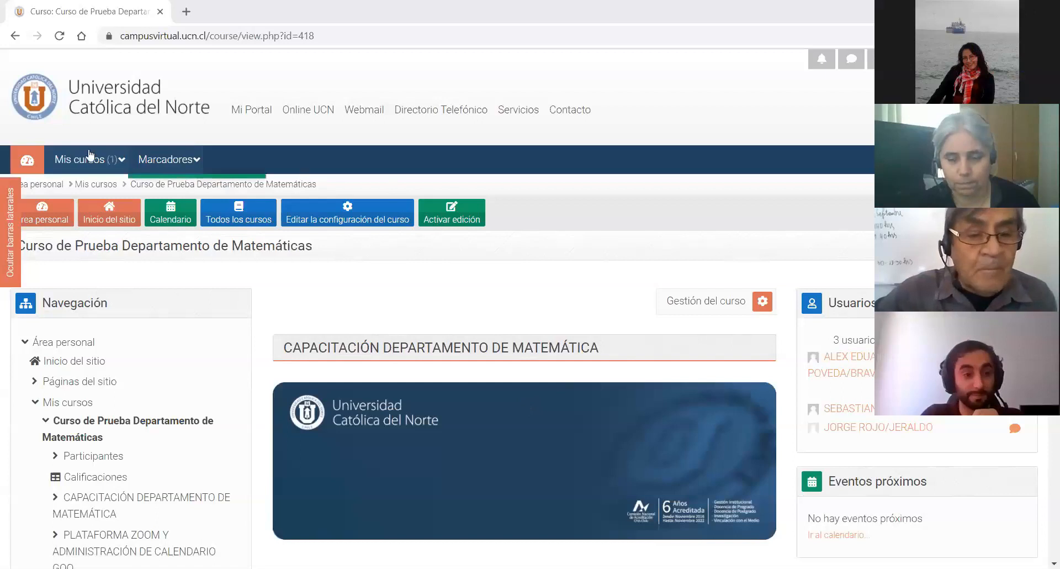
# - Open the question list of the Banco de preguntas from the course administration of Curso de Prueba Departamento de Matemáticas
pyautogui.click(388, 179)
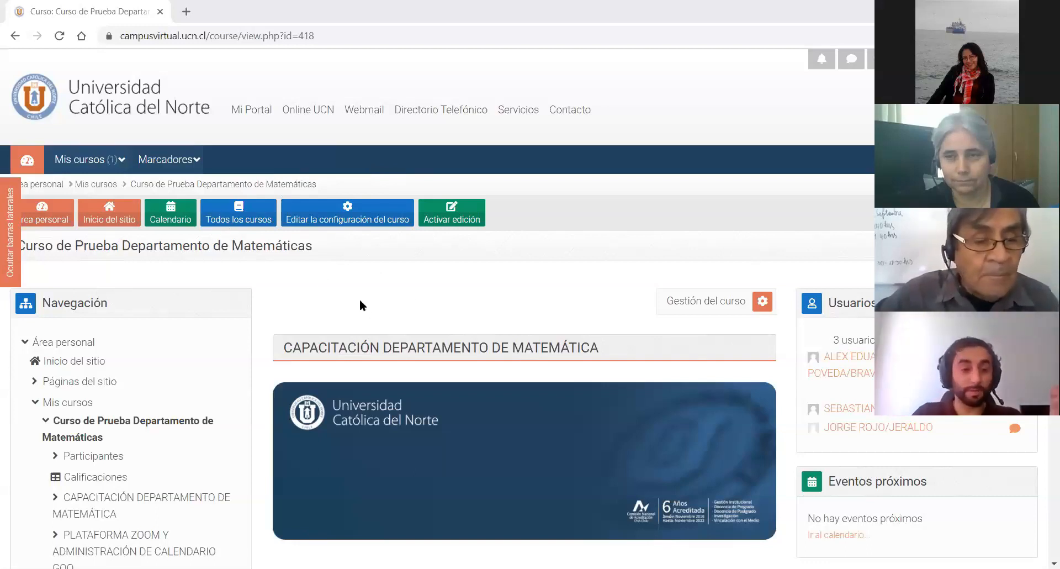
pyautogui.scroll(-1, 359, 299)
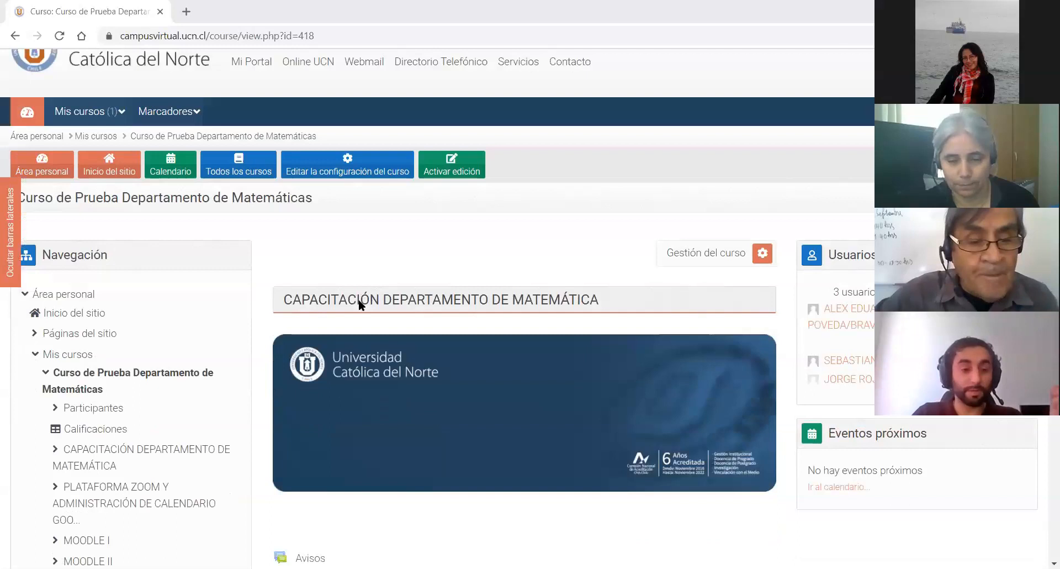
pyautogui.scroll(-1, 360, 302)
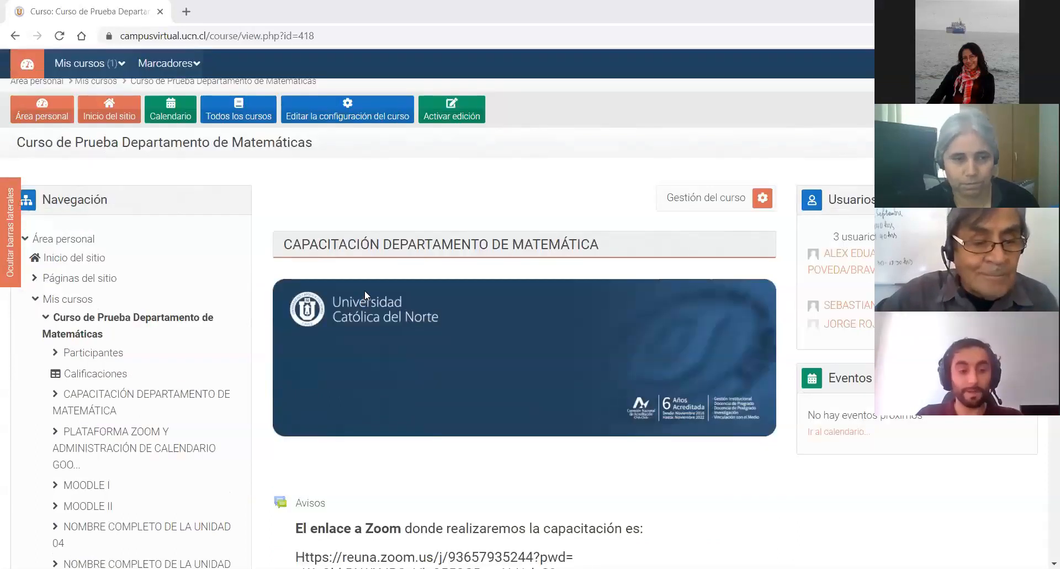
pyautogui.scroll(-1, 19, 385)
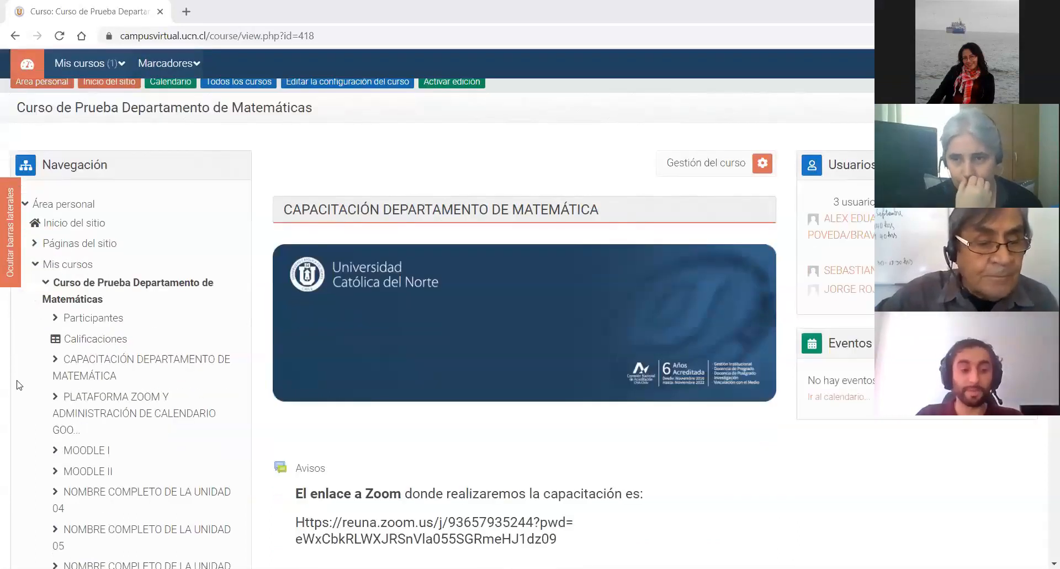
pyautogui.scroll(-7, 97, 485)
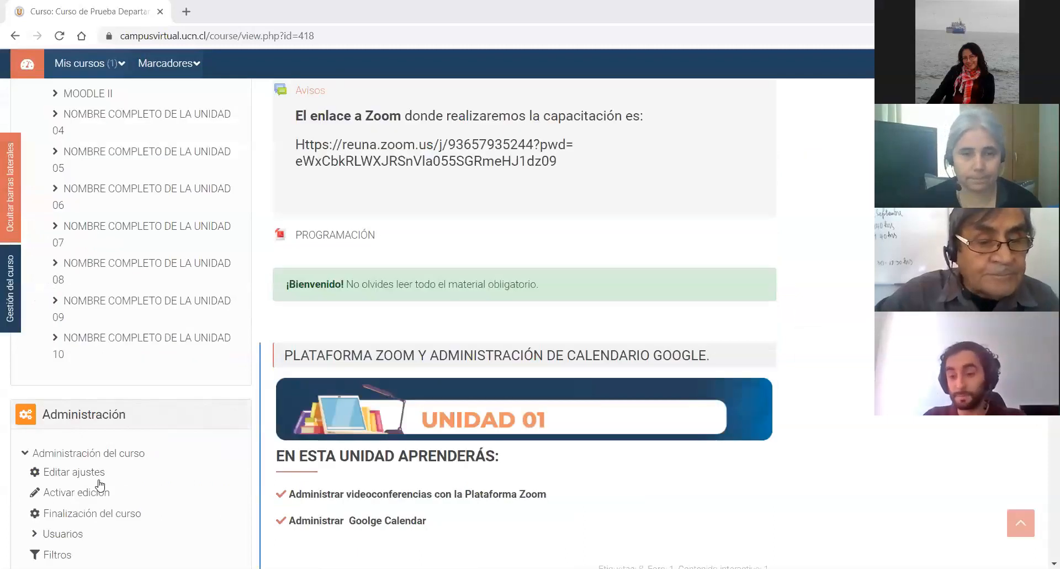
pyautogui.scroll(-4, 100, 484)
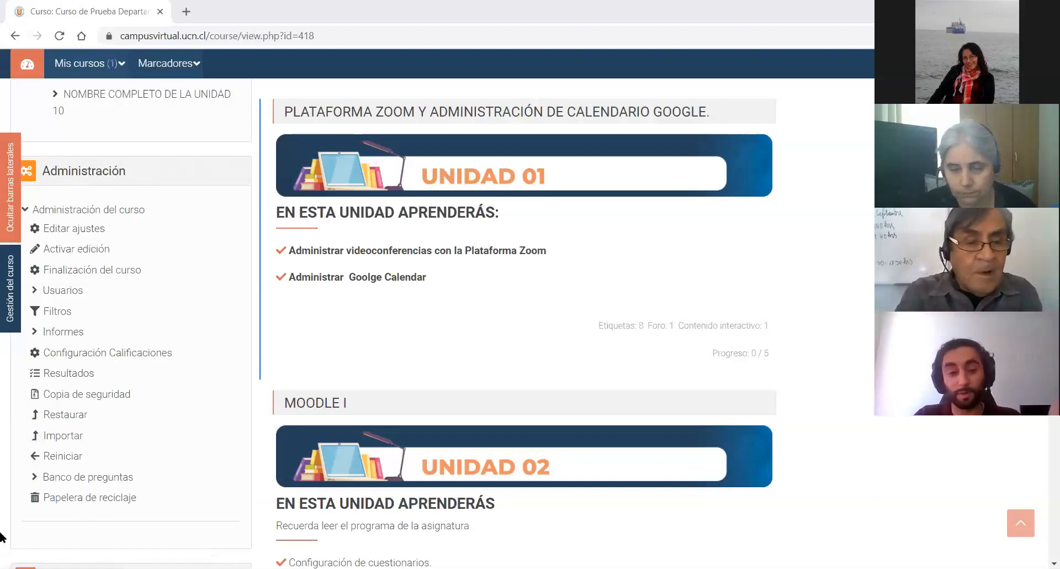
pyautogui.click(93, 482)
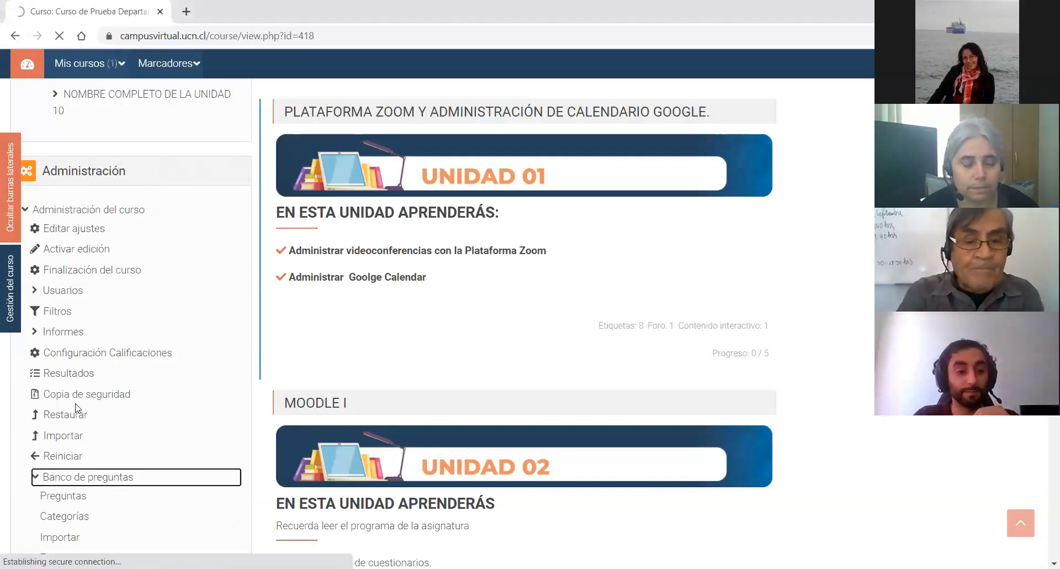
pyautogui.scroll(-1, 122, 431)
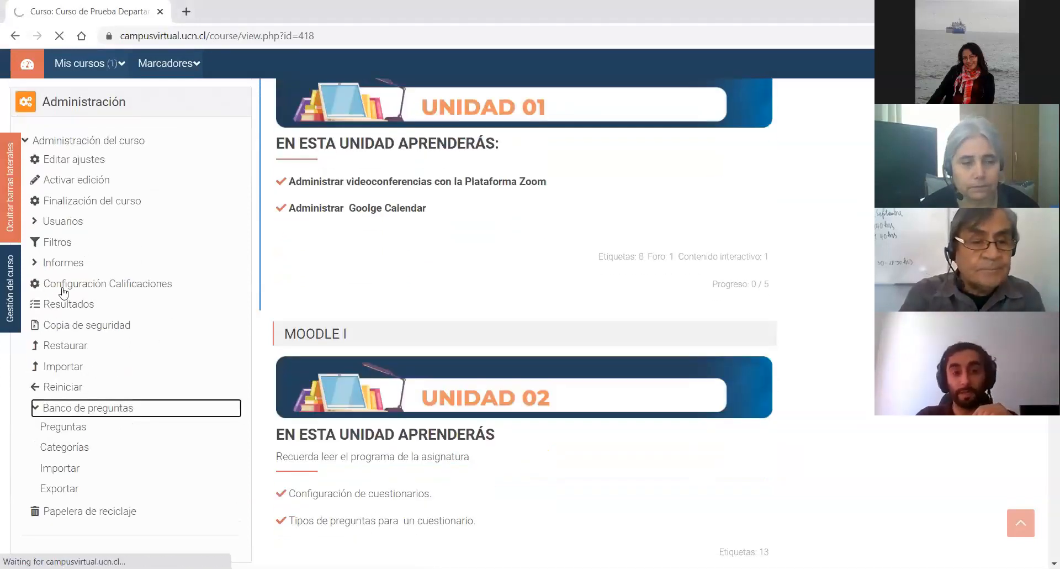
pyautogui.scroll(-2, 64, 292)
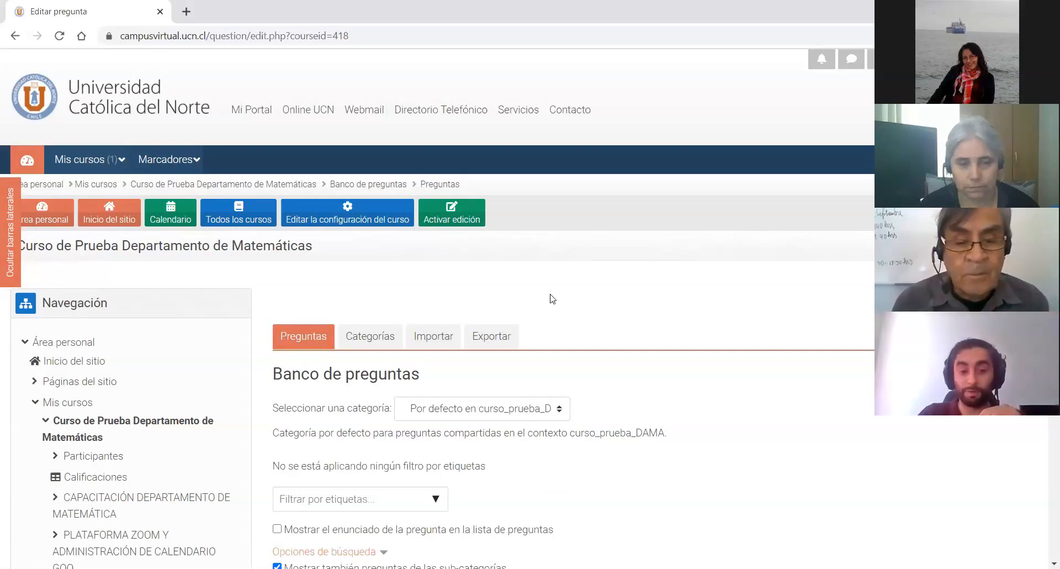
# - Examine the question bank's display options and the list of questions in the course's default category
pyautogui.scroll(-3, 500, 325)
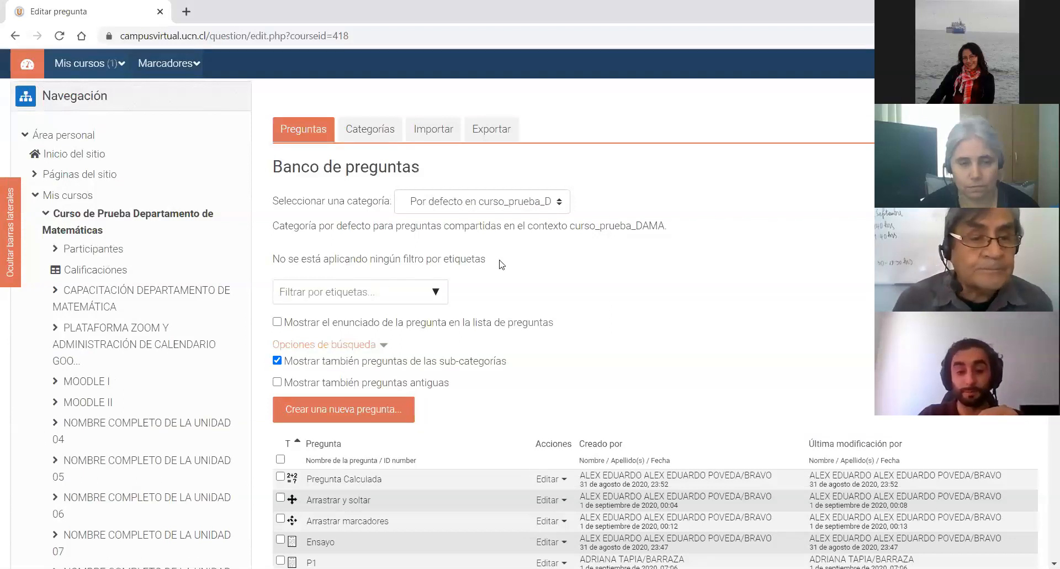
pyautogui.scroll(-2, 501, 265)
pyautogui.scroll(1, 499, 263)
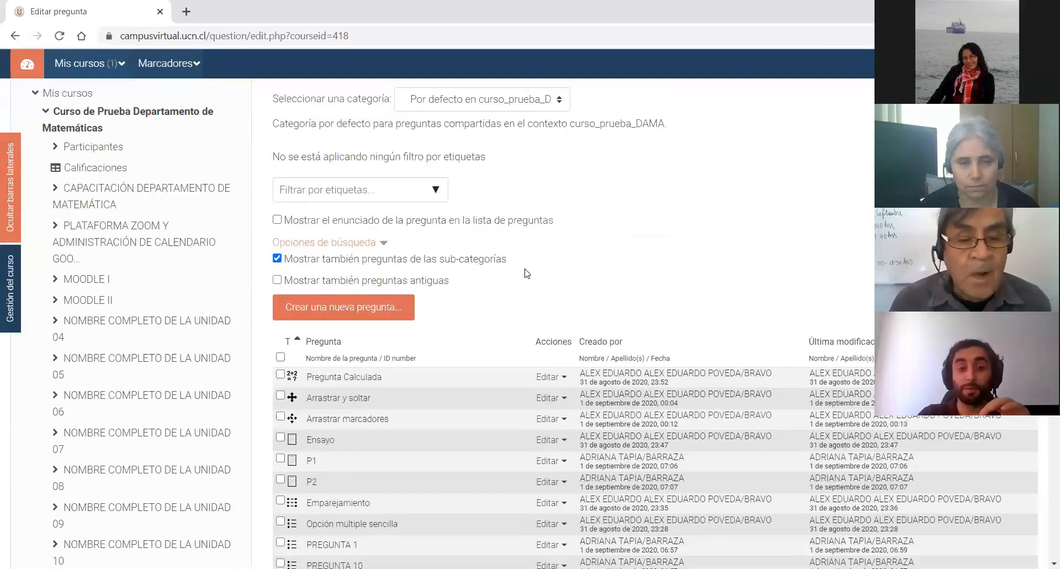
pyautogui.scroll(2, 553, 292)
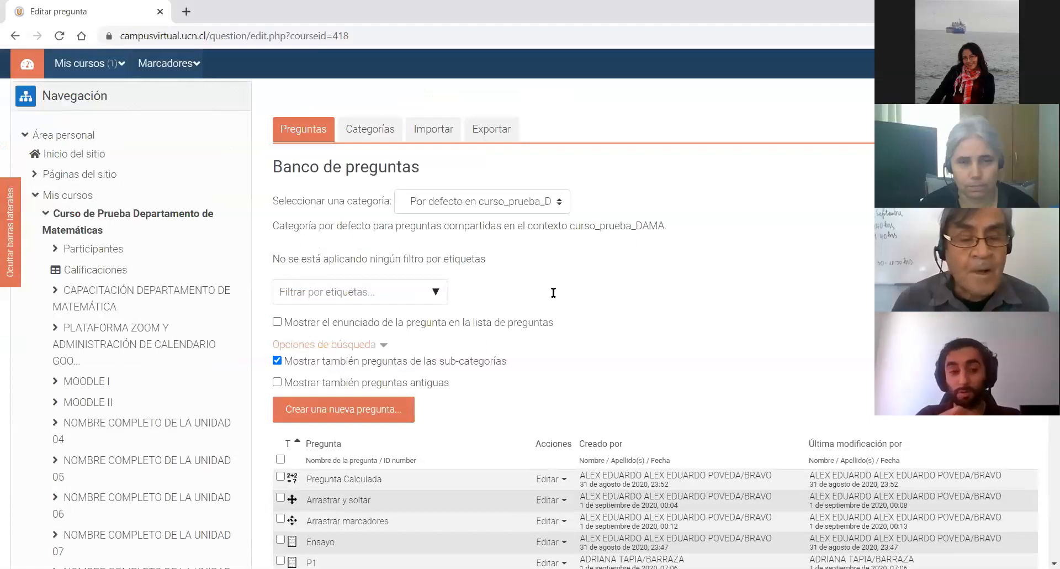
pyautogui.scroll(1, 554, 293)
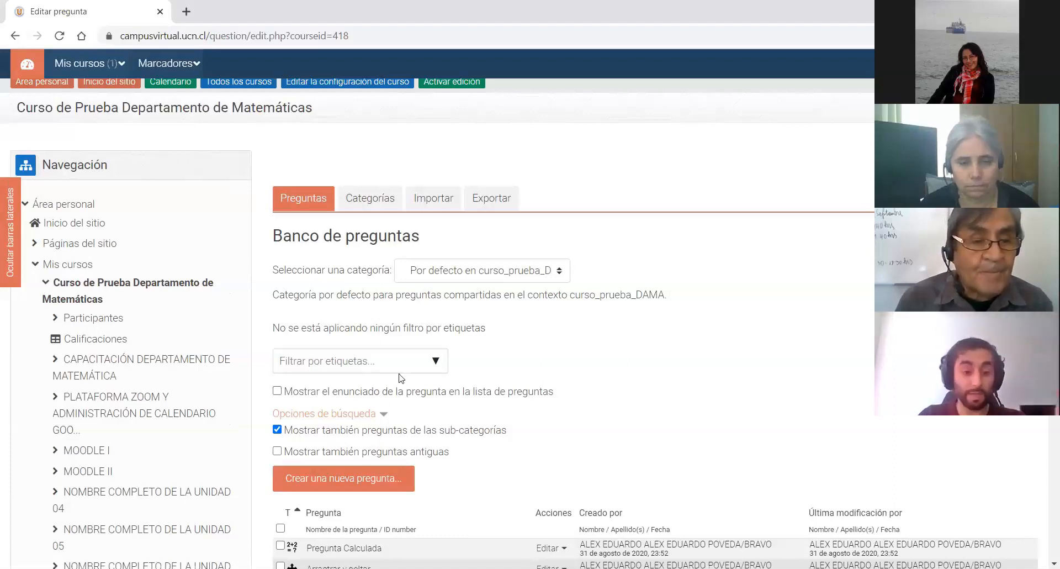
pyautogui.scroll(-1, 402, 375)
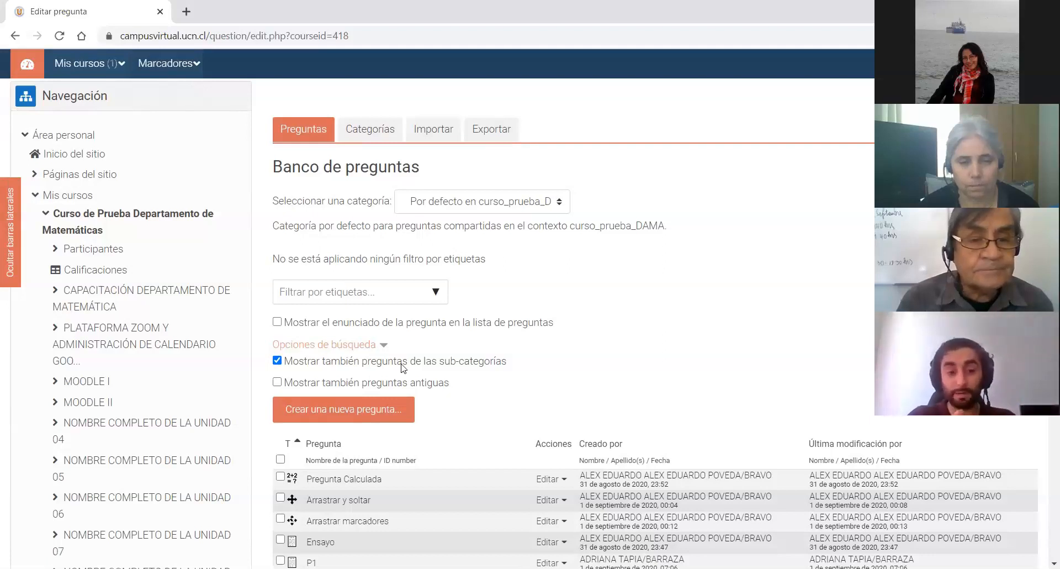
pyautogui.scroll(-4, 403, 368)
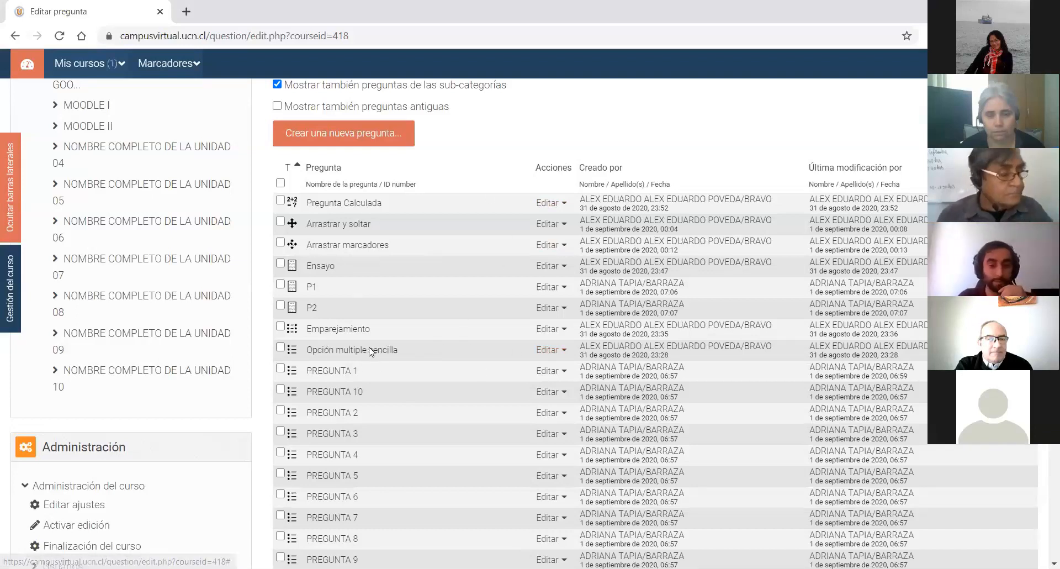
pyautogui.scroll(-2, 453, 265)
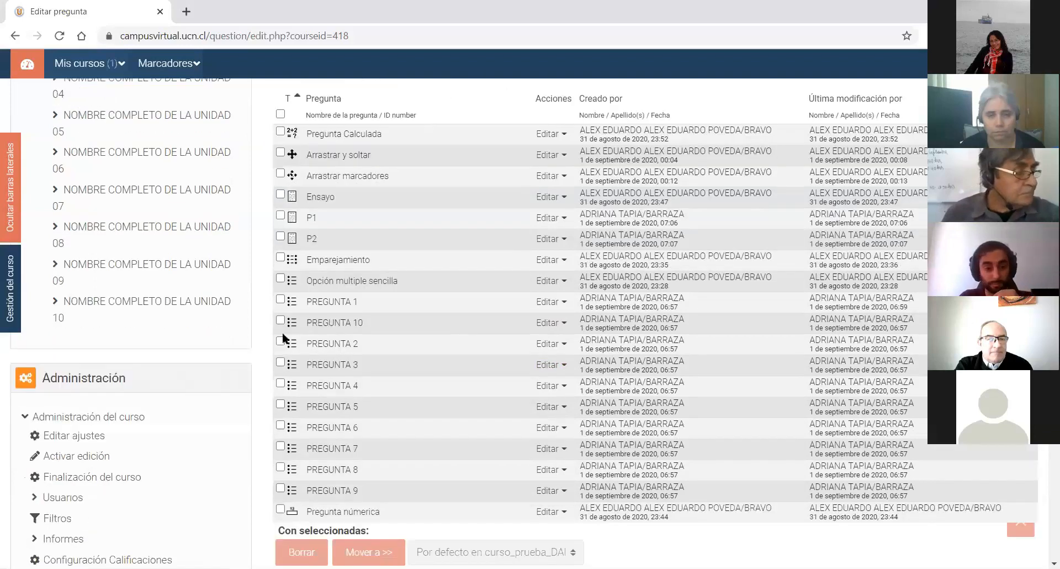
pyautogui.scroll(1, 348, 333)
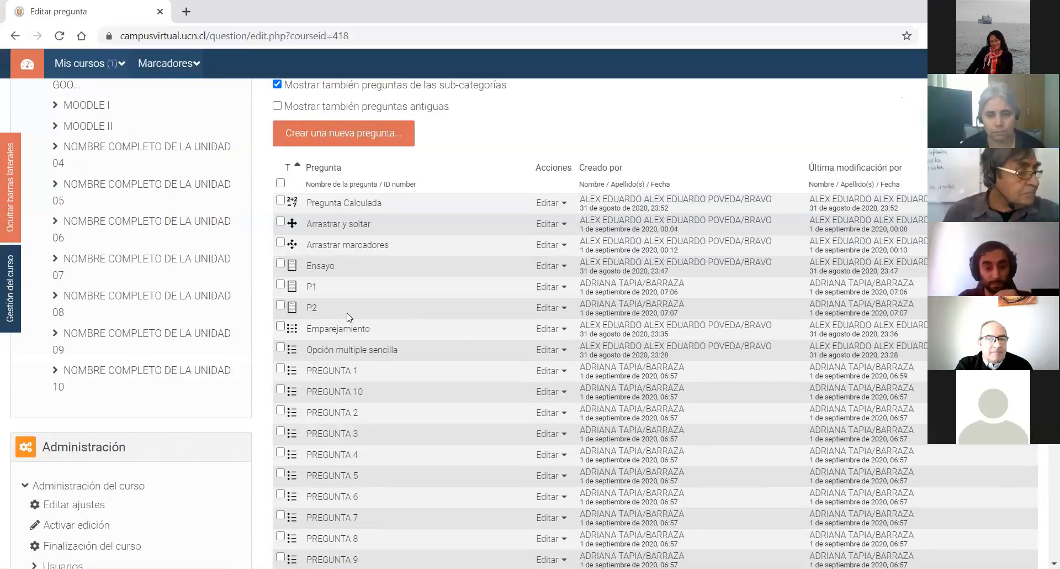
pyautogui.scroll(-2, 345, 312)
pyautogui.scroll(1, 374, 173)
pyautogui.scroll(1, 389, 248)
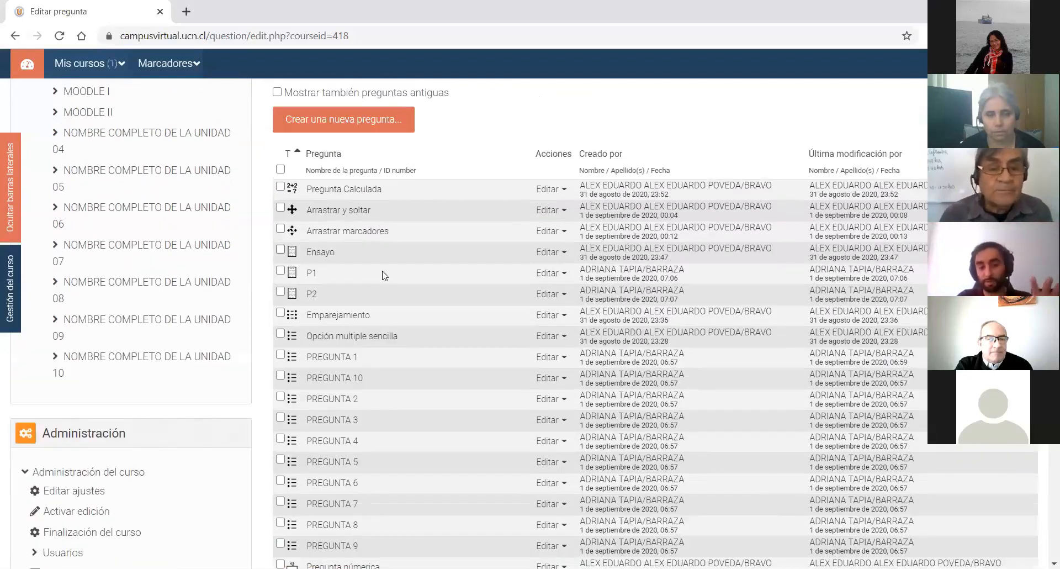
pyautogui.scroll(1, 386, 337)
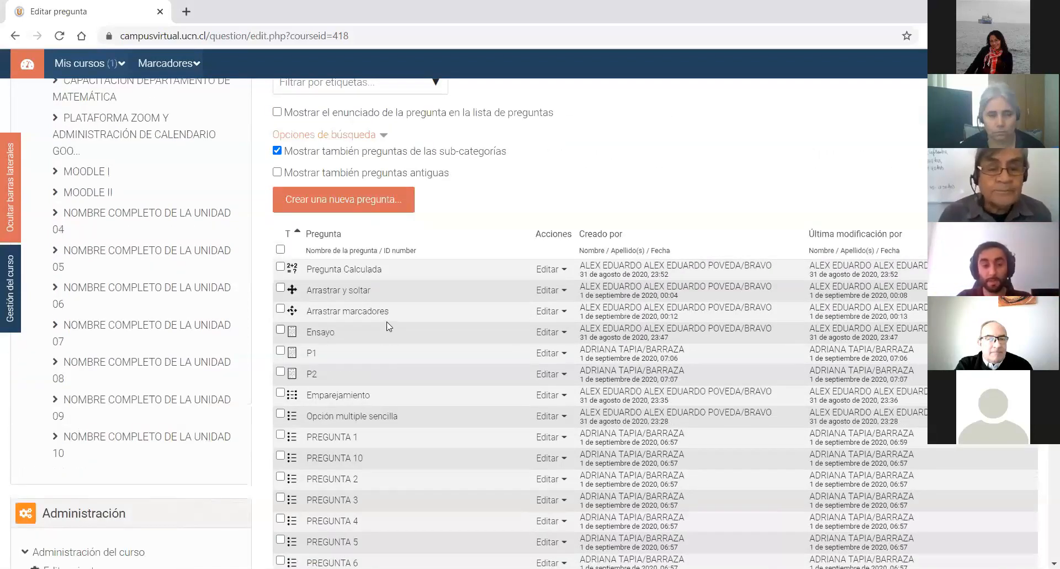
pyautogui.scroll(3, 388, 242)
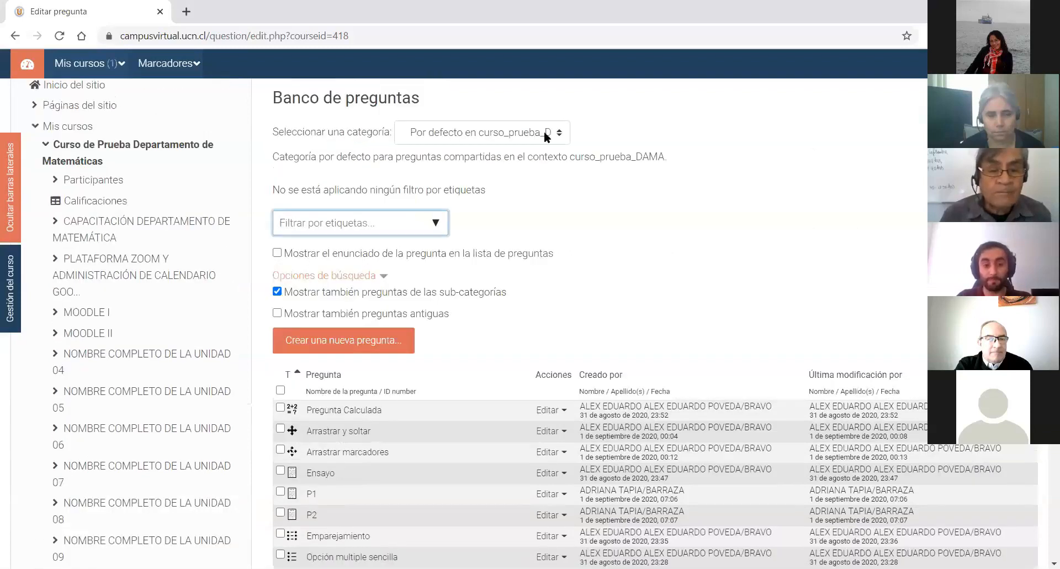
# - Filter the question bank by Categoria 1 and open the preview of the question "Opción multiple sencilla"
pyautogui.click(545, 131)
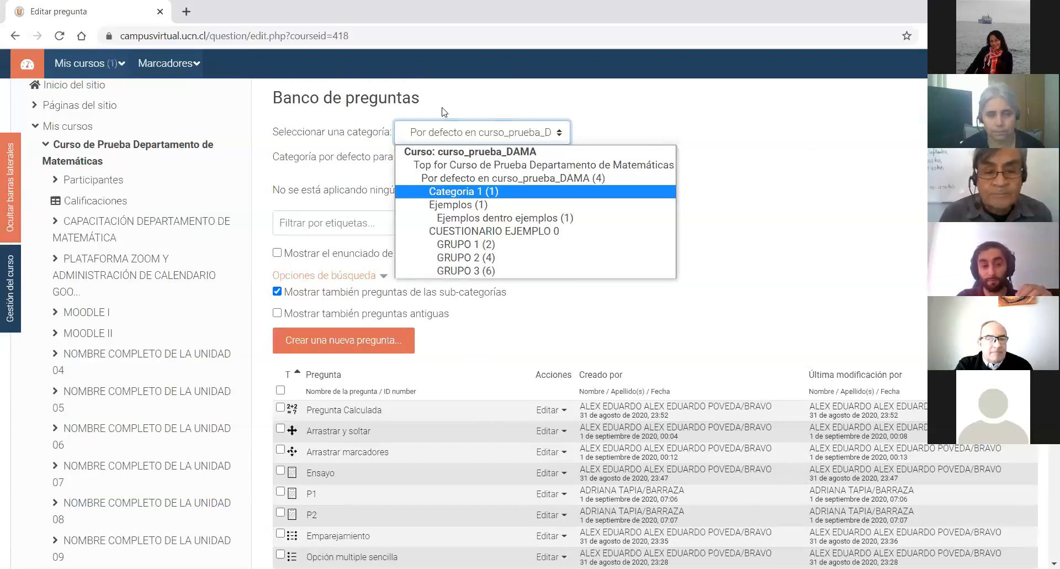
pyautogui.press('Return')
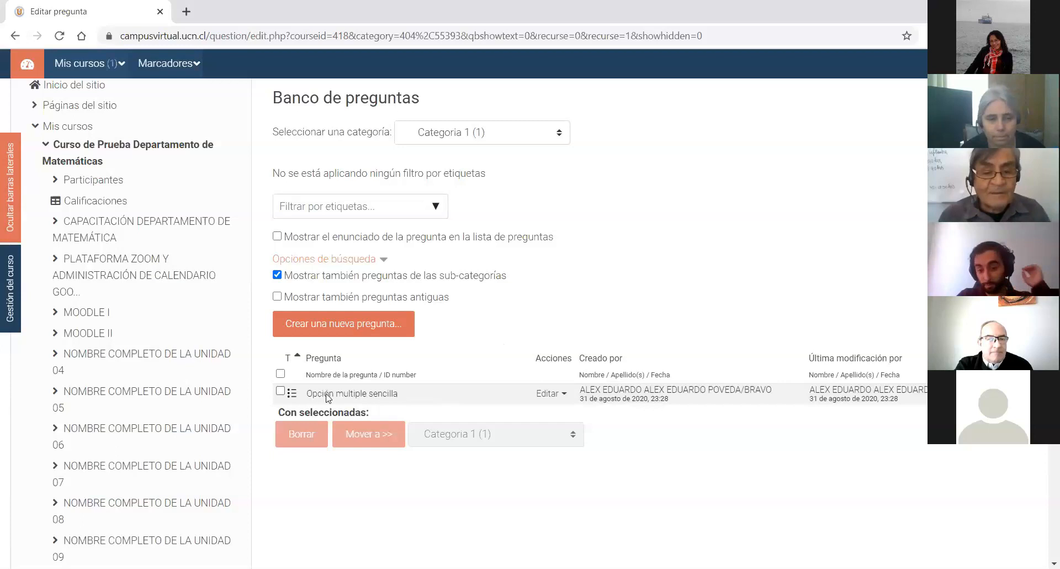
pyautogui.click(547, 393)
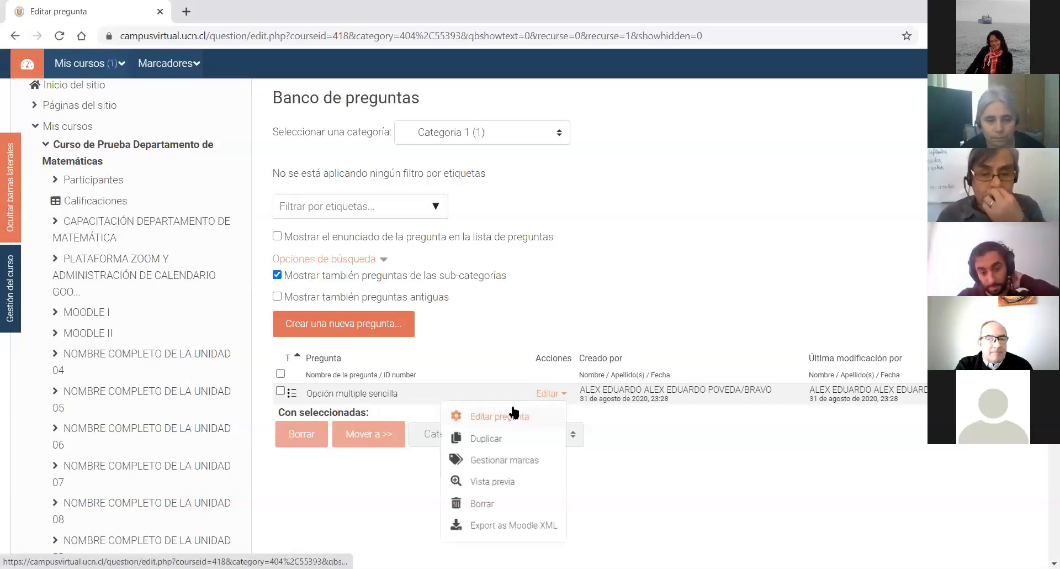
pyautogui.click(552, 394)
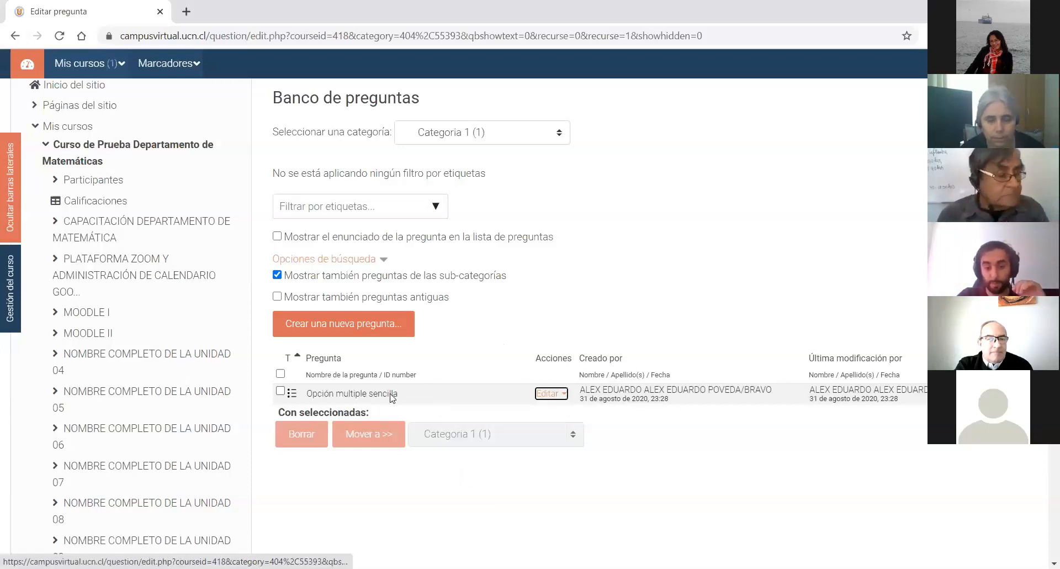
pyautogui.click(561, 398)
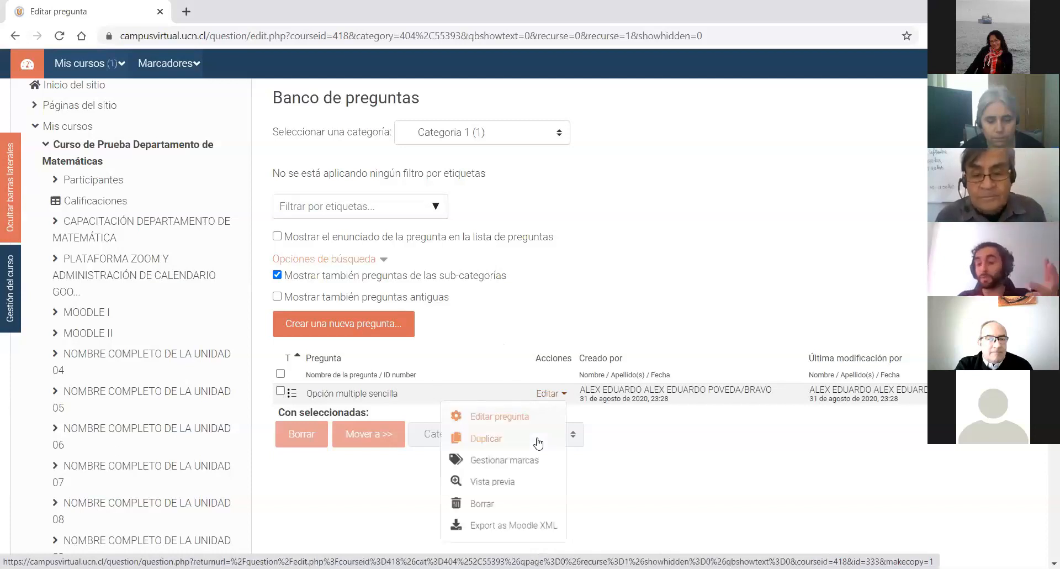
pyautogui.click(497, 485)
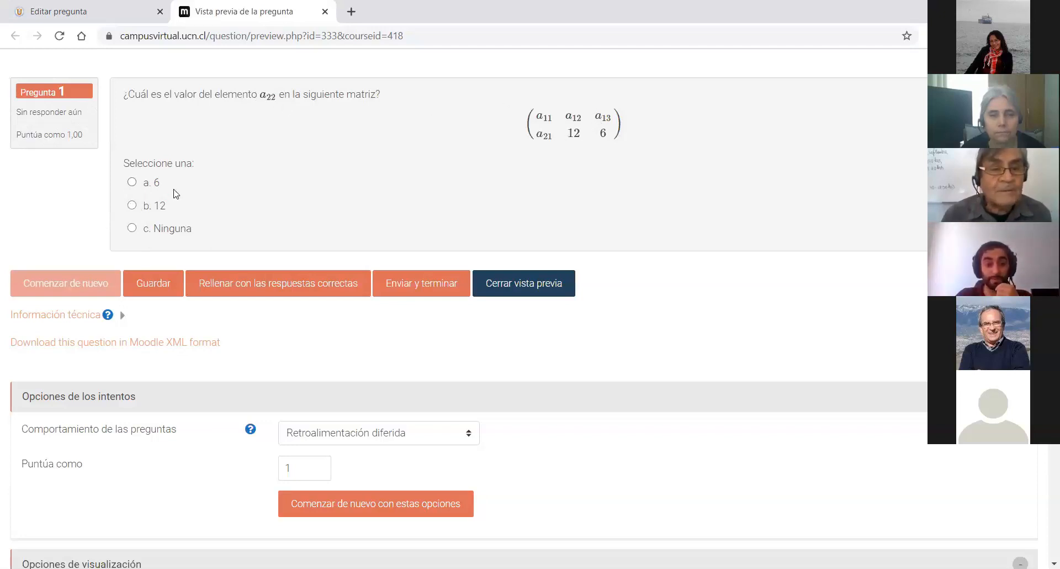
# - Answer the previewed matrix question with option b. 12, submit and finish the attempt, and check its score
pyautogui.click(132, 206)
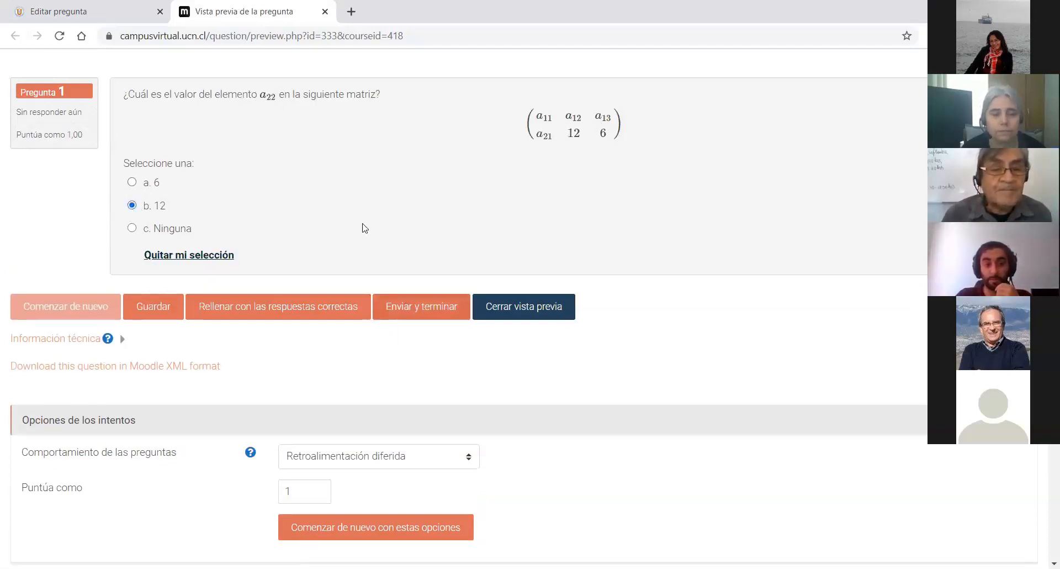
pyautogui.click(412, 309)
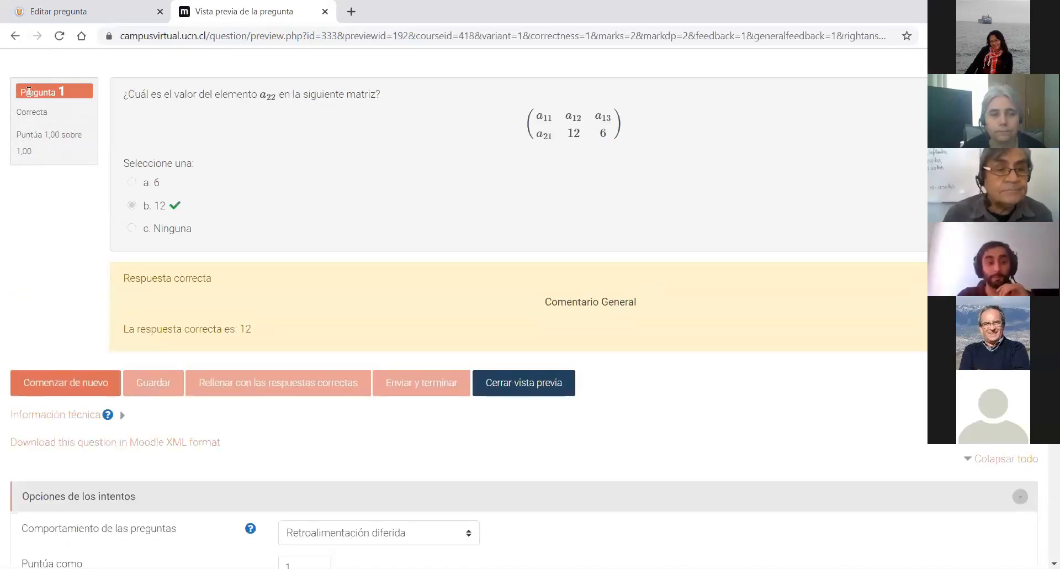
pyautogui.moveTo(16, 112); pyautogui.dragTo(39, 153)
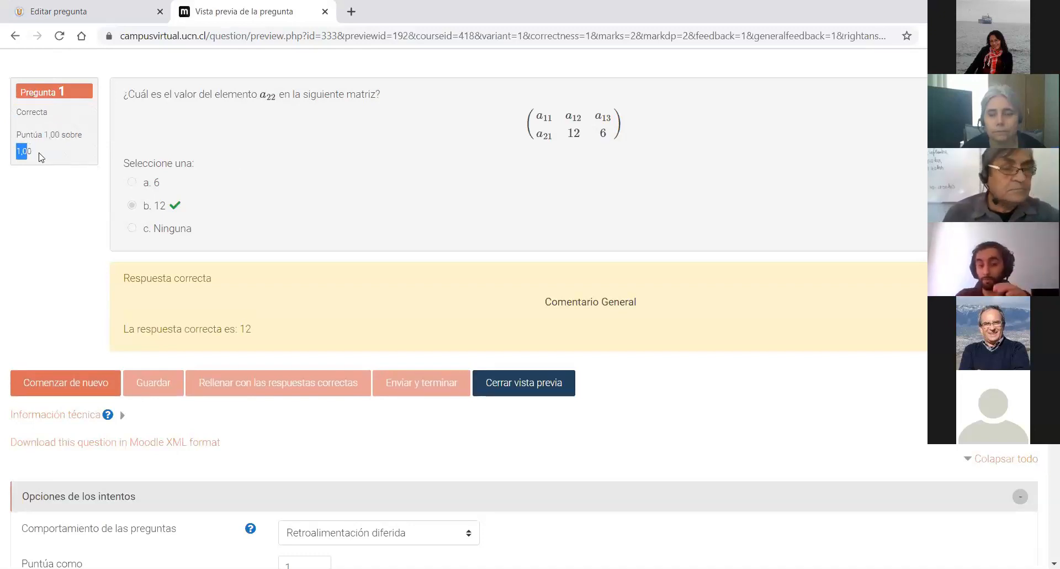
pyautogui.click(298, 150)
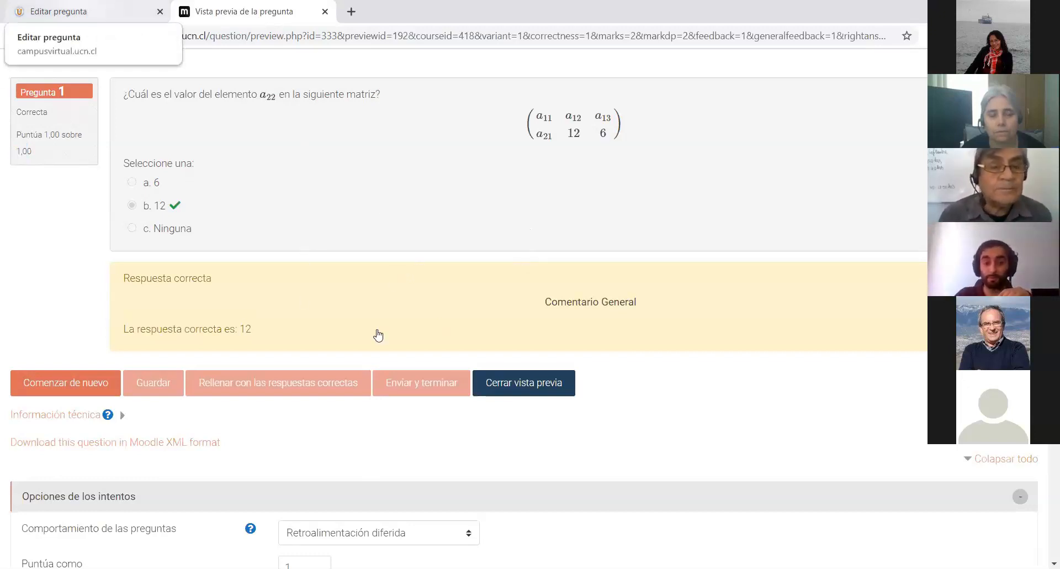
# - Switch back to the question bank page and add a new question of type Opción múltiple
pyautogui.hotkey('ctrl', 'pageup')
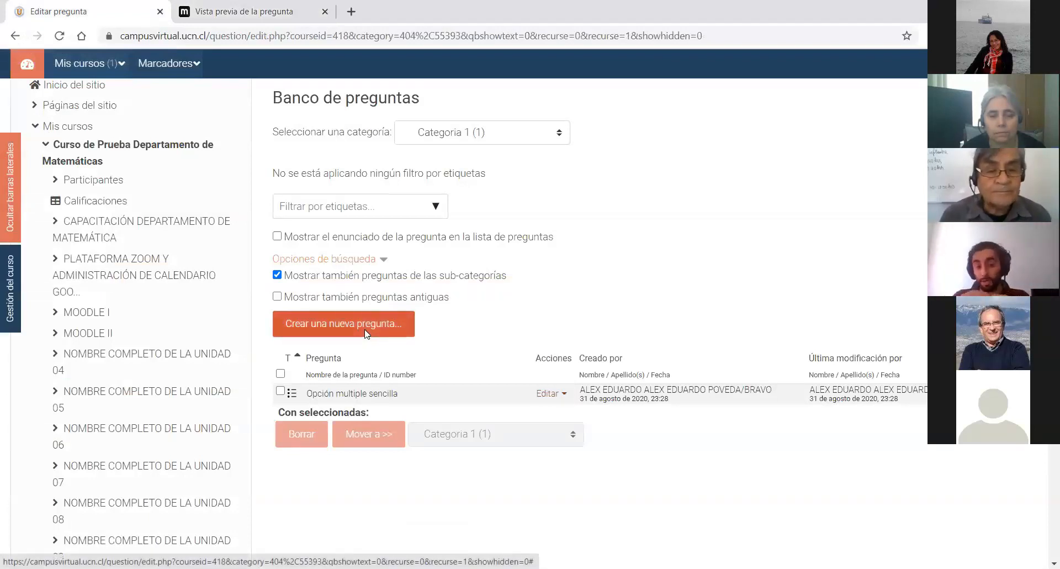
pyautogui.click(367, 333)
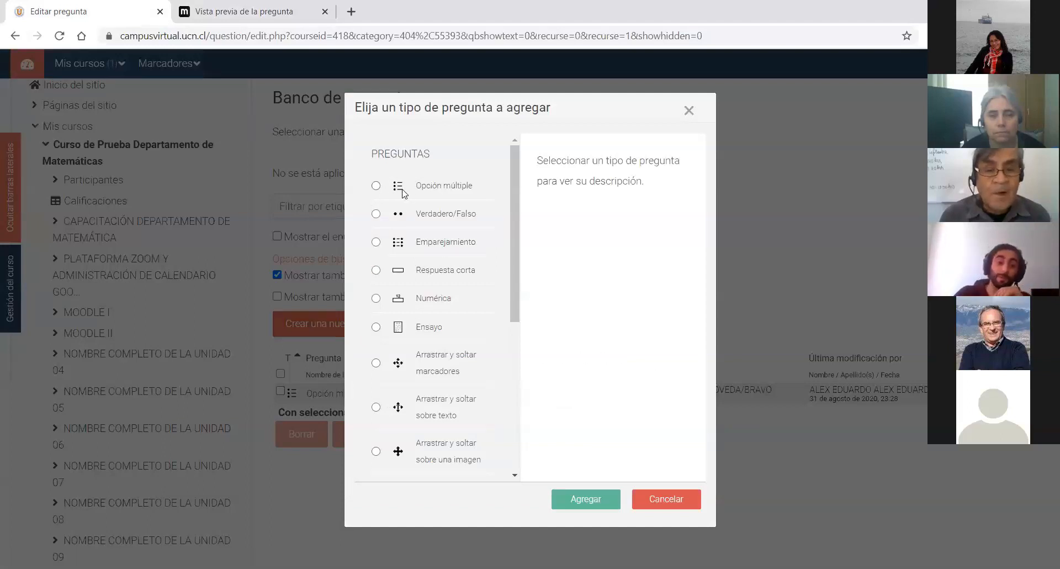
pyautogui.scroll(-1, 417, 280)
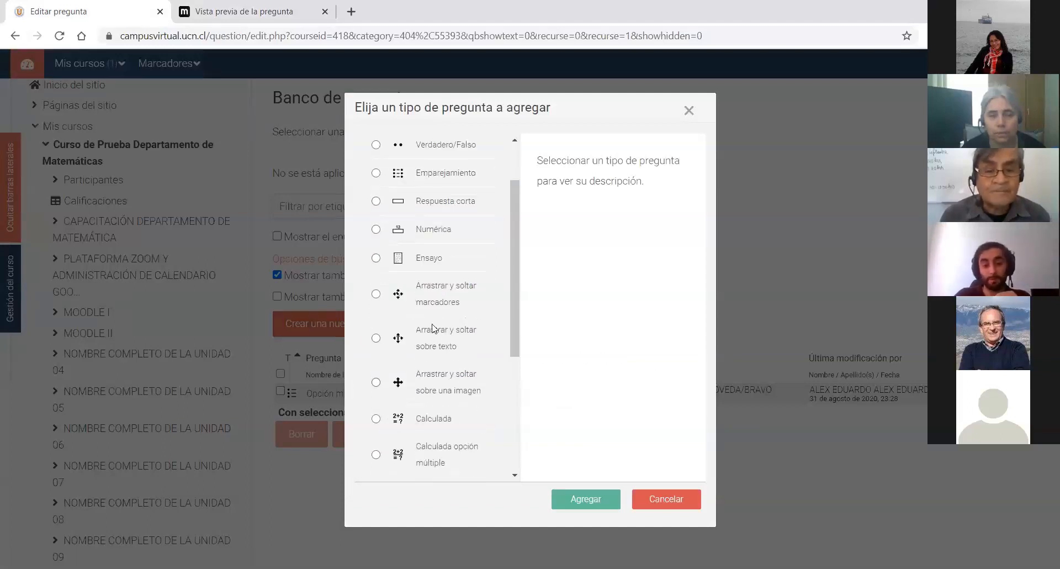
pyautogui.scroll(2, 411, 265)
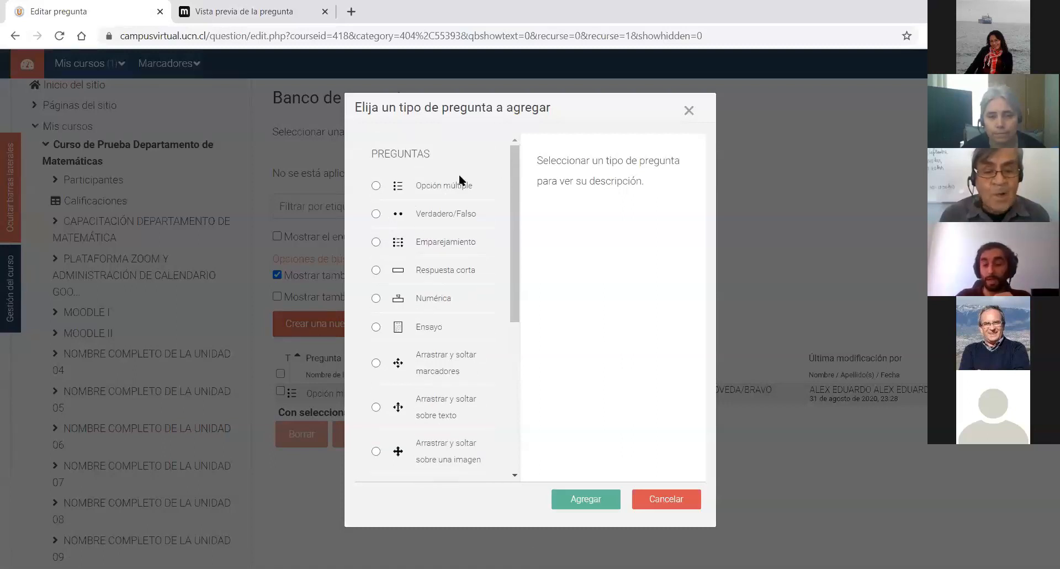
pyautogui.click(376, 186)
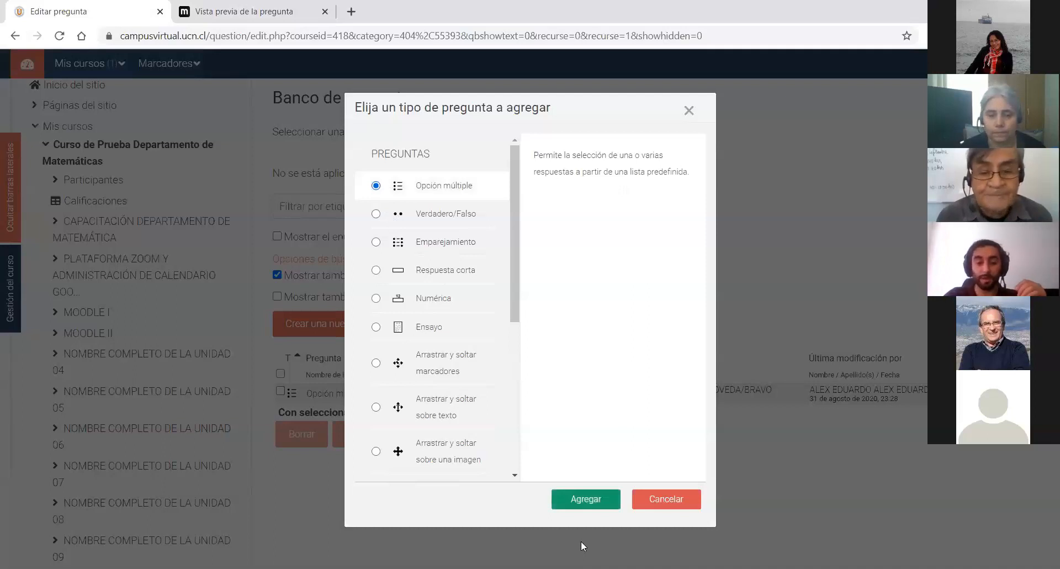
pyautogui.click(586, 499)
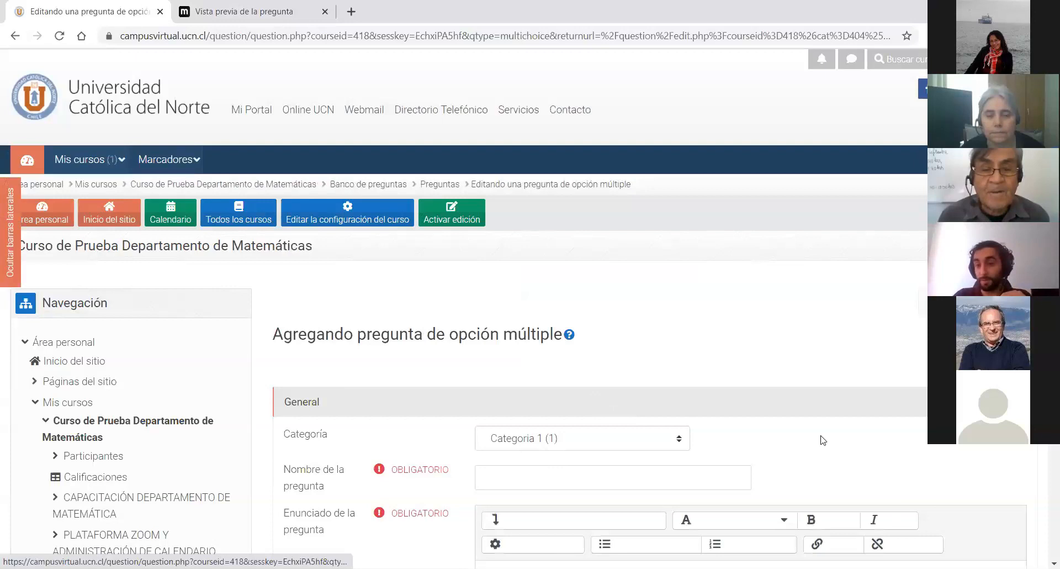
# - Set the new question's category to Por defecto en curso_prueba_DAMA
pyautogui.scroll(-3, 823, 439)
pyautogui.scroll(-1, 492, 334)
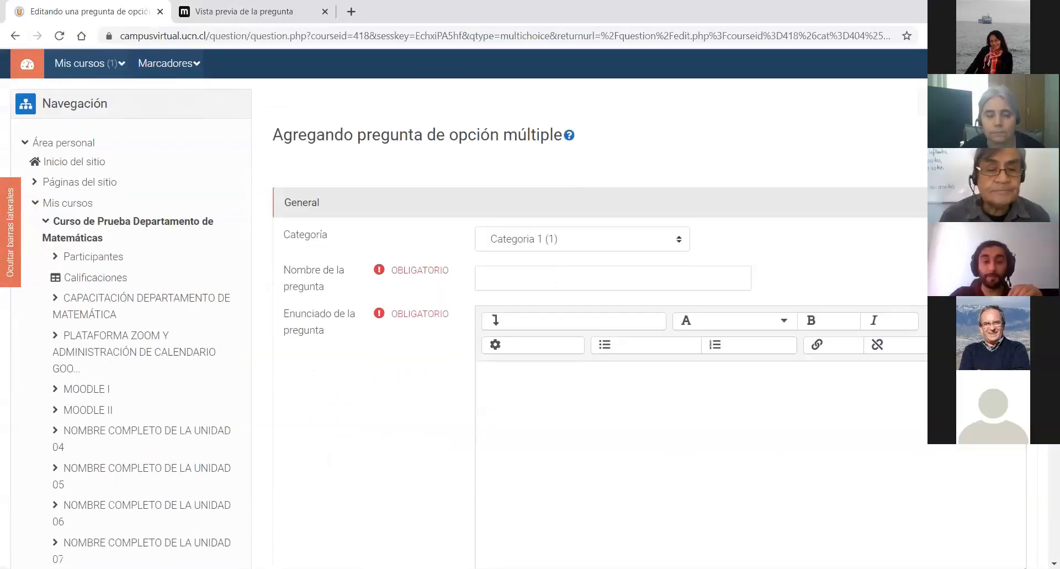
pyautogui.scroll(-1, 507, 531)
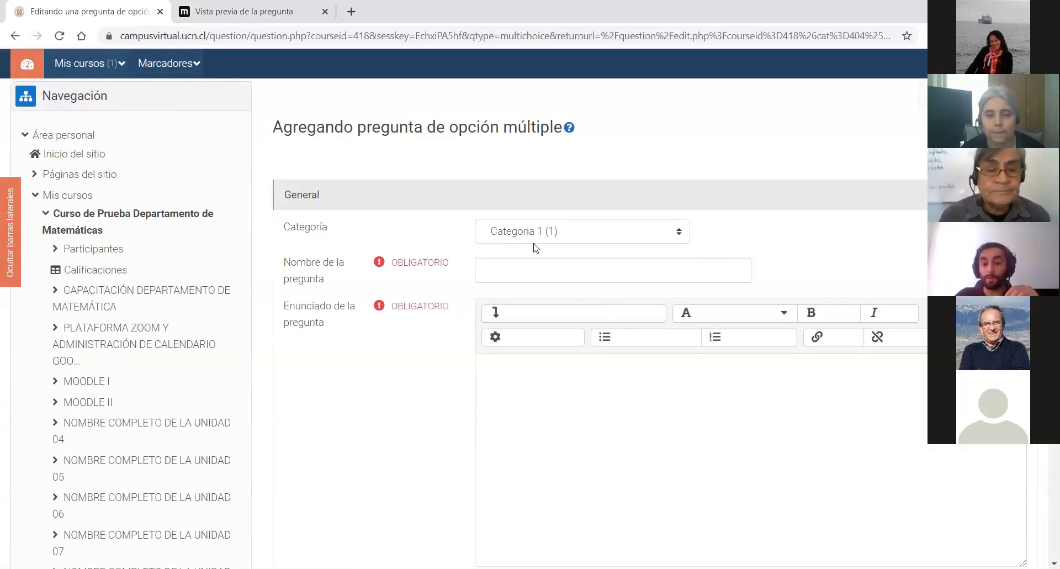
pyautogui.click(622, 234)
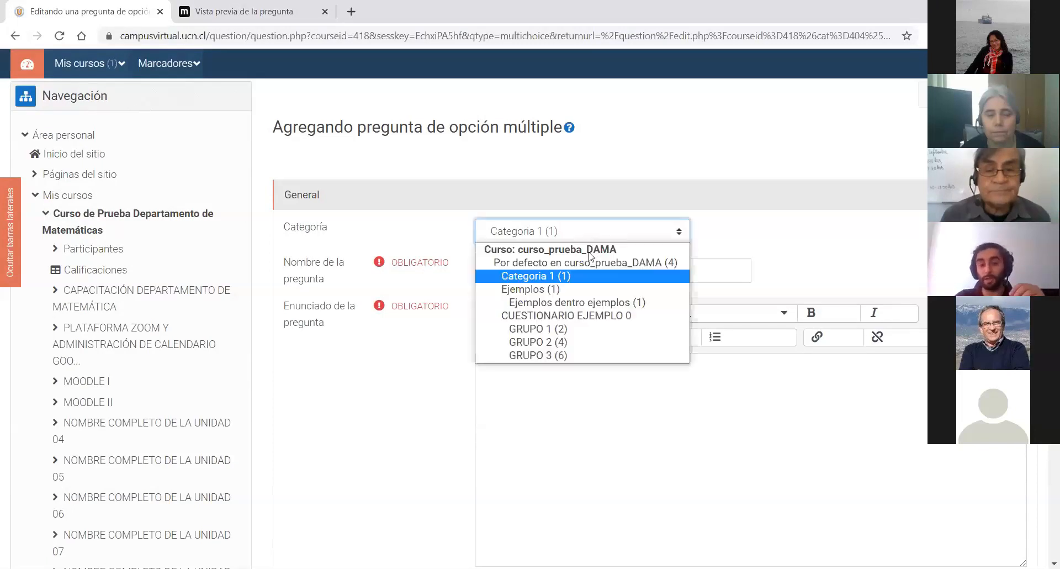
pyautogui.click(558, 263)
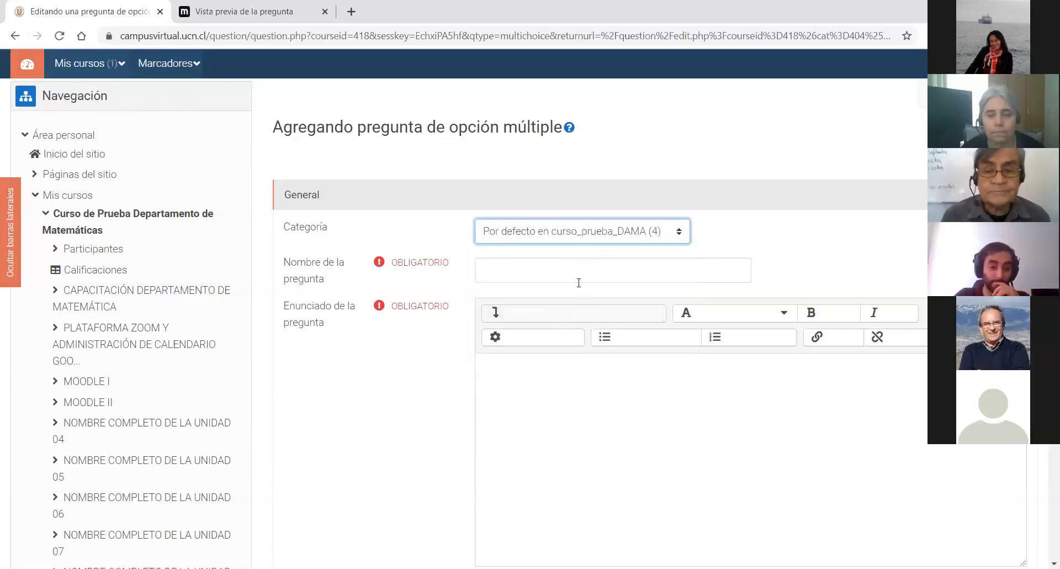
# - Name the new question "Ecuación 1"
pyautogui.scroll(-1, 519, 221)
pyautogui.click(521, 214)
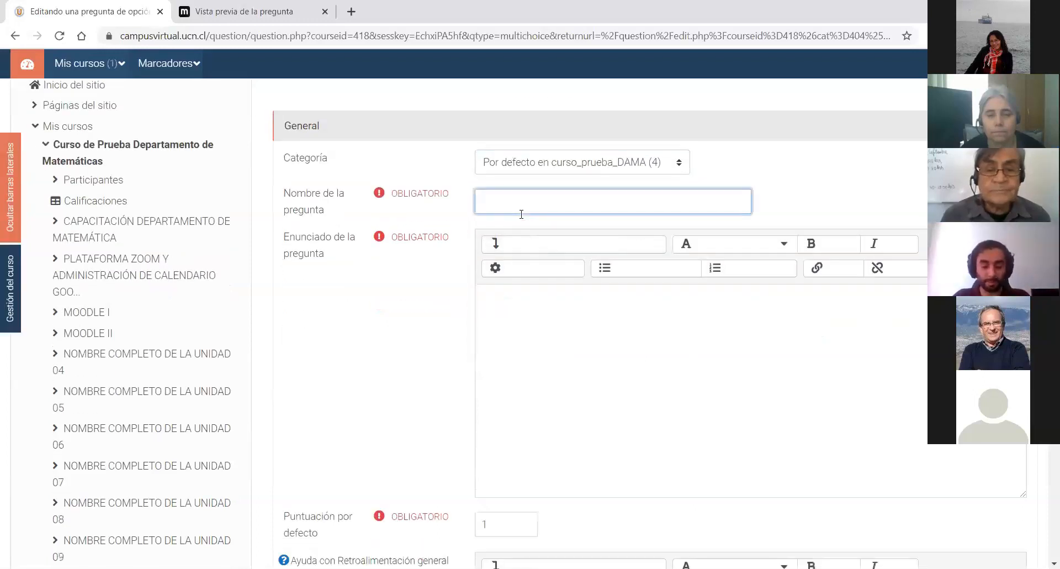
pyautogui.write('Ecuaci')
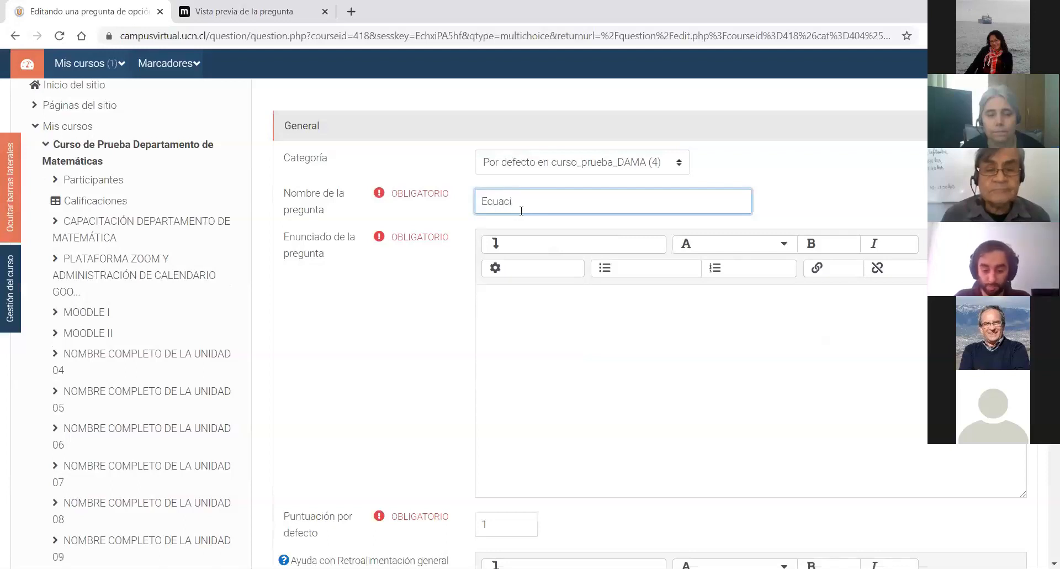
pyautogui.write('óm1')
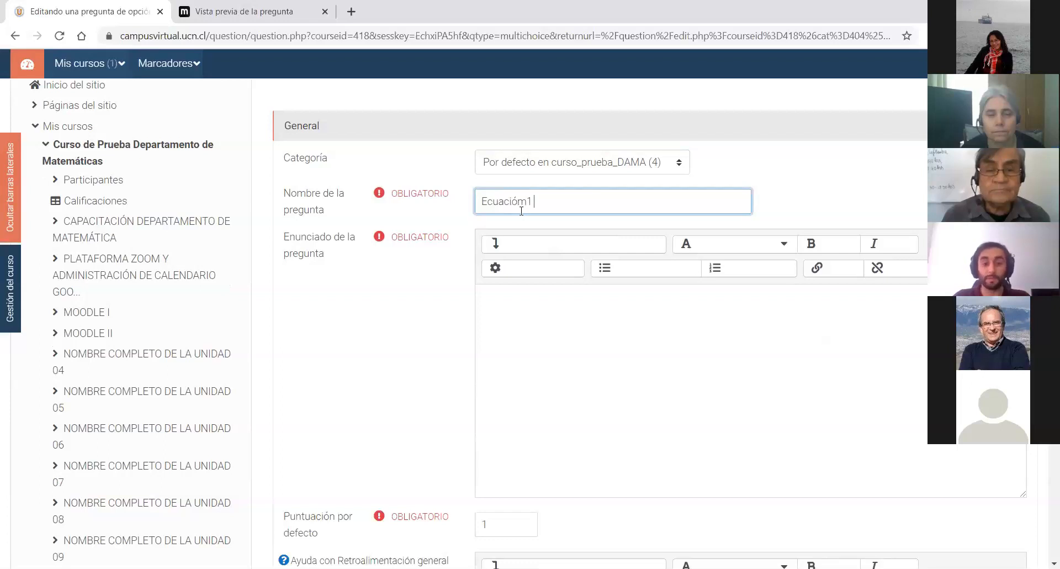
pyautogui.press('BackSpace')
pyautogui.write('n 1')
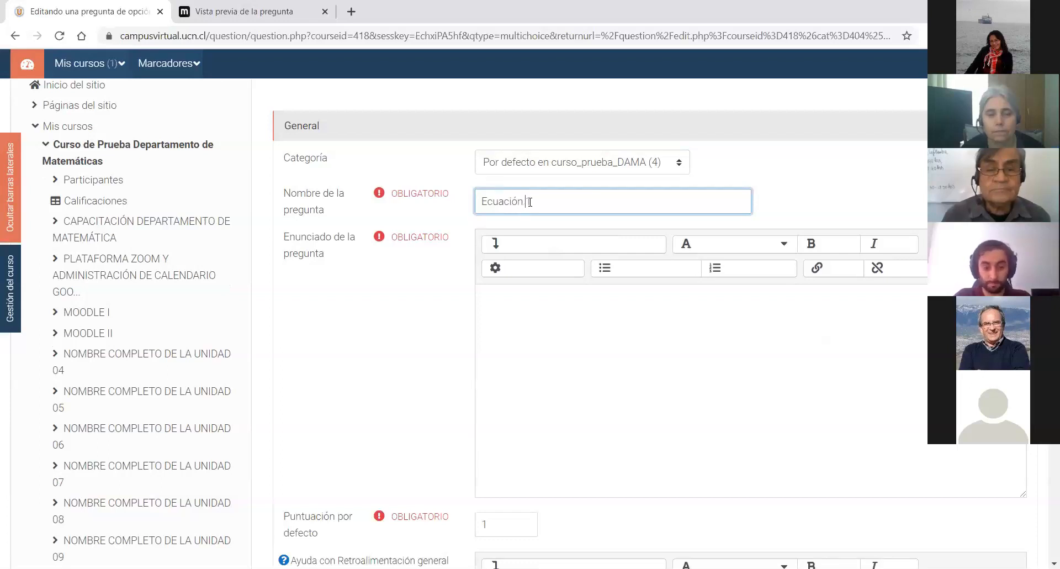
# - Write "Resuelva la ecuación" as the text of the question statement
pyautogui.click(480, 302)
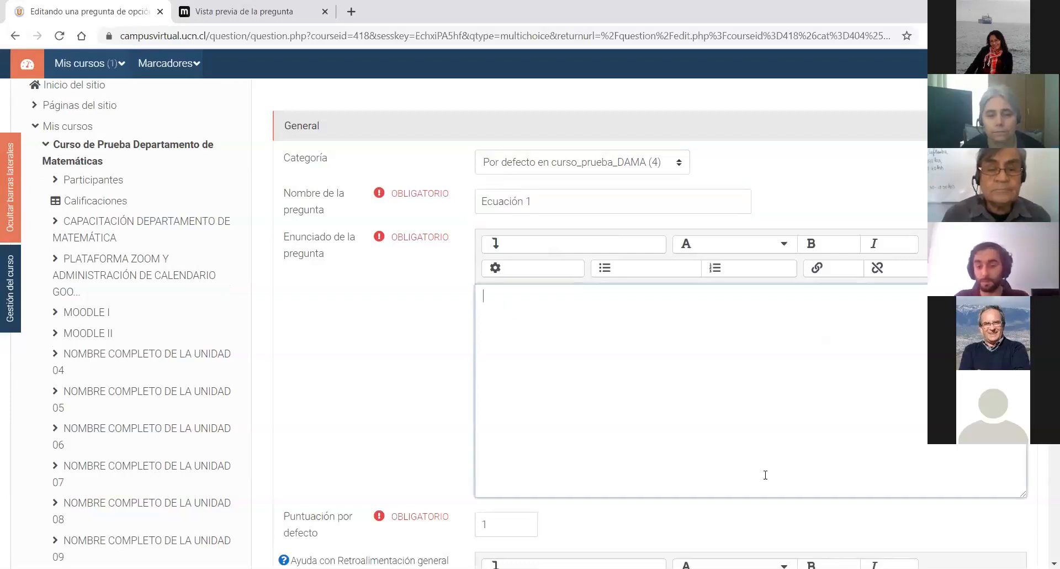
pyautogui.click(637, 426)
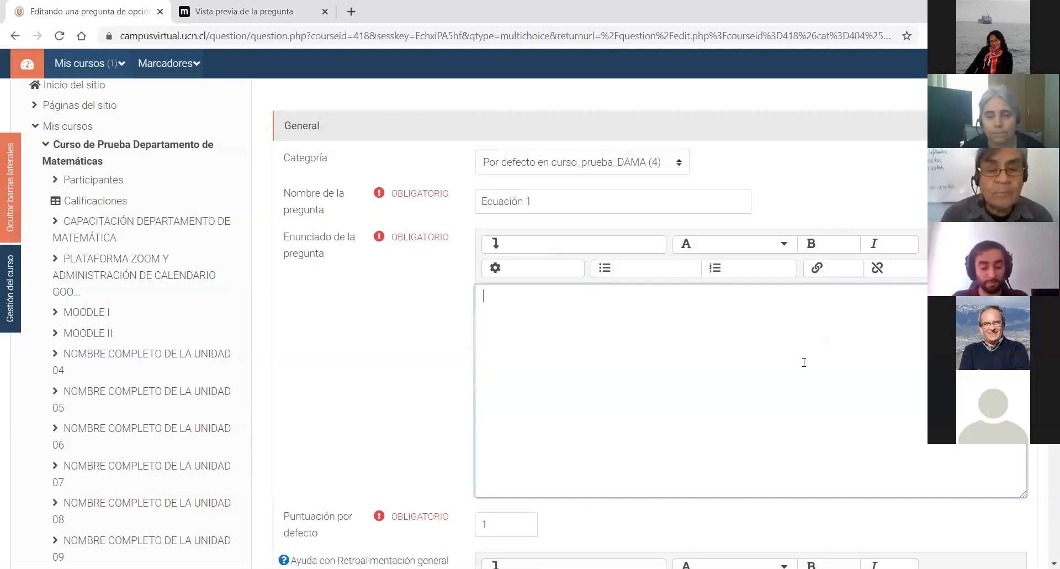
pyautogui.write('Resuel')
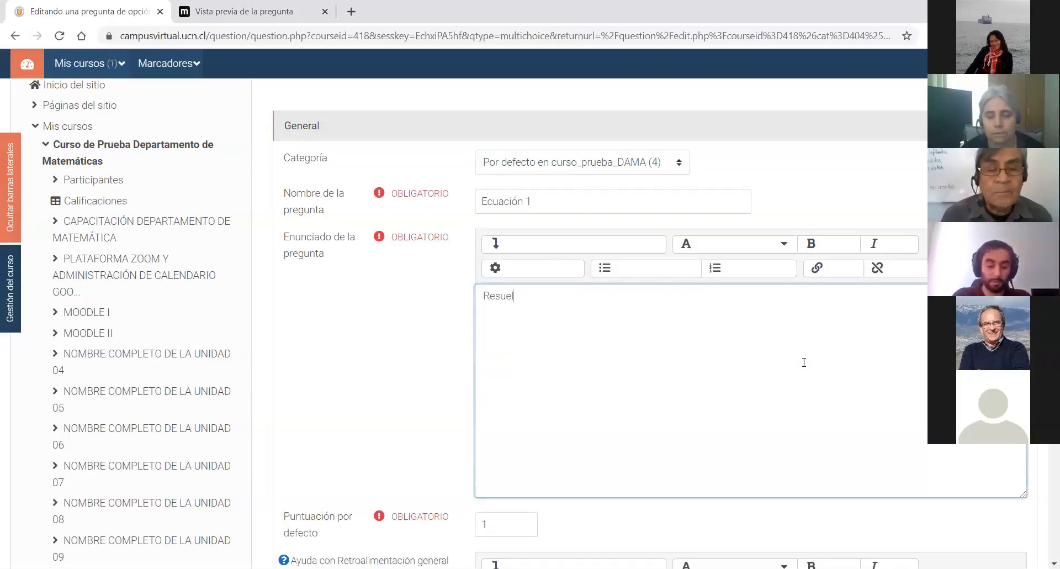
pyautogui.write('va la ecuación')
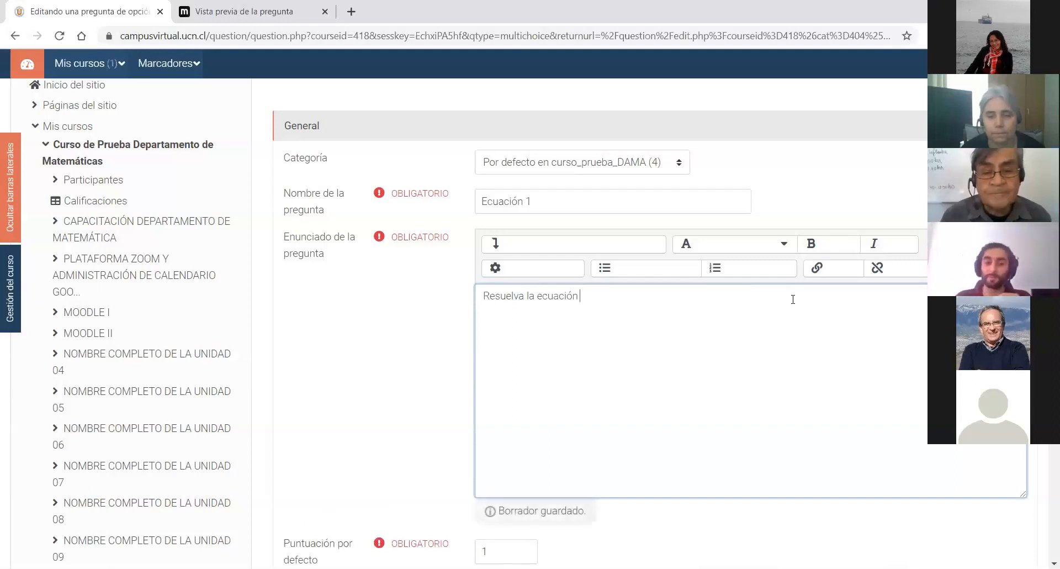
# - Reveal the advanced editing tools for the question statement and open the Editor de Ecuaciones
pyautogui.click(538, 246)
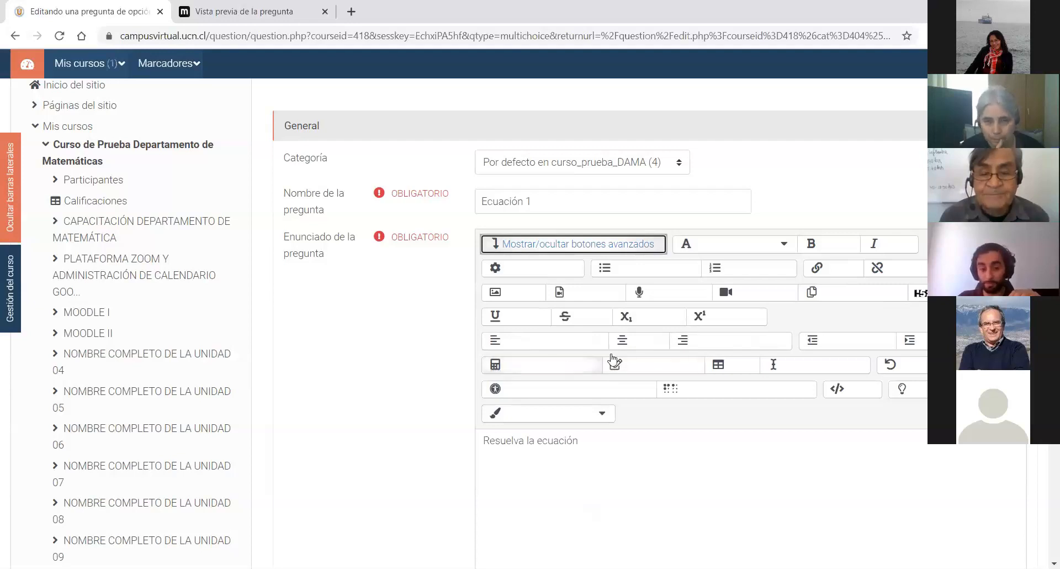
pyautogui.click(521, 372)
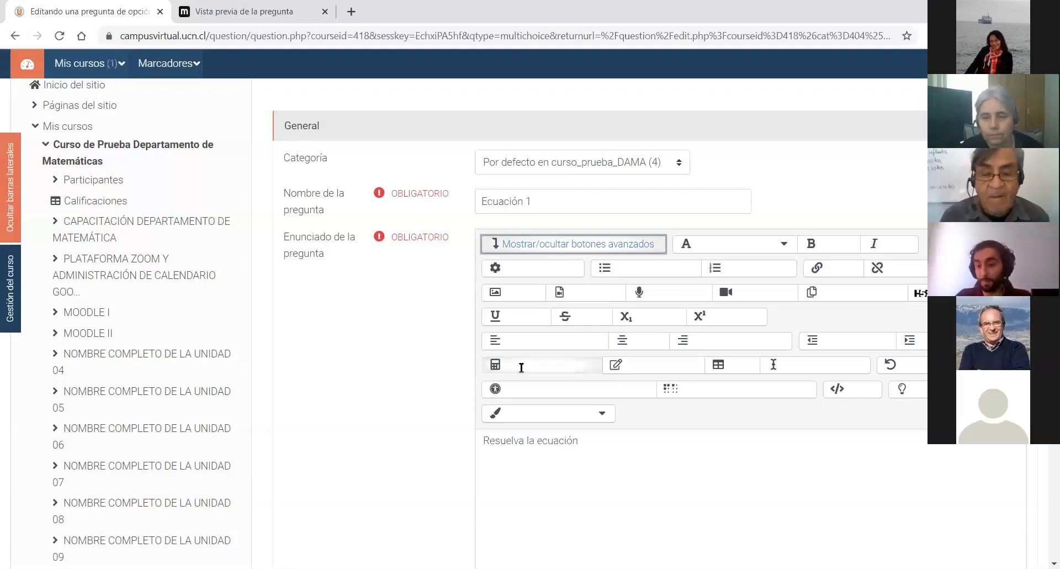
pyautogui.click(521, 367)
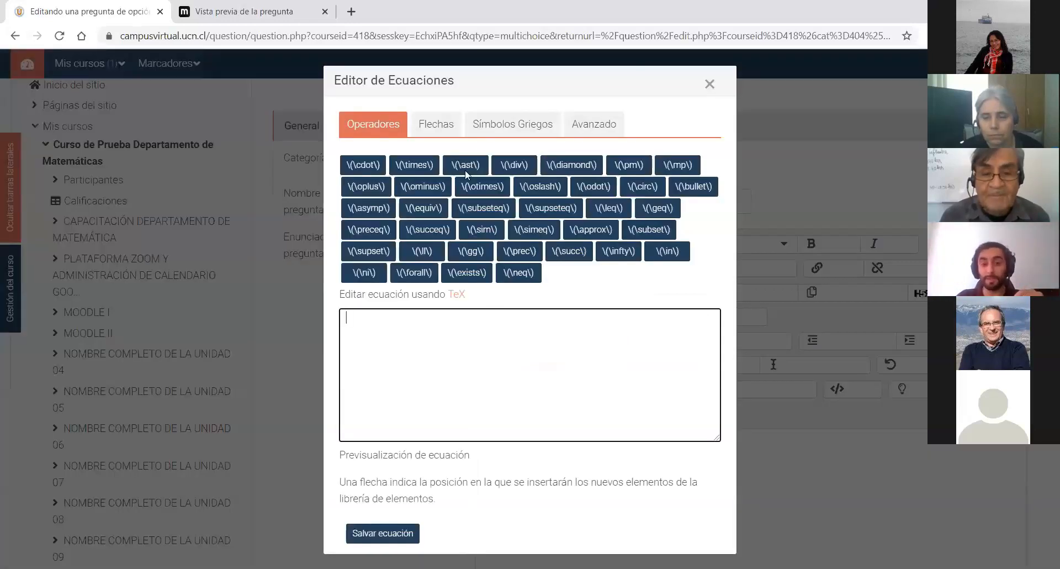
# - Insert the \ominus operator in the equation and remove its name, leaving only the backslash
pyautogui.click(414, 190)
pyautogui.moveTo(391, 318); pyautogui.dragTo(354, 323)
pyautogui.click(410, 326)
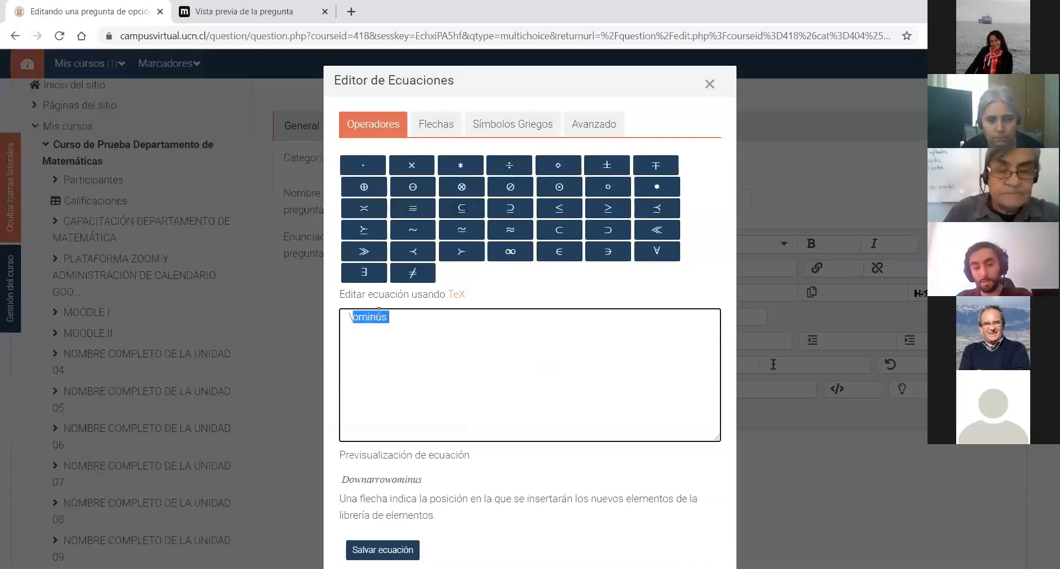
pyautogui.write('{}')
pyautogui.press('BackSpace')
pyautogui.press('BackSpace')
pyautogui.press('BackSpace')
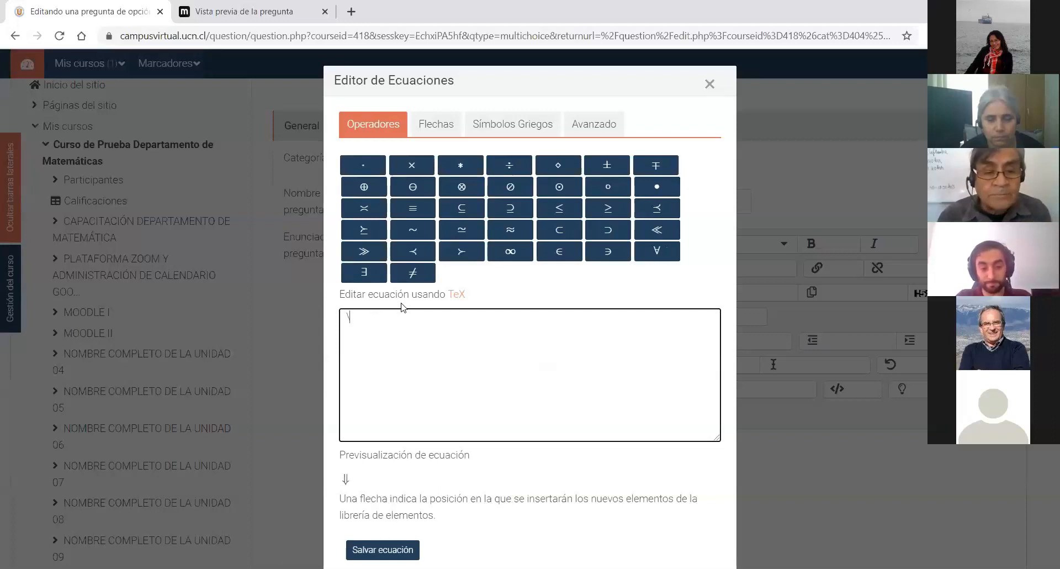
# - Complete the TeX equation as \frac{1}{2} +x=\frac{3}{2} and save it into the question statement
pyautogui.write('ra')
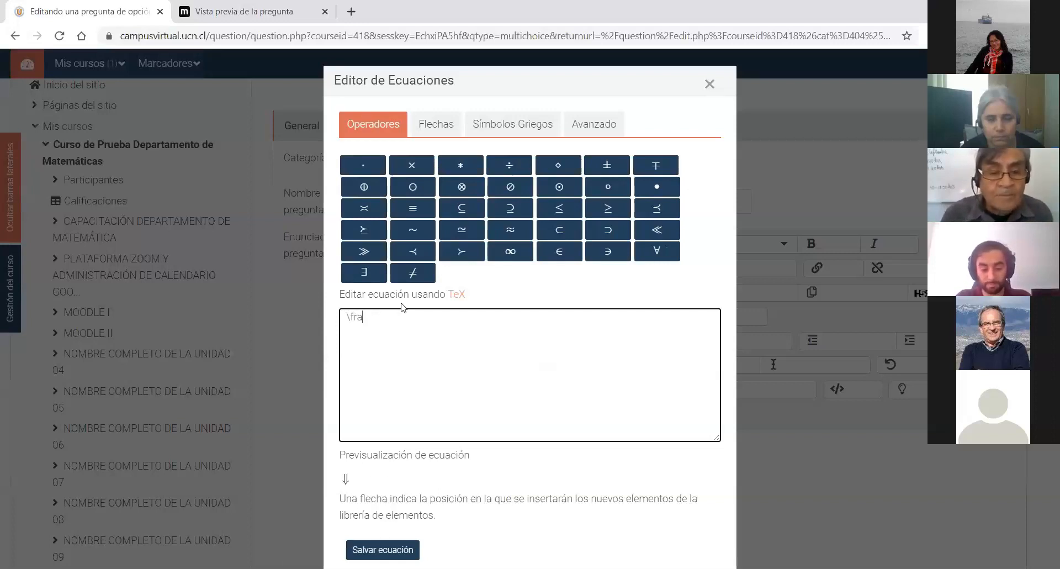
pyautogui.write('c{1')
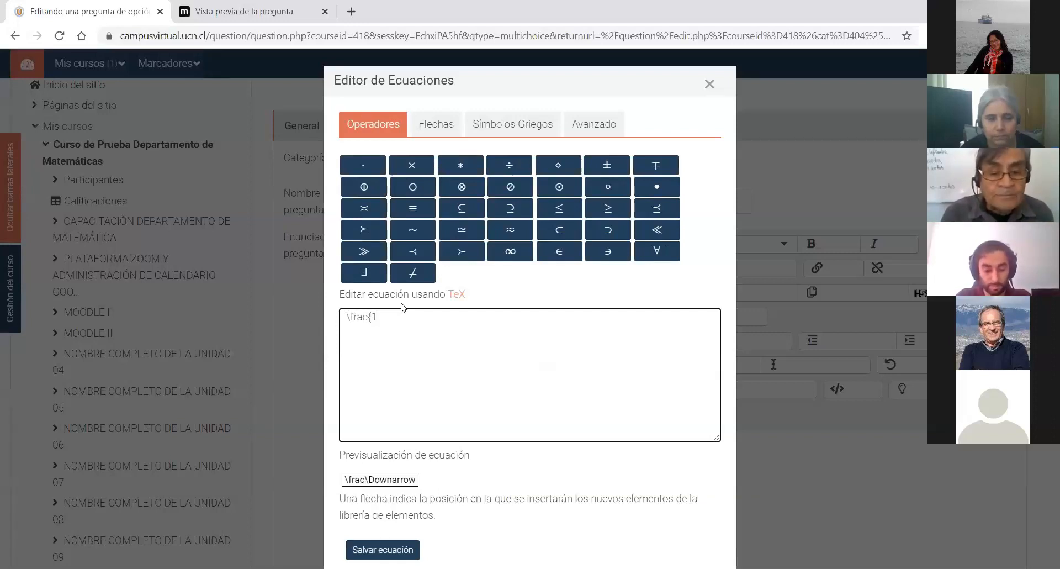
pyautogui.write('}{2}')
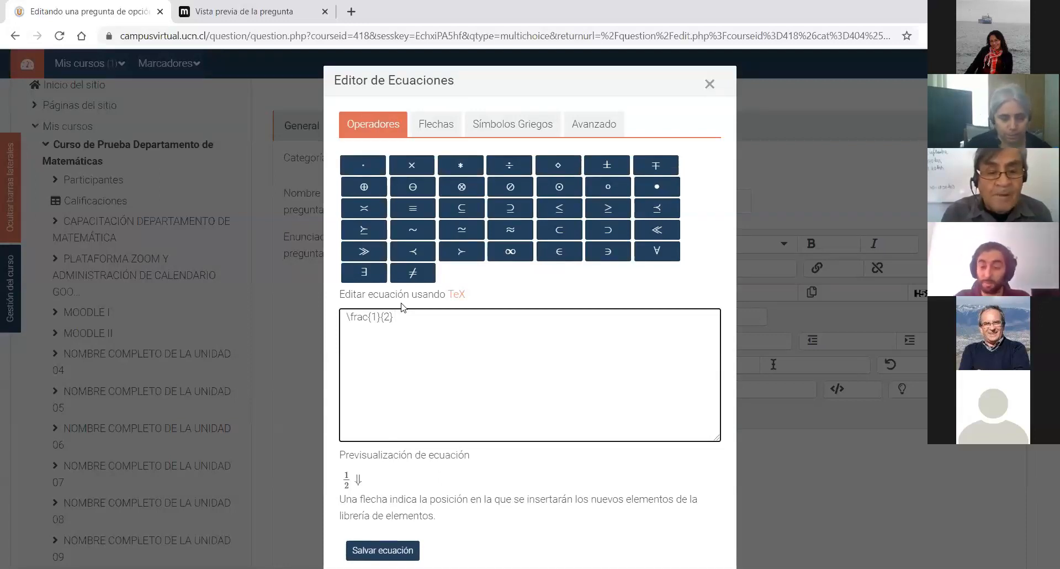
pyautogui.write('x')
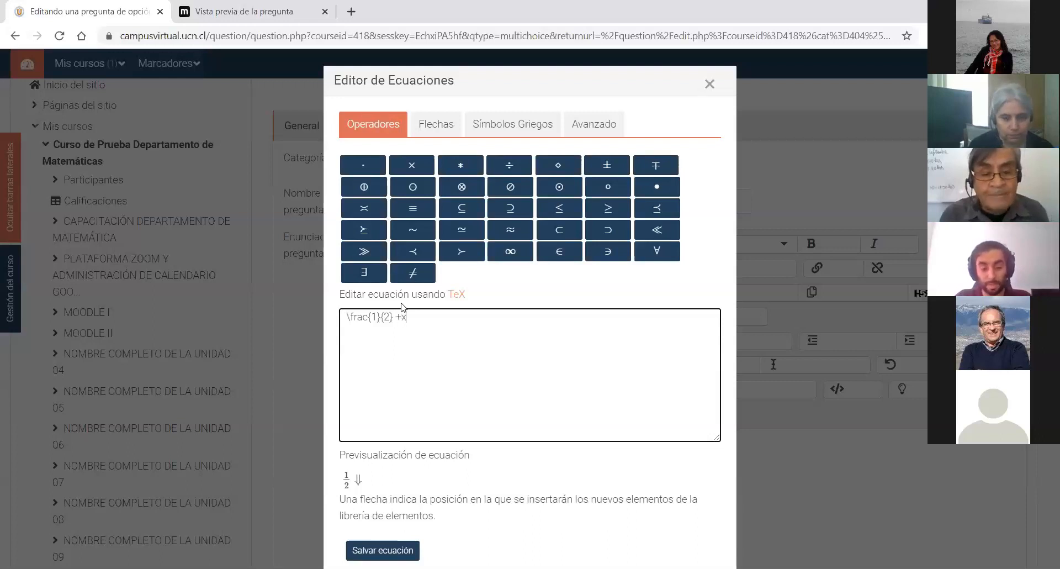
pyautogui.write('=')
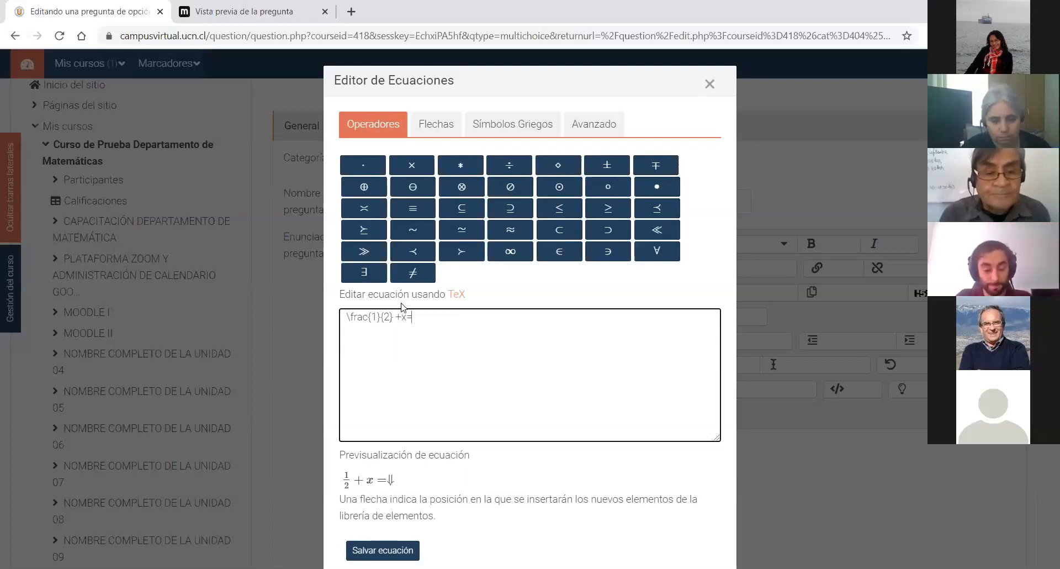
pyautogui.write('\\frac')
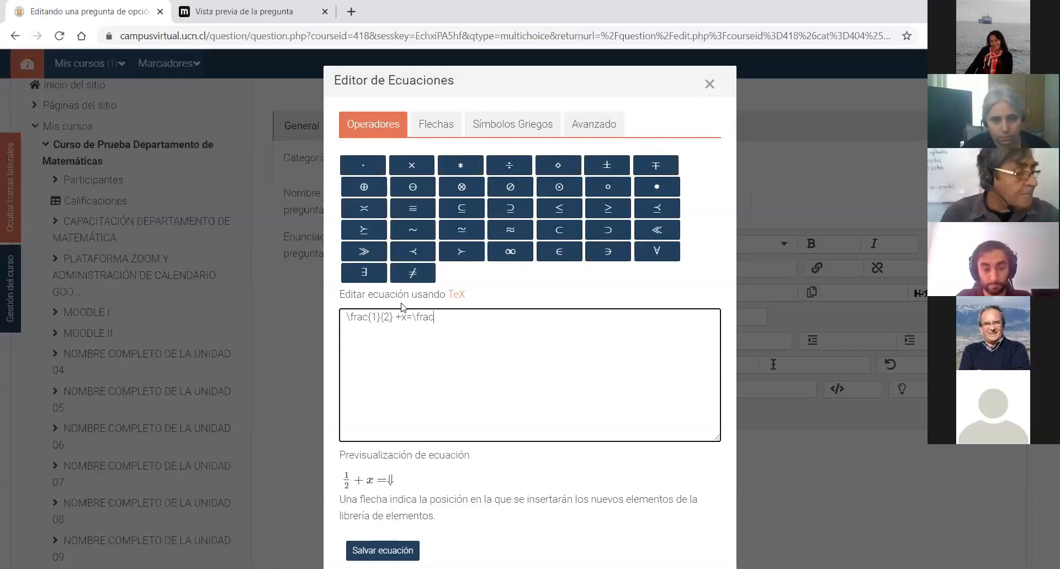
pyautogui.write('{')
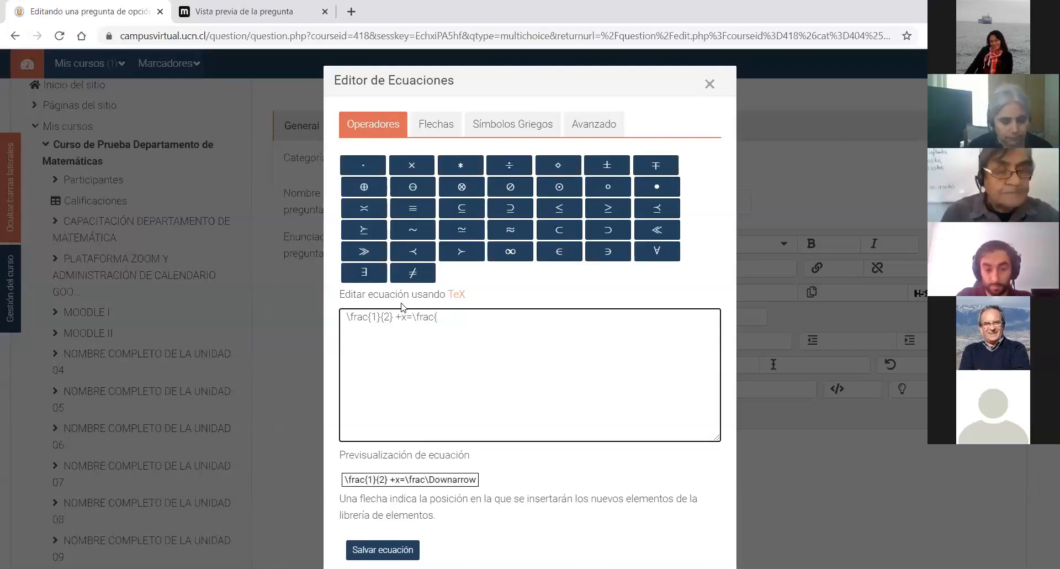
pyautogui.write('3}{2')
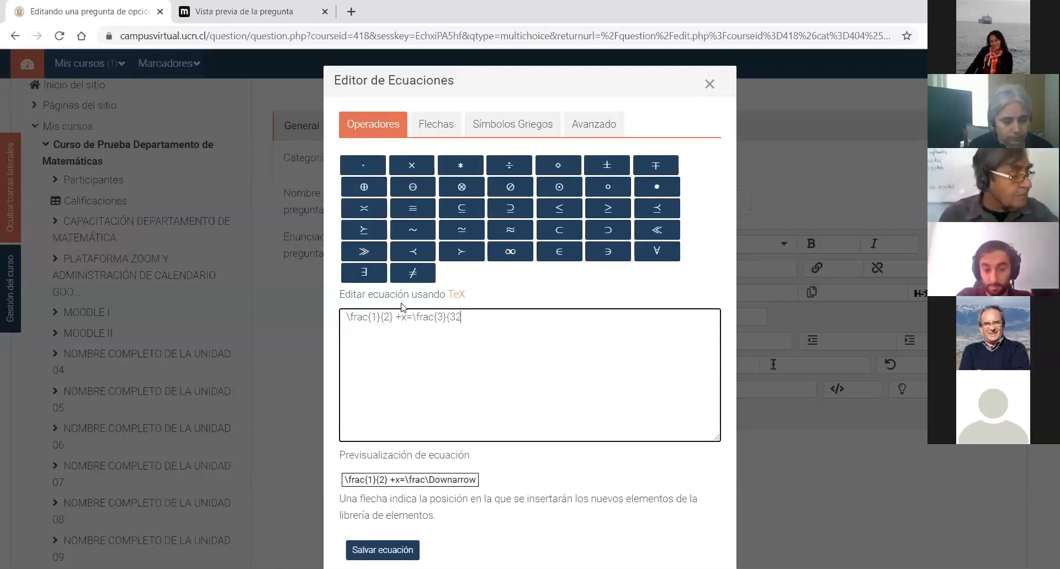
pyautogui.write('}')
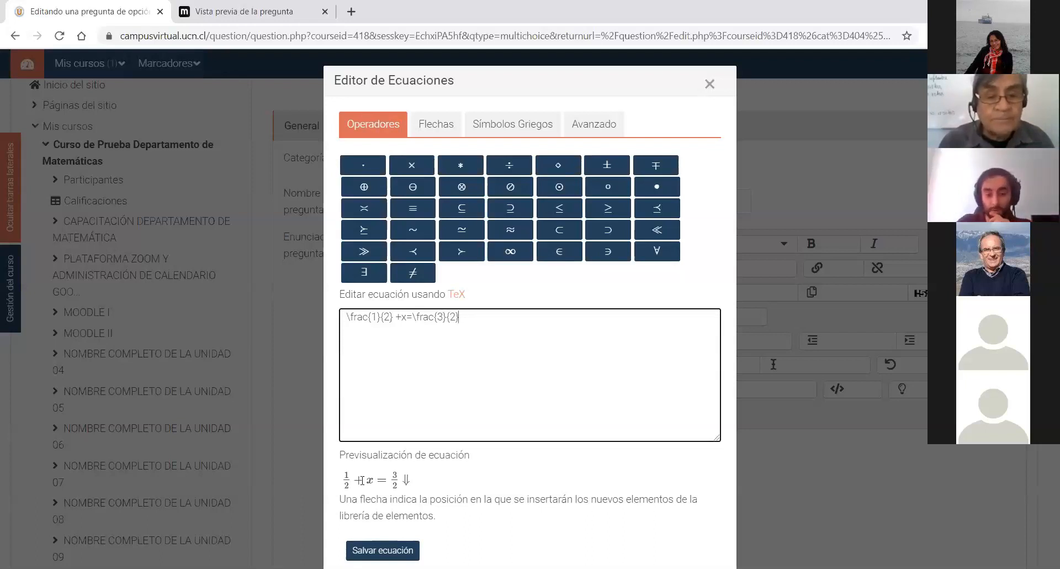
pyautogui.click(378, 466)
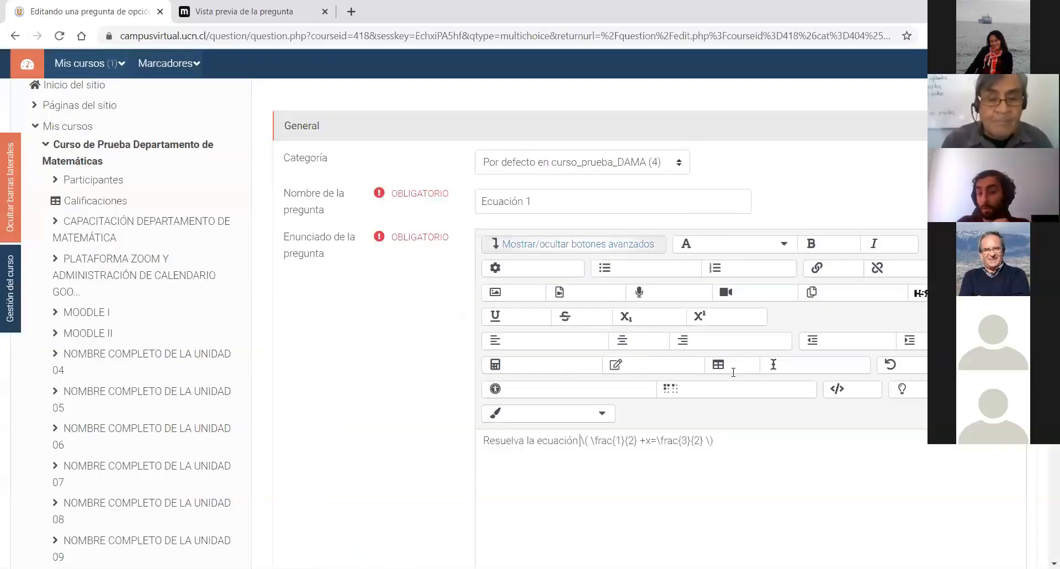
# - Examine the equation code in the question statement, highlighting its opening \( delimiter
pyautogui.scroll(-1, 733, 372)
pyautogui.click(733, 372)
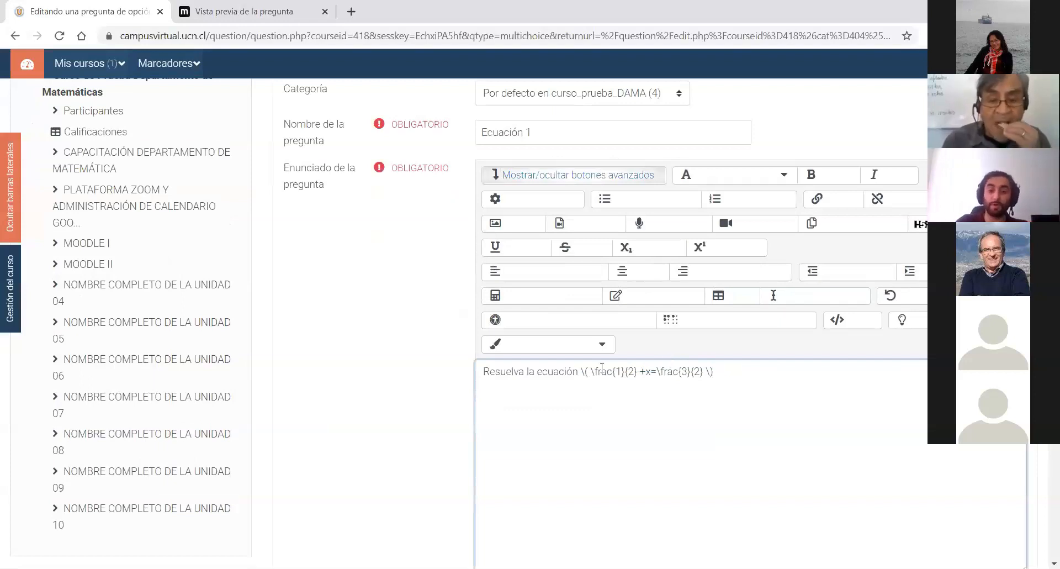
pyautogui.moveTo(588, 370); pyautogui.dragTo(579, 371)
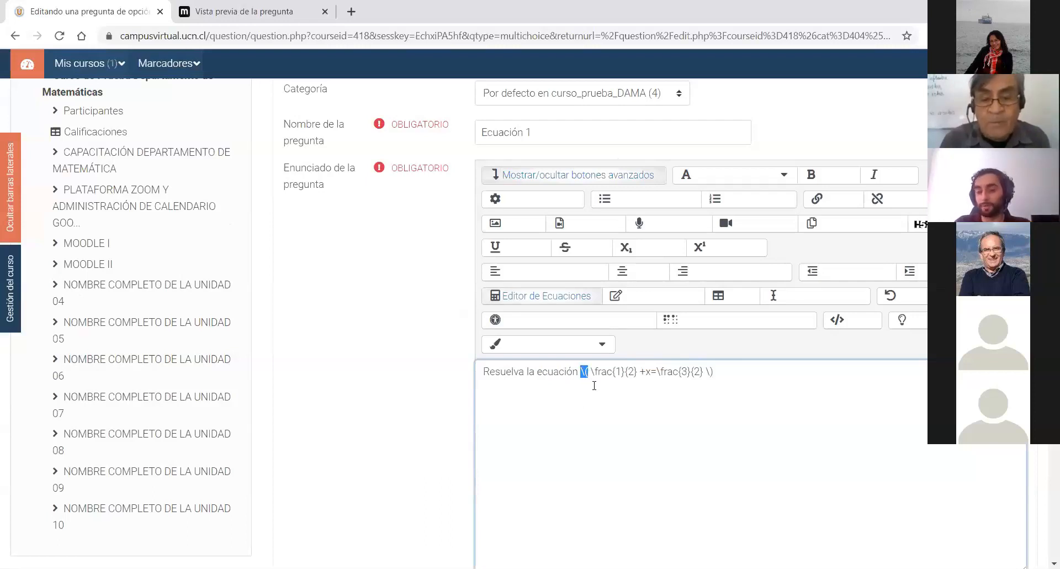
# - Append the inline TeX code \( \omega\) after the equation in the question statement
pyautogui.click(724, 381)
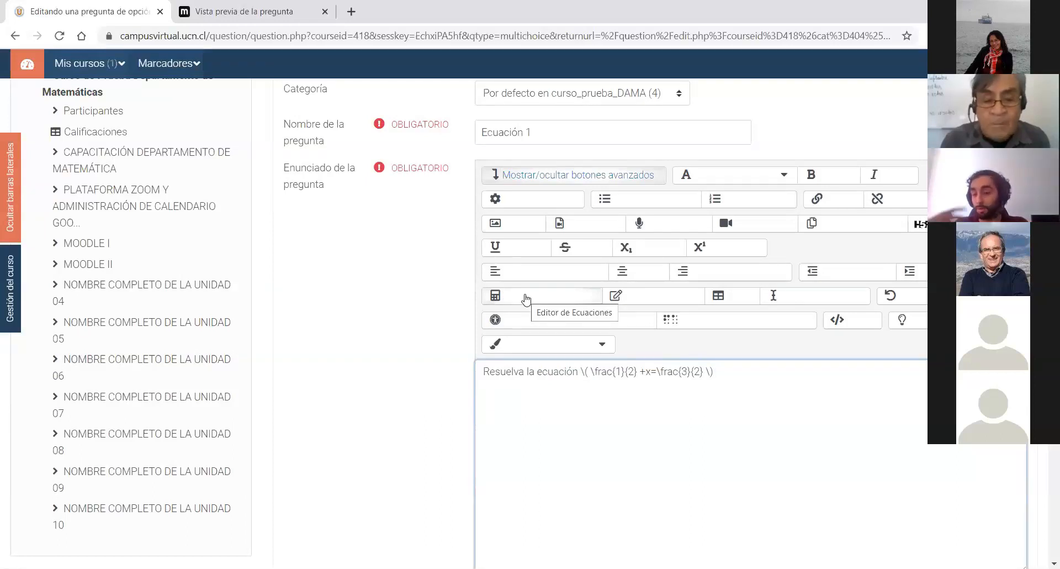
pyautogui.write('\\')
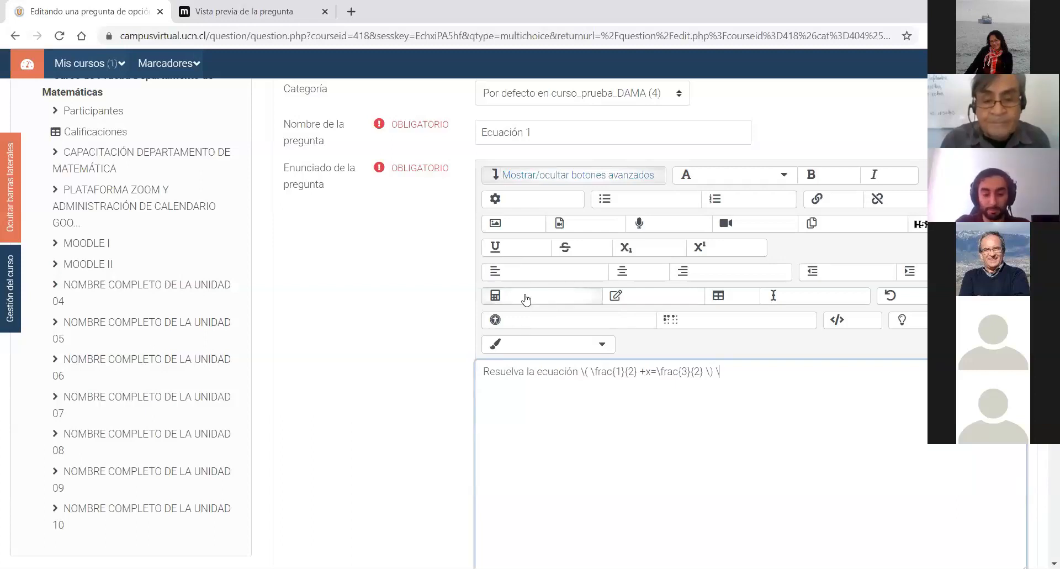
pyautogui.write('(')
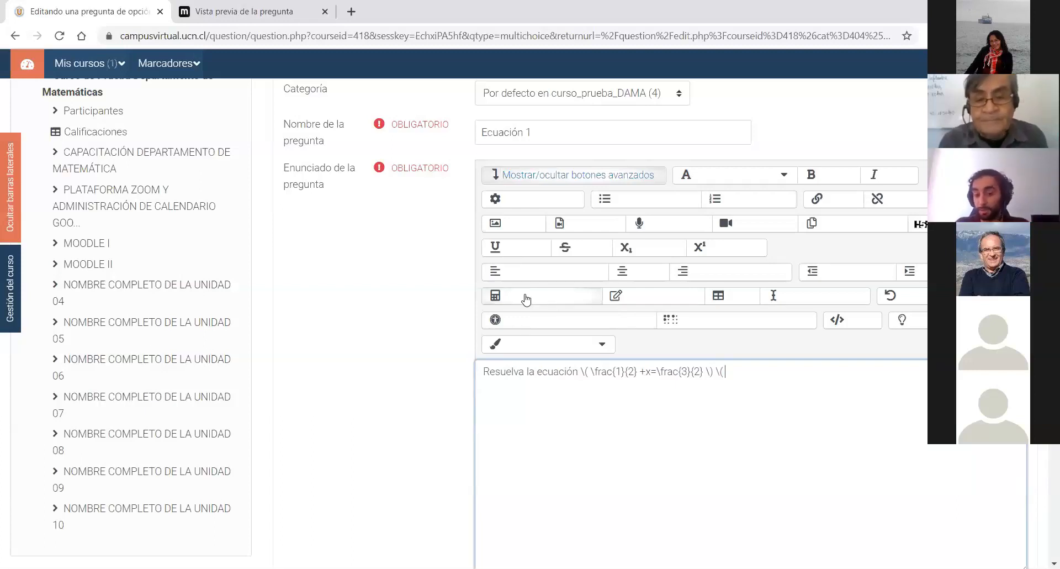
pyautogui.write(' \\omega\\')
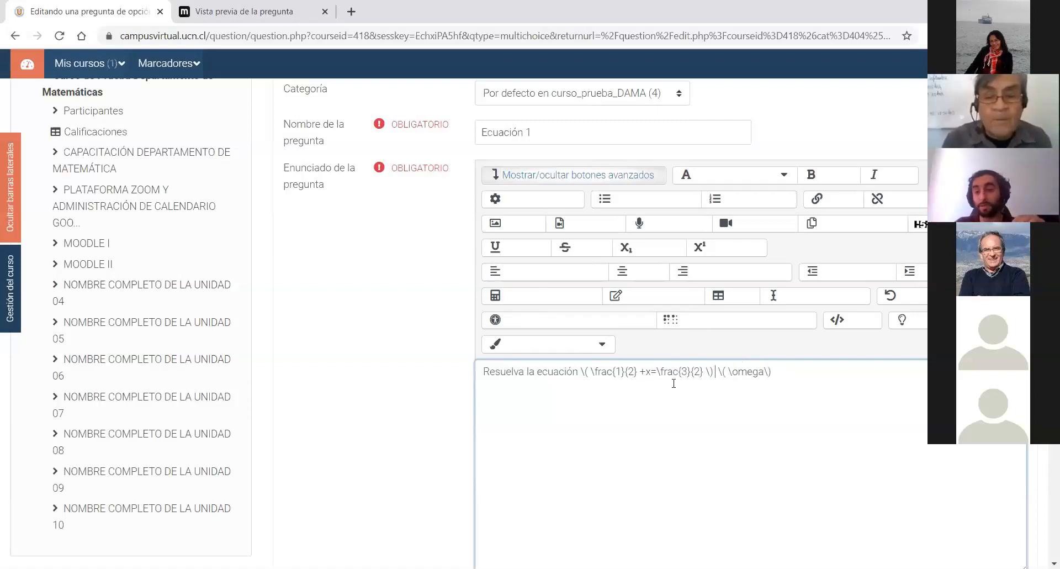
# - Examine the question statement and the Puntuación por defecto field below it
pyautogui.scroll(-1, 634, 386)
pyautogui.scroll(-1, 689, 539)
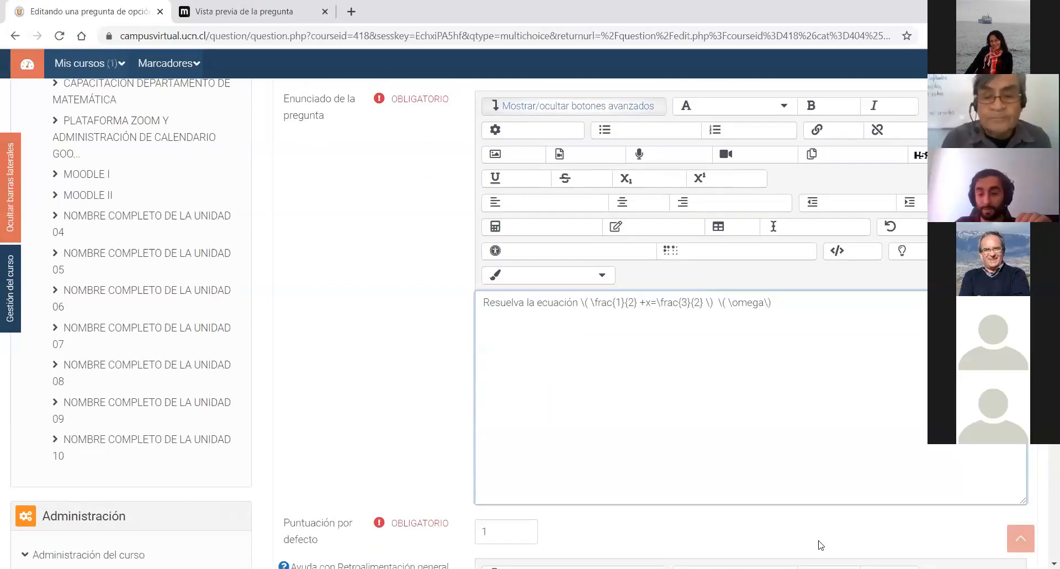
pyautogui.scroll(-1, 870, 524)
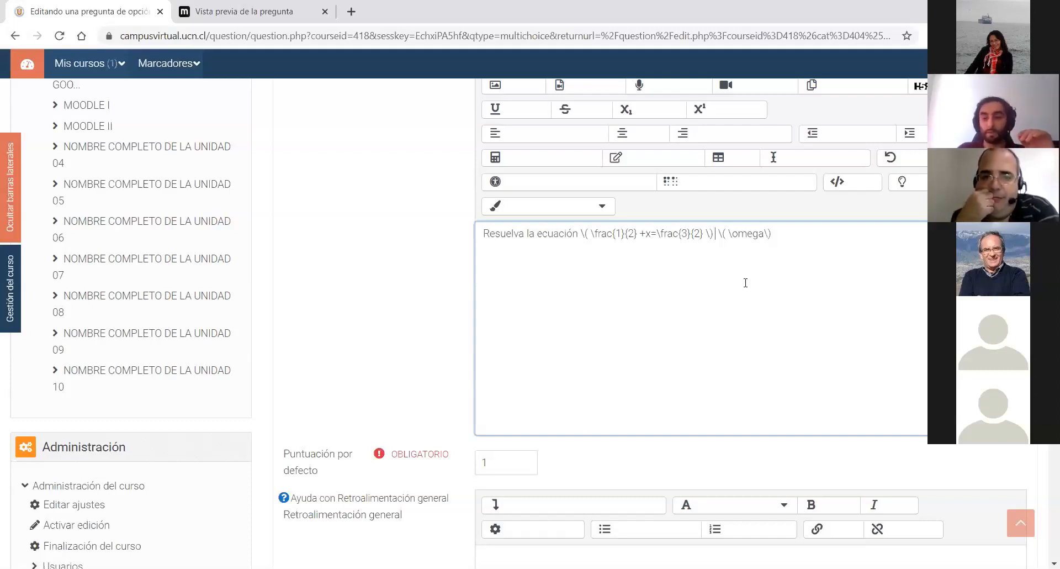
pyautogui.scroll(-3, 748, 279)
pyautogui.scroll(3, 748, 278)
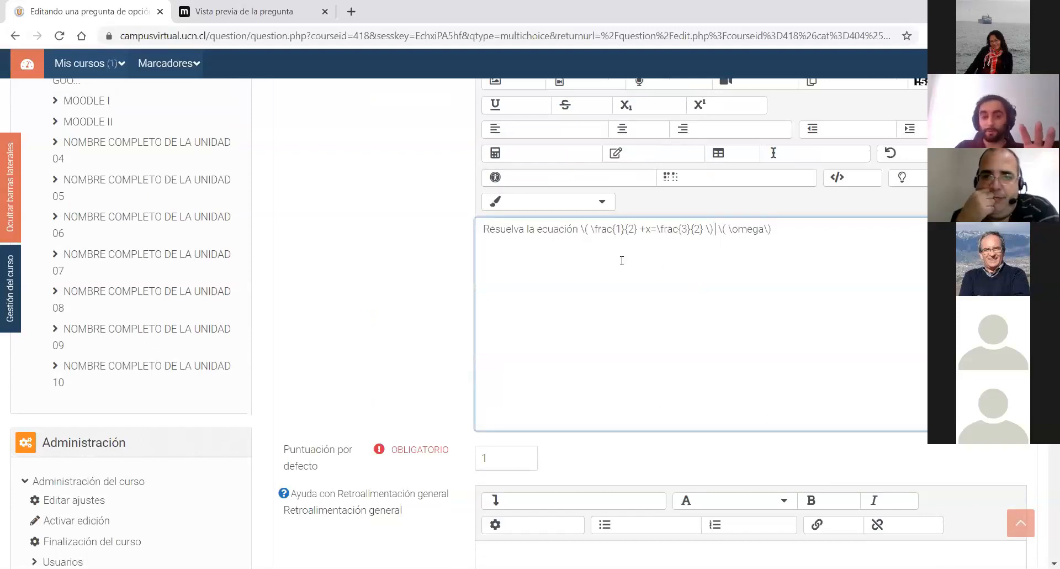
pyautogui.scroll(-3, 621, 260)
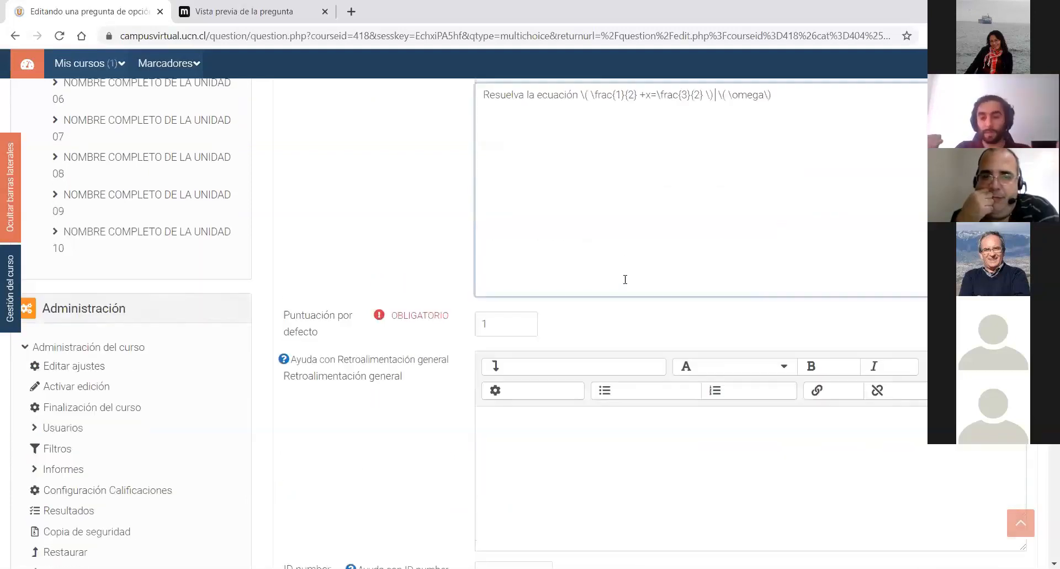
pyautogui.scroll(2, 624, 279)
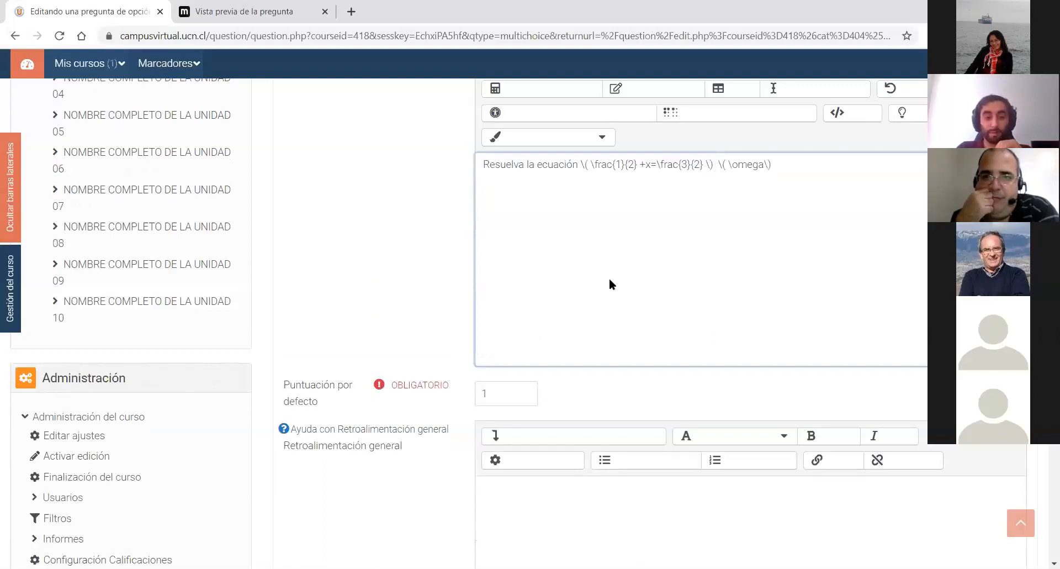
pyautogui.scroll(-1, 609, 281)
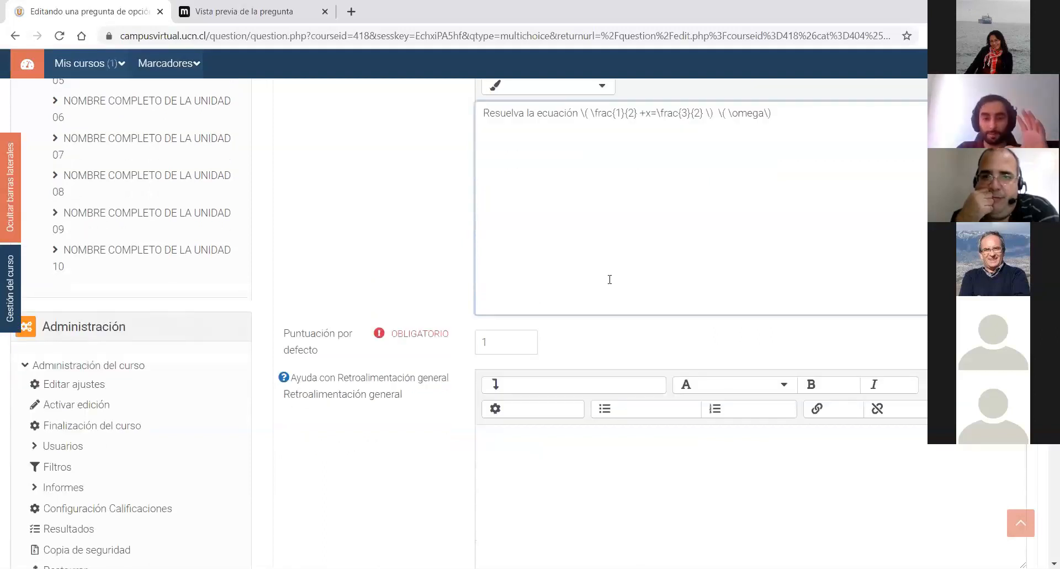
pyautogui.scroll(-5, 610, 279)
pyautogui.scroll(12, 576, 286)
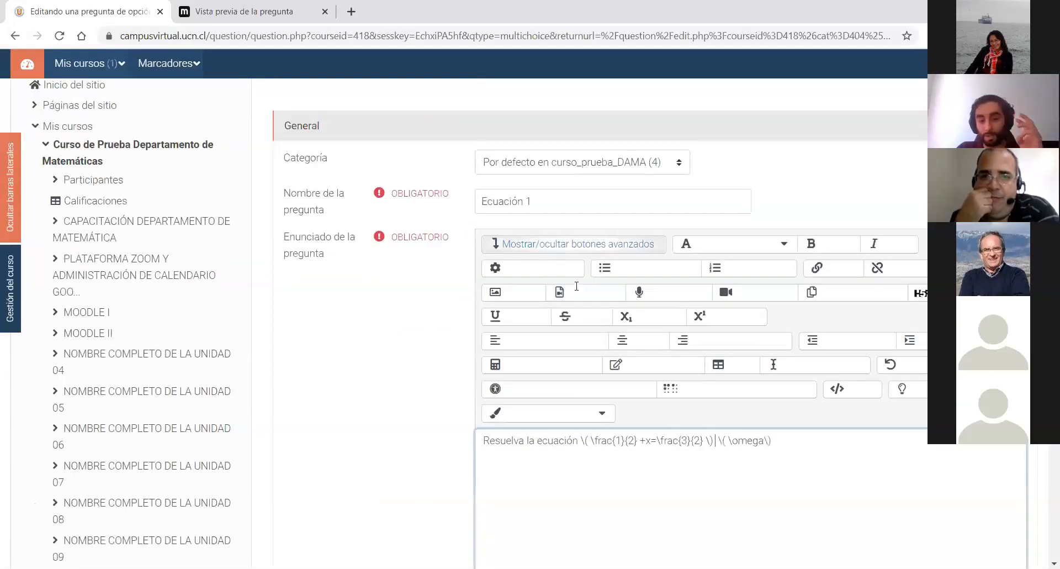
pyautogui.scroll(-7, 576, 286)
pyautogui.doubleClick(483, 327)
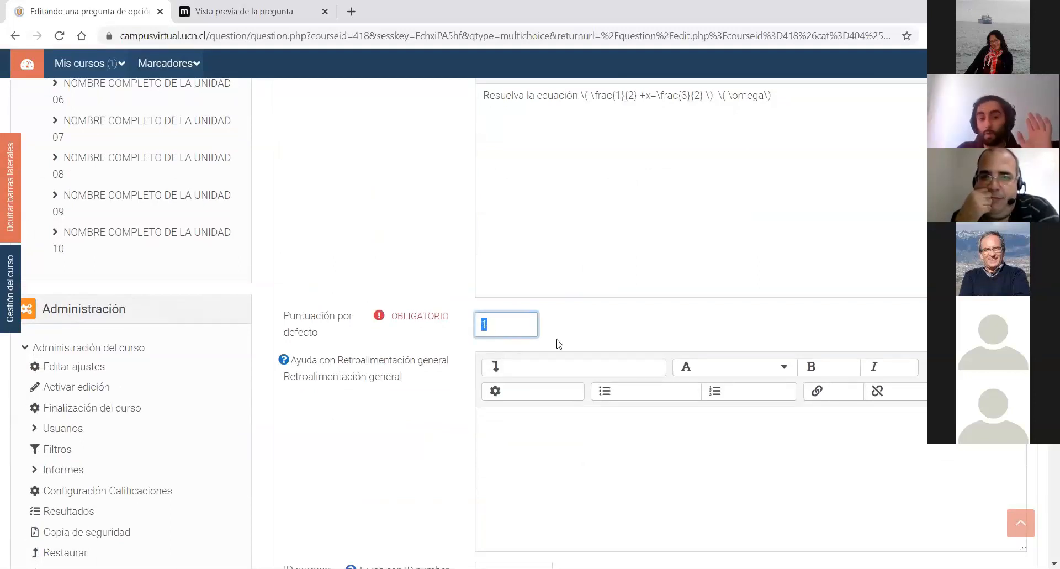
pyautogui.click(601, 334)
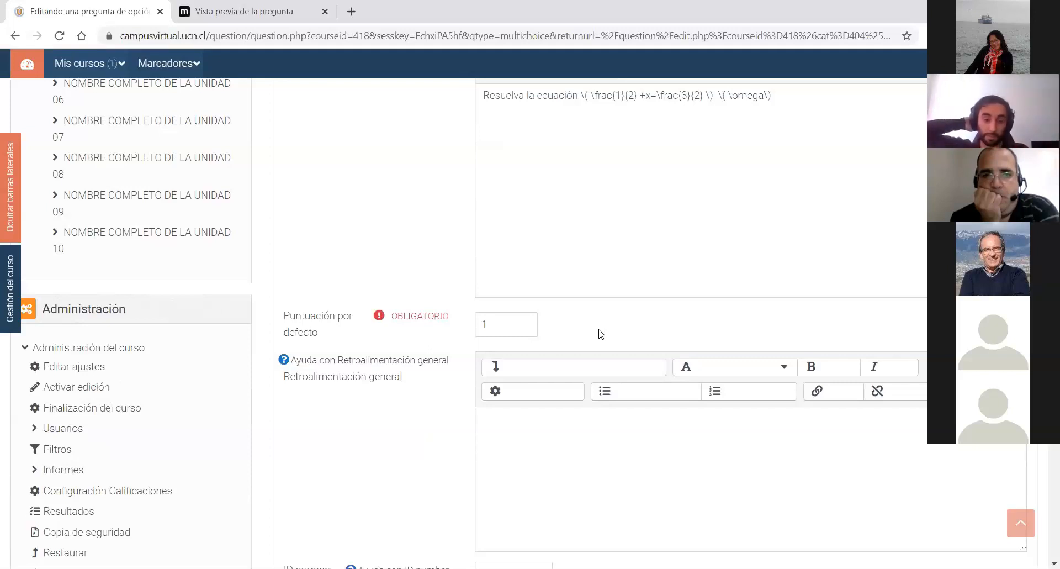
pyautogui.doubleClick(483, 325)
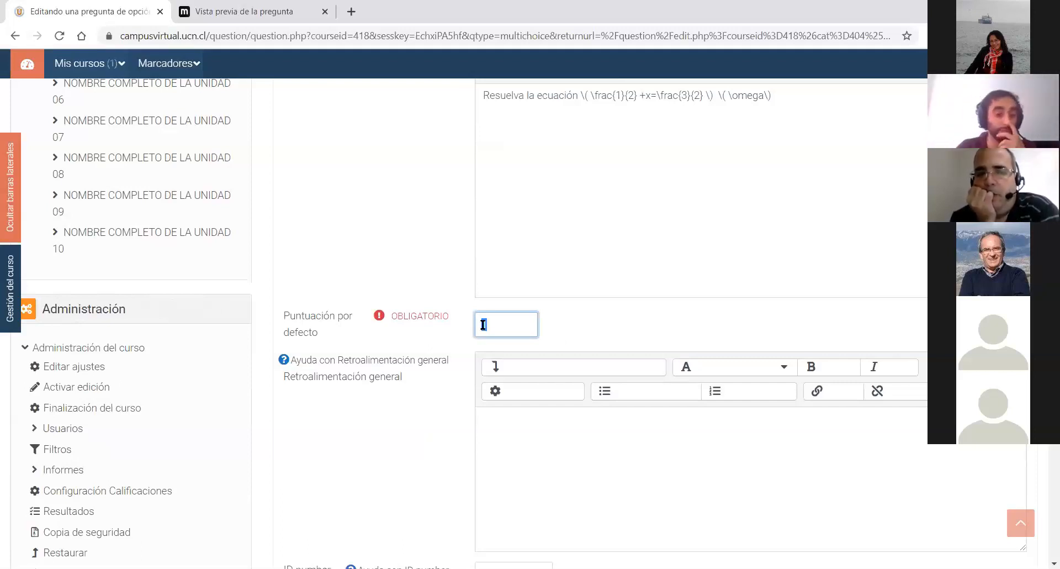
pyautogui.scroll(-1, 549, 326)
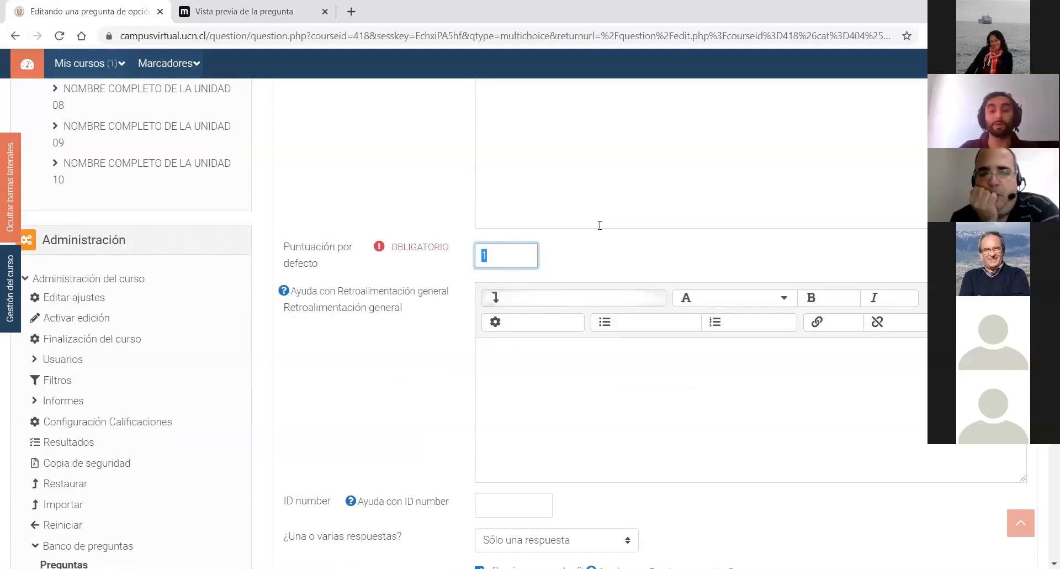
pyautogui.click(614, 256)
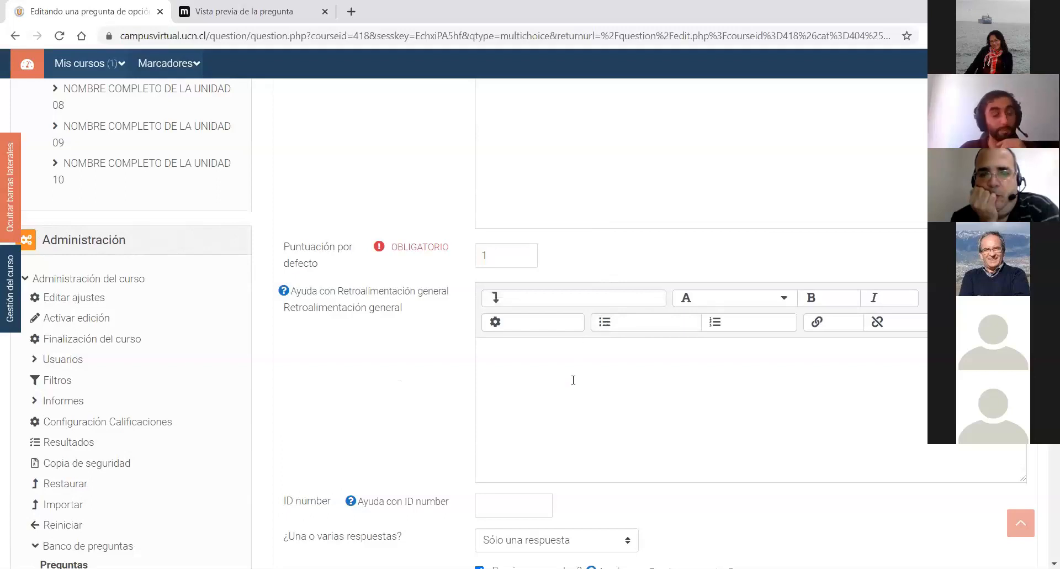
# - Look at the advanced editing tools of the Retroalimentación general field, hide them again and return to the empty text area
pyautogui.scroll(-1, 573, 380)
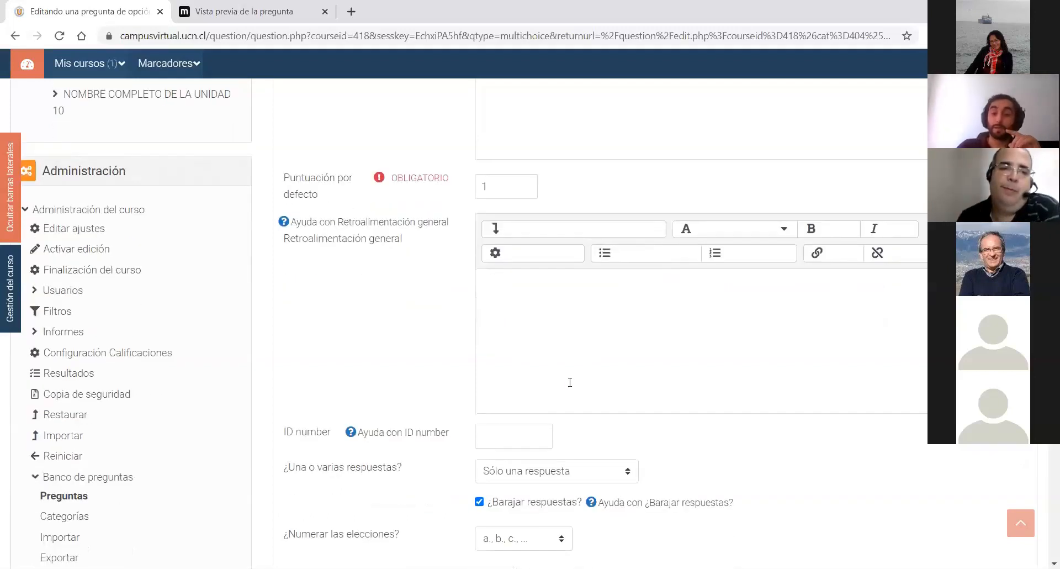
pyautogui.scroll(-1, 571, 381)
pyautogui.click(546, 325)
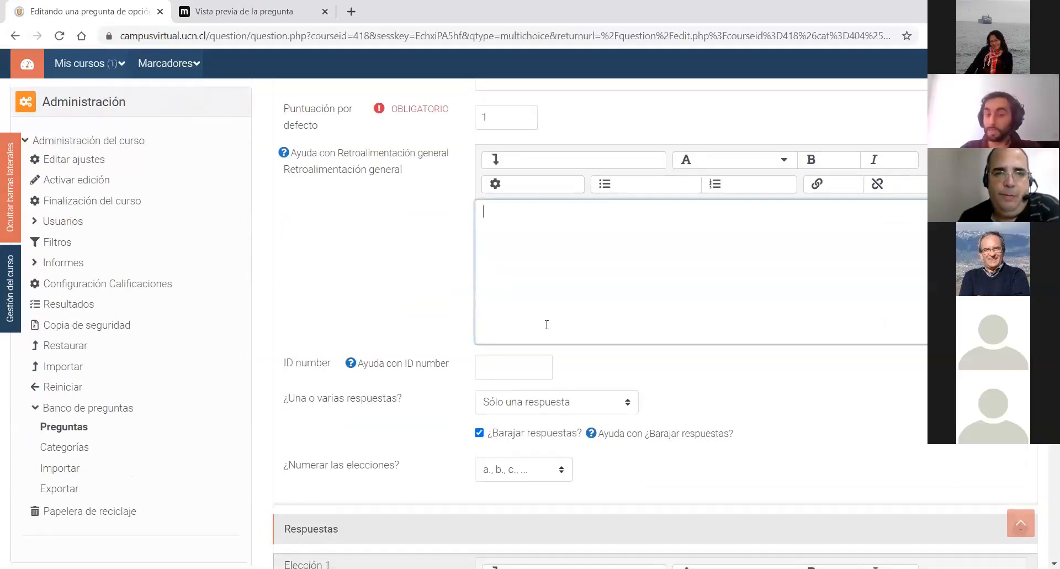
pyautogui.click(556, 172)
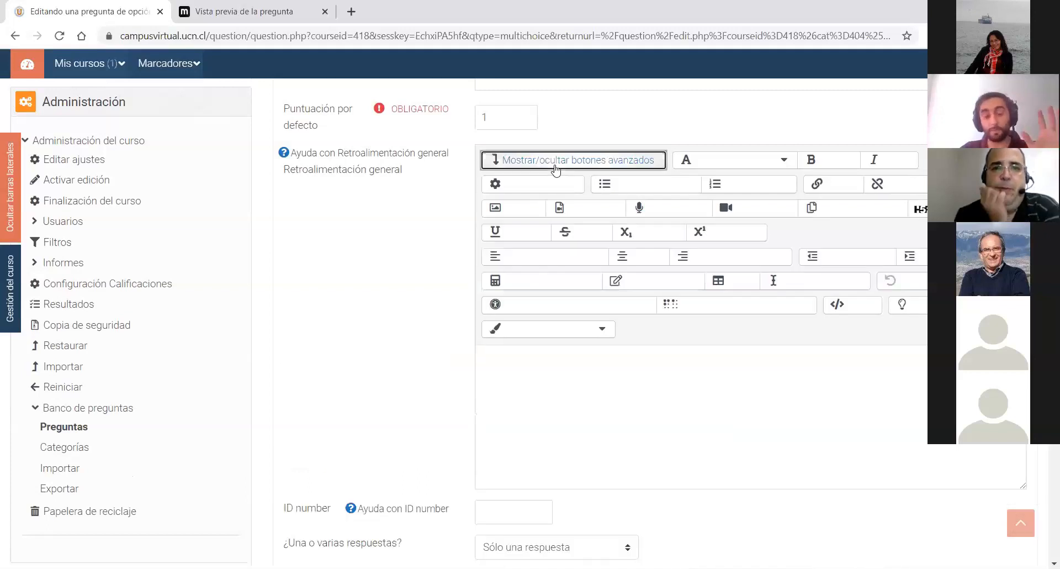
pyautogui.click(540, 171)
pyautogui.click(491, 208)
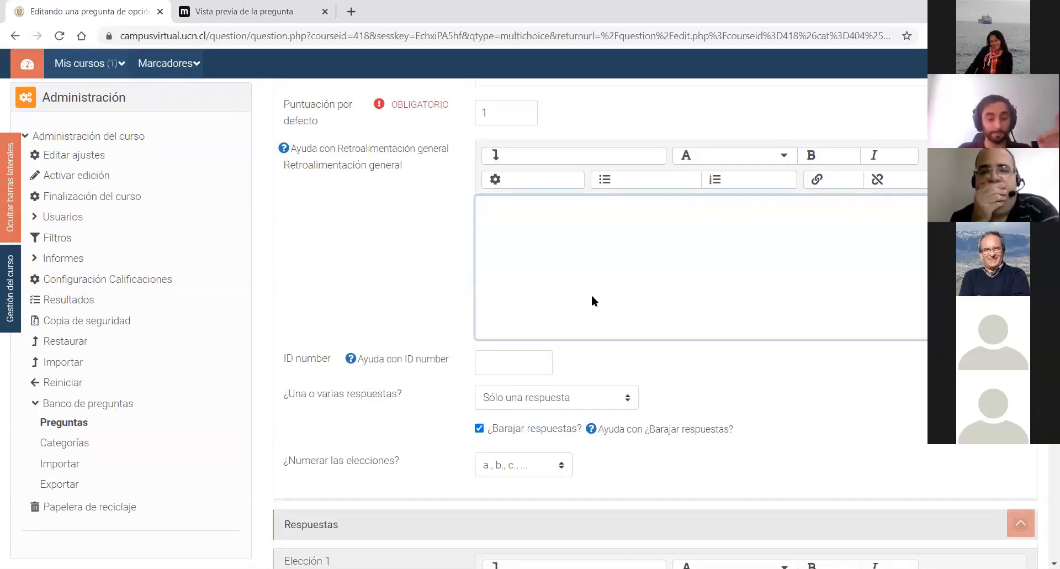
# - Check the choices for ¿Una o varias respuestas? and keep Sólo una respuesta
pyautogui.scroll(-2, 591, 300)
pyautogui.scroll(-1, 632, 303)
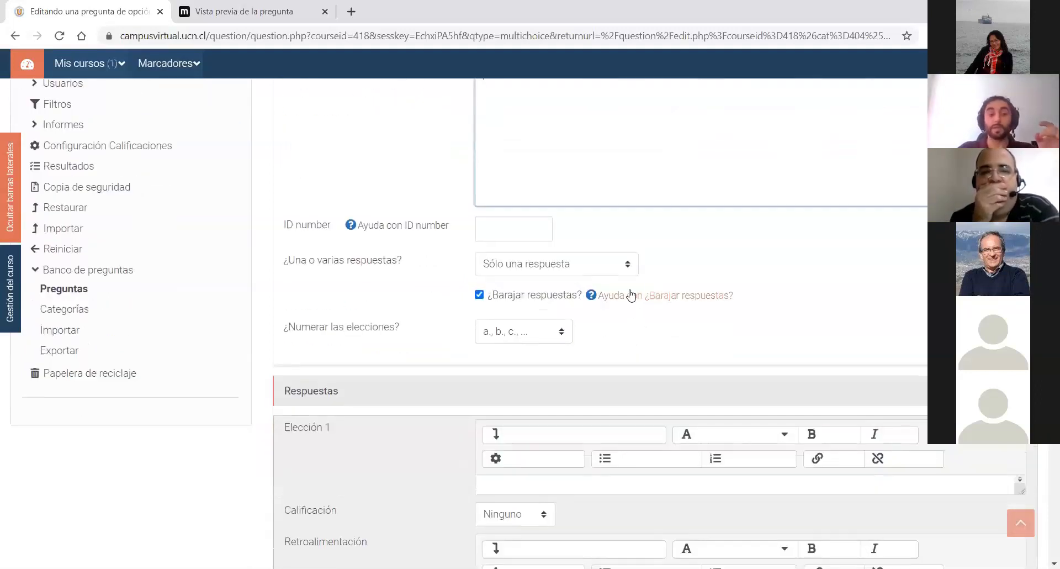
pyautogui.scroll(-2, 629, 296)
pyautogui.scroll(1, 608, 212)
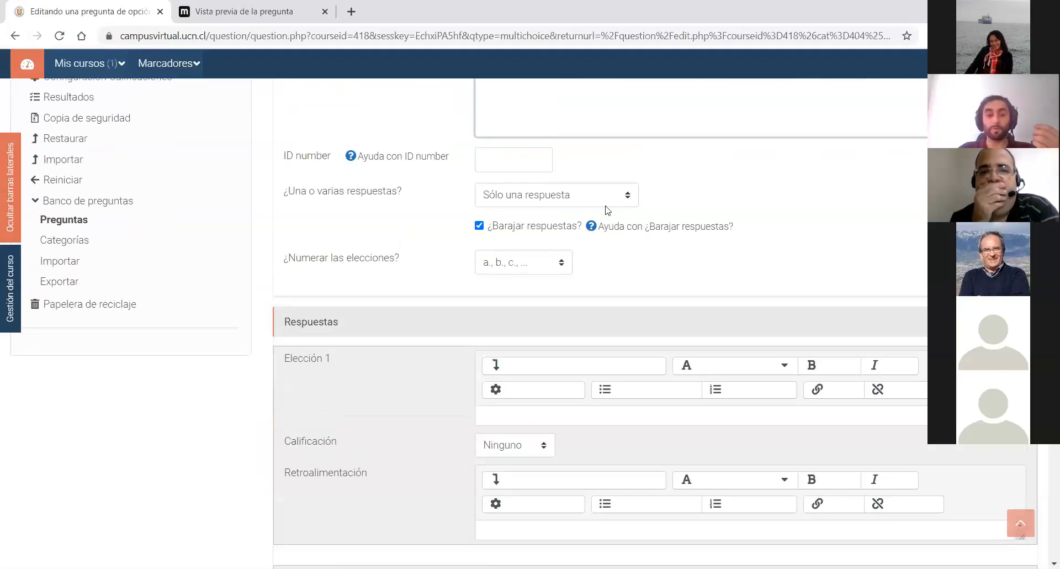
pyautogui.click(541, 200)
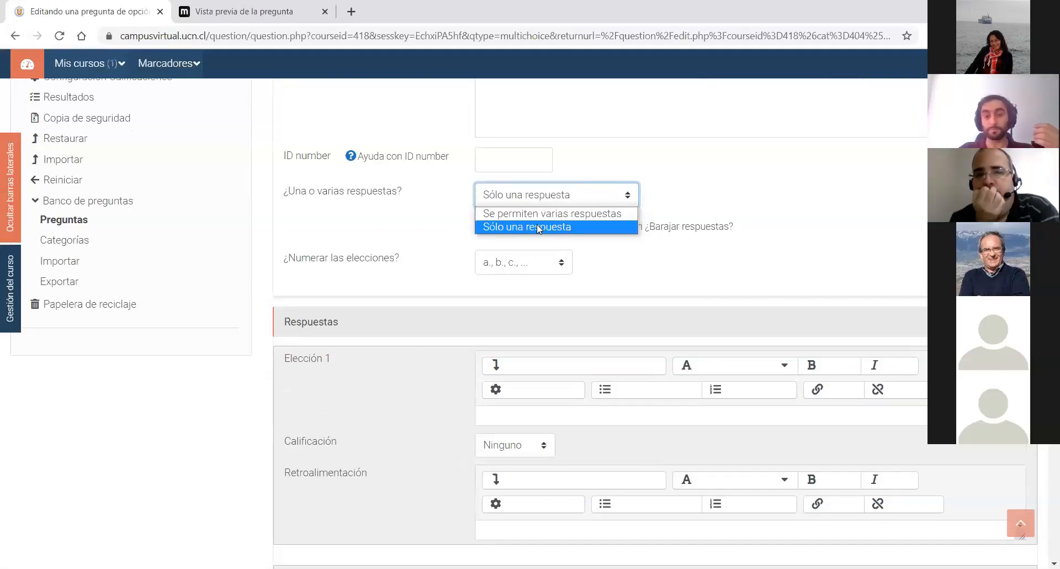
pyautogui.click(468, 226)
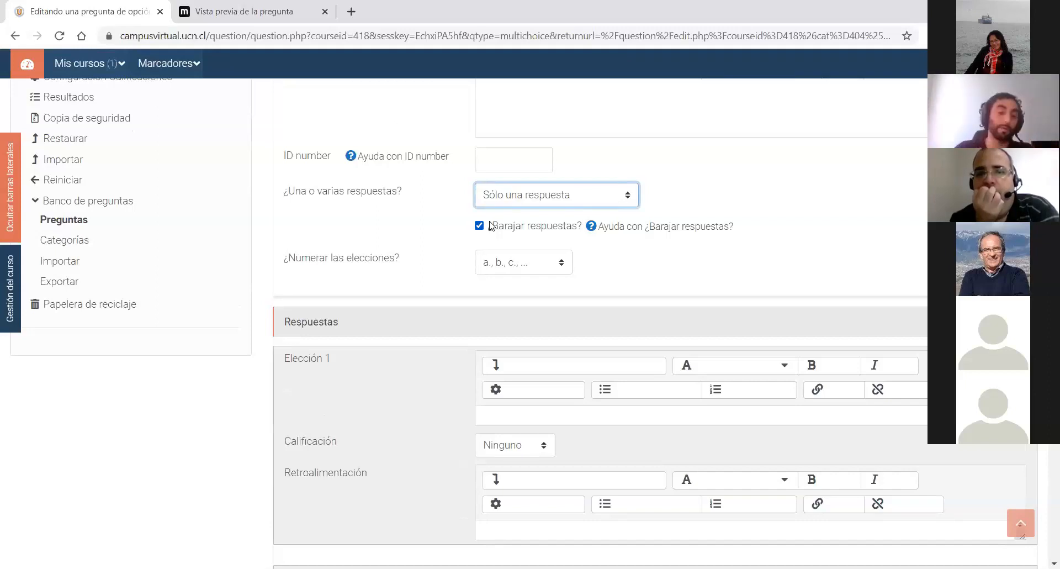
# - Reveal the advanced editing tools for Elección 1 and enter 1 as its answer text
pyautogui.scroll(-3, 633, 231)
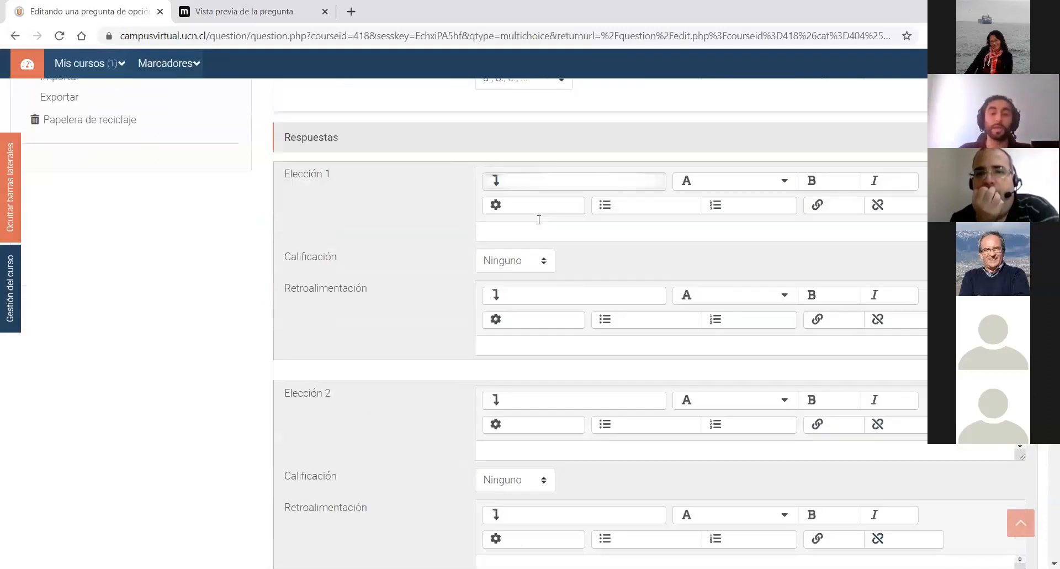
pyautogui.scroll(2, 518, 287)
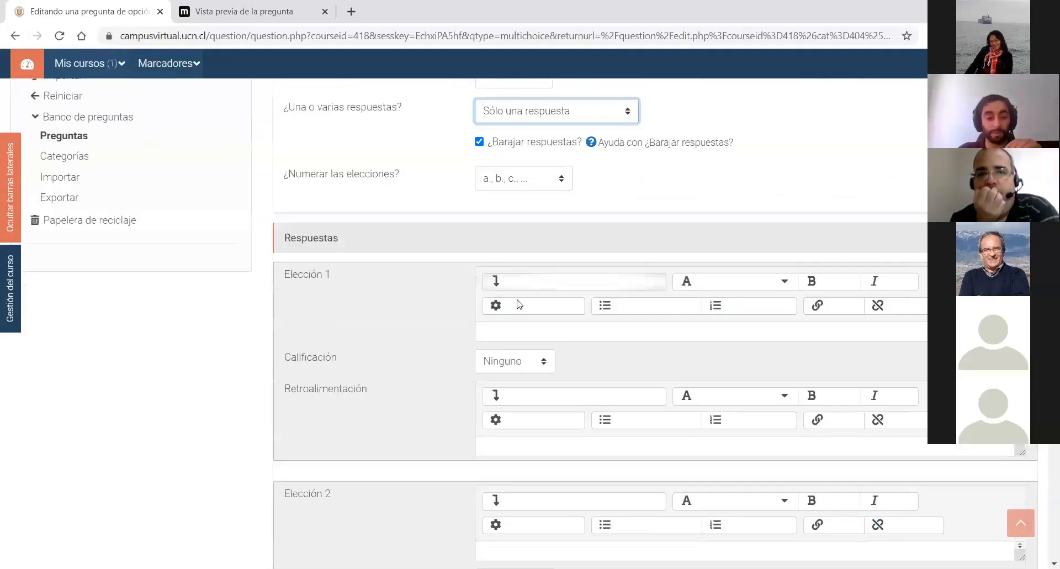
pyautogui.scroll(-2, 522, 166)
pyautogui.scroll(-1, 369, 220)
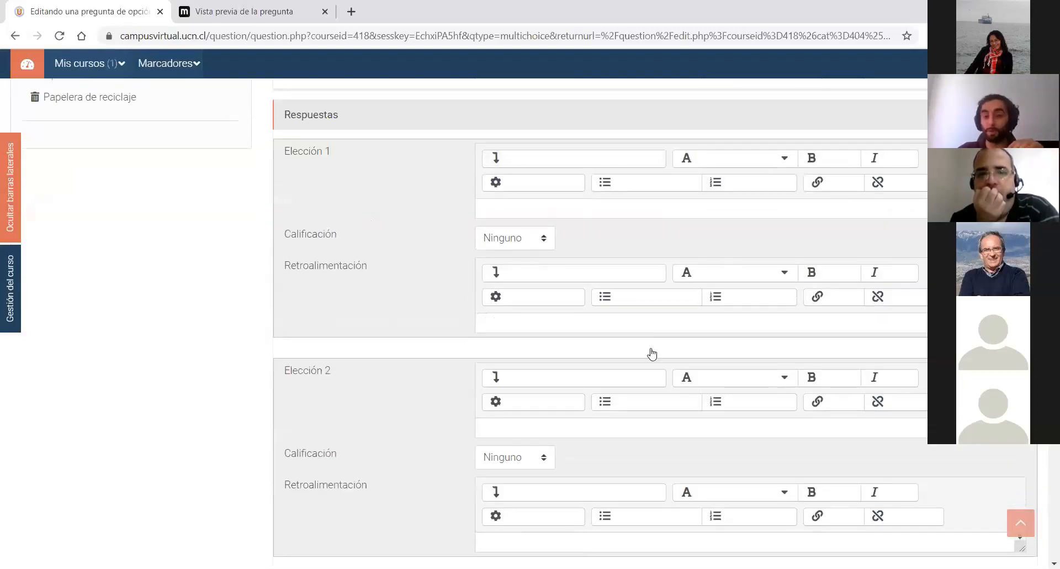
pyautogui.click(510, 165)
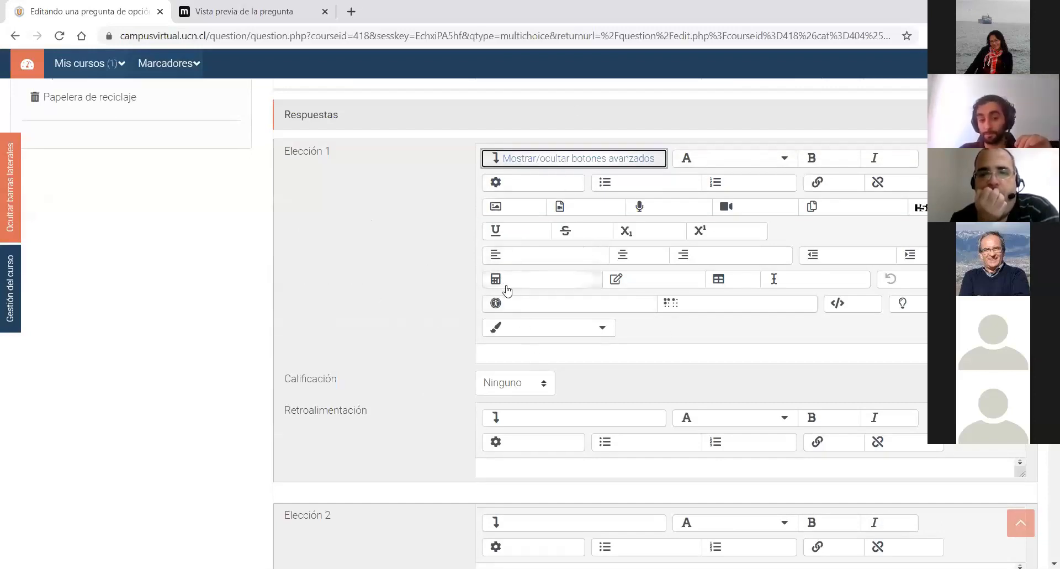
pyautogui.click(500, 350)
pyautogui.write('1')
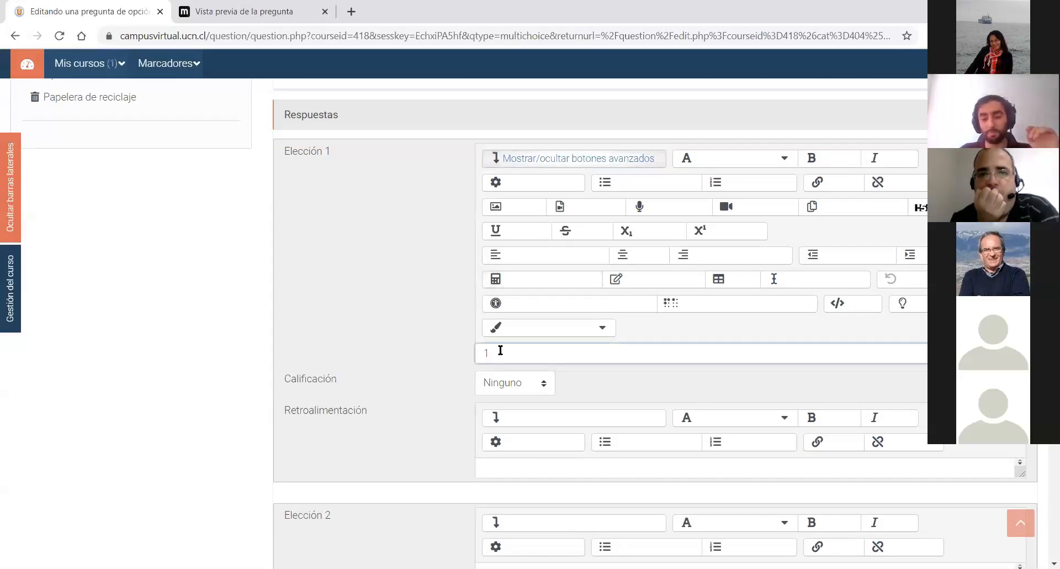
pyautogui.click(450, 362)
# - Enter -1 as the answer text of Elección 2 and "Tener cuidado con los signos" as its Retroalimentación
pyautogui.scroll(-1, 441, 384)
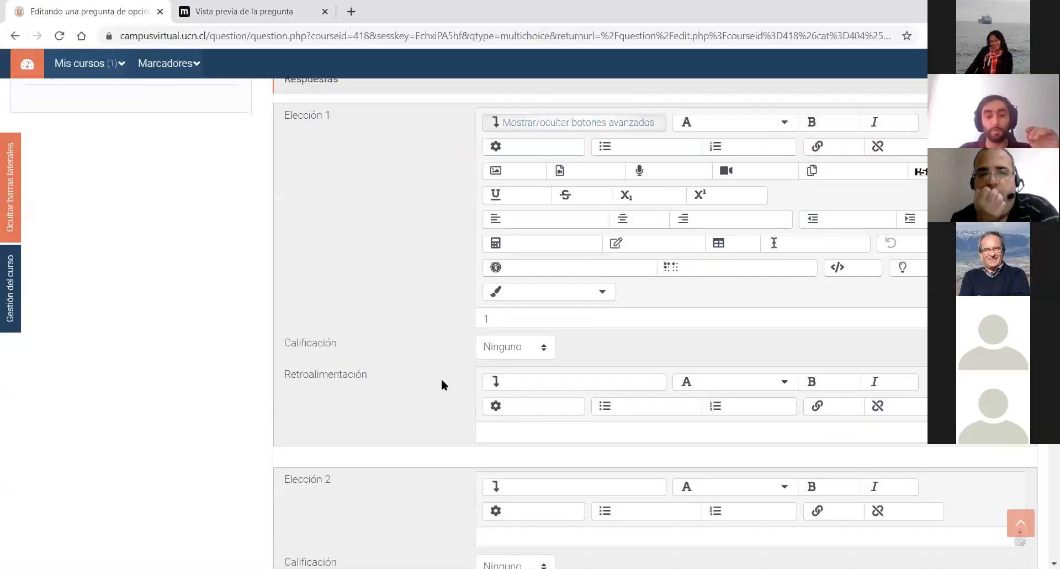
pyautogui.scroll(-3, 442, 384)
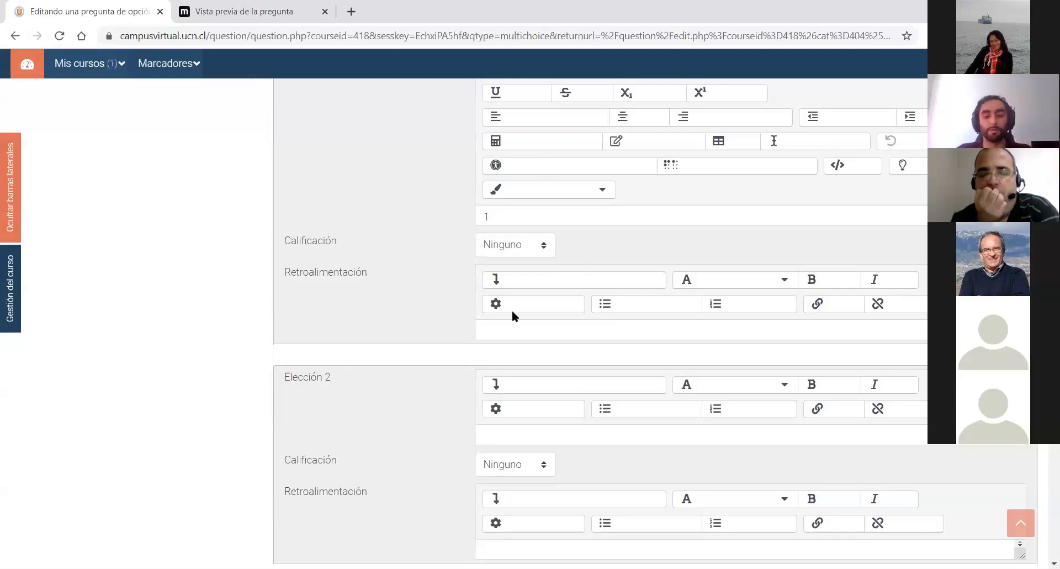
pyautogui.scroll(-2, 532, 375)
pyautogui.click(536, 375)
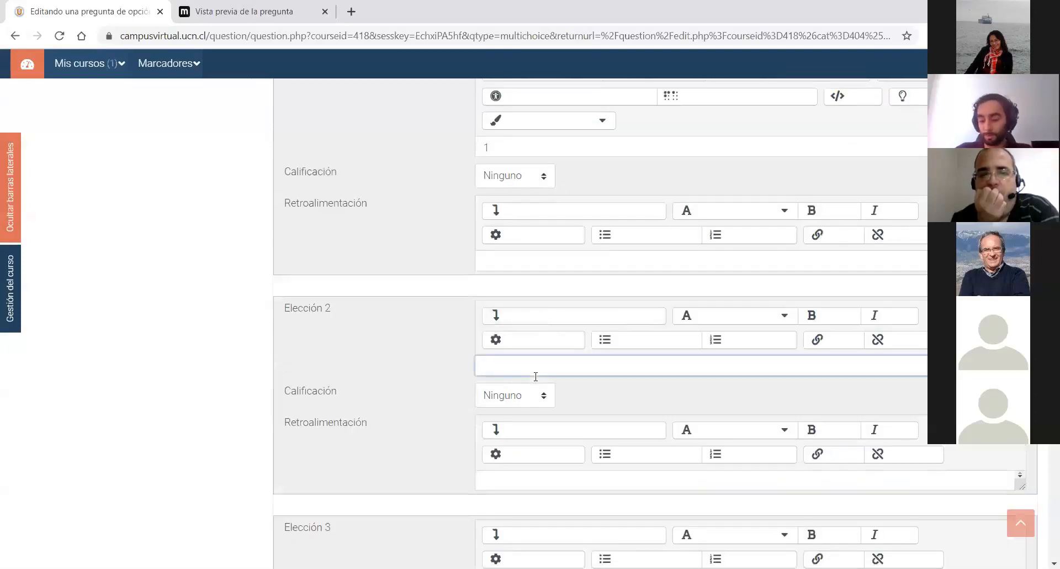
pyautogui.click(518, 486)
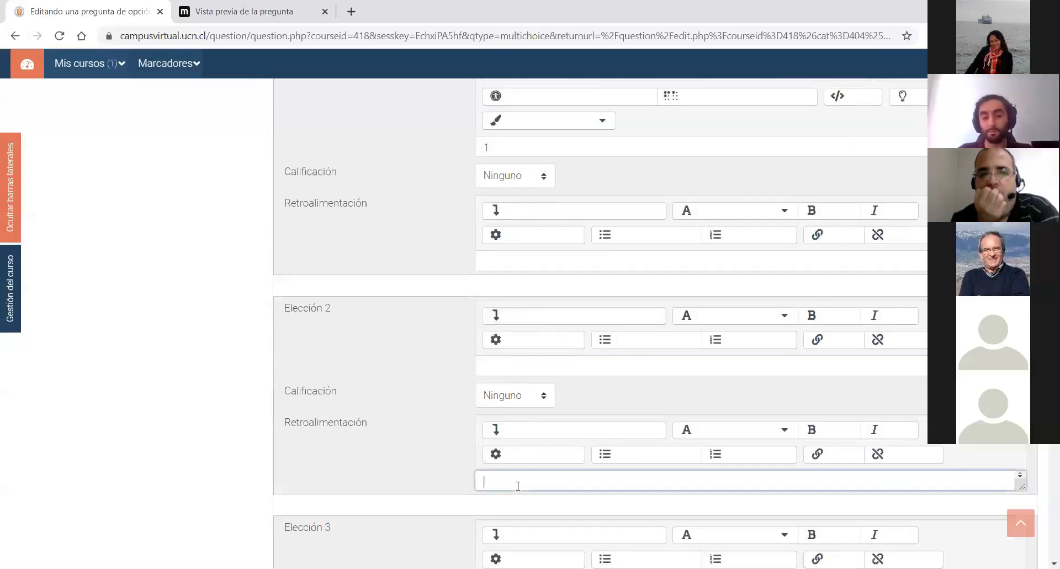
pyautogui.write('Ten')
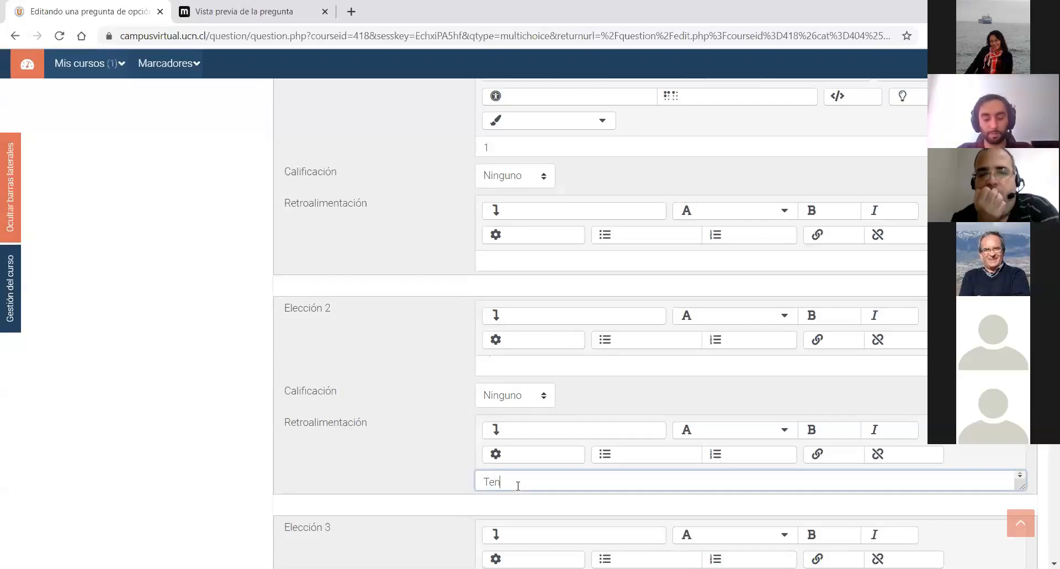
pyautogui.write('er cuidado c')
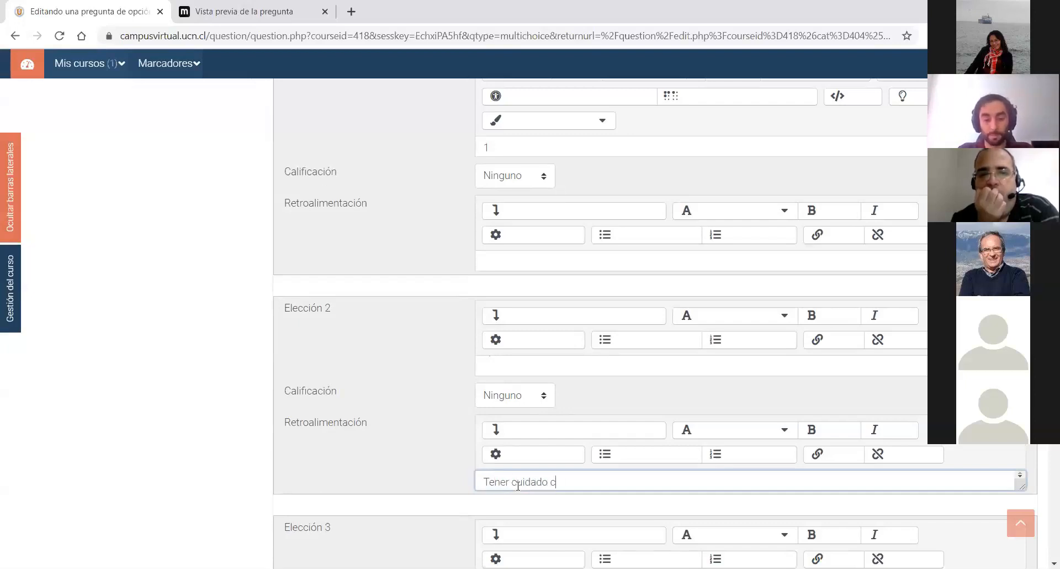
pyautogui.write('on los signos')
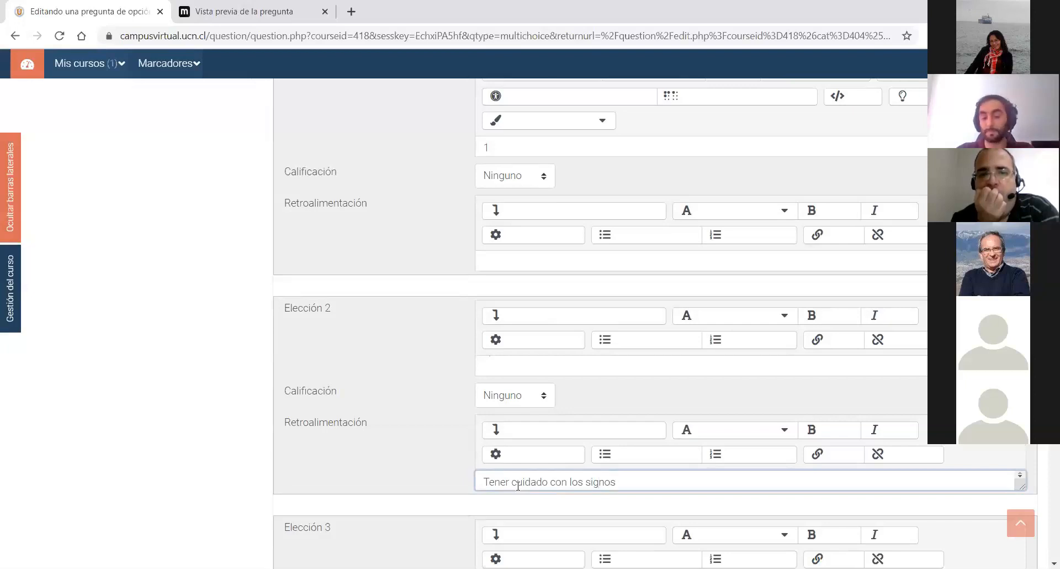
pyautogui.click(459, 396)
pyautogui.scroll(2, 530, 436)
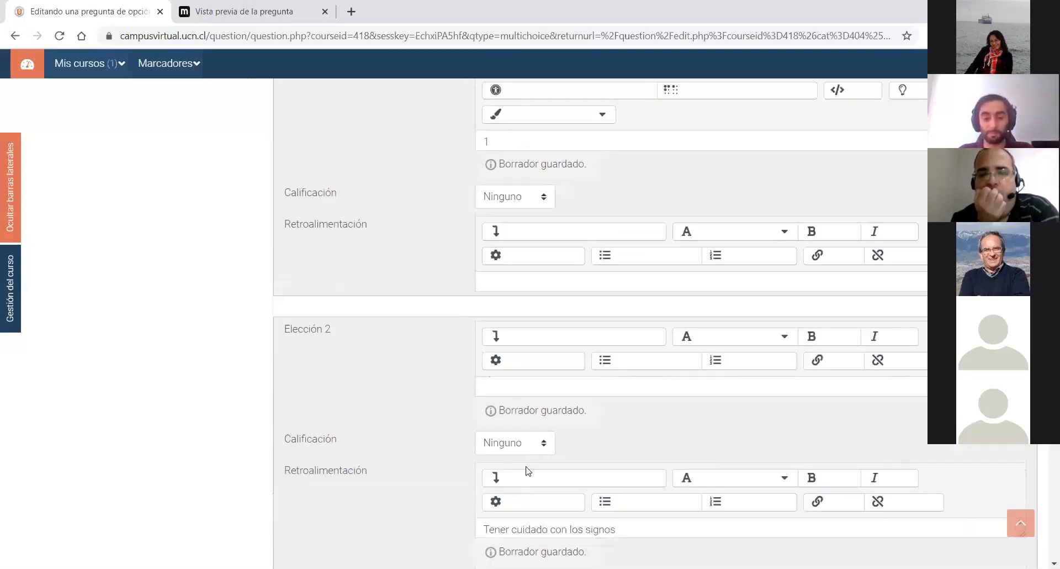
pyautogui.scroll(-1, 524, 409)
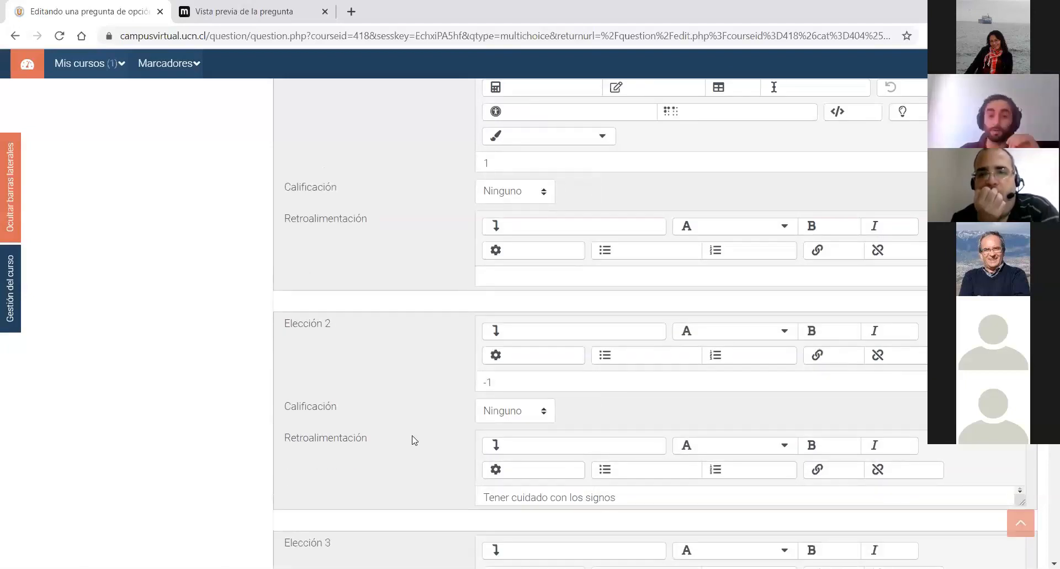
# - Enter 5 as the answer text of Elección 3
pyautogui.scroll(-3, 414, 429)
pyautogui.scroll(-2, 442, 317)
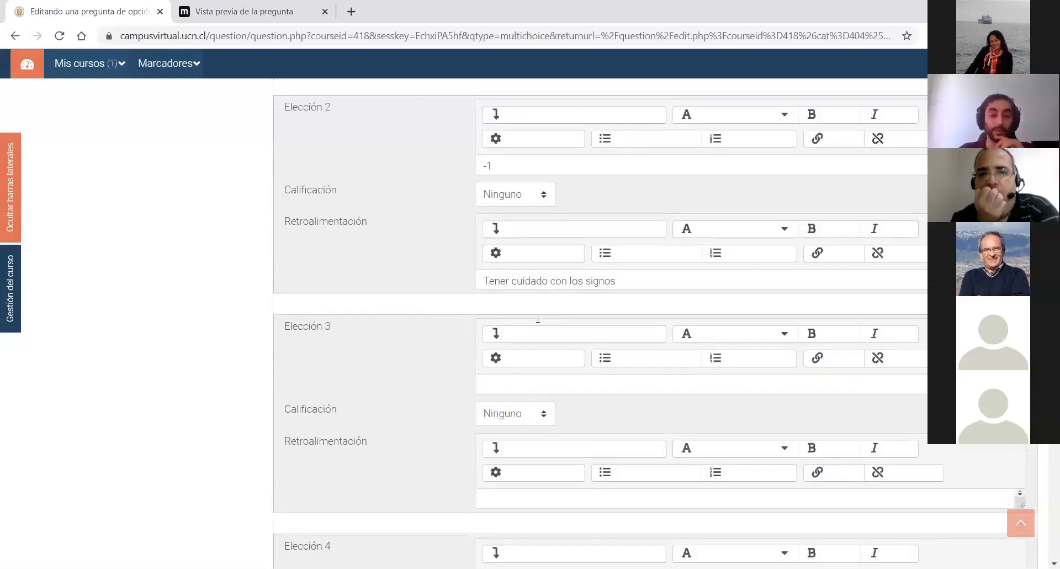
pyautogui.click(535, 319)
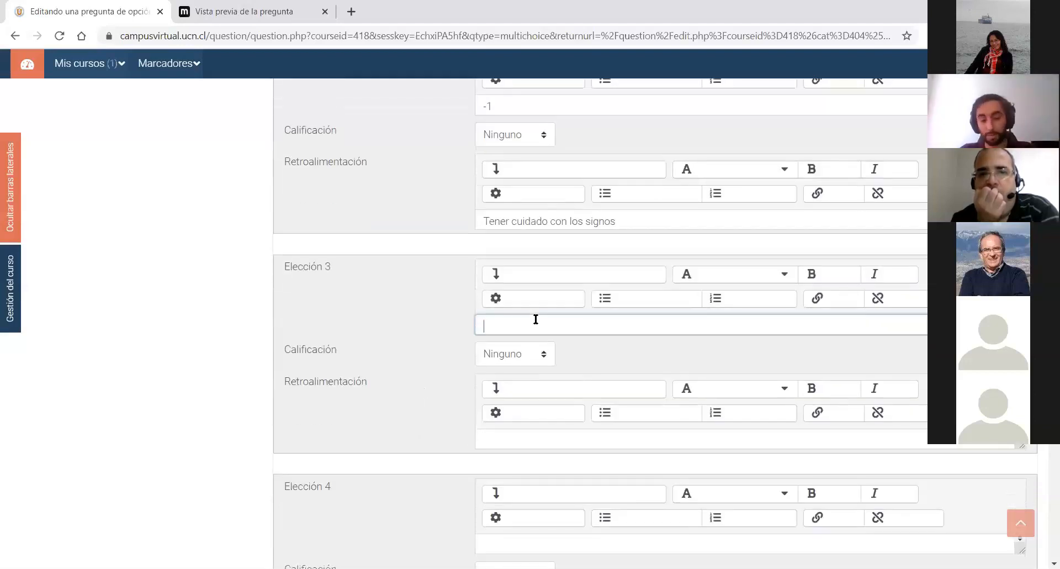
pyautogui.write('5')
pyautogui.click(466, 357)
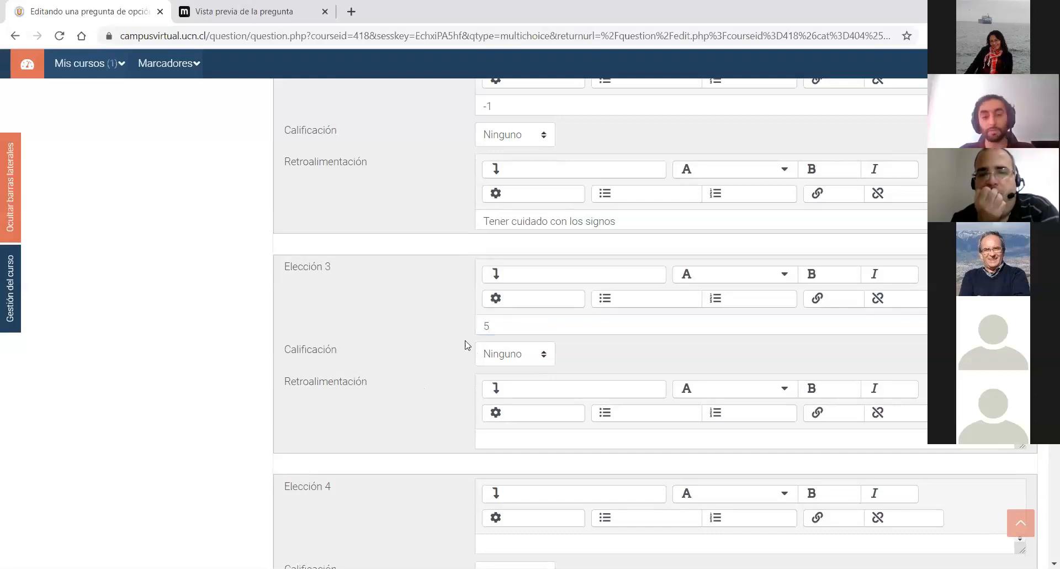
# - Examine the unused choices Elección 4 and 5, the option for adding more choices and the collapsed sections below them
pyautogui.scroll(-7, 451, 335)
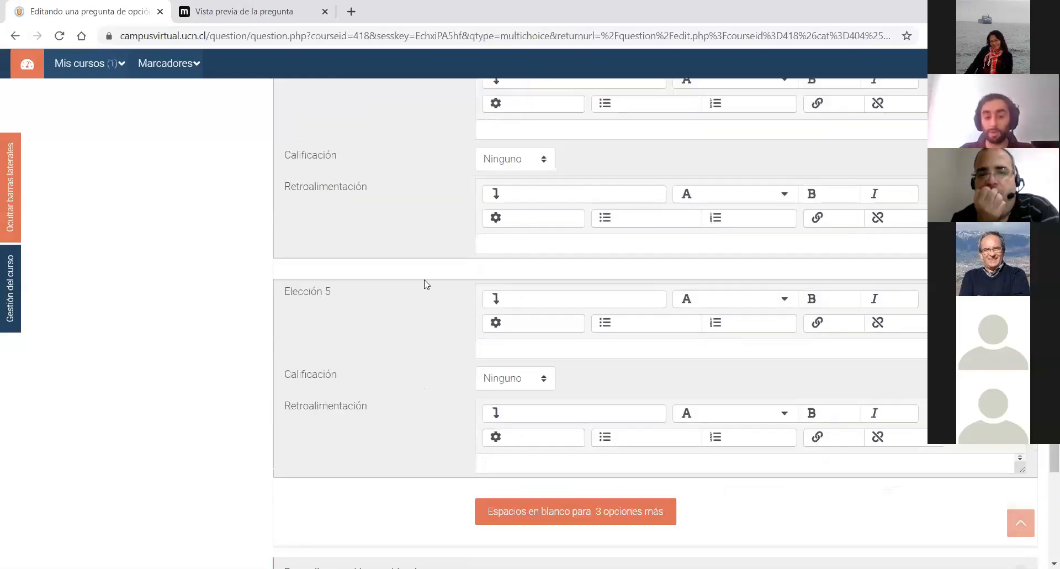
pyautogui.scroll(10, 427, 291)
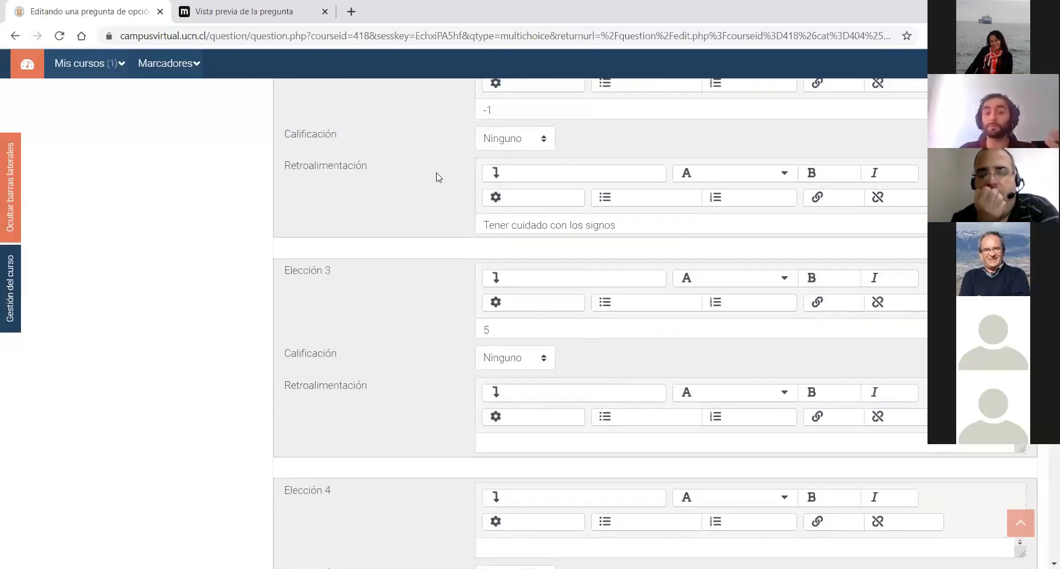
pyautogui.scroll(-10, 440, 182)
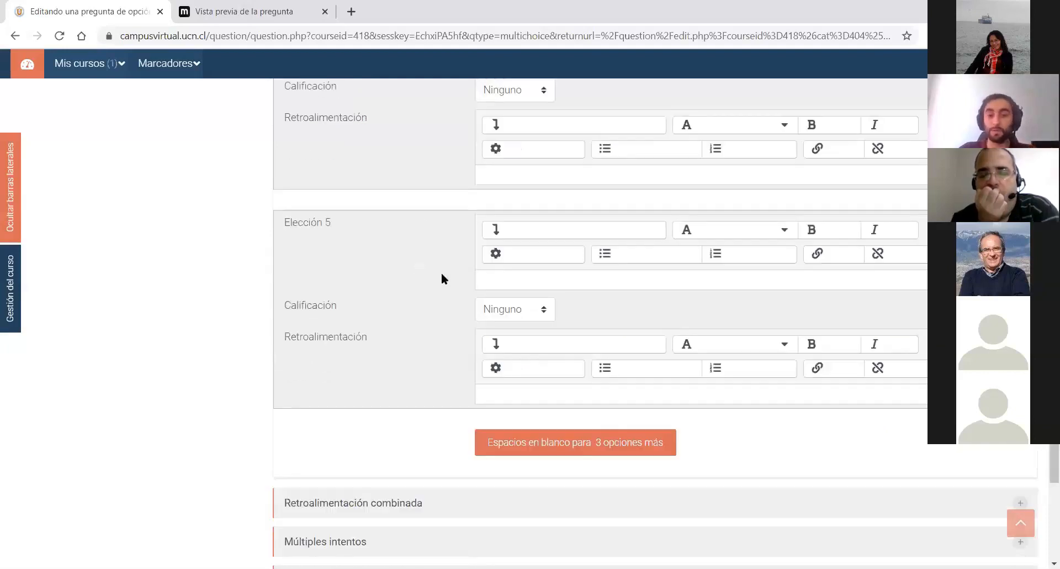
pyautogui.scroll(1, 519, 141)
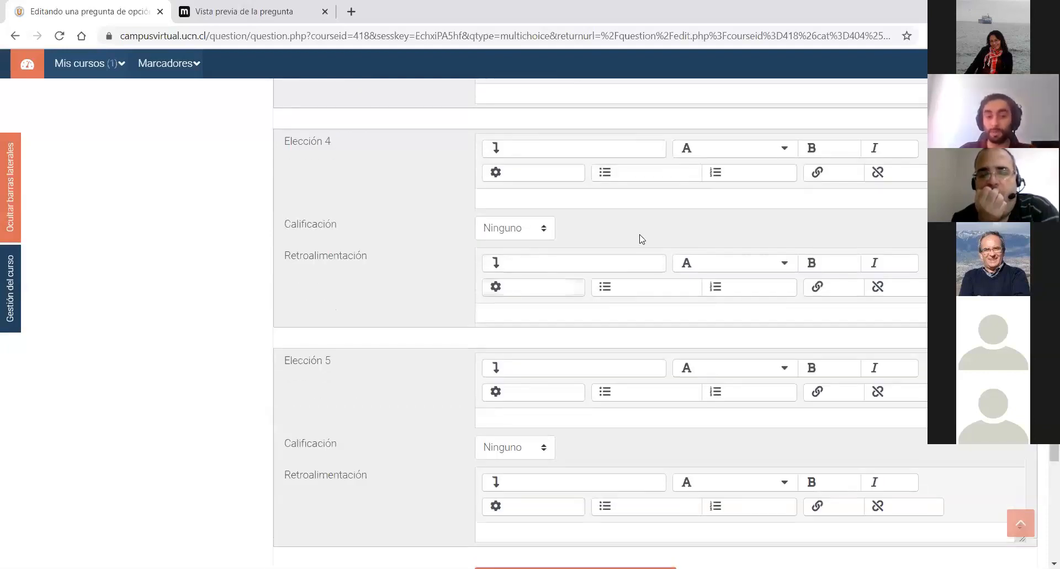
pyautogui.scroll(-2, 622, 410)
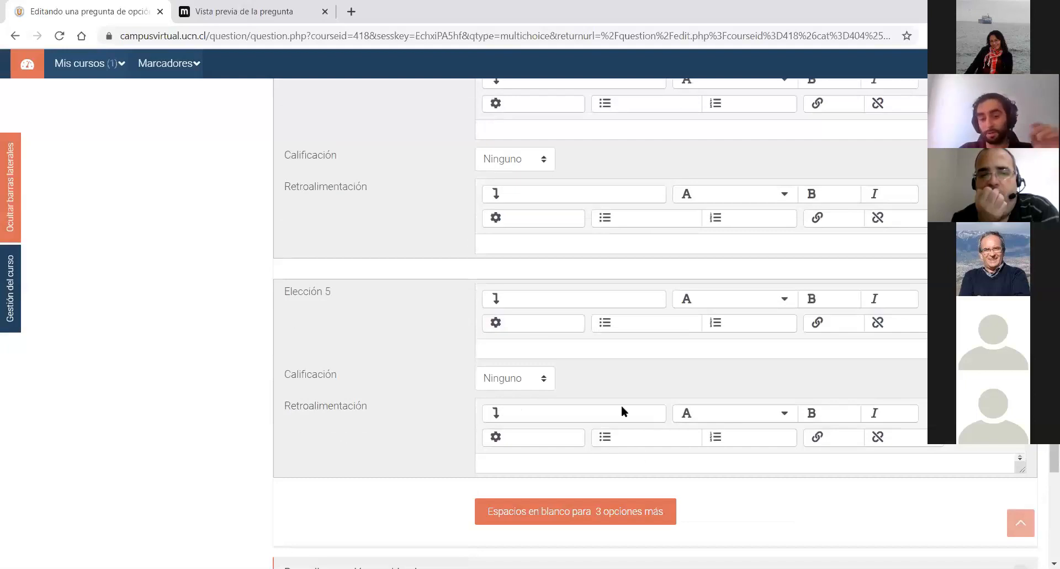
pyautogui.scroll(-2, 689, 413)
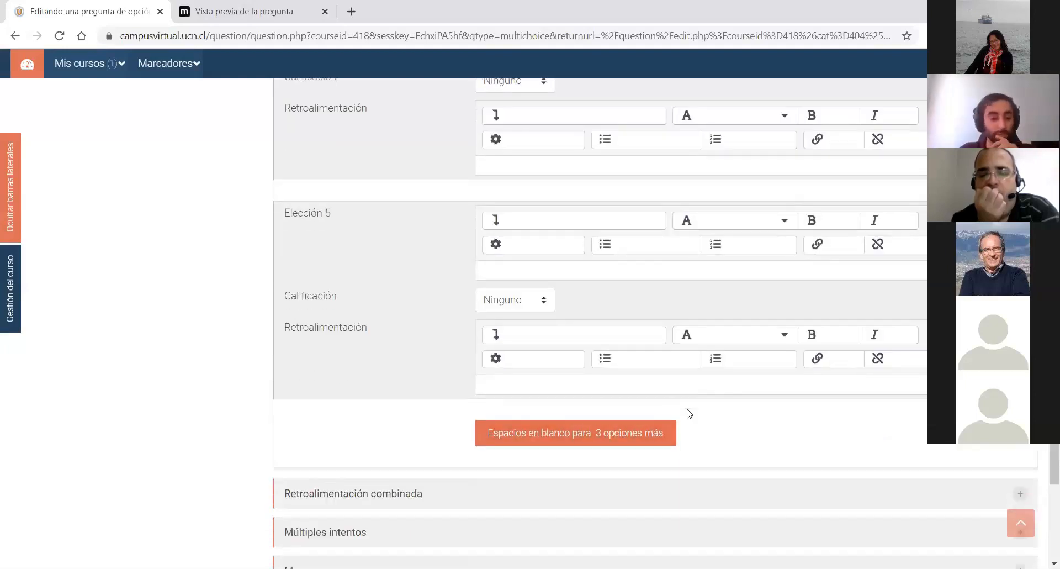
pyautogui.scroll(-2, 509, 338)
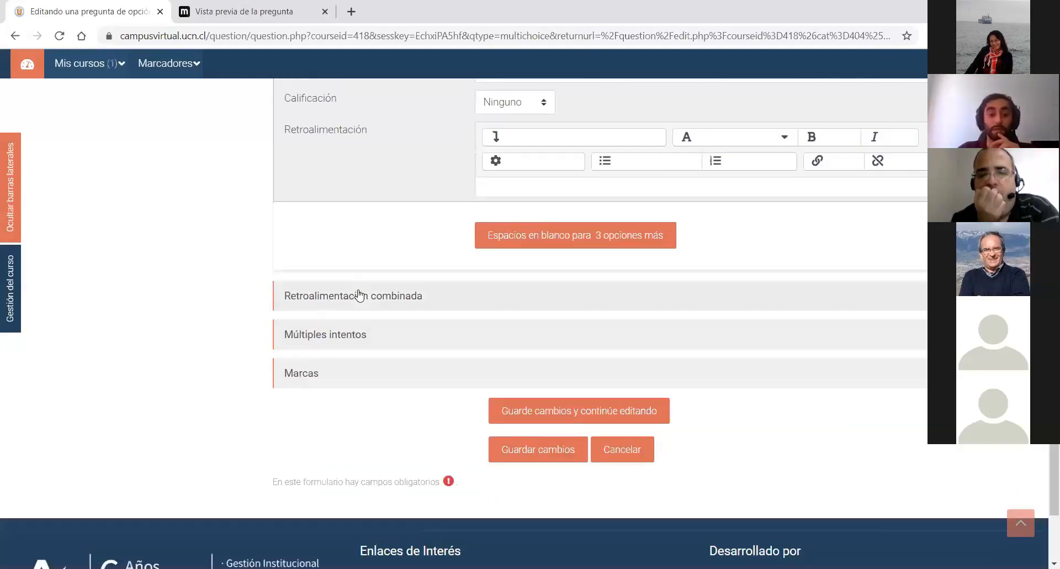
pyautogui.scroll(3, 388, 281)
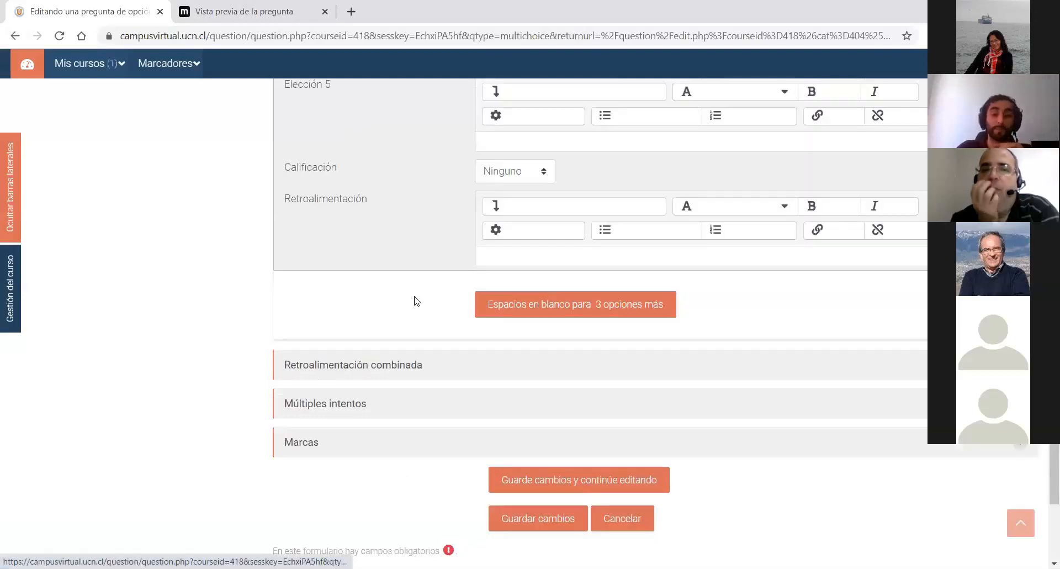
# - Set the Calificación of Elección 1 to 100%
pyautogui.scroll(10, 430, 304)
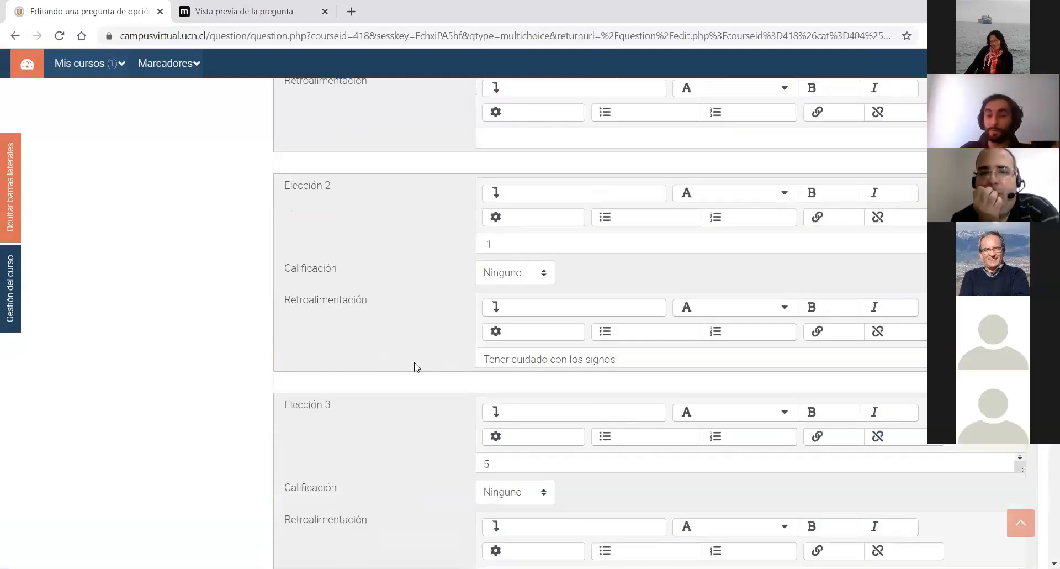
pyautogui.scroll(6, 433, 360)
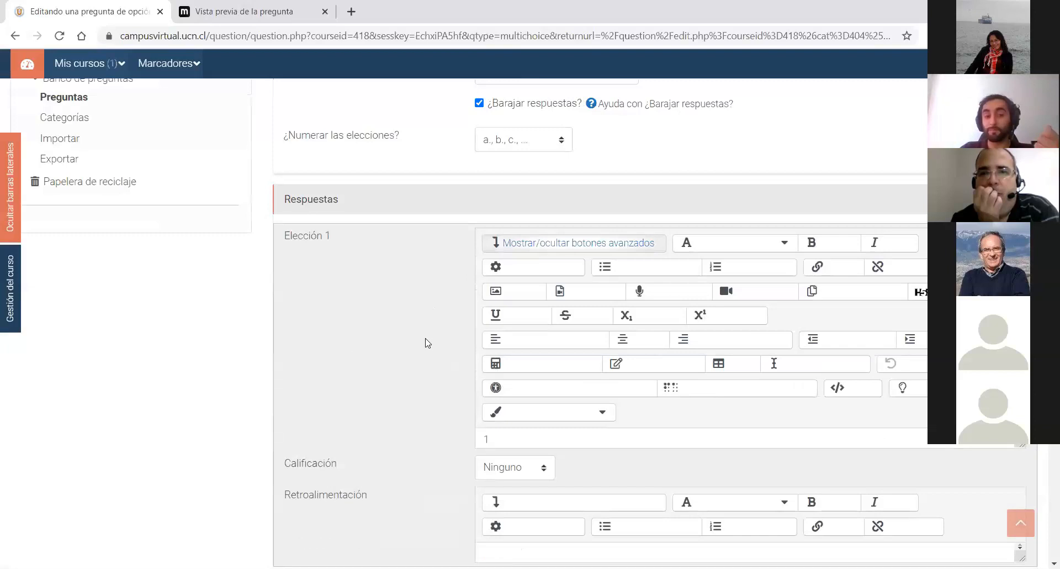
pyautogui.scroll(-1, 428, 342)
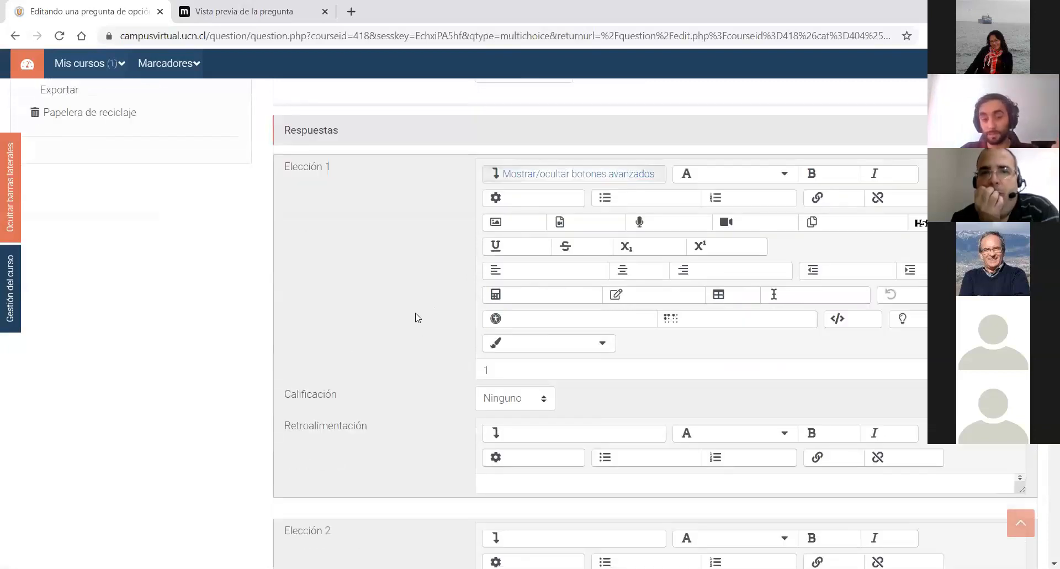
pyautogui.scroll(-1, 416, 315)
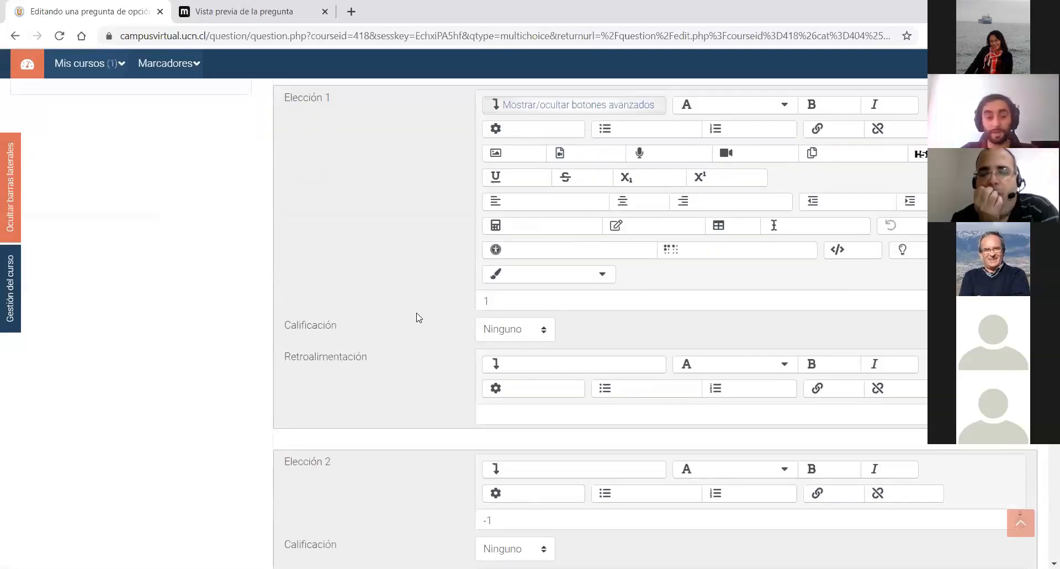
pyautogui.click(500, 329)
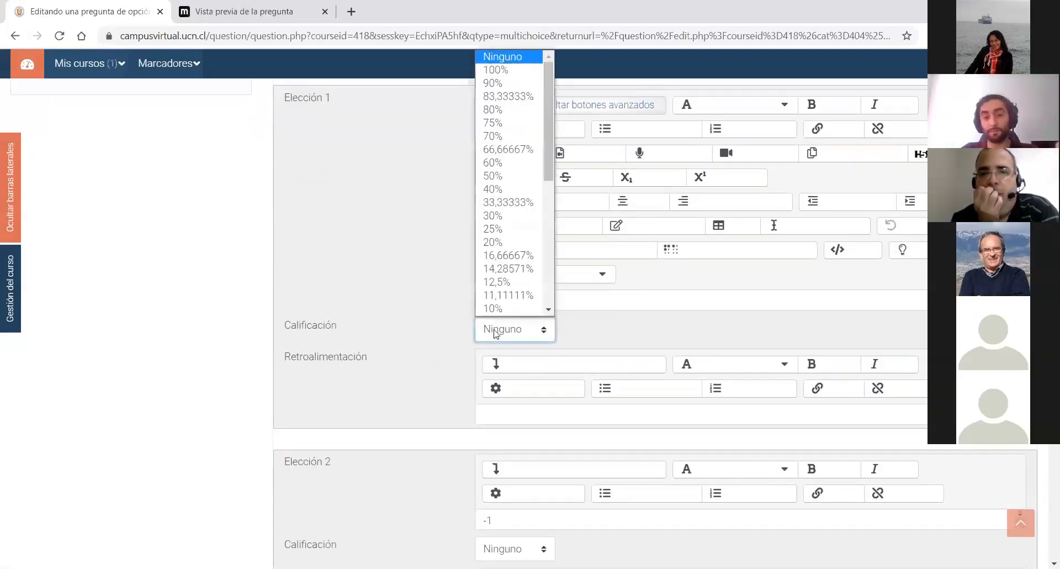
pyautogui.click(503, 70)
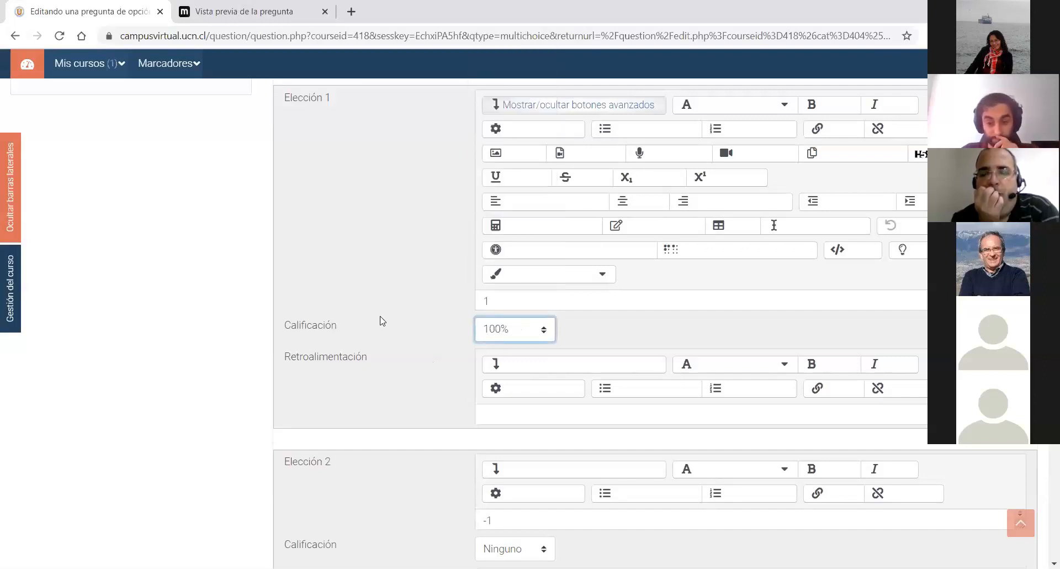
# - Set the Calificación of Elección 2 to 50%
pyautogui.scroll(-1, 380, 321)
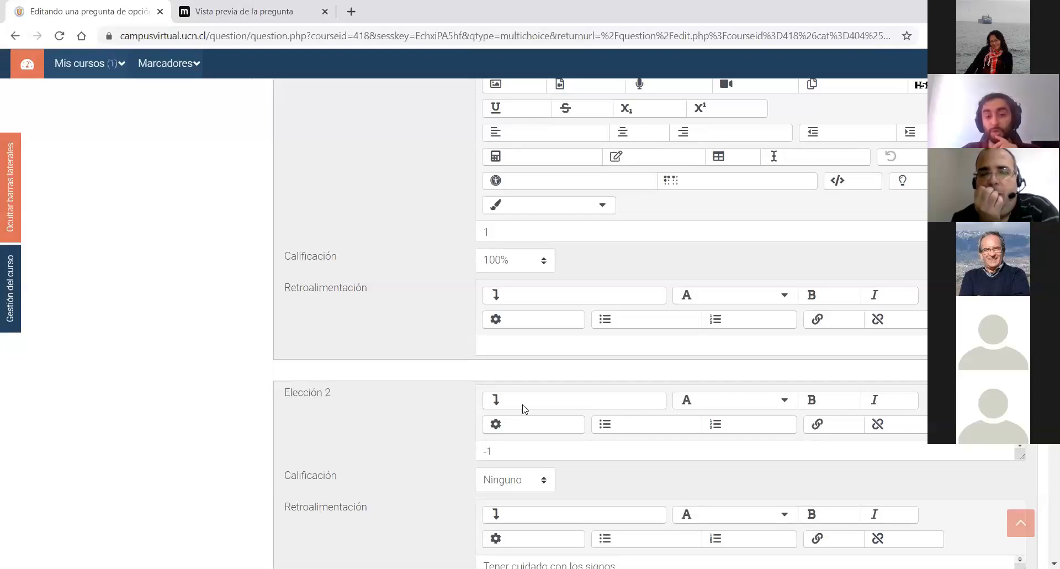
pyautogui.scroll(-1, 546, 413)
pyautogui.click(545, 411)
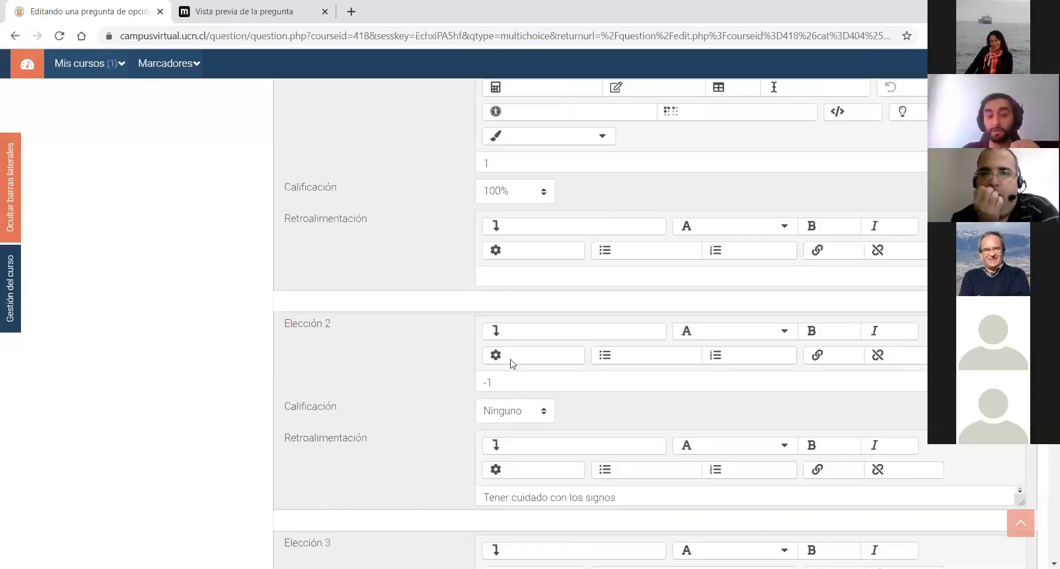
pyautogui.click(446, 411)
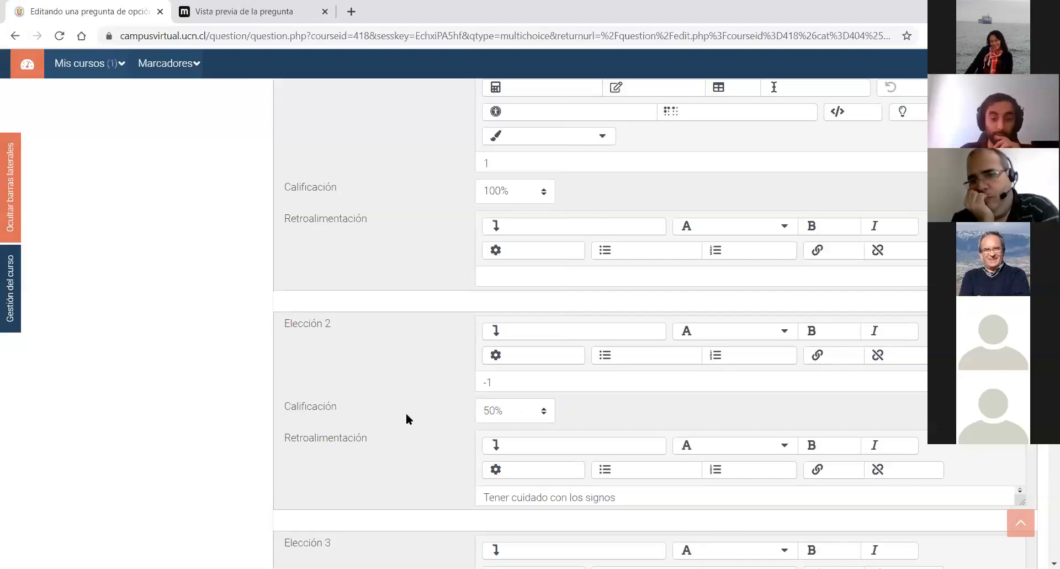
# - Leave Elección 3 ungraded and save the question's changes while continuing to edit it
pyautogui.scroll(-3, 584, 494)
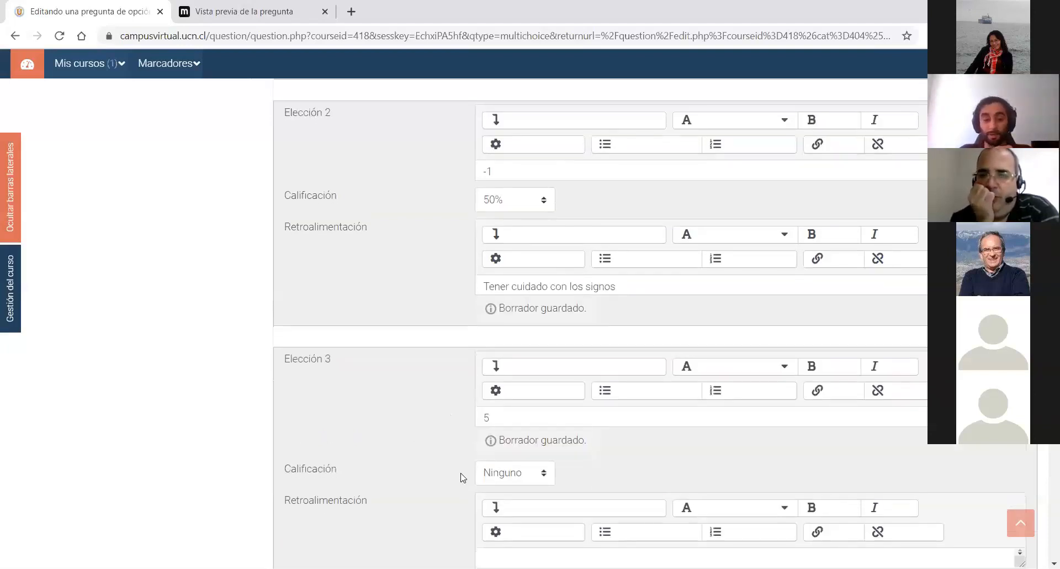
pyautogui.scroll(-5, 463, 477)
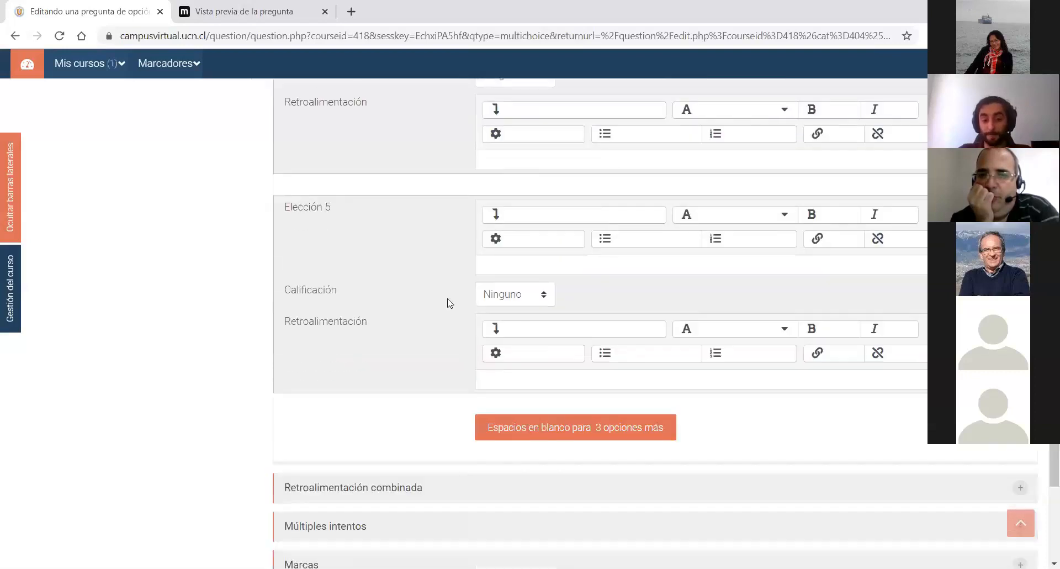
pyautogui.scroll(-1, 566, 441)
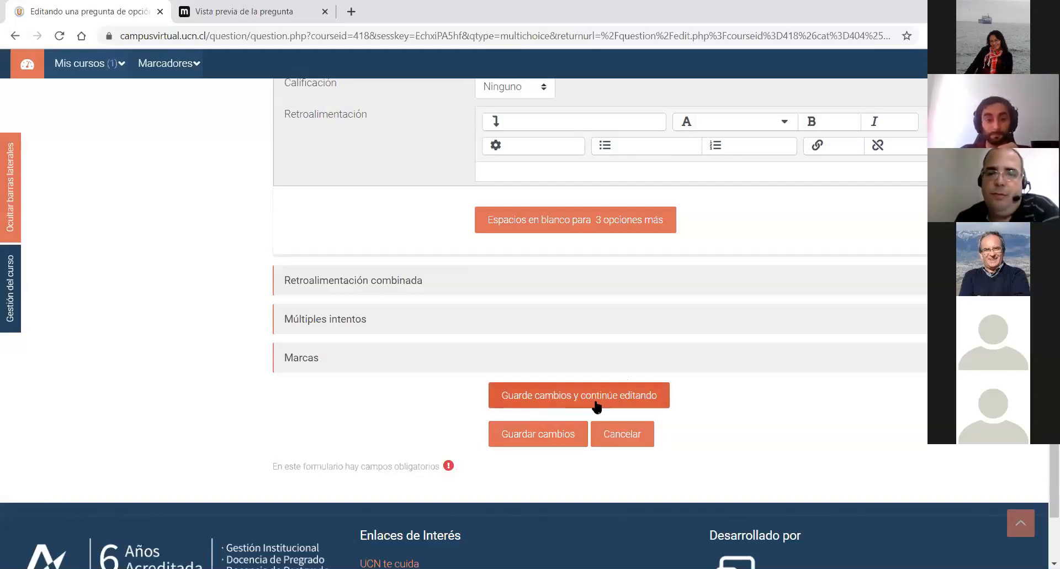
pyautogui.click(563, 397)
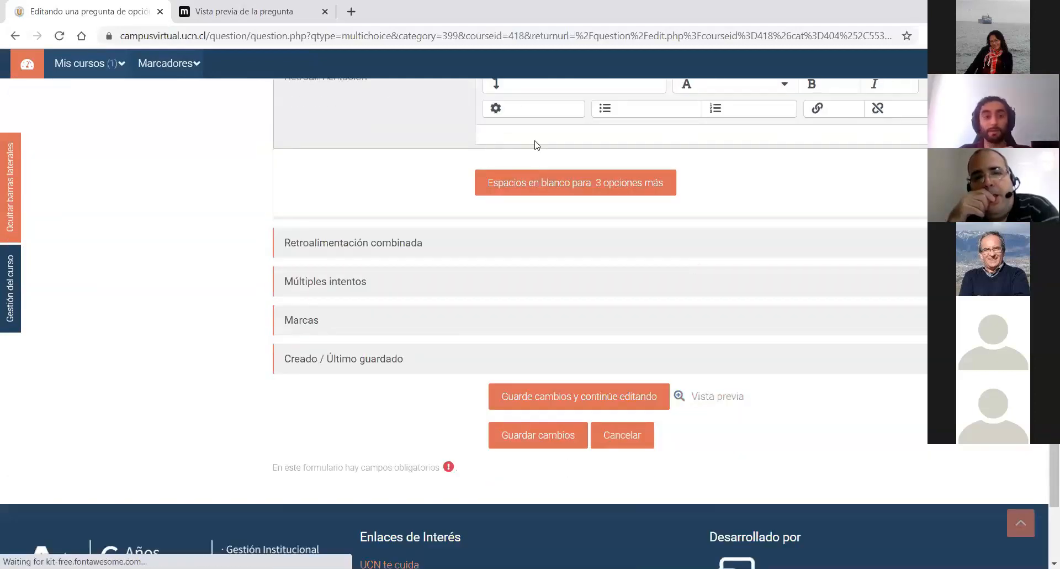
# - Switch to the open Vista previa de la pregunta page and examine the rendered equation in the question statement
pyautogui.click(221, 12)
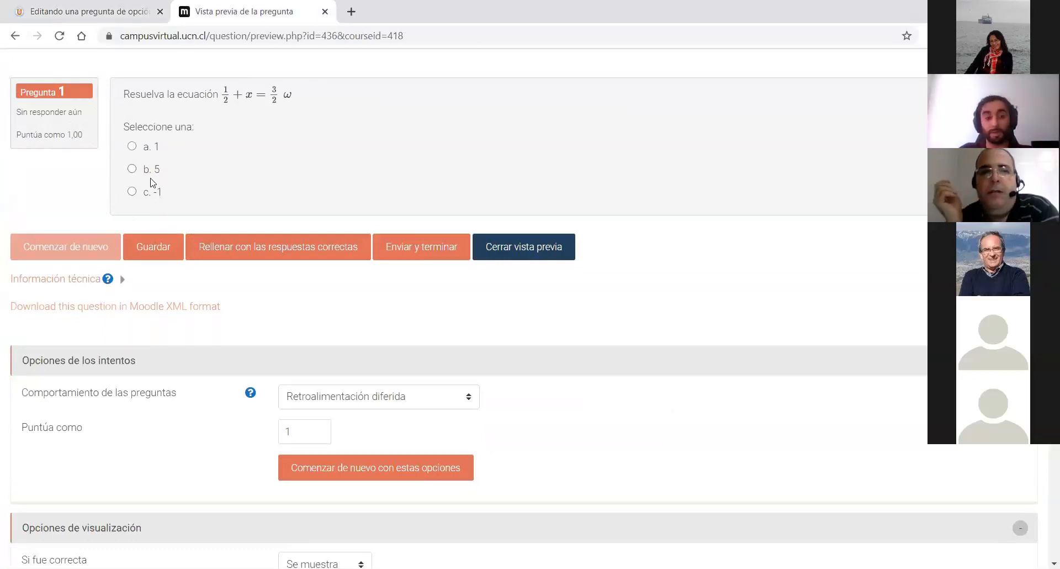
pyautogui.moveTo(136, 90); pyautogui.dragTo(288, 94)
pyautogui.click(347, 95)
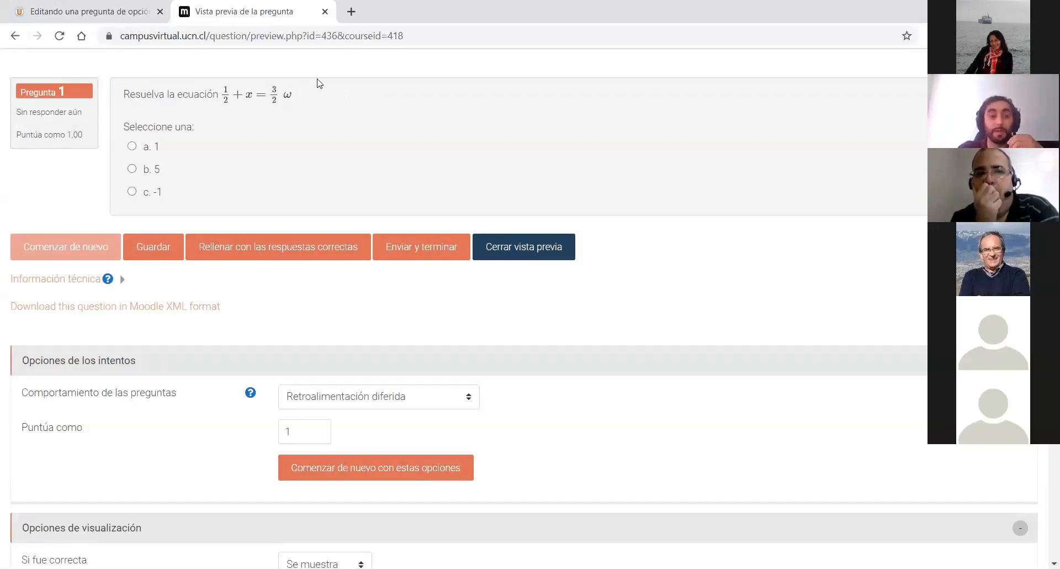
# - Close the question preview and delete the \( \omega\) expression from the end of the Enunciado de la pregunta
pyautogui.click(324, 11)
pyautogui.scroll(3, 650, 265)
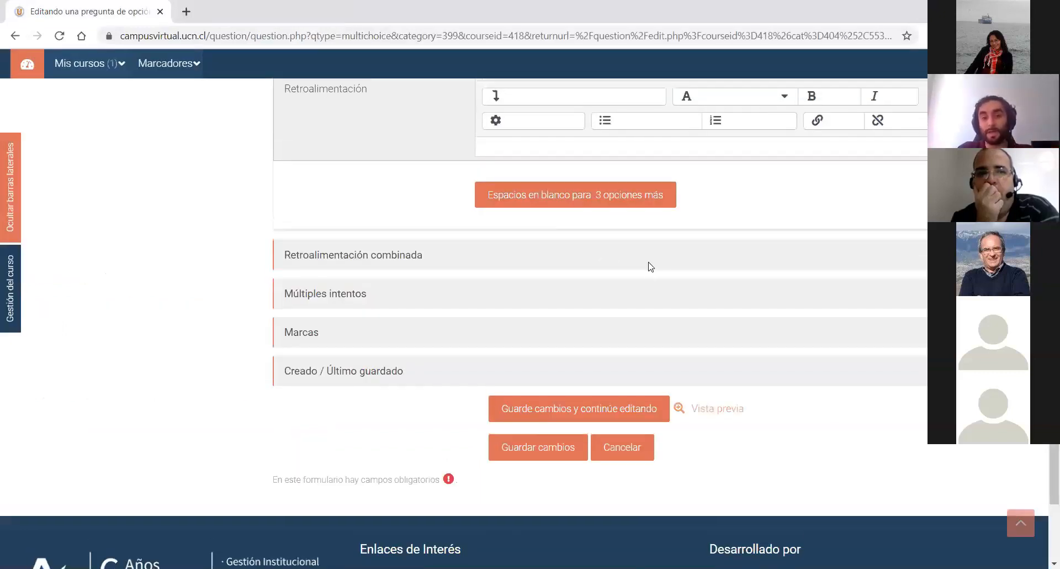
pyautogui.scroll(2, 783, 419)
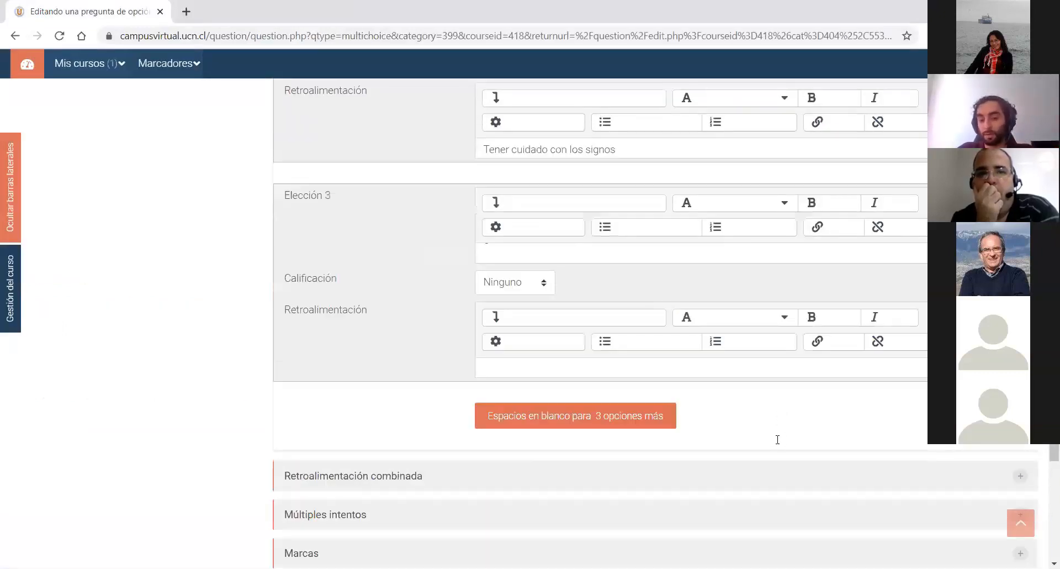
pyautogui.scroll(15, 719, 444)
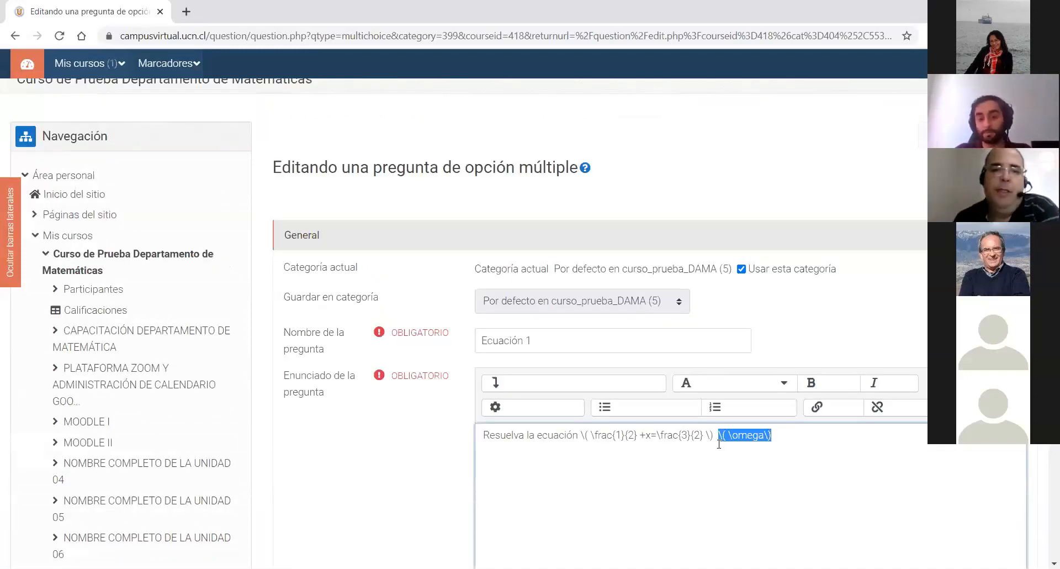
pyautogui.press('Delete')
pyautogui.rightClick(719, 444)
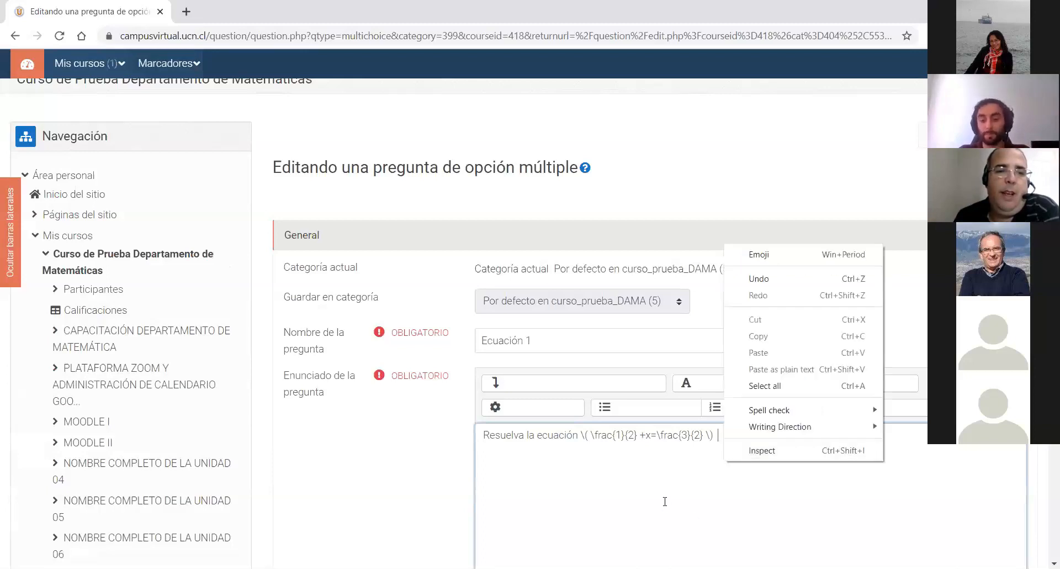
pyautogui.click(663, 499)
# - Review the negative percentages offered for the Calificación of Elección 2, leaving its grade as it is
pyautogui.scroll(-6, 661, 475)
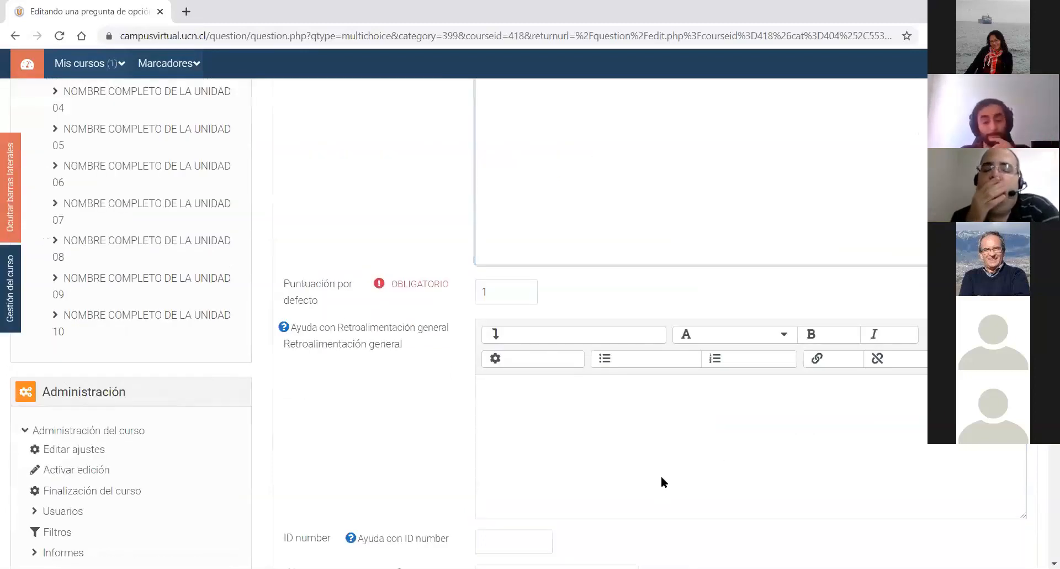
pyautogui.scroll(-10, 562, 238)
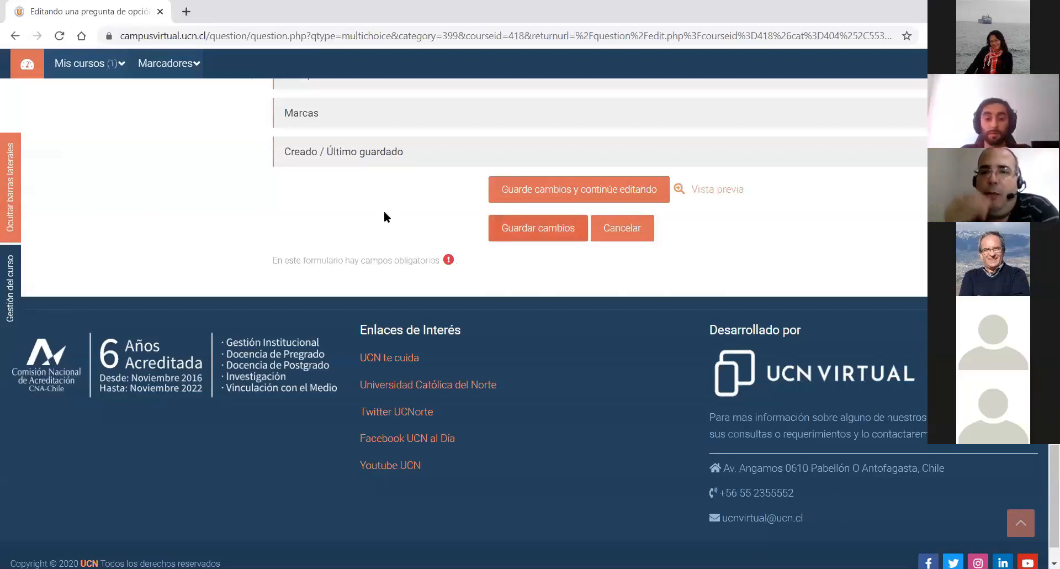
pyautogui.scroll(1, 383, 210)
pyautogui.scroll(6, 497, 312)
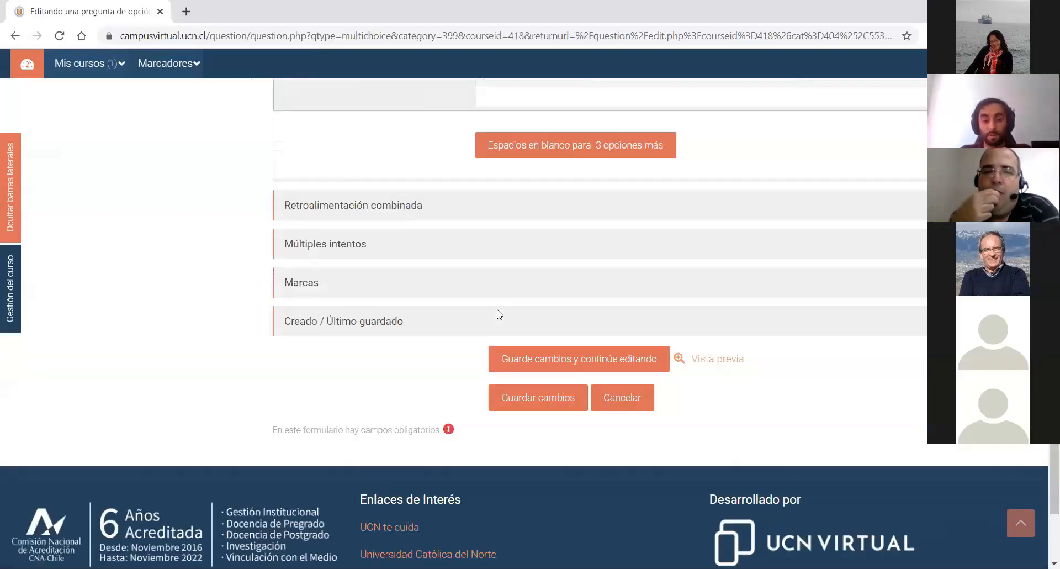
pyautogui.click(497, 313)
pyautogui.scroll(-6, 486, 242)
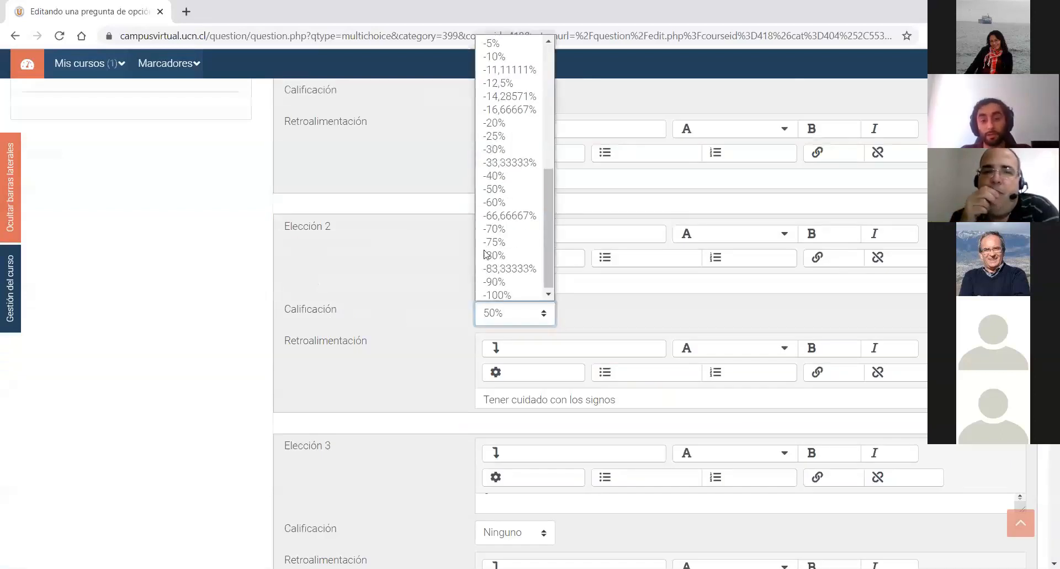
pyautogui.click(442, 310)
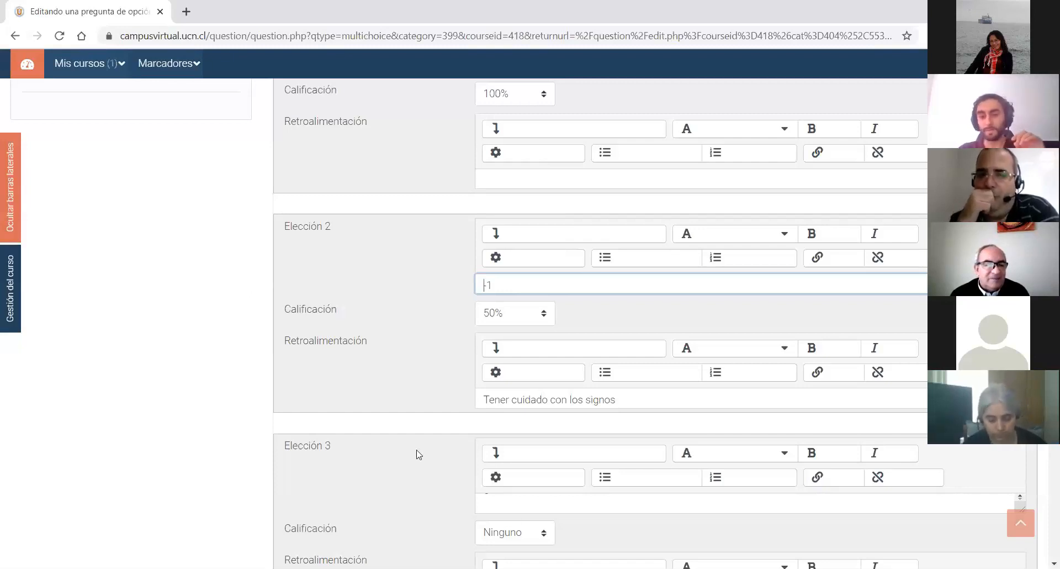
# - Save the changes to the Ecuación 1 question and return to the question bank
pyautogui.scroll(-2, 379, 399)
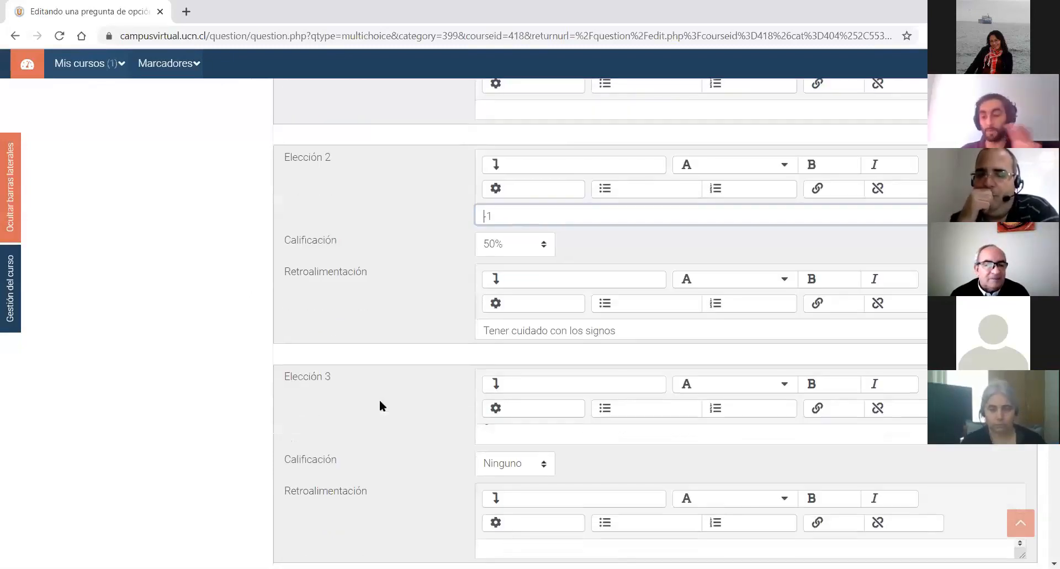
pyautogui.scroll(-2, 381, 384)
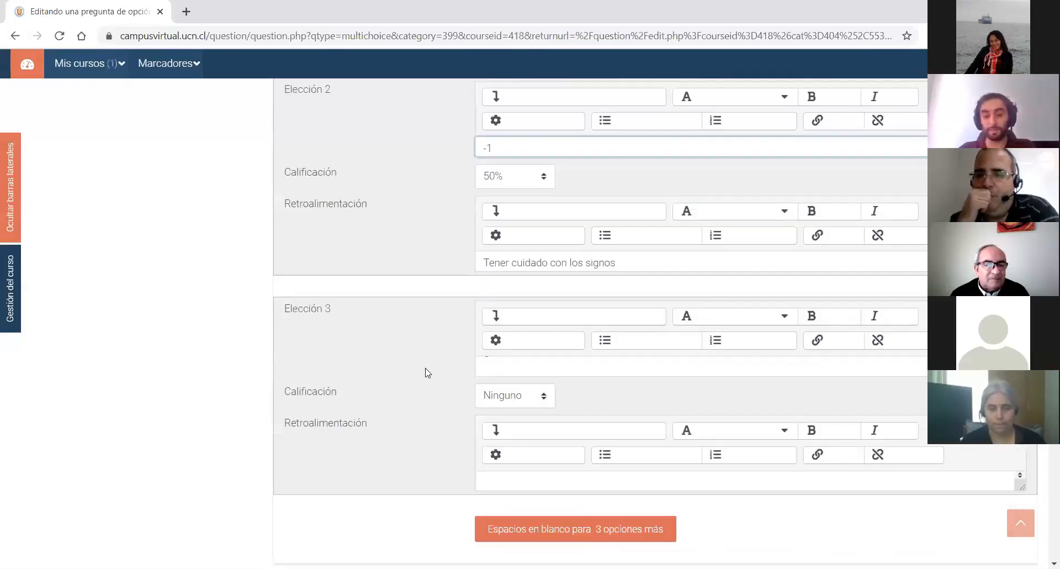
pyautogui.scroll(-3, 435, 370)
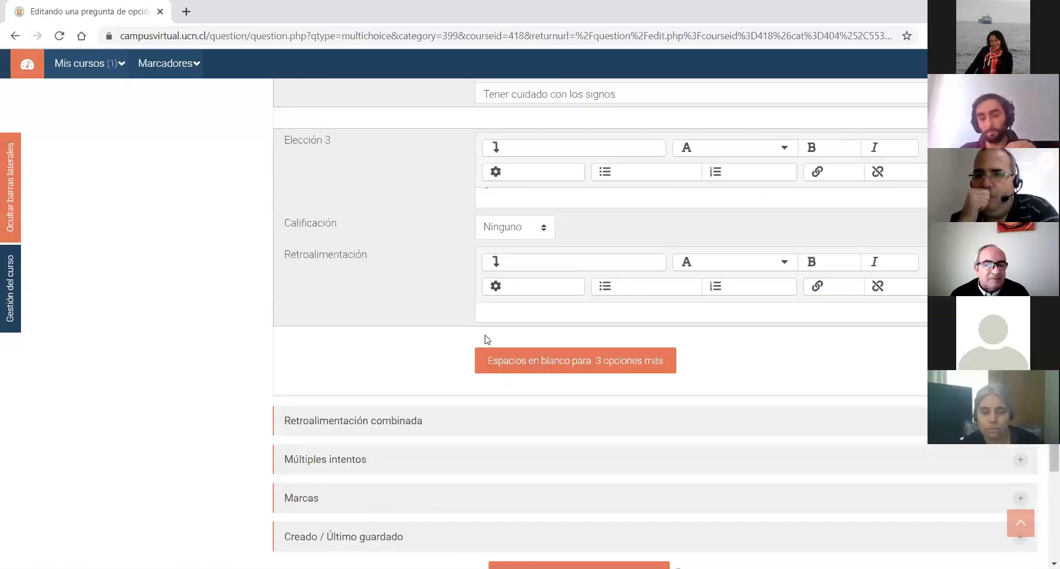
pyautogui.scroll(-5, 541, 302)
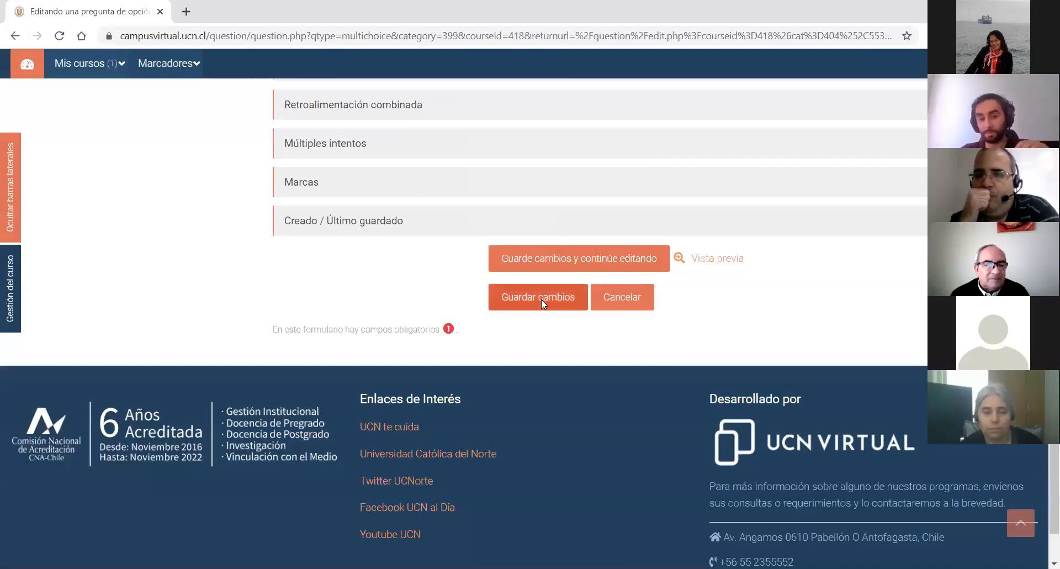
pyautogui.click(541, 299)
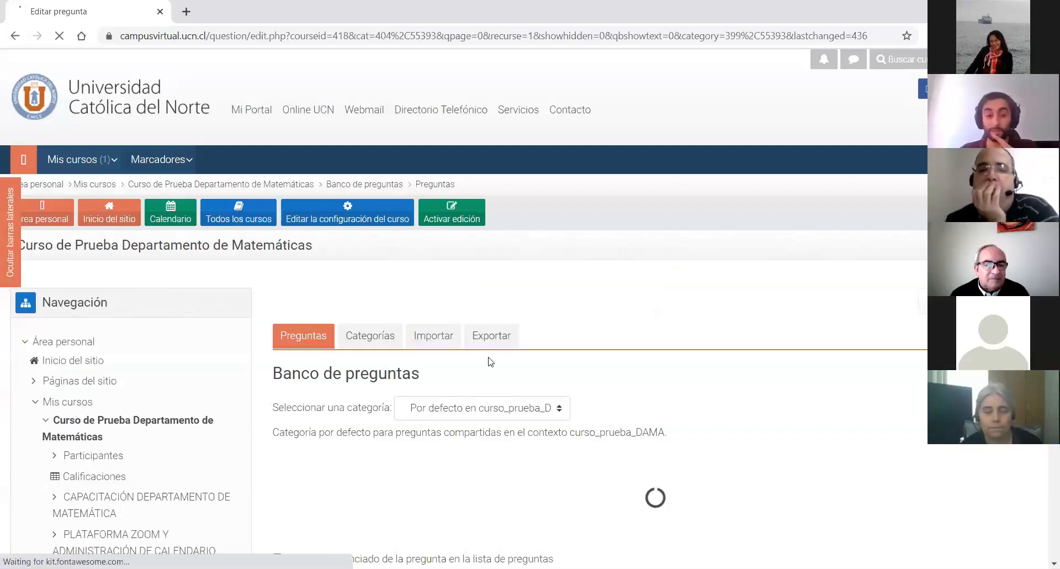
# - Open the preview of the question "Pregunta Calculada" from the question bank list
pyautogui.scroll(-1, 403, 351)
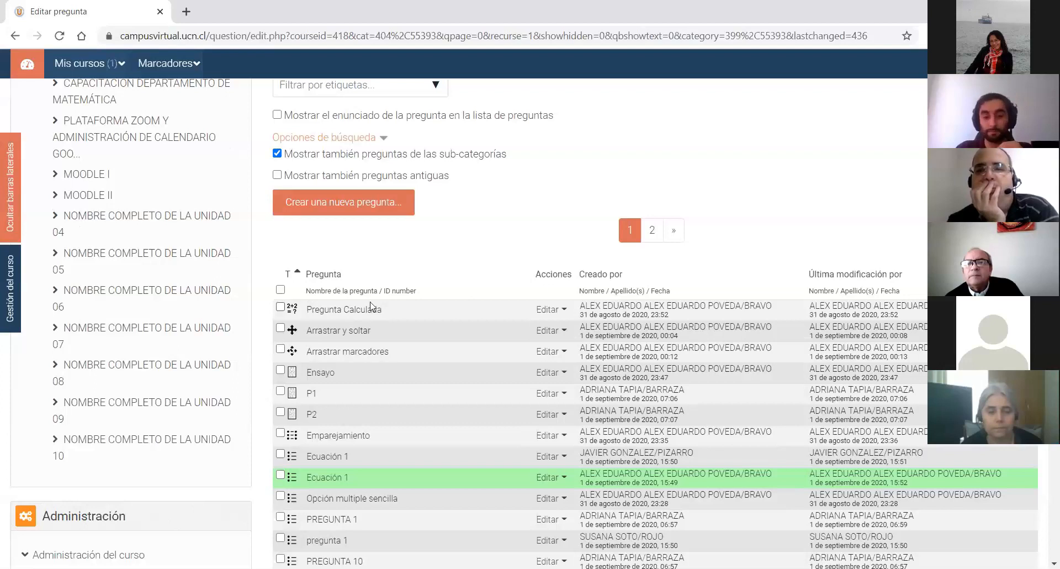
pyautogui.click(546, 311)
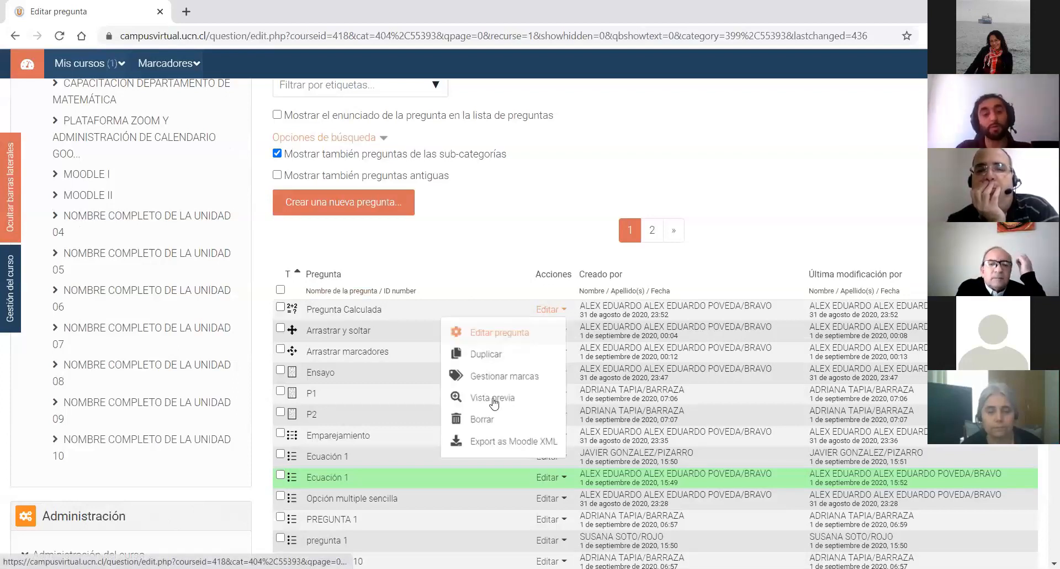
pyautogui.click(492, 397)
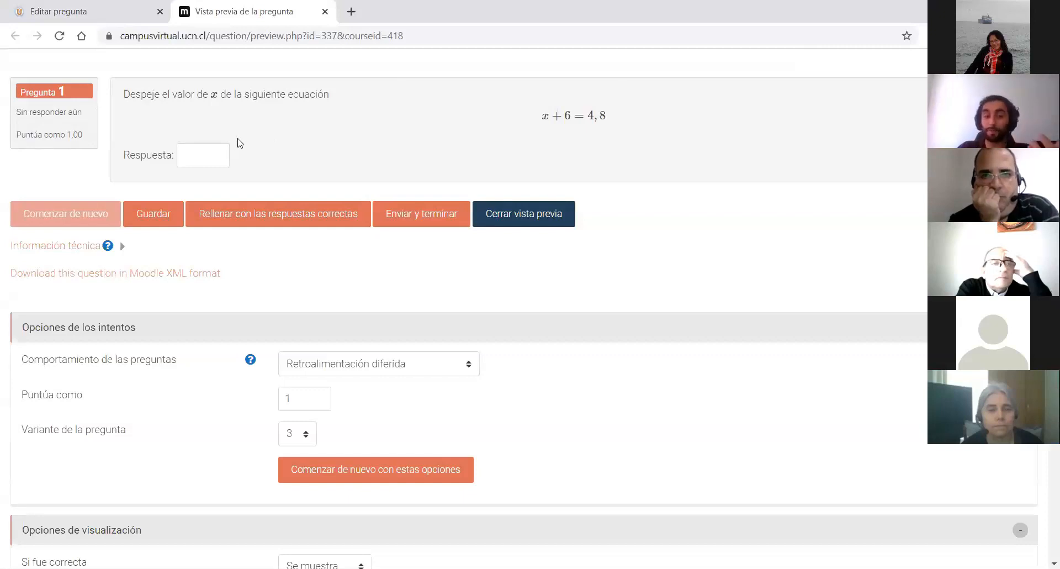
# - Enter -1,2 as the Respuesta to the previewed calculated question
pyautogui.click(218, 159)
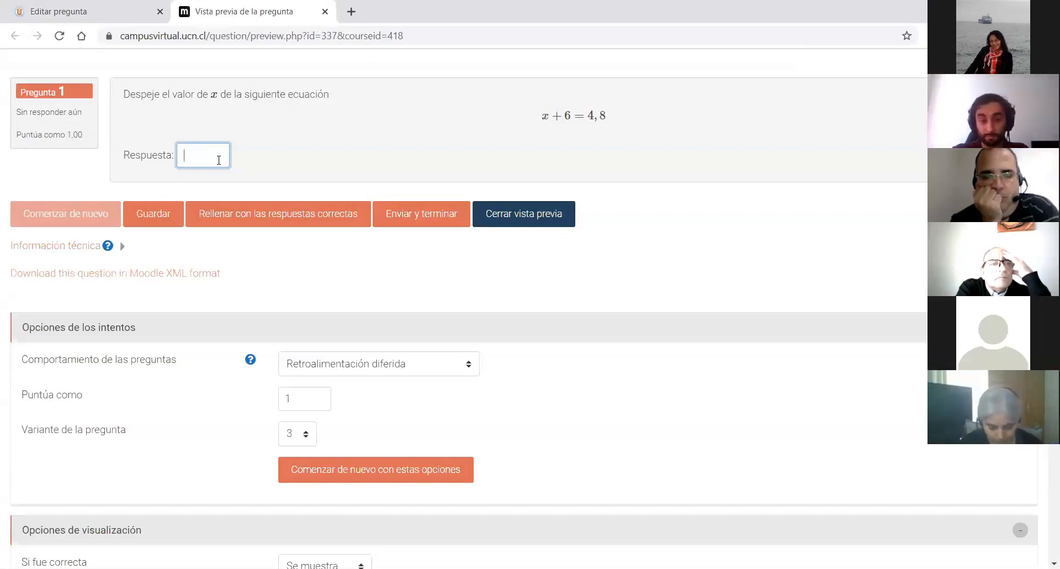
pyautogui.write('-1')
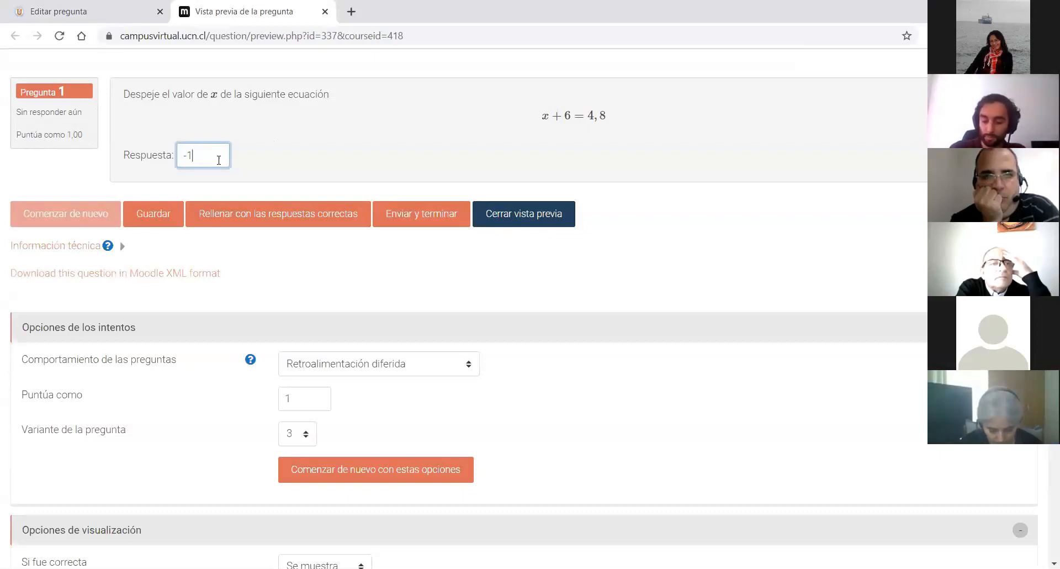
pyautogui.write(',2')
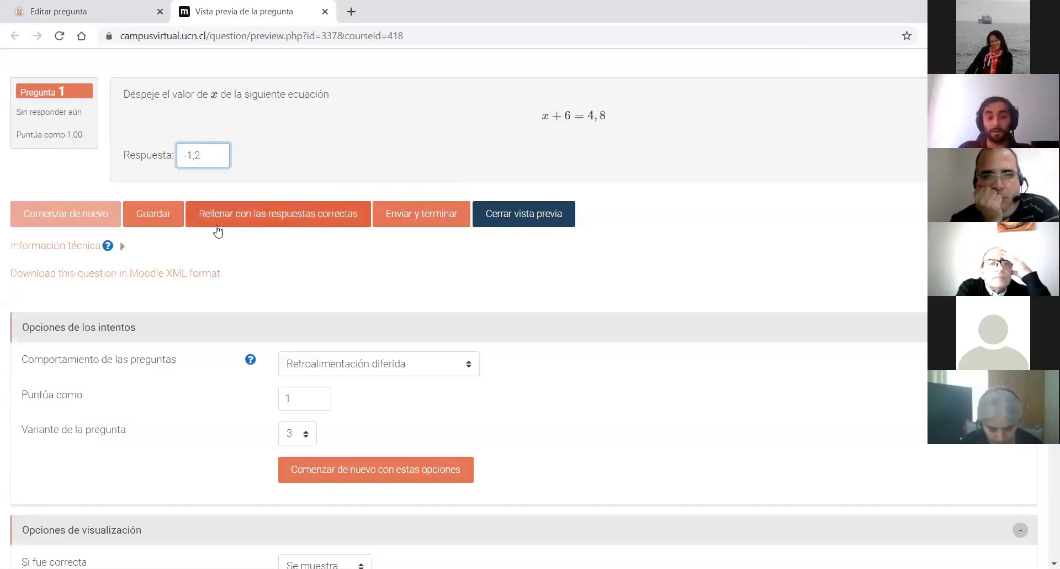
pyautogui.moveTo(200, 156); pyautogui.dragTo(180, 155)
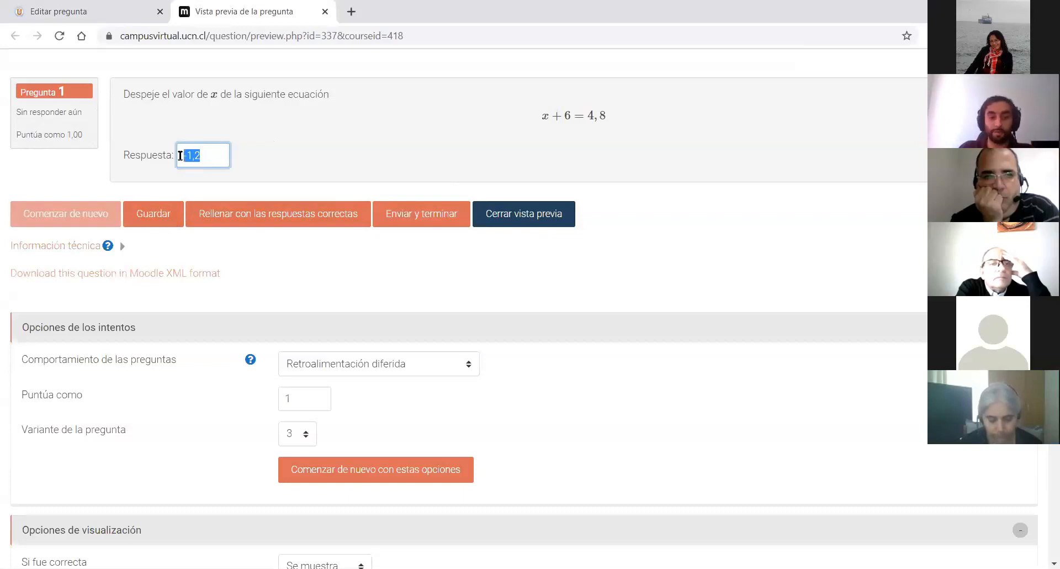
pyautogui.click(325, 141)
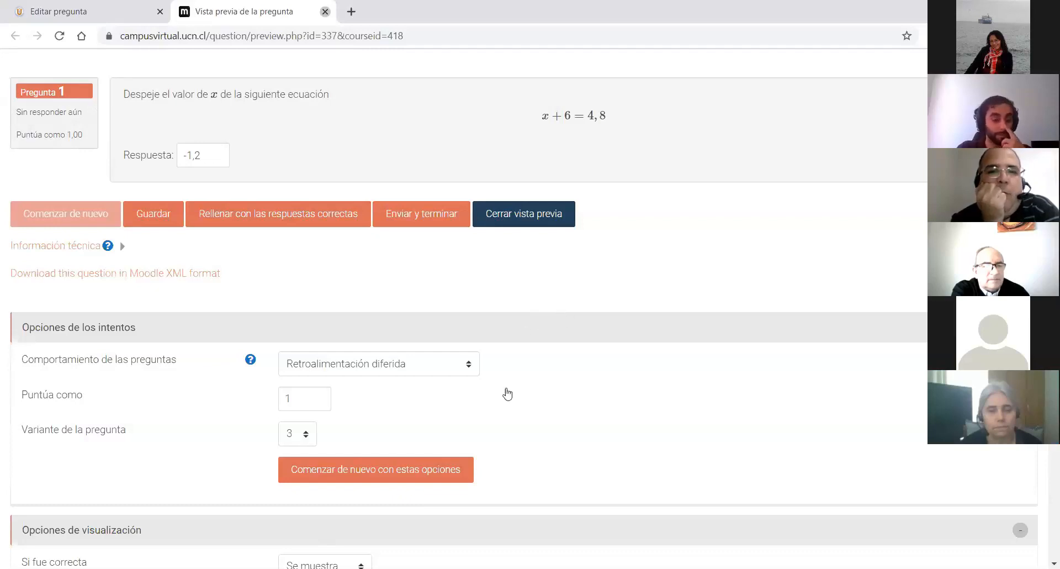
# - Reload the preview to get another variant of the calculated question and examine its statement and equation
pyautogui.press('F5')
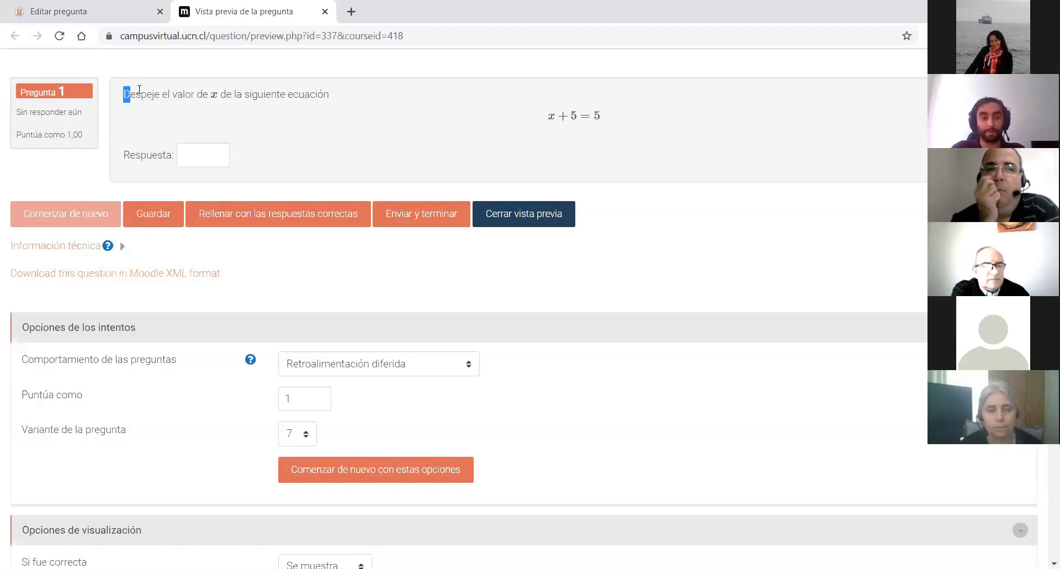
pyautogui.moveTo(123, 93); pyautogui.dragTo(267, 98)
pyautogui.click(543, 118)
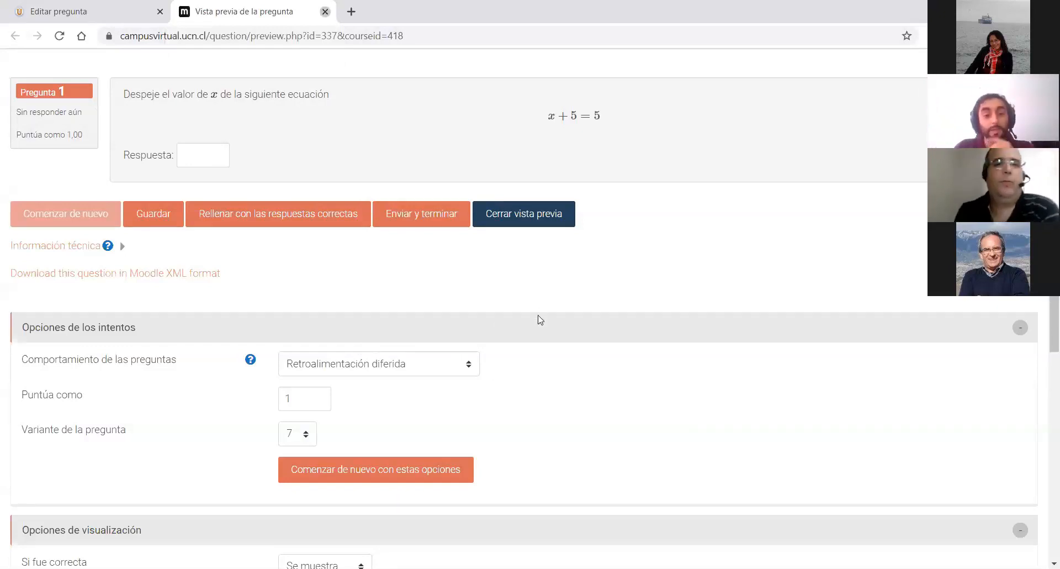
# - Close the preview and add a new question of type Calculada to the question bank
pyautogui.hotkey('ctrl', 'w')
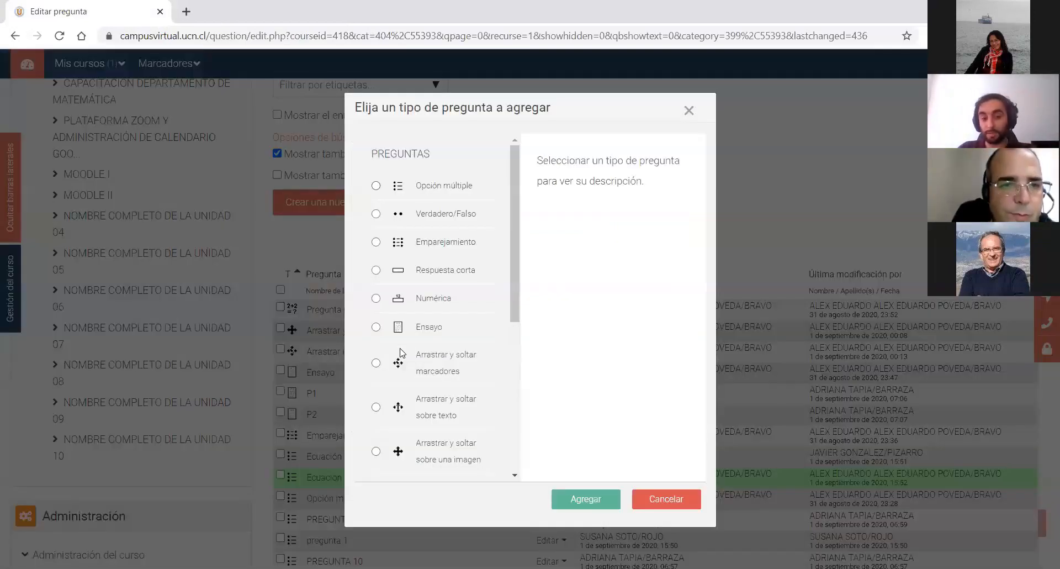
pyautogui.scroll(-3, 387, 353)
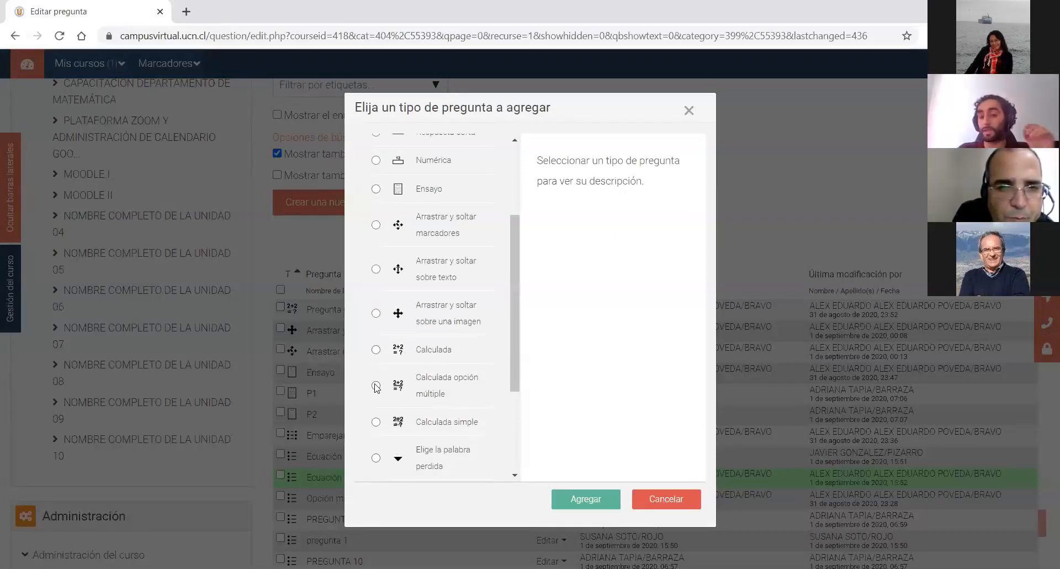
pyautogui.click(375, 350)
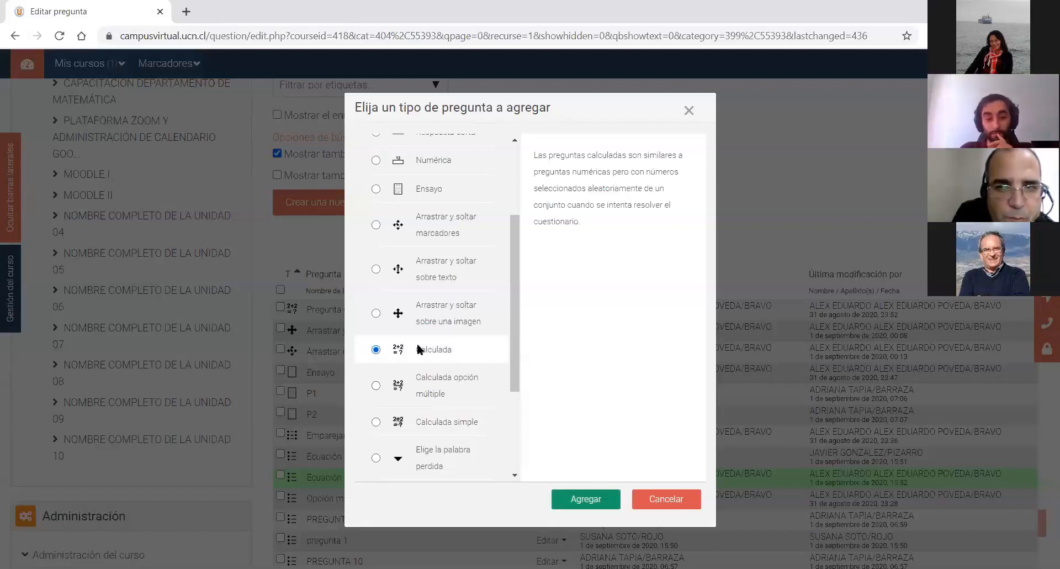
pyautogui.click(567, 500)
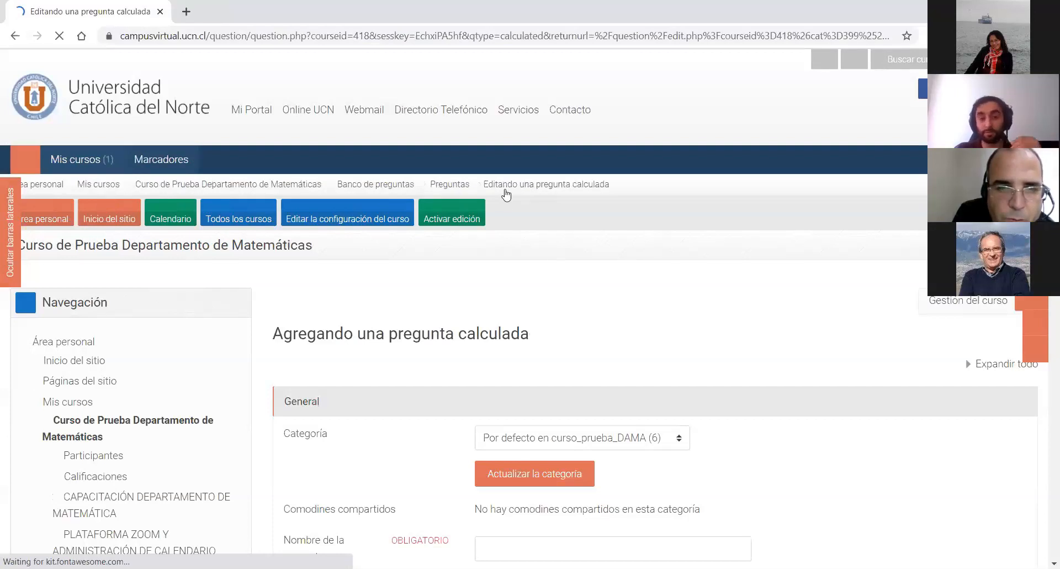
# - Name the new calculated question "Calculada 2"
pyautogui.scroll(-5, 550, 149)
pyautogui.click(603, 265)
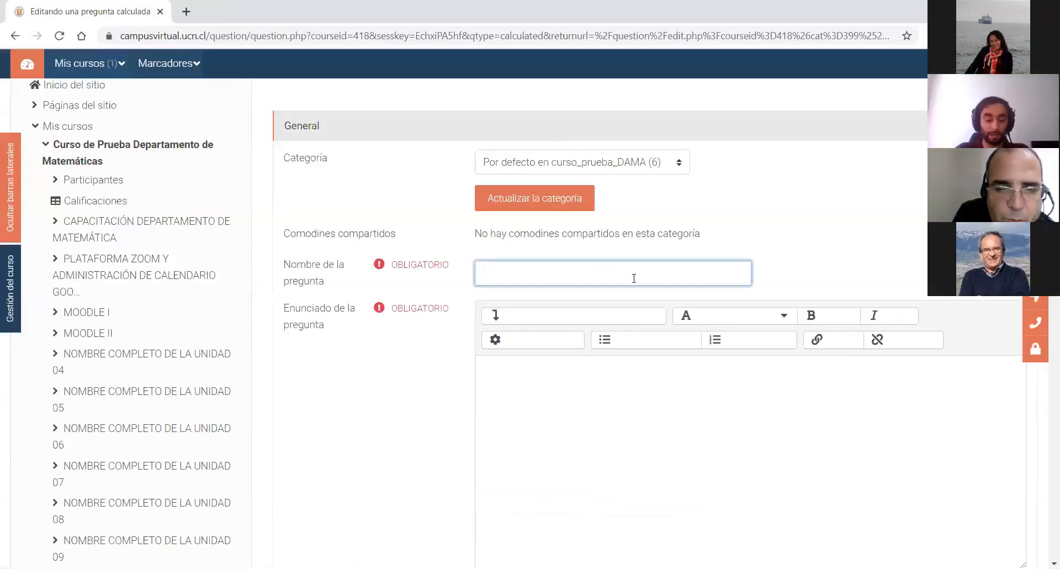
pyautogui.write('Calcu')
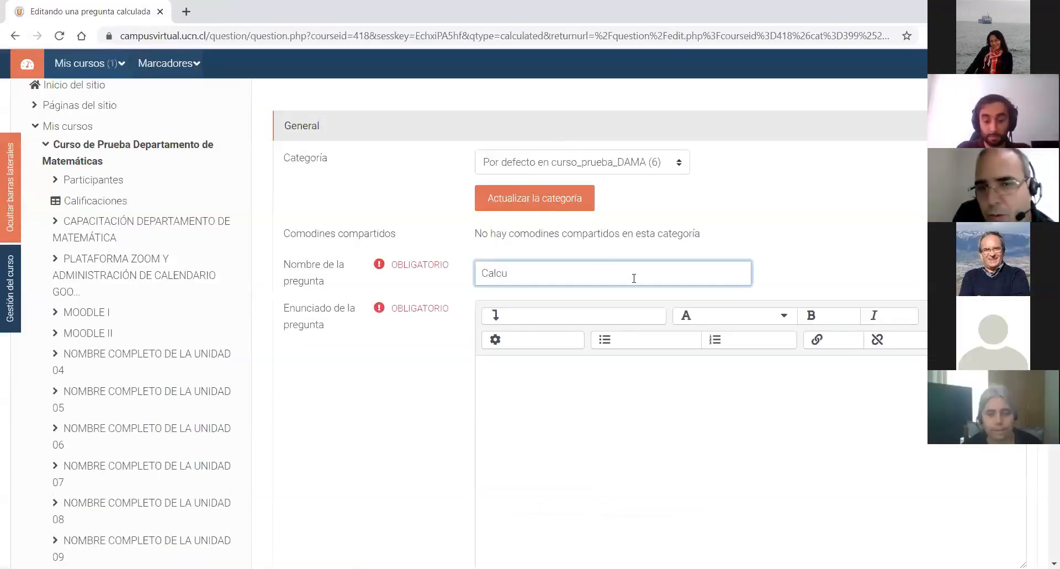
pyautogui.write('lada 2')
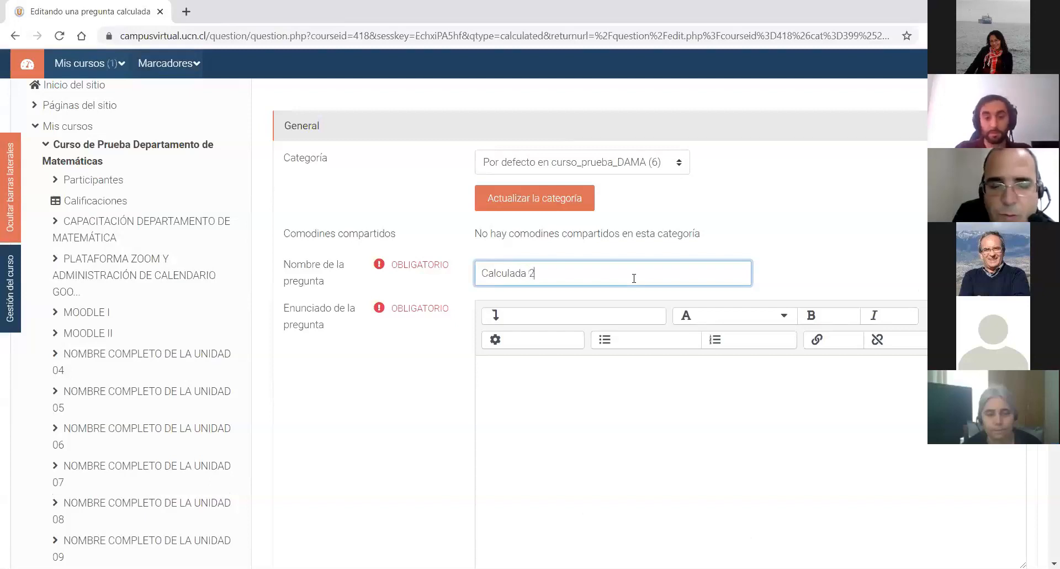
# - Write "Halle el valor de la siguiente operación" as the statement of the calculated question
pyautogui.click(643, 428)
pyautogui.scroll(-1, 580, 310)
pyautogui.scroll(-1, 583, 323)
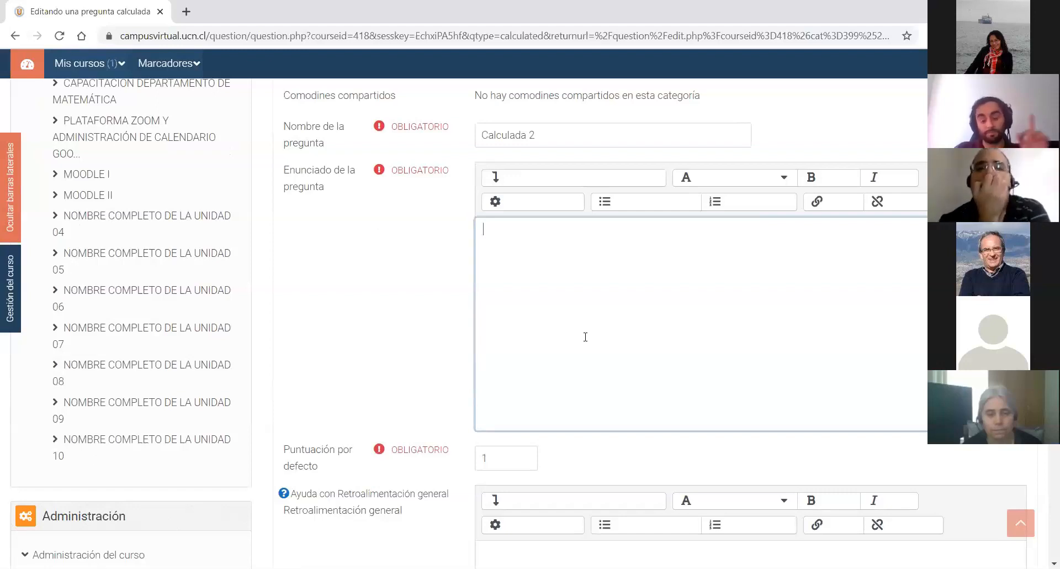
pyautogui.write('Hala')
pyautogui.press('BackSpace')
pyautogui.write('l')
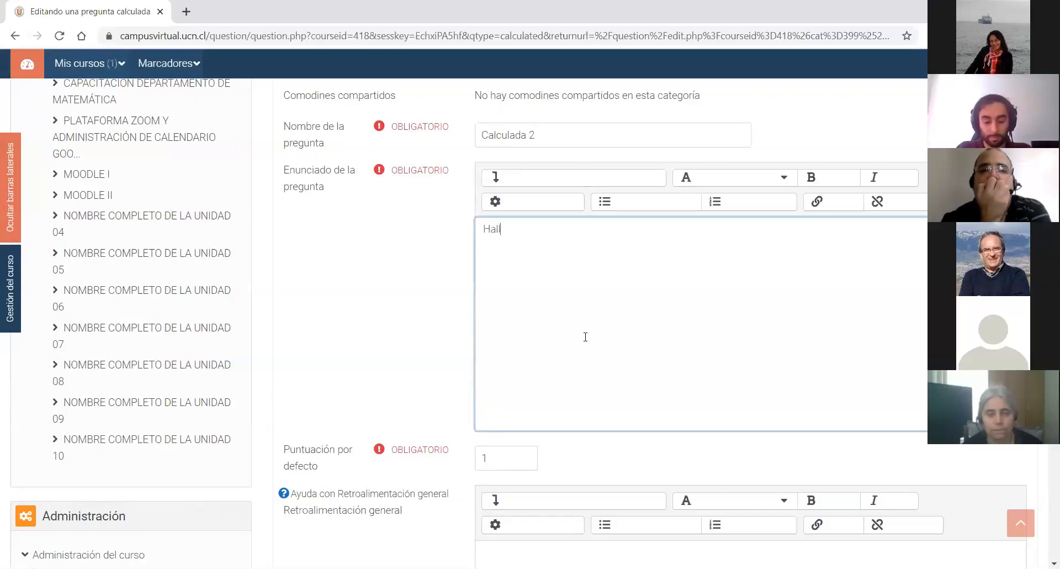
pyautogui.write('e es')
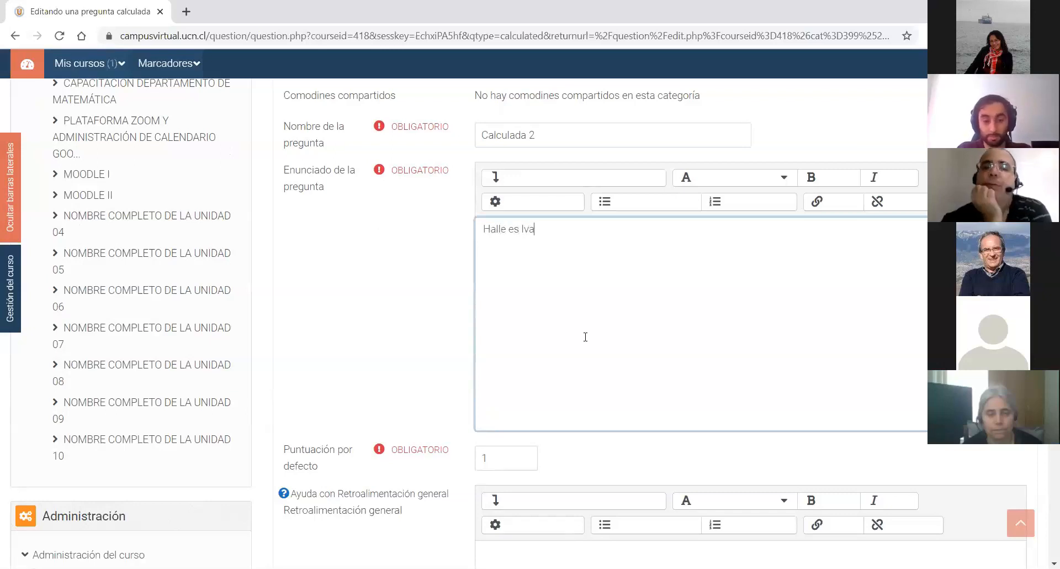
pyautogui.press('BackSpace')
pyautogui.write('l val')
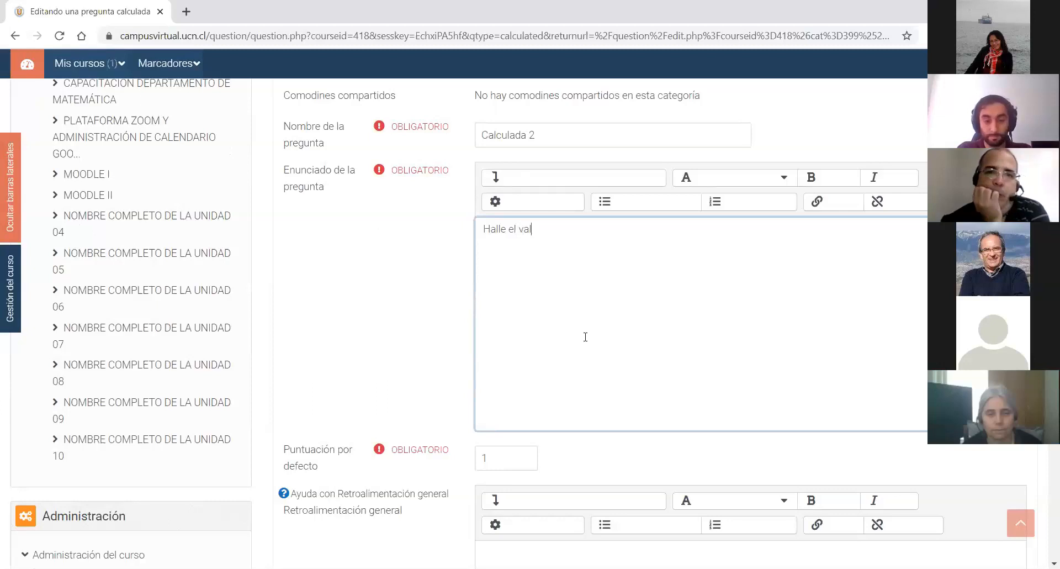
pyautogui.write('or de la sigui')
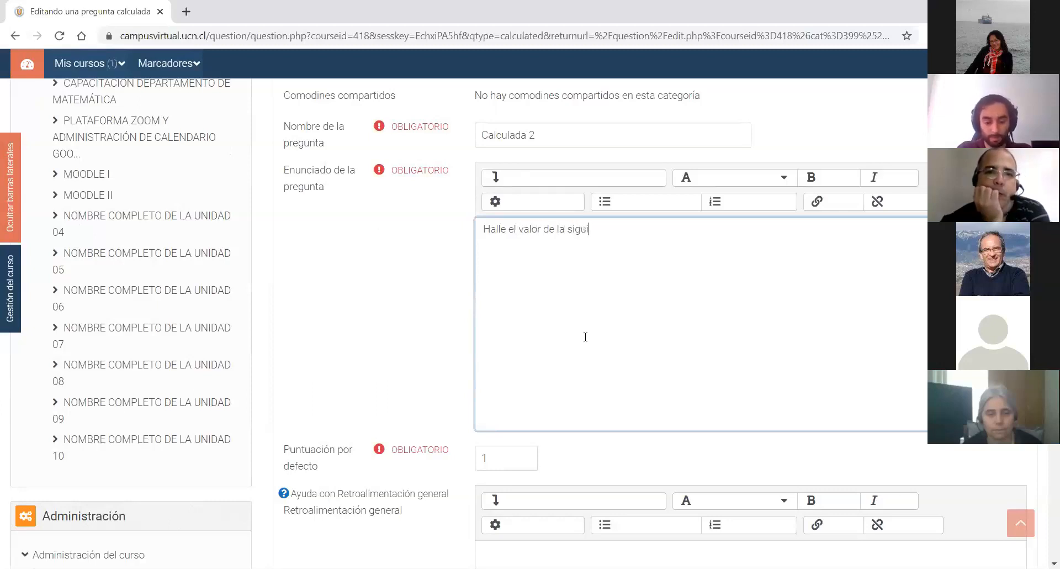
pyautogui.write('ente operacip')
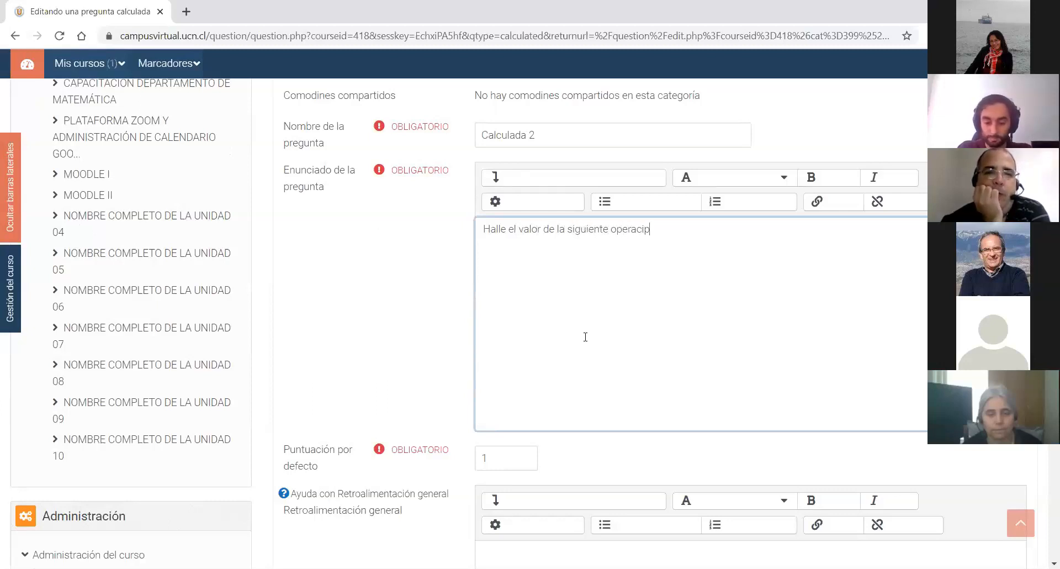
pyautogui.press('BackSpace')
pyautogui.write('o')
pyautogui.write('ón')
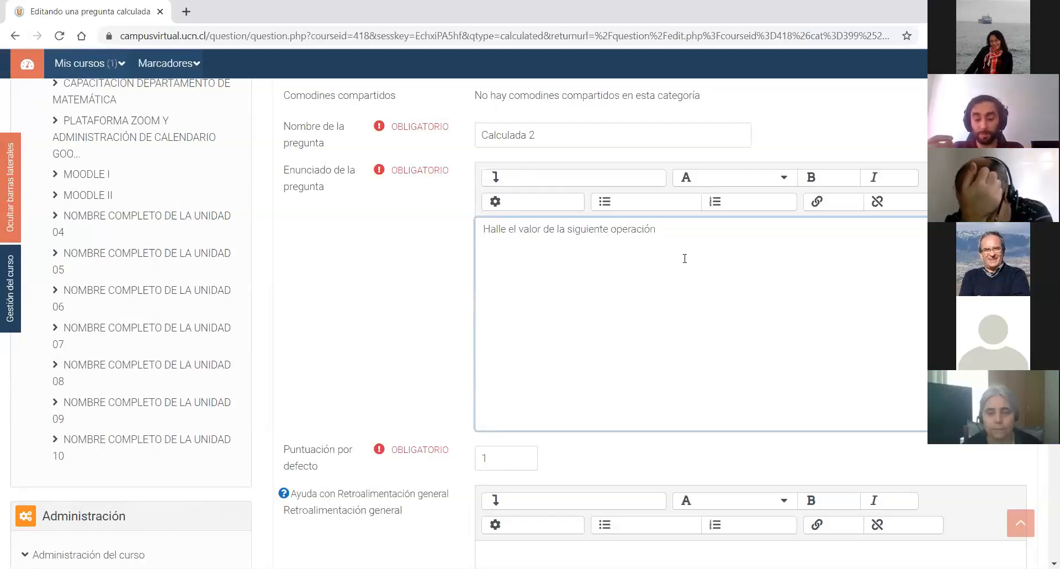
# - Append the expression {A}+{B}+2 with wildcards A and B to the end of the question statement
pyautogui.write('{')
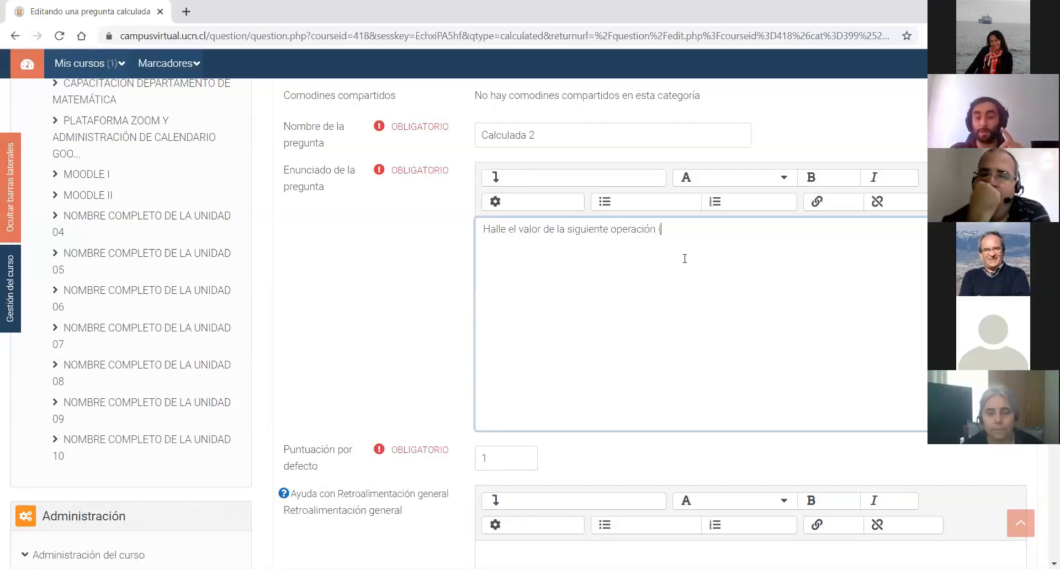
pyautogui.write('}')
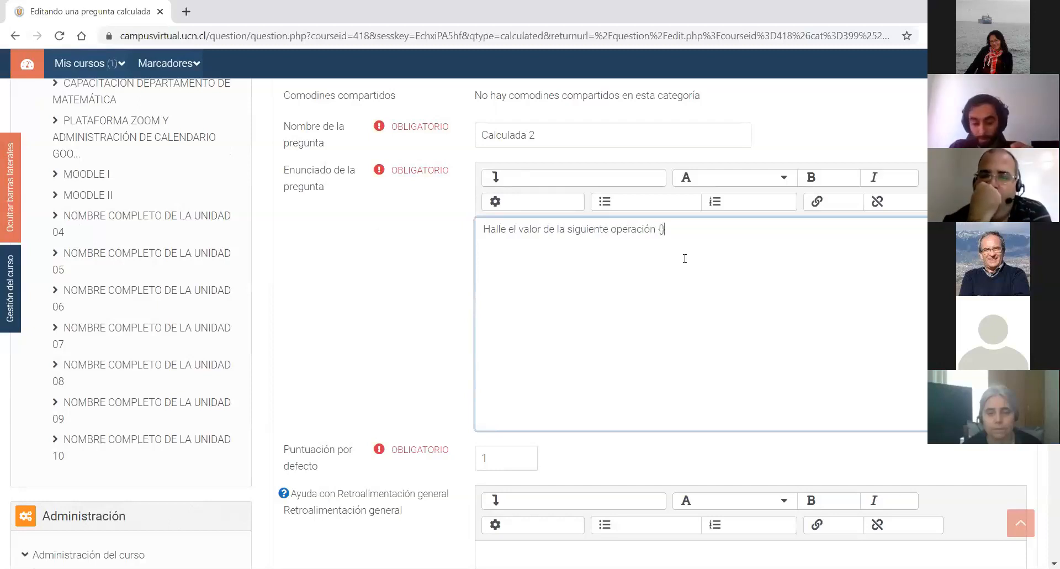
pyautogui.write('A')
pyautogui.press('Left')
pyautogui.write('+')
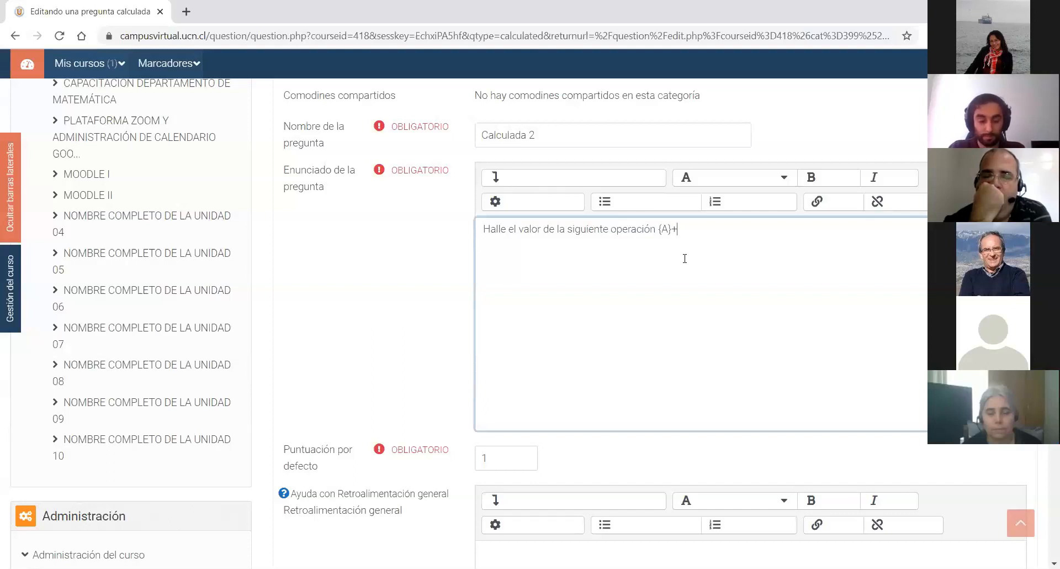
pyautogui.write('{')
pyautogui.write('B')
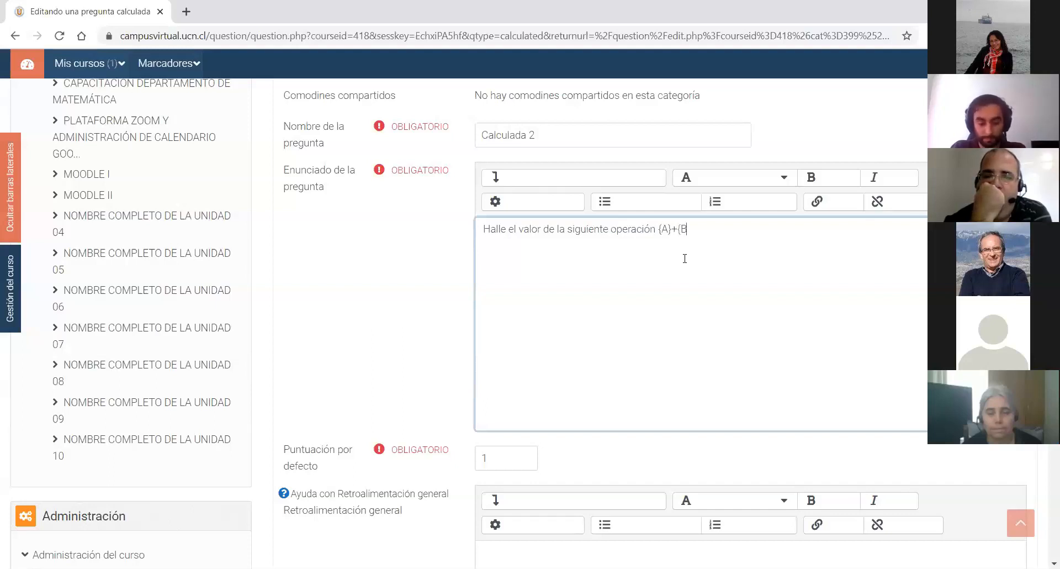
pyautogui.write('}+')
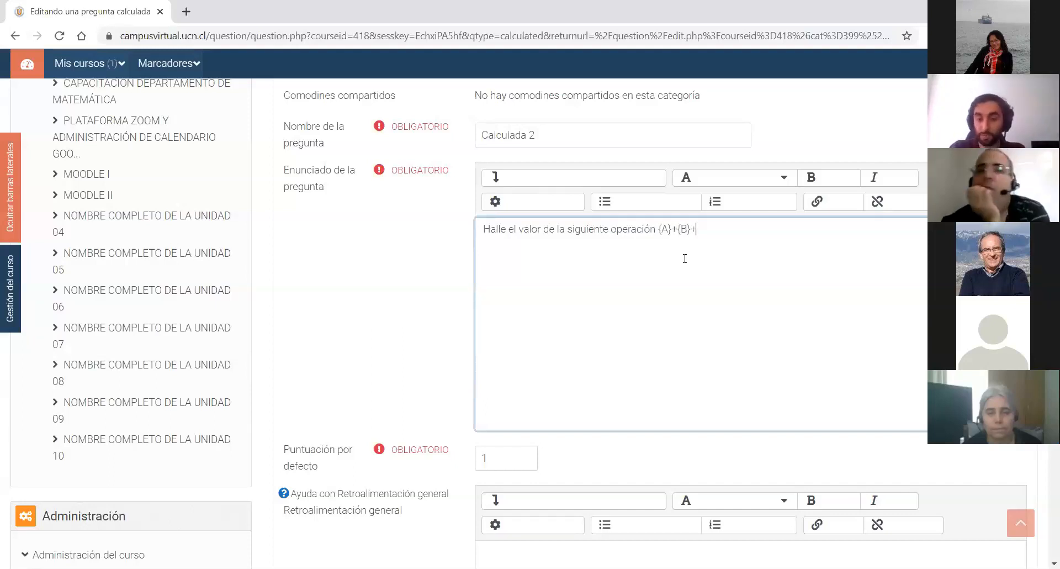
pyautogui.write('2')
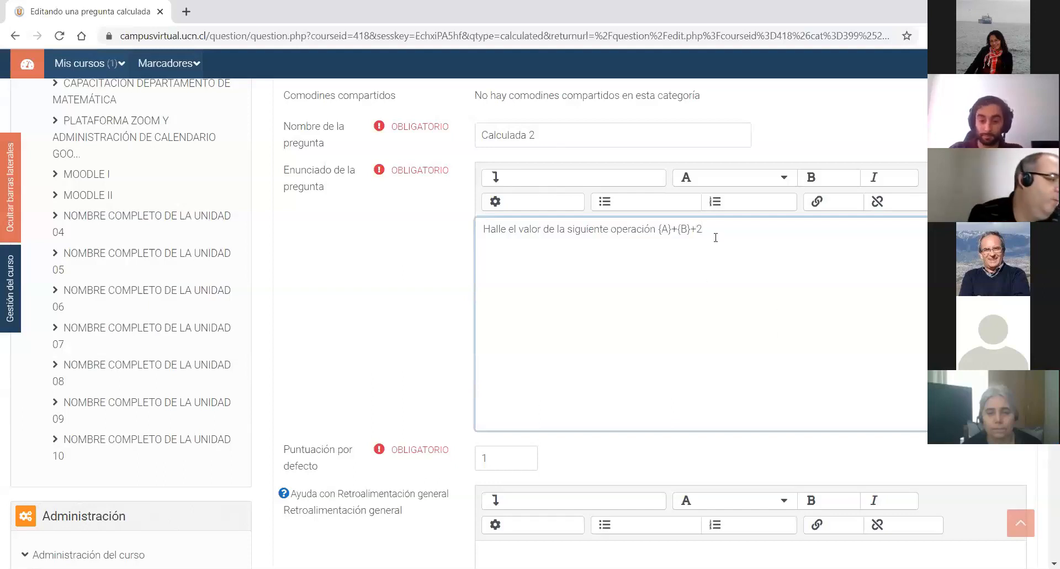
pyautogui.click(660, 228)
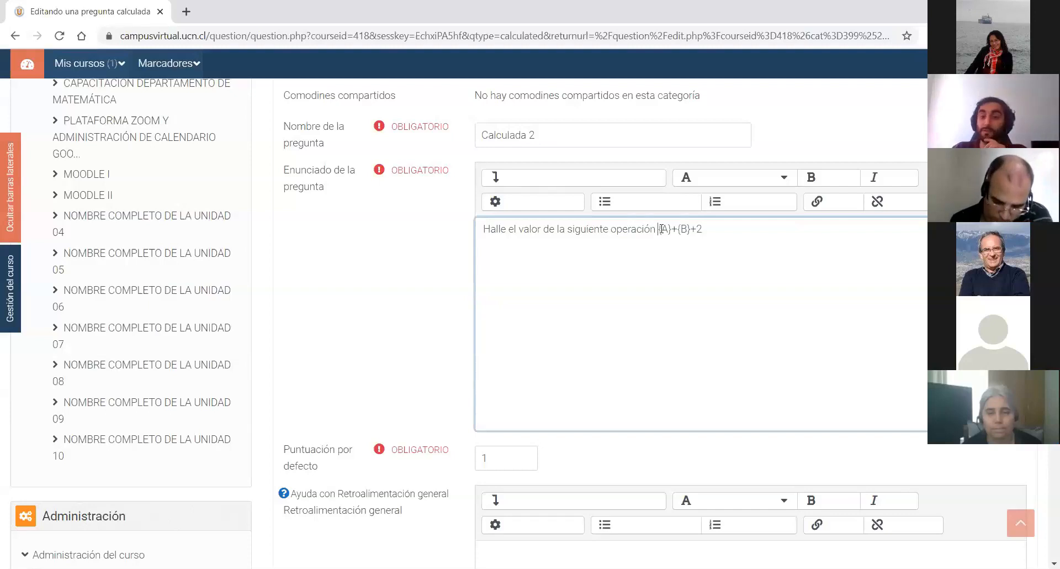
pyautogui.click(735, 243)
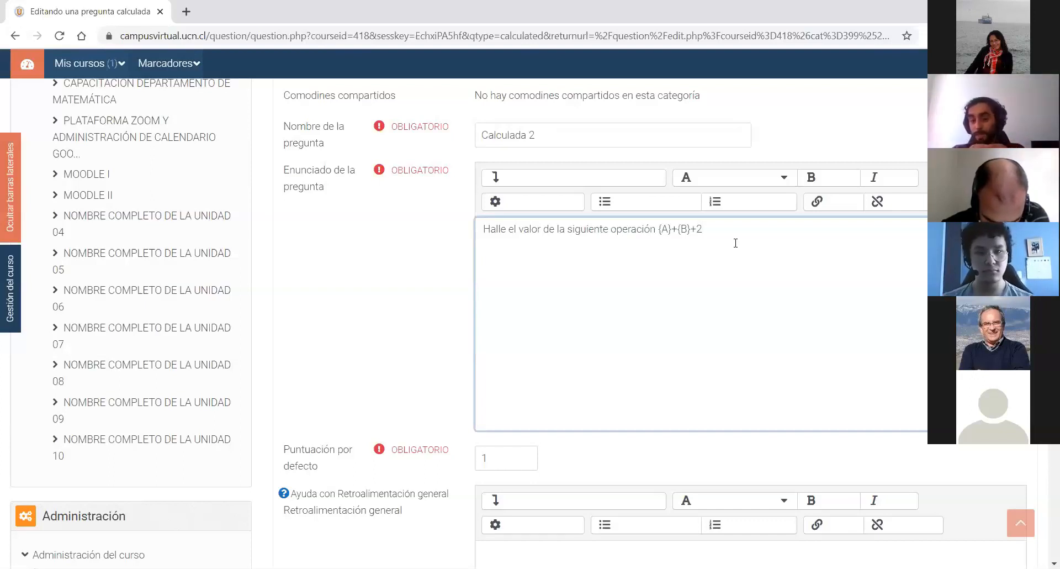
# - Open the equation editor for the question statement and insert the advanced definite integral template
pyautogui.click(510, 187)
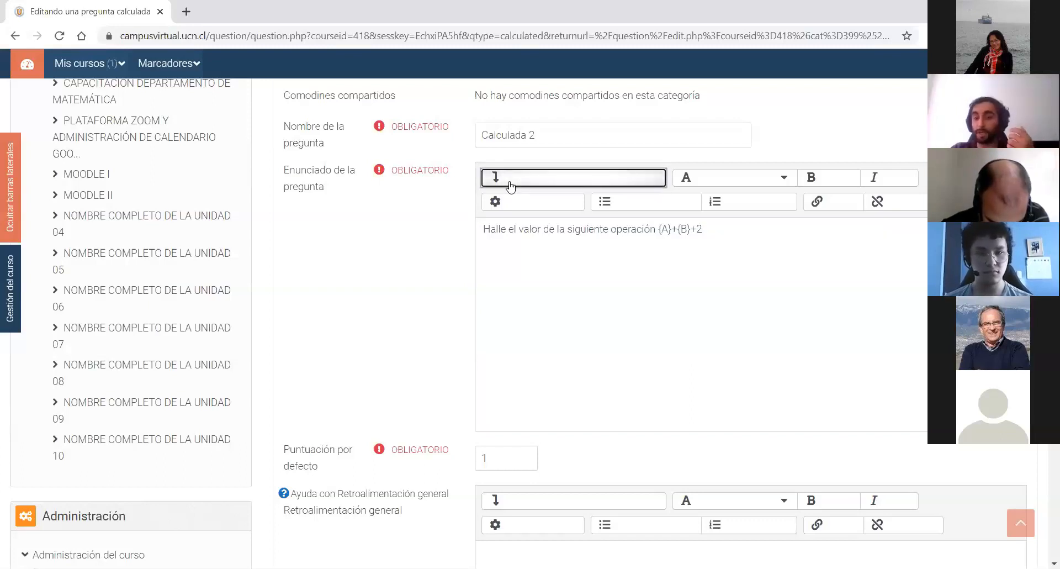
pyautogui.click(509, 186)
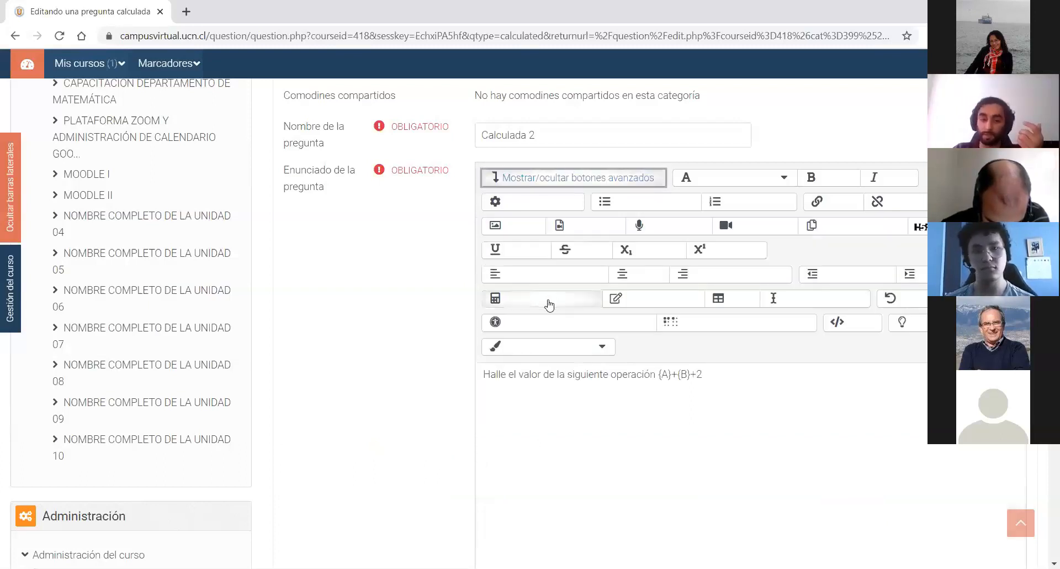
pyautogui.click(549, 304)
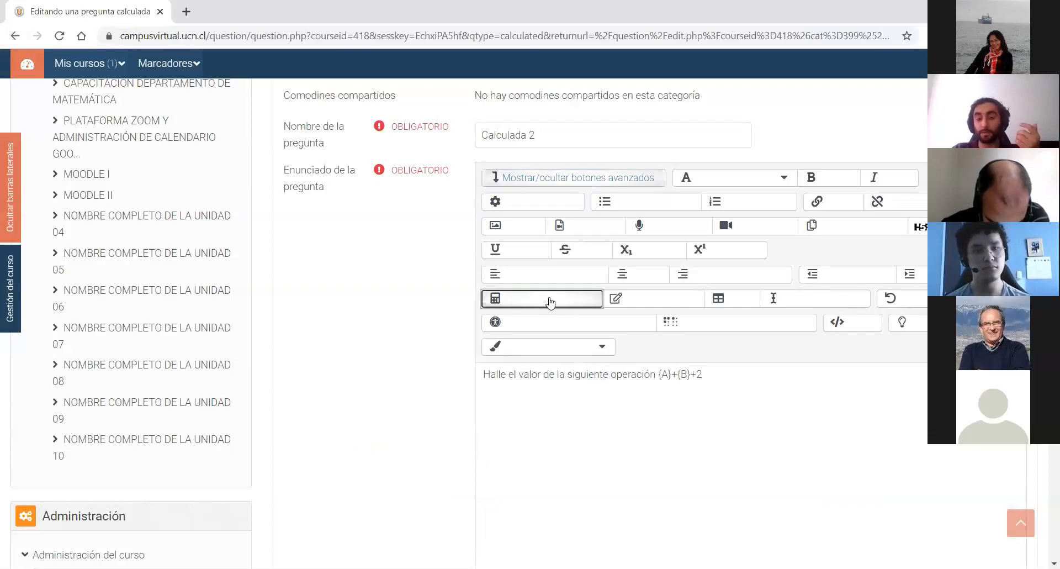
pyautogui.click(516, 302)
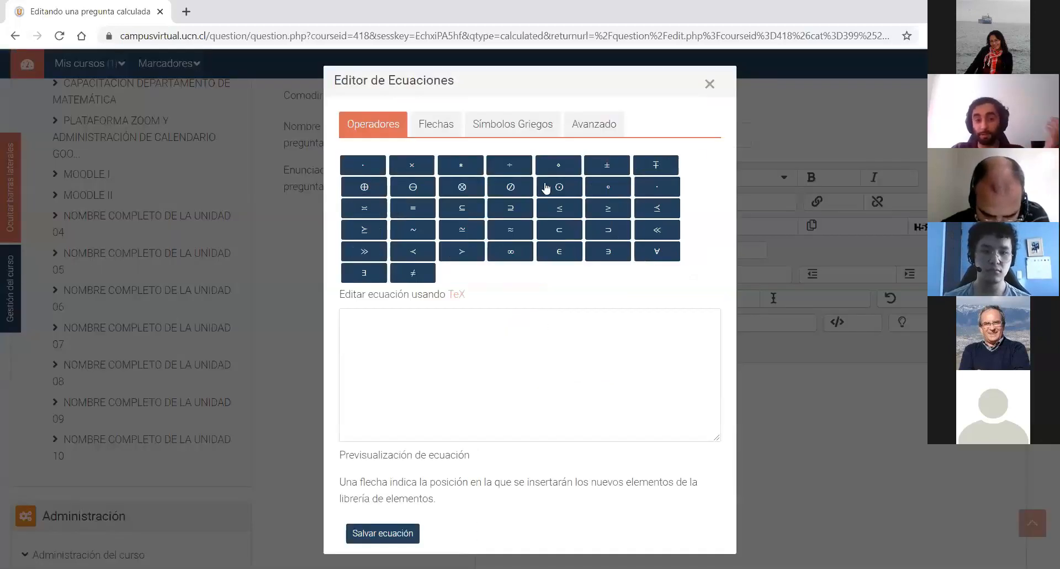
pyautogui.click(428, 132)
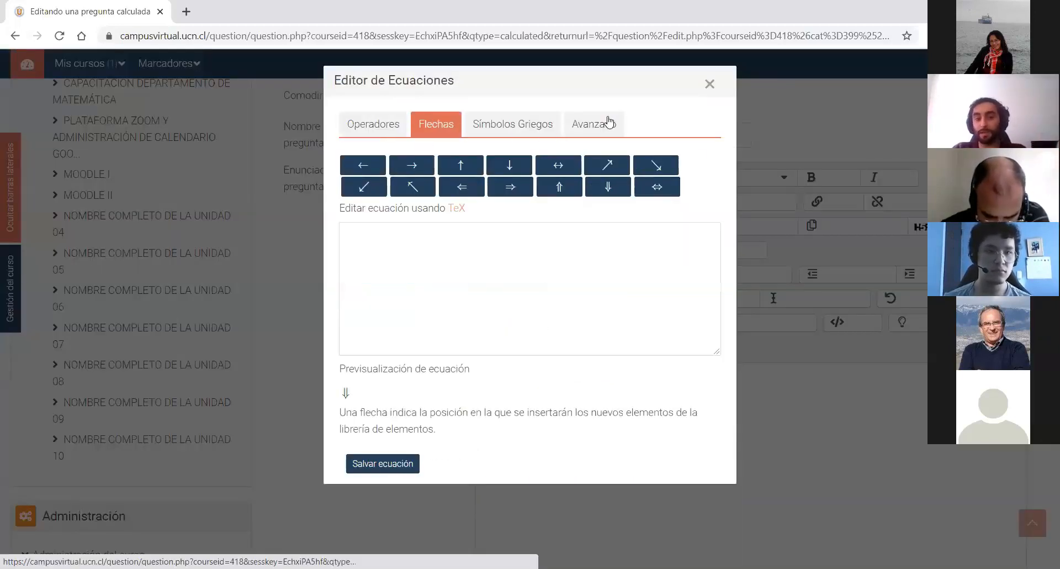
pyautogui.click(568, 116)
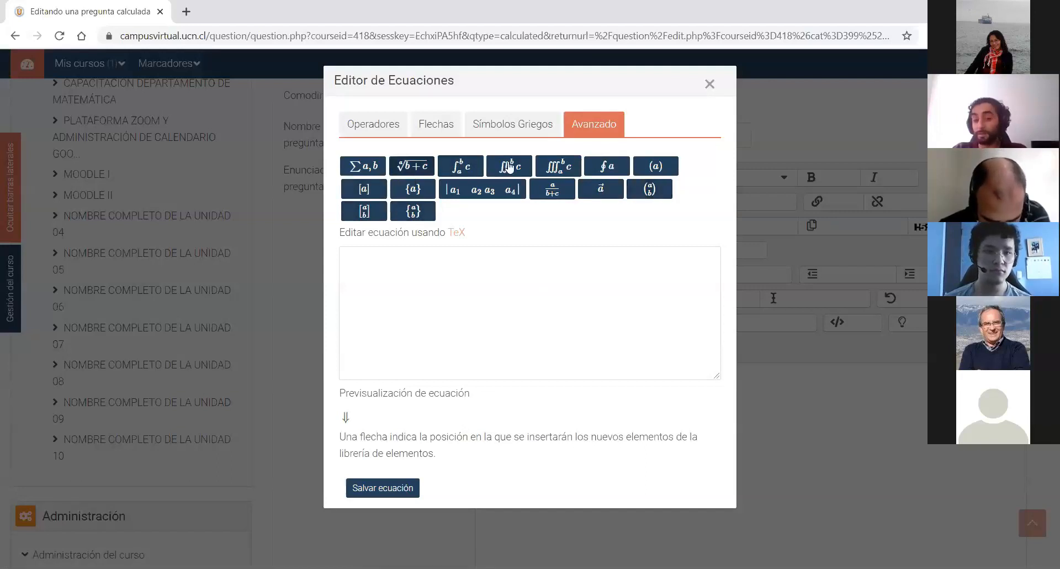
pyautogui.click(469, 170)
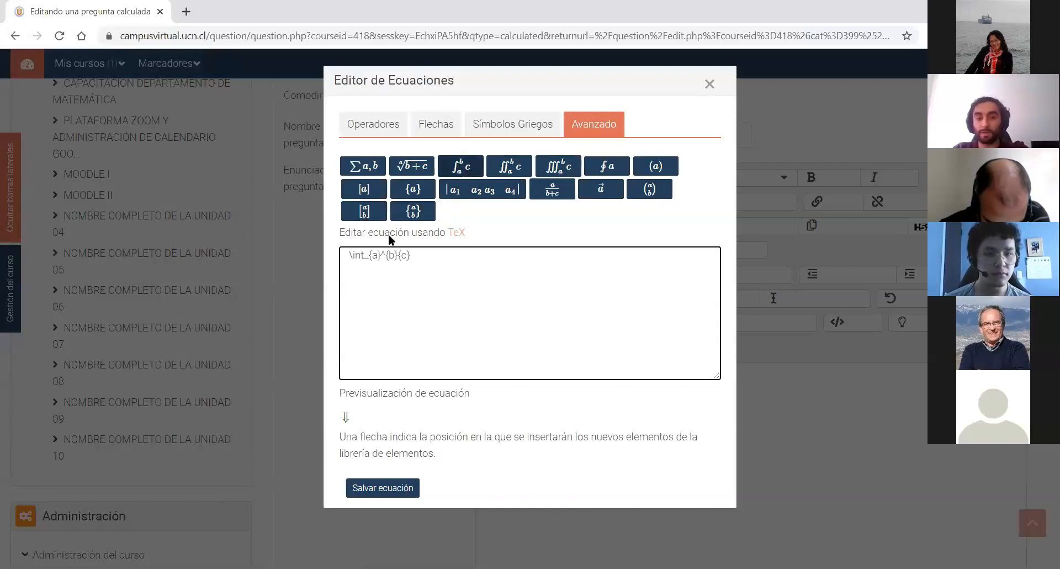
# - Set the integral's lower limit to 1 and its upper limit to 2 in the TeX code
pyautogui.click(378, 261)
pyautogui.press('BackSpace')
pyautogui.write('1')
pyautogui.click(394, 251)
pyautogui.press('BackSpace')
pyautogui.write('2')
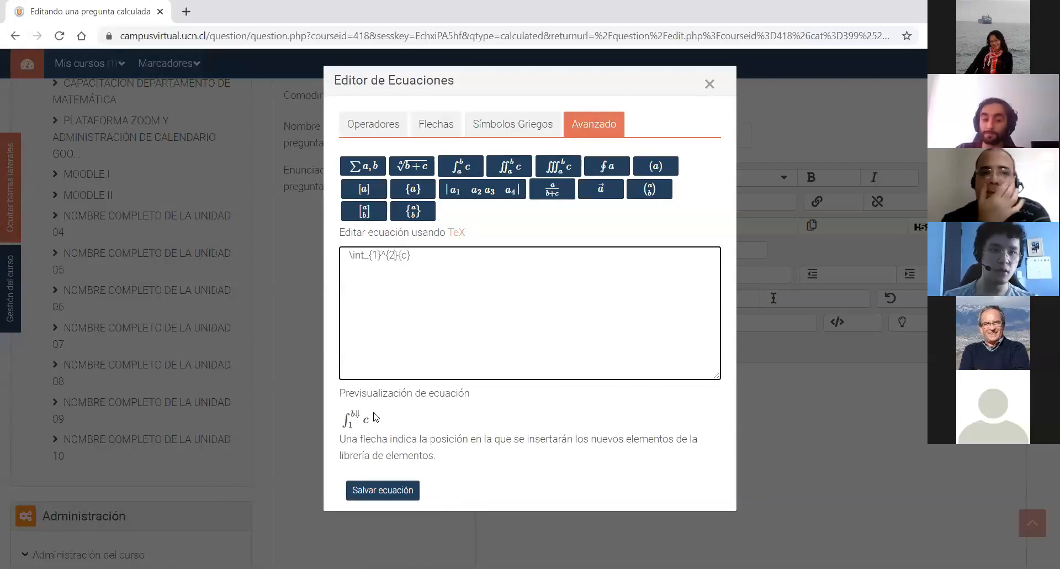
# - Replace the integrand c with 2x and add dx at the end of the TeX code
pyautogui.click(410, 253)
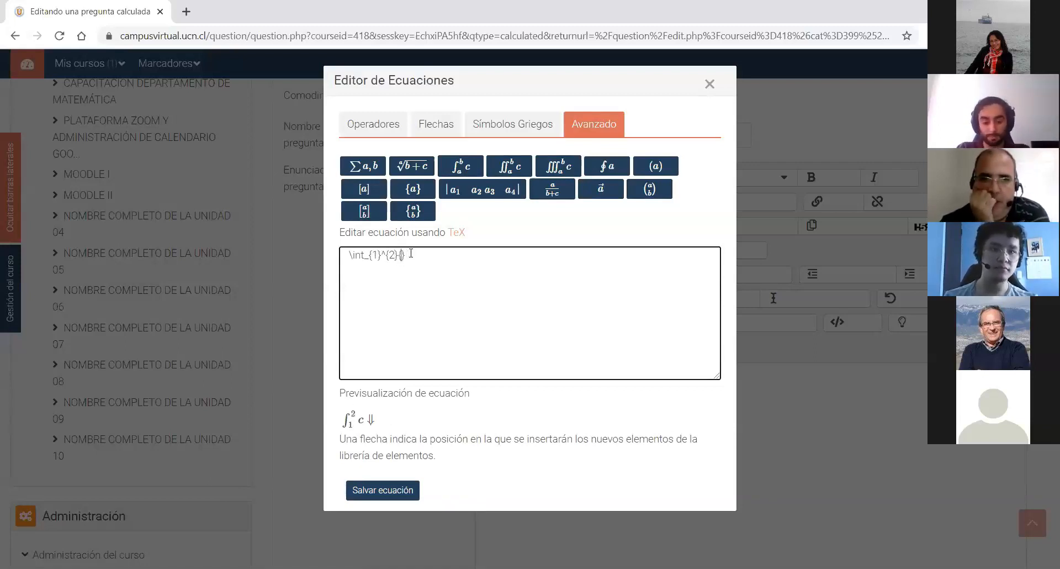
pyautogui.write('2')
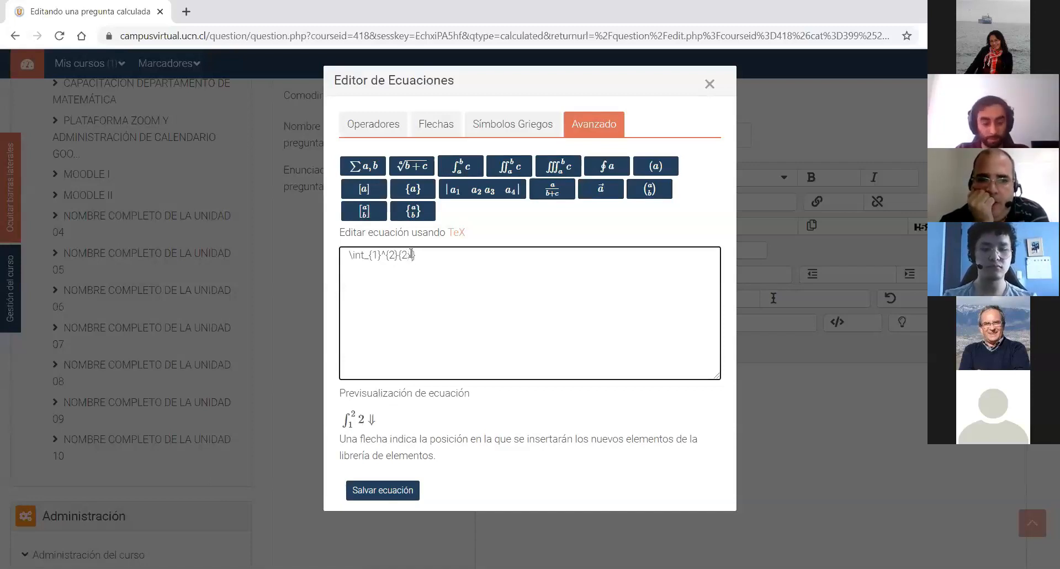
pyautogui.write('x')
pyautogui.press('End')
pyautogui.write('dx')
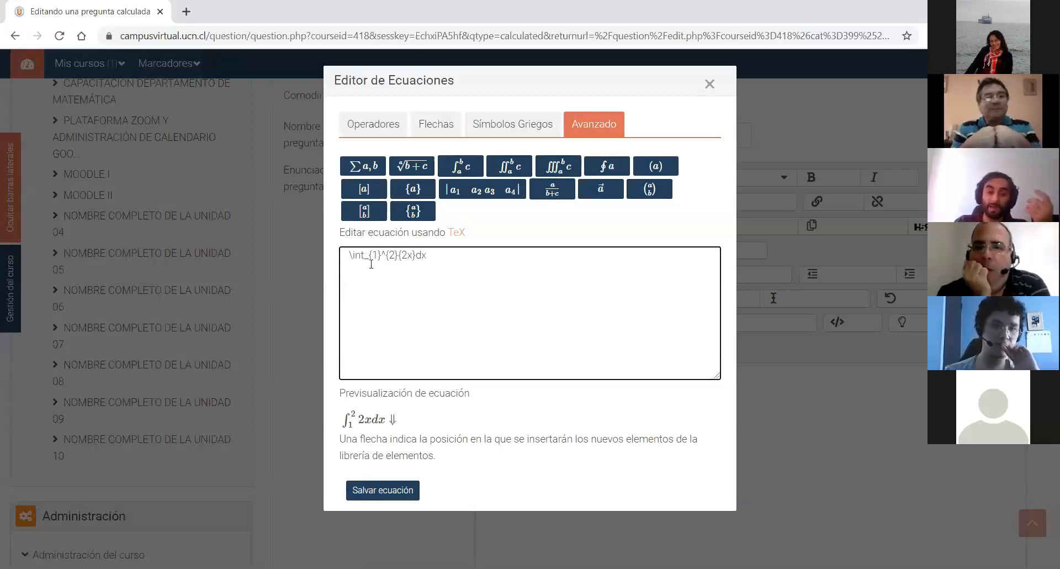
# - Replace the integral's lower limit with the wildcard {A}, keeping the outer TeX braces
pyautogui.click(385, 248)
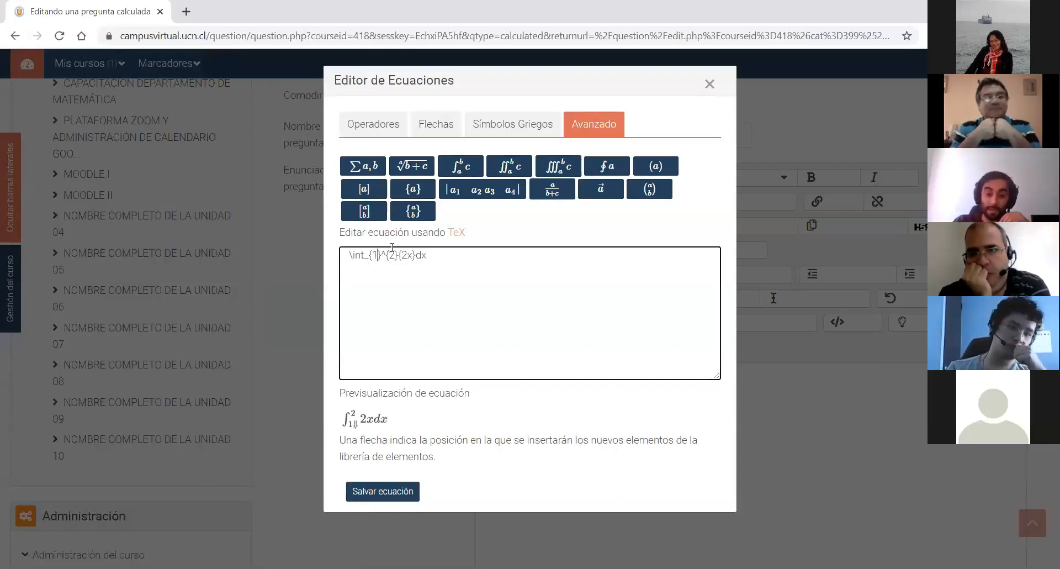
pyautogui.press('BackSpace')
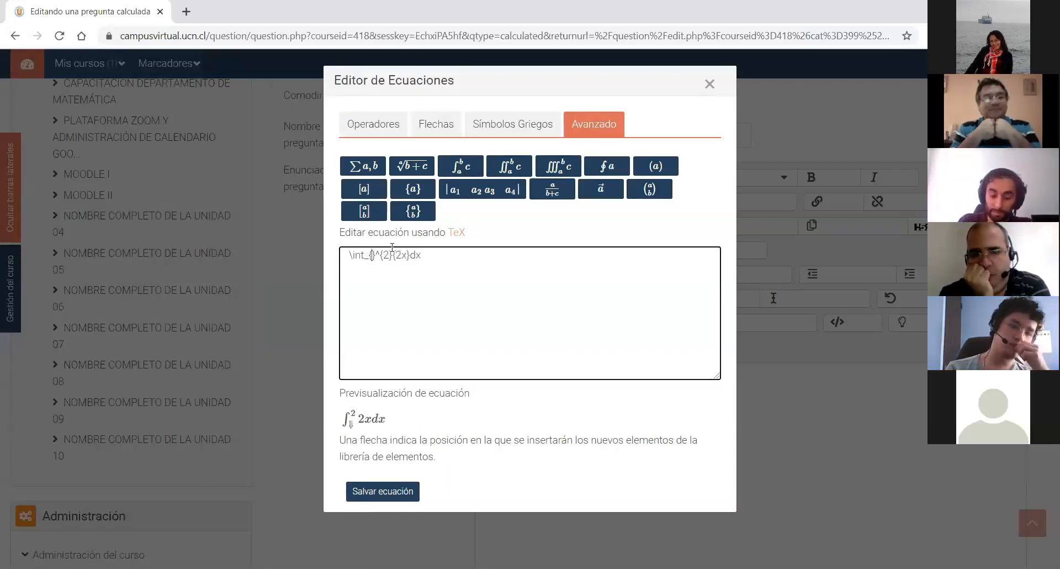
pyautogui.write('{A')
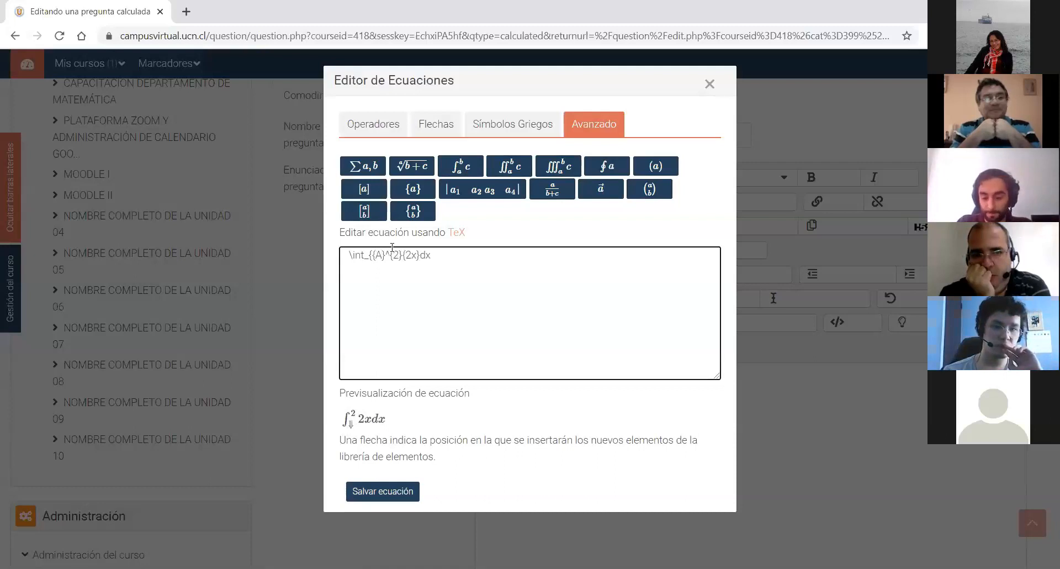
pyautogui.write('}')
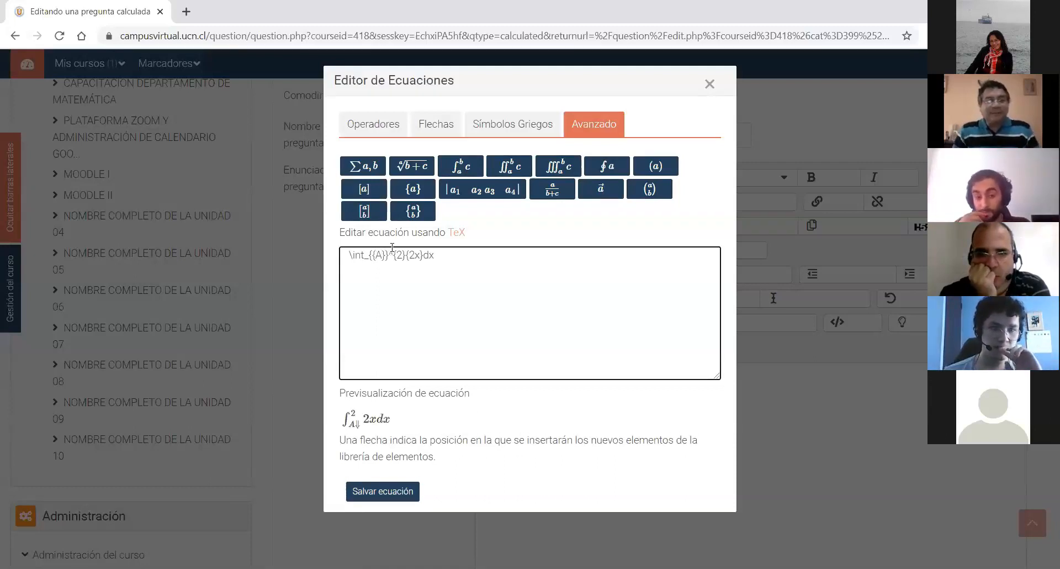
pyautogui.click(403, 254)
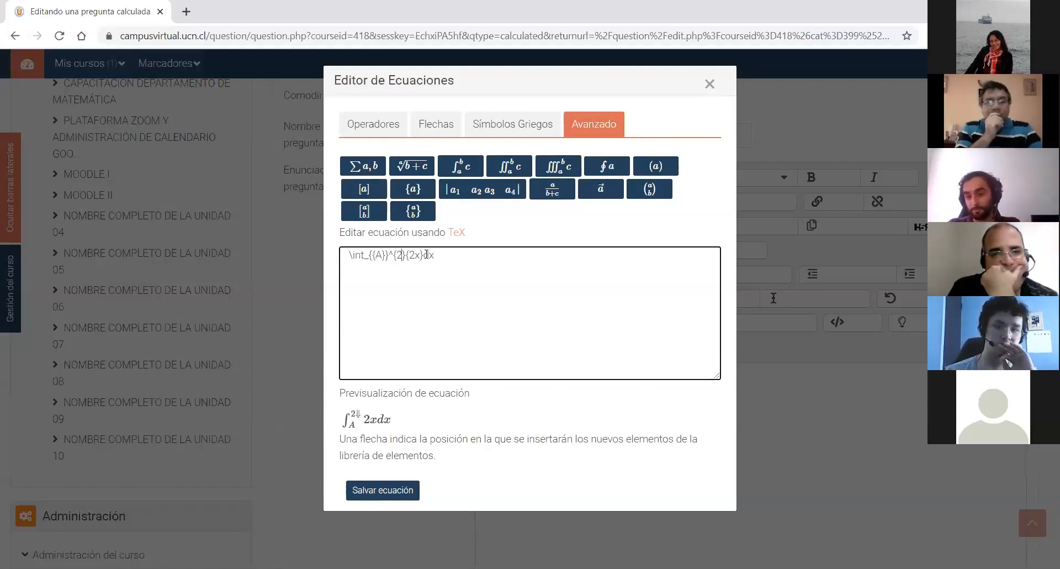
pyautogui.doubleClick(379, 255)
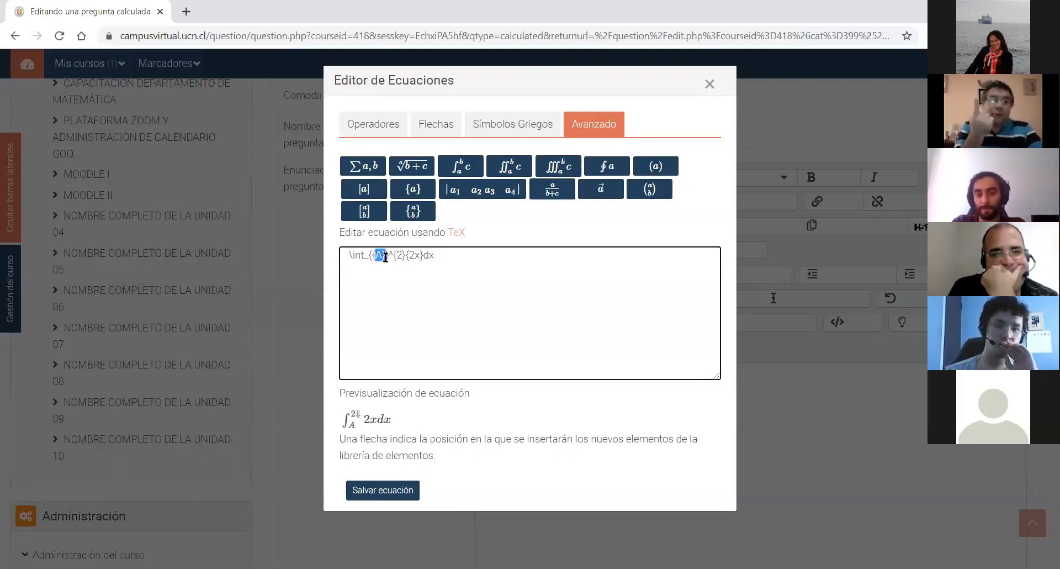
pyautogui.click(452, 291)
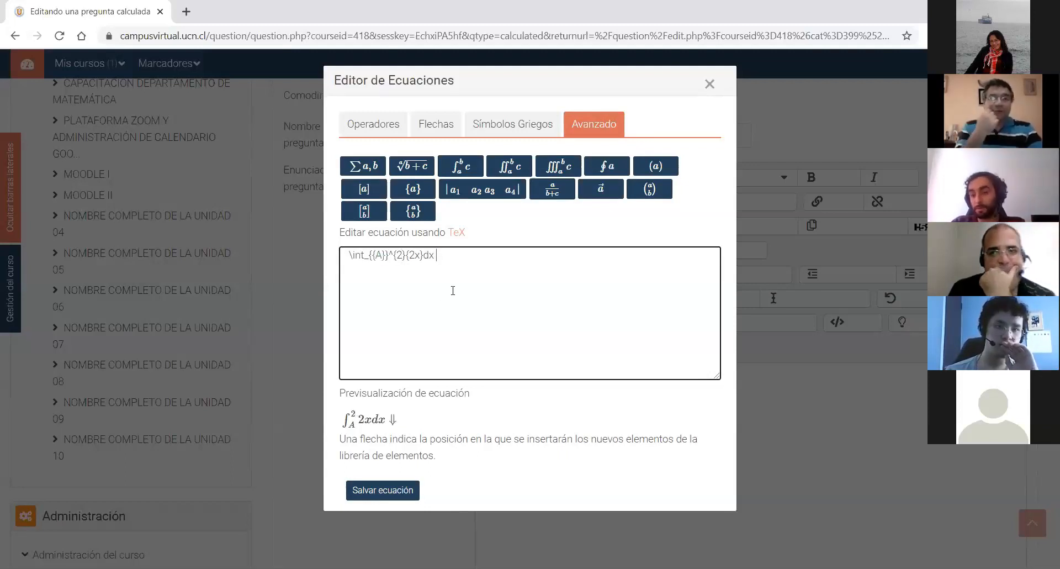
pyautogui.click(386, 256)
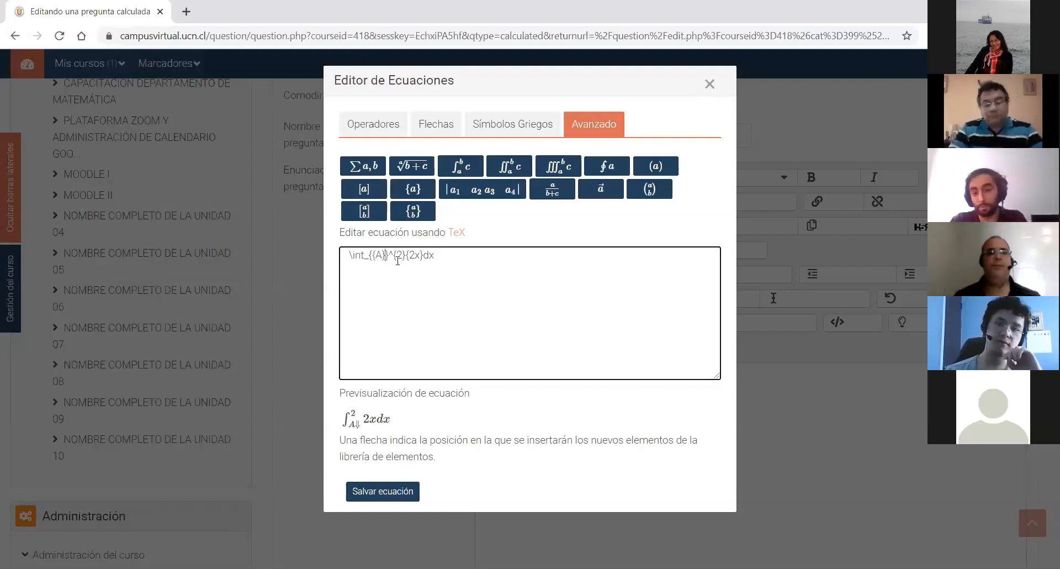
pyautogui.click(729, 377)
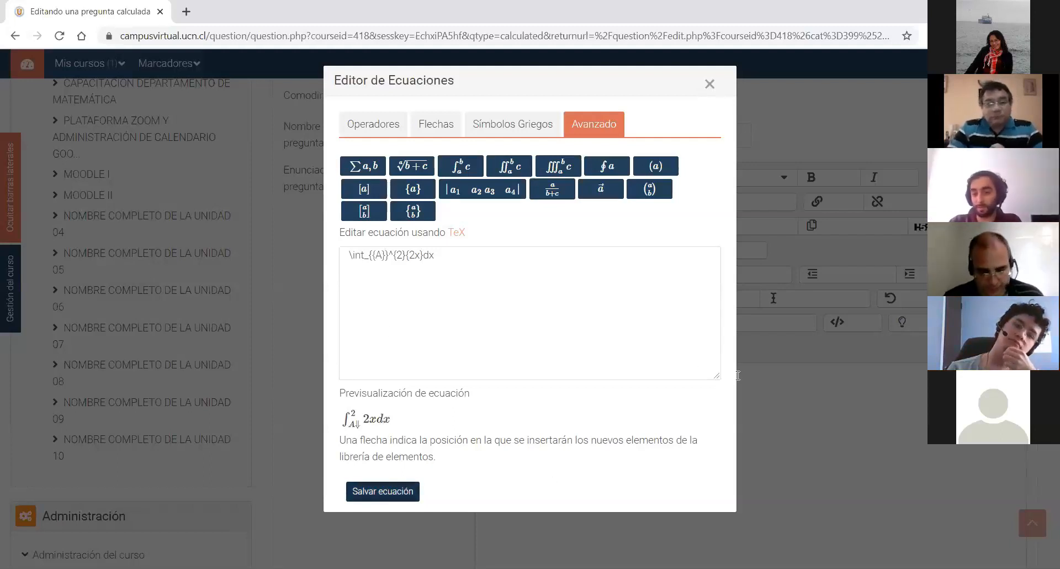
# - Insert the integral equation into the question statement and add spaces between {A}+{B}+2 and the equation code
pyautogui.click(745, 374)
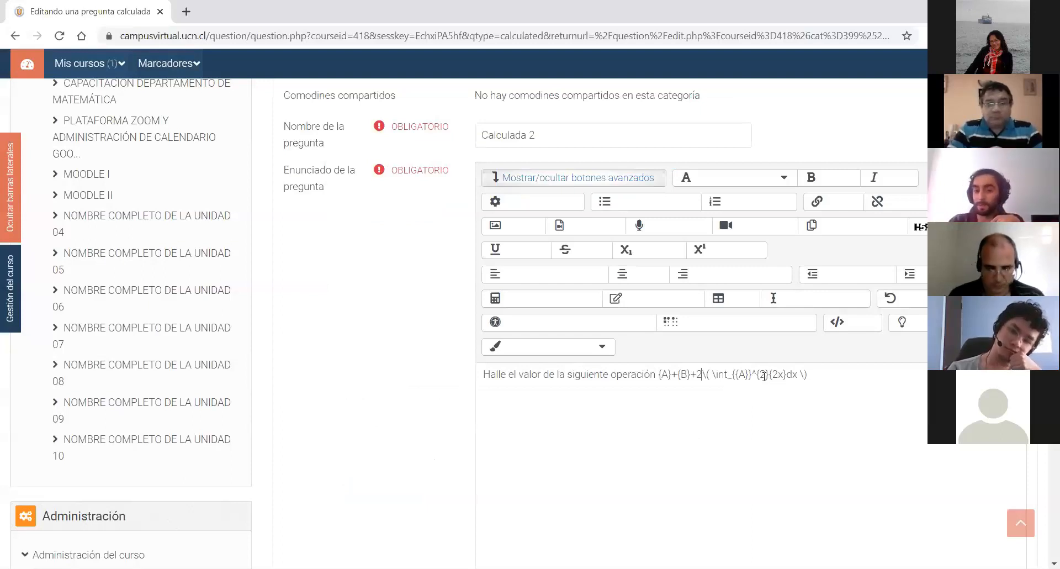
pyautogui.click(711, 389)
pyautogui.scroll(-1, 710, 389)
pyautogui.click(705, 305)
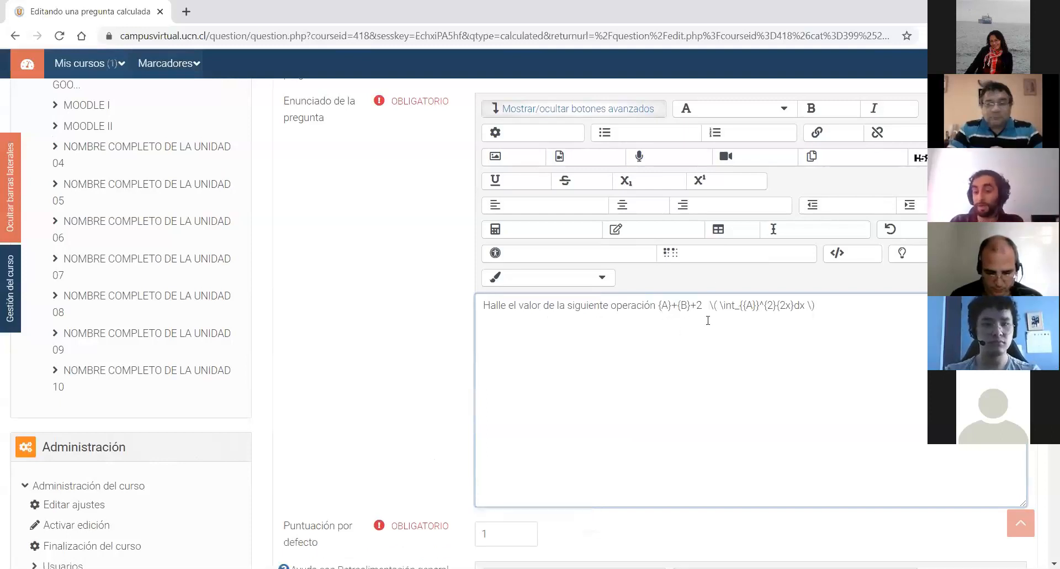
# - Enter {A}+{B}+2 as the formula for answer 1
pyautogui.scroll(-4, 707, 320)
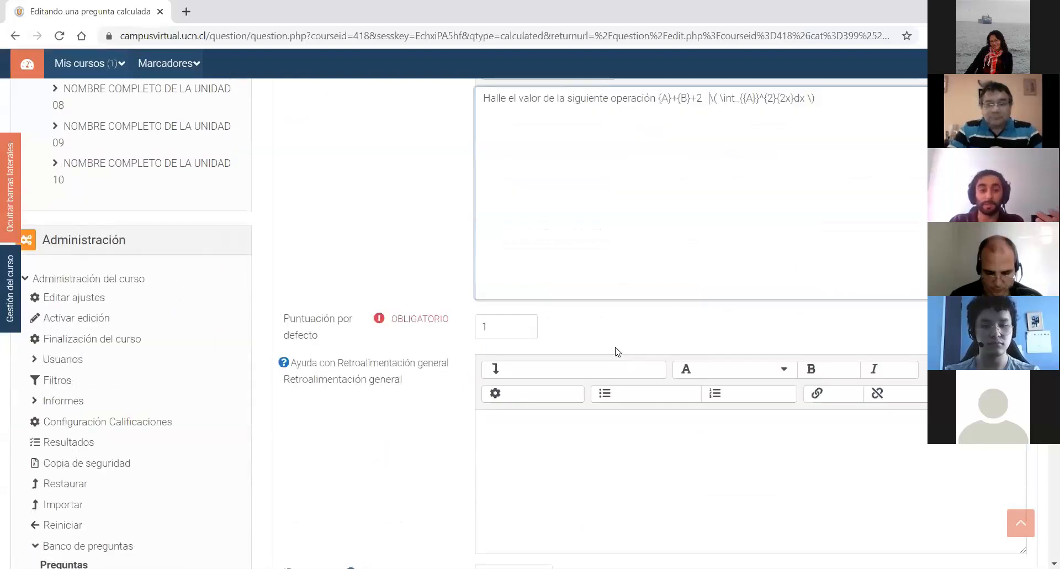
pyautogui.scroll(-3, 613, 340)
pyautogui.scroll(7, 611, 334)
pyautogui.scroll(-1, 584, 367)
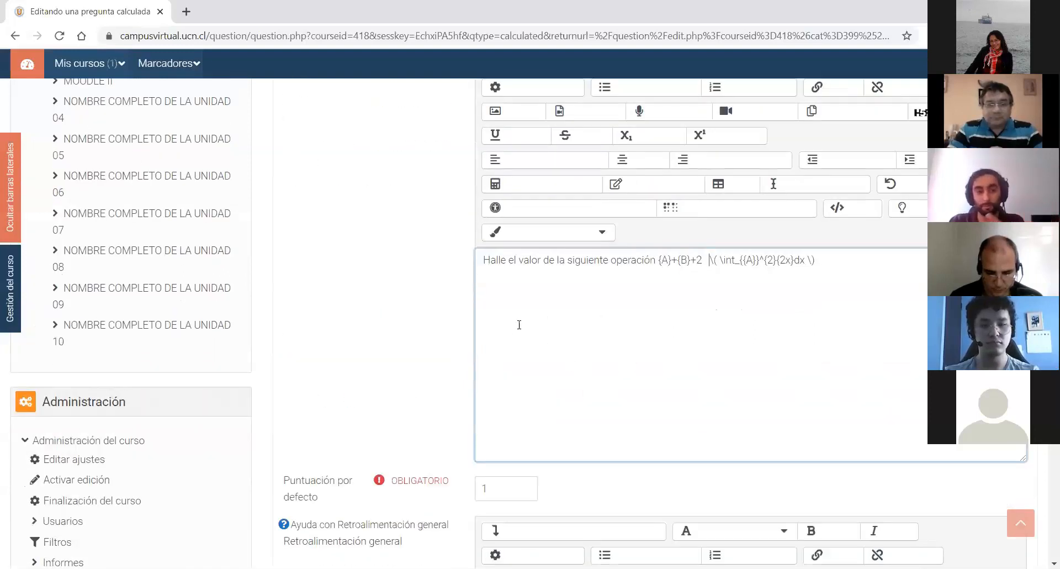
pyautogui.scroll(-1, 532, 336)
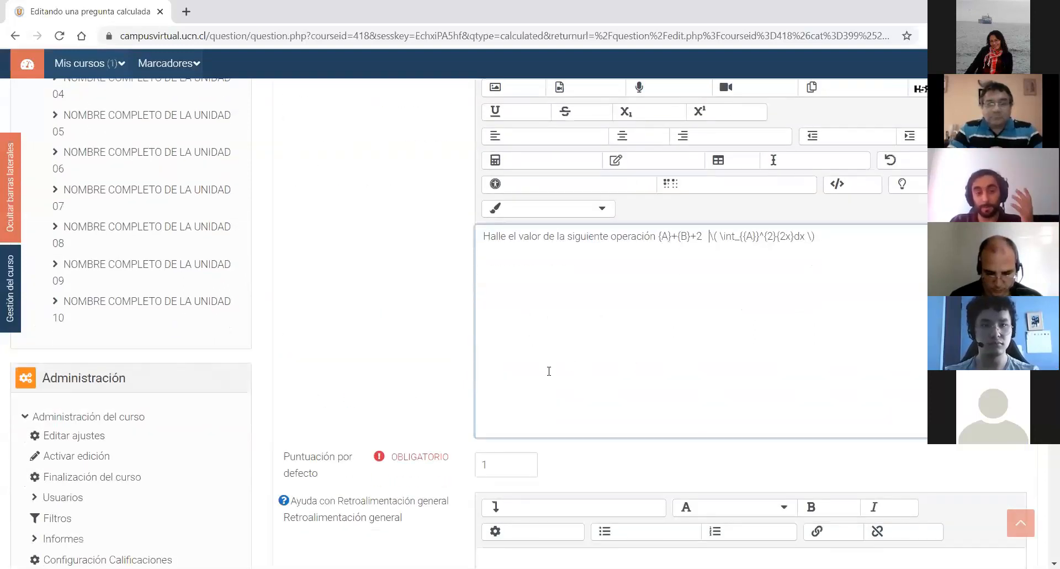
pyautogui.scroll(-4, 563, 362)
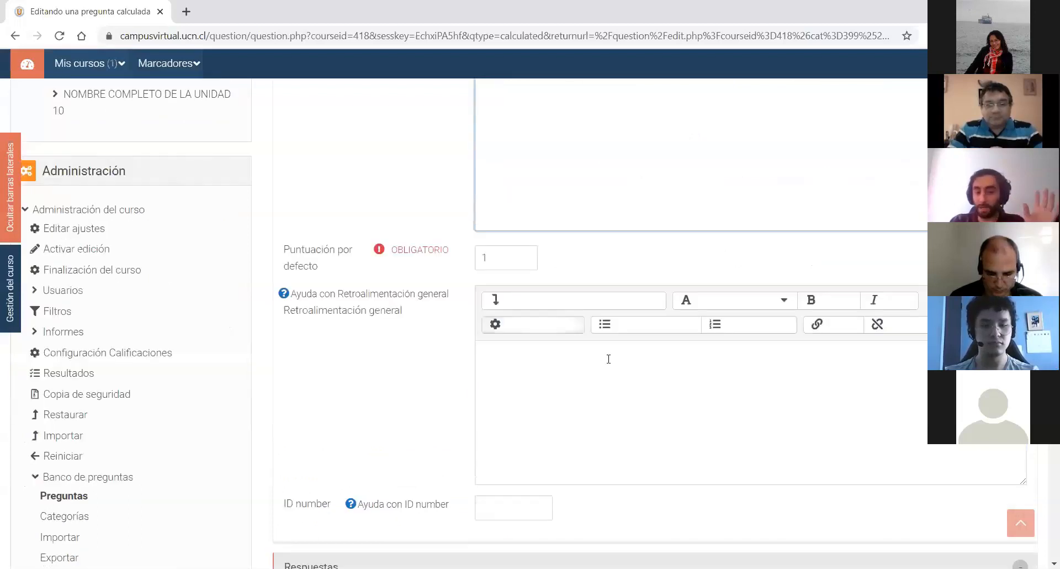
pyautogui.scroll(-6, 617, 328)
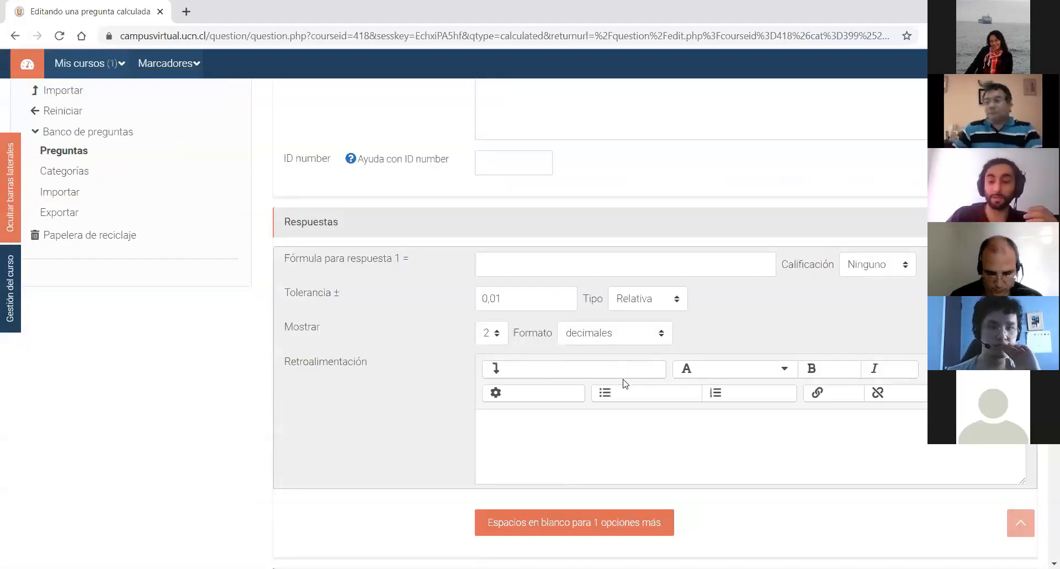
pyautogui.click(564, 251)
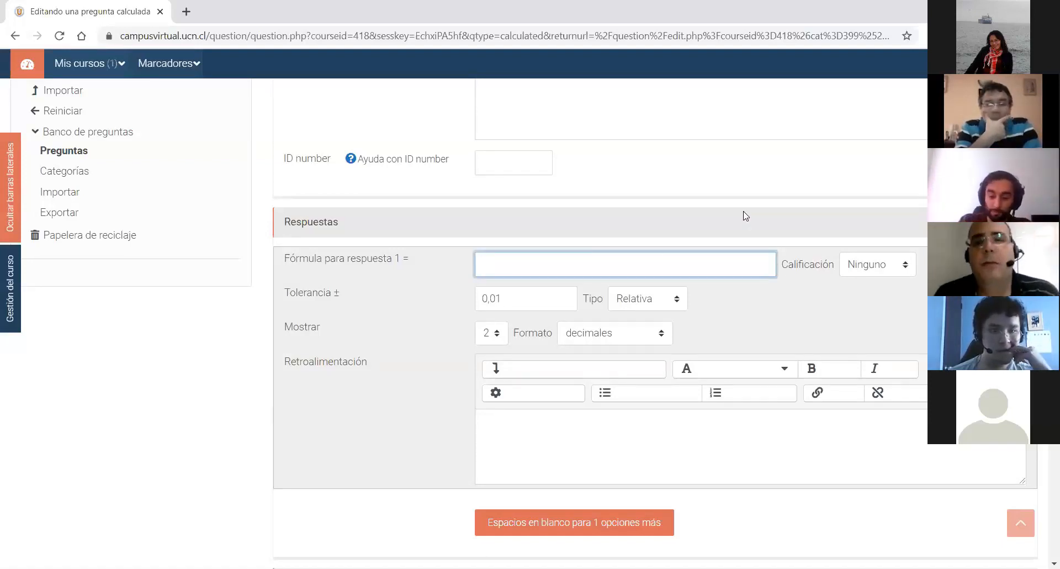
pyautogui.write('{')
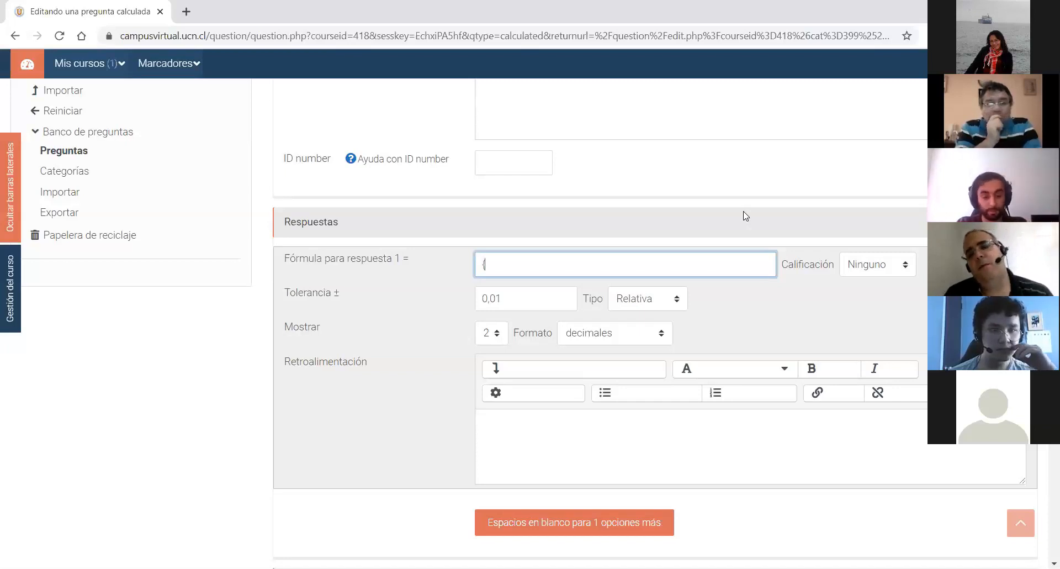
pyautogui.write('A')
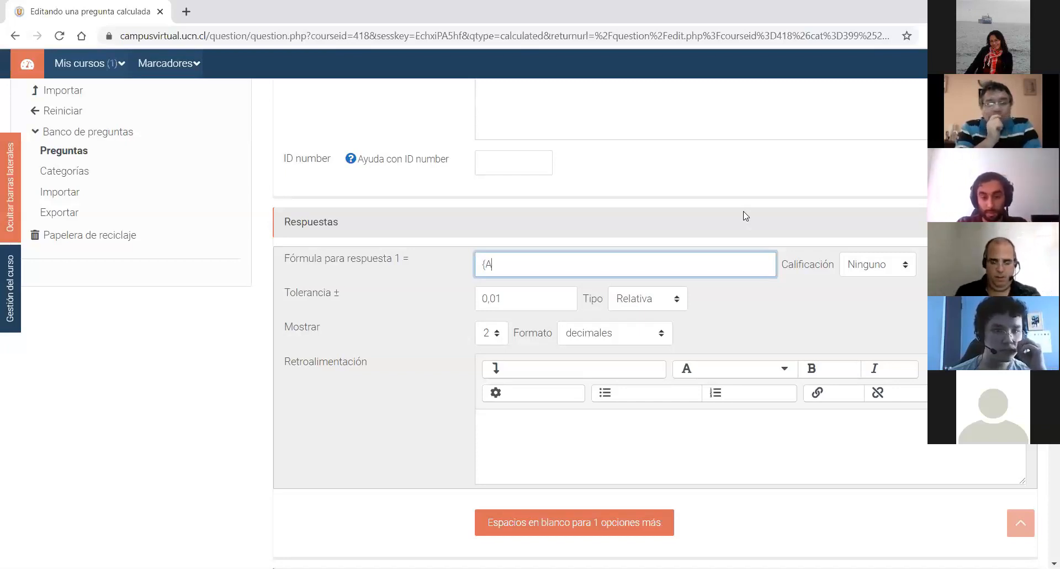
pyautogui.write('}+')
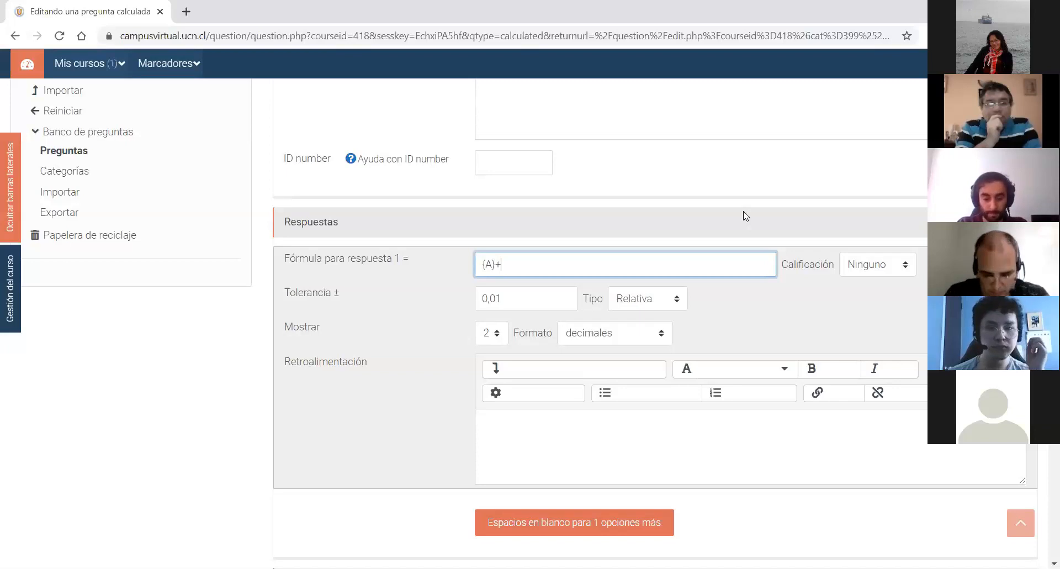
pyautogui.write('{B')
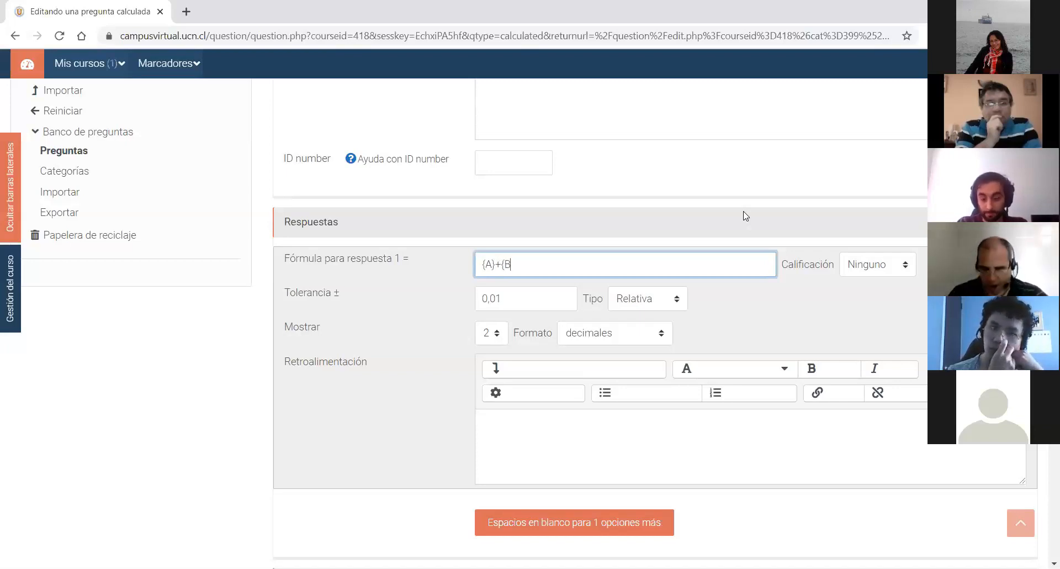
pyautogui.write('}+2')
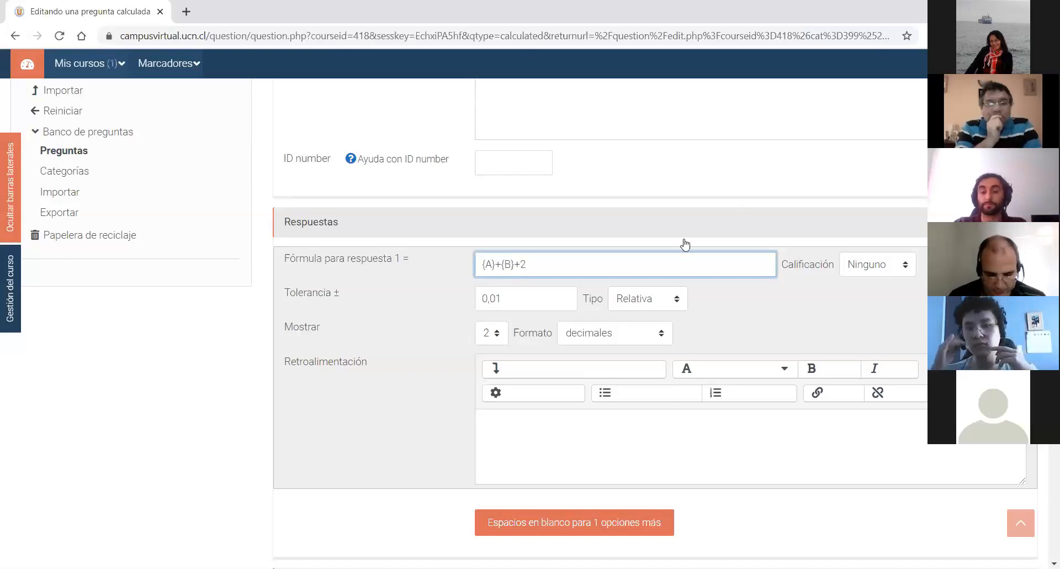
# - Set answer 1's grade to 100% and its tolerance type to Nominal
pyautogui.click(792, 299)
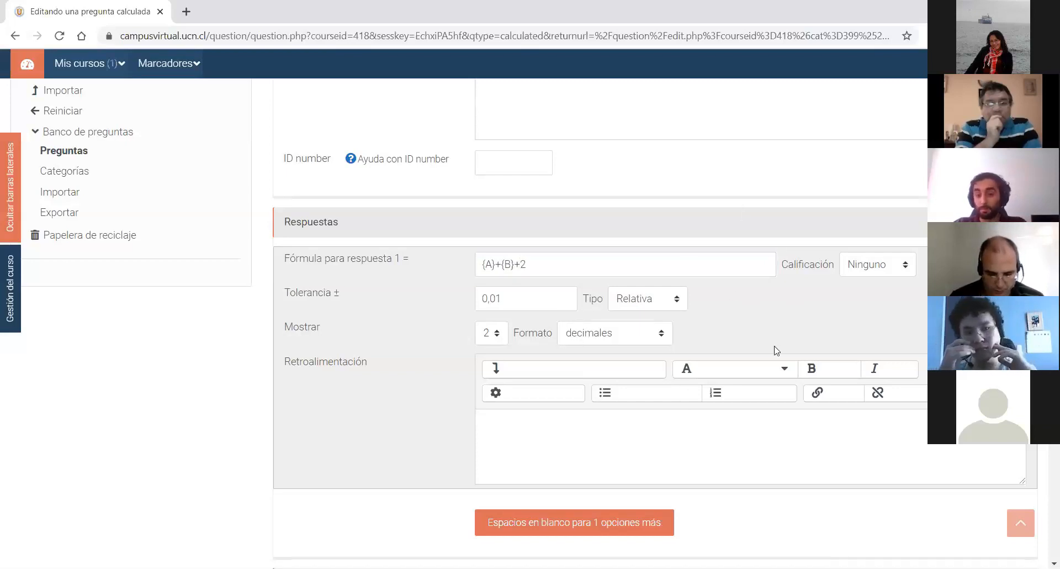
pyautogui.click(862, 274)
pyautogui.click(855, 292)
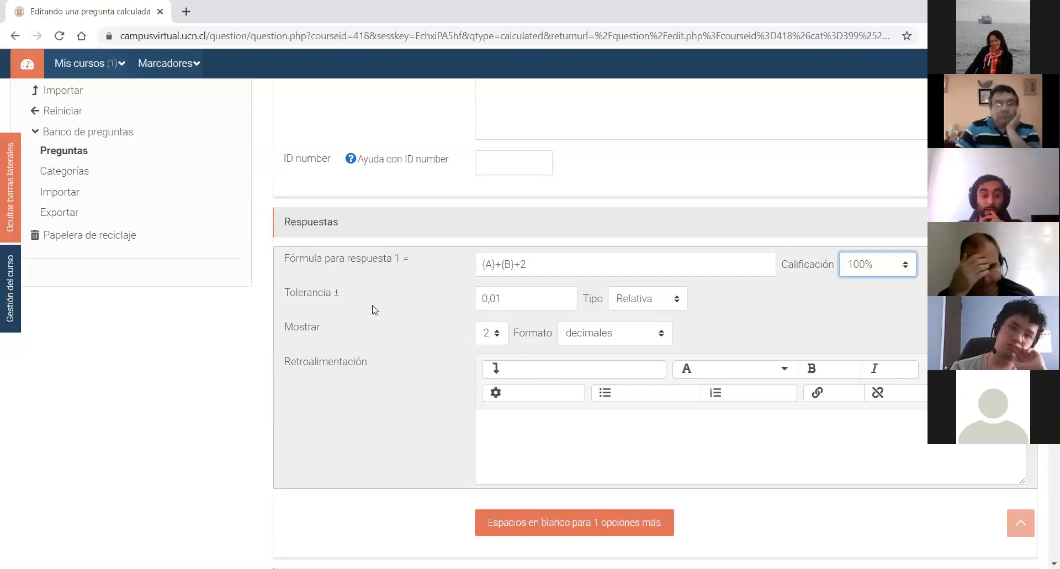
pyautogui.click(658, 299)
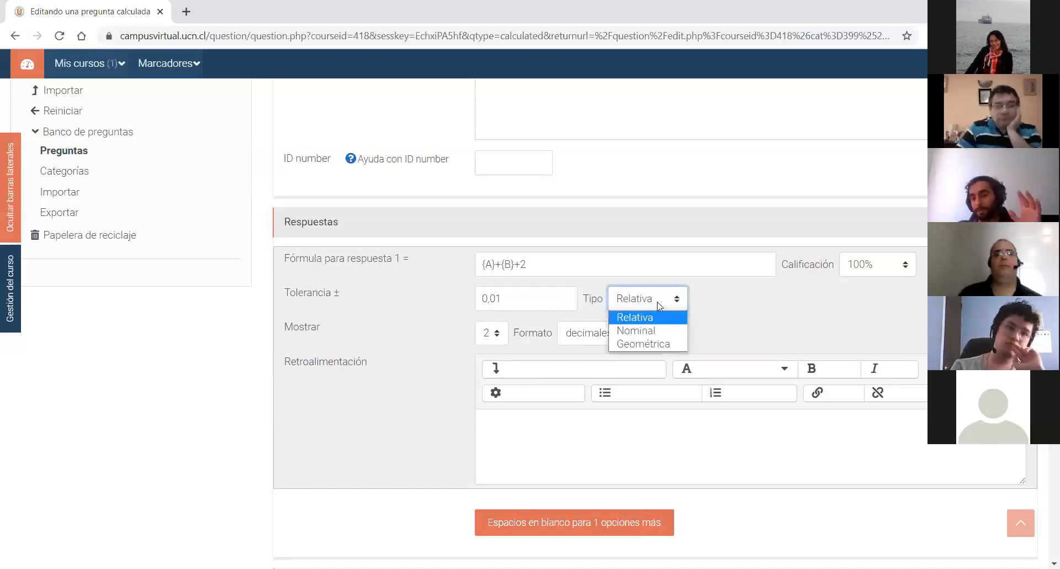
pyautogui.click(660, 333)
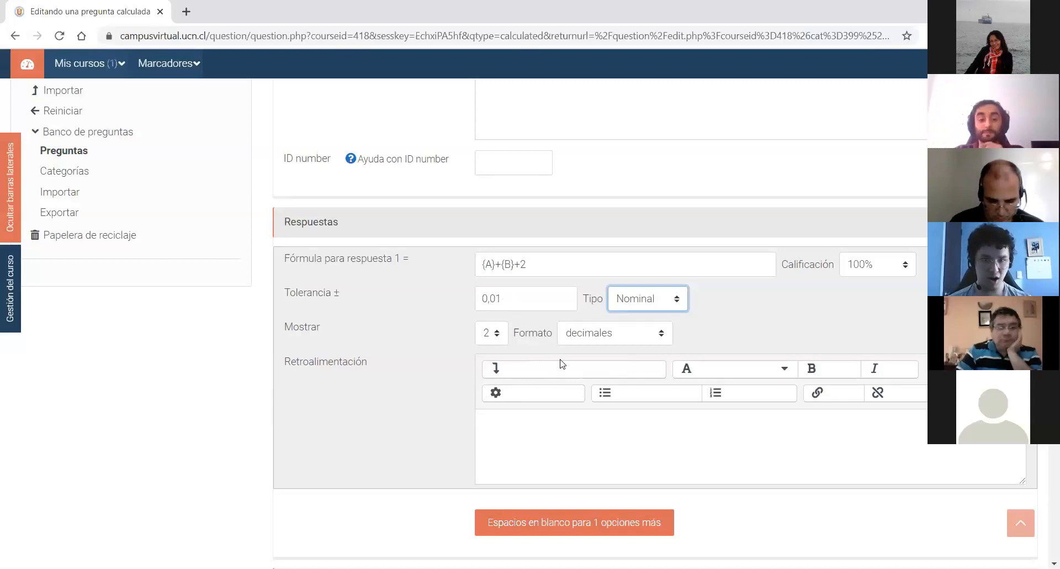
# - Add one more answer option with the formula {A}+{B} and a grade of 50%
pyautogui.scroll(-2, 562, 363)
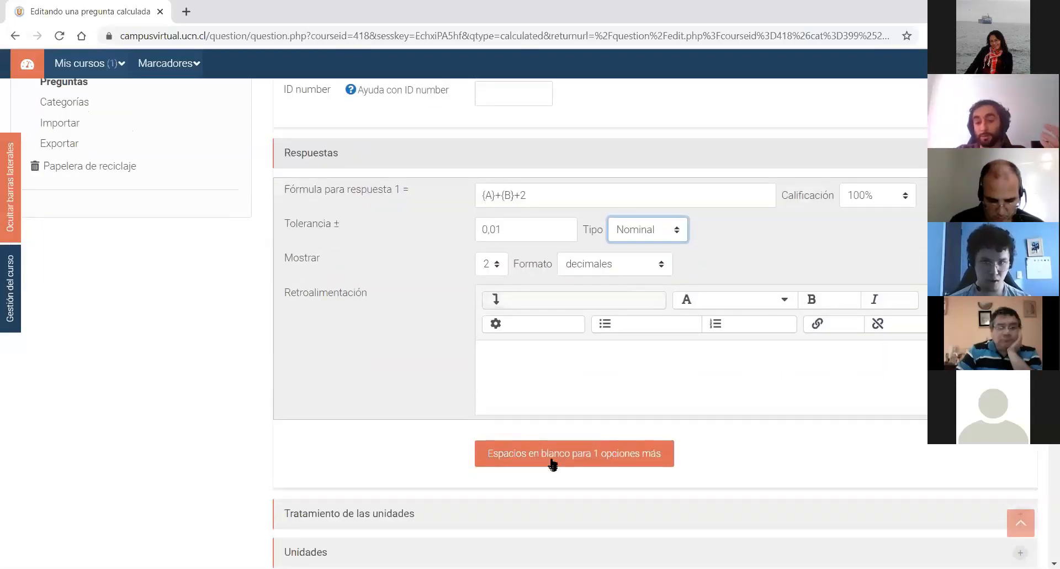
pyautogui.click(552, 460)
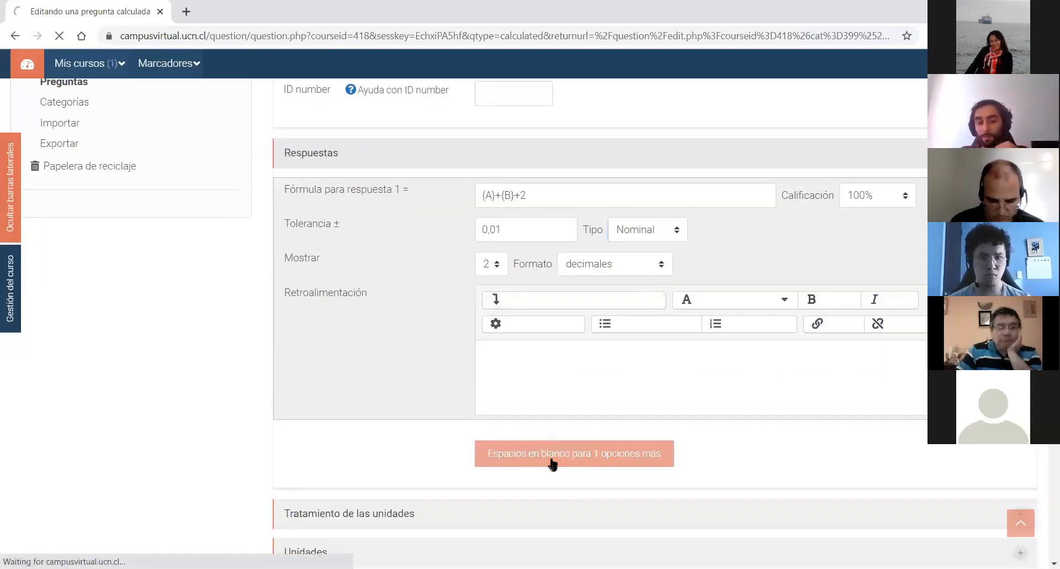
pyautogui.scroll(-4, 555, 461)
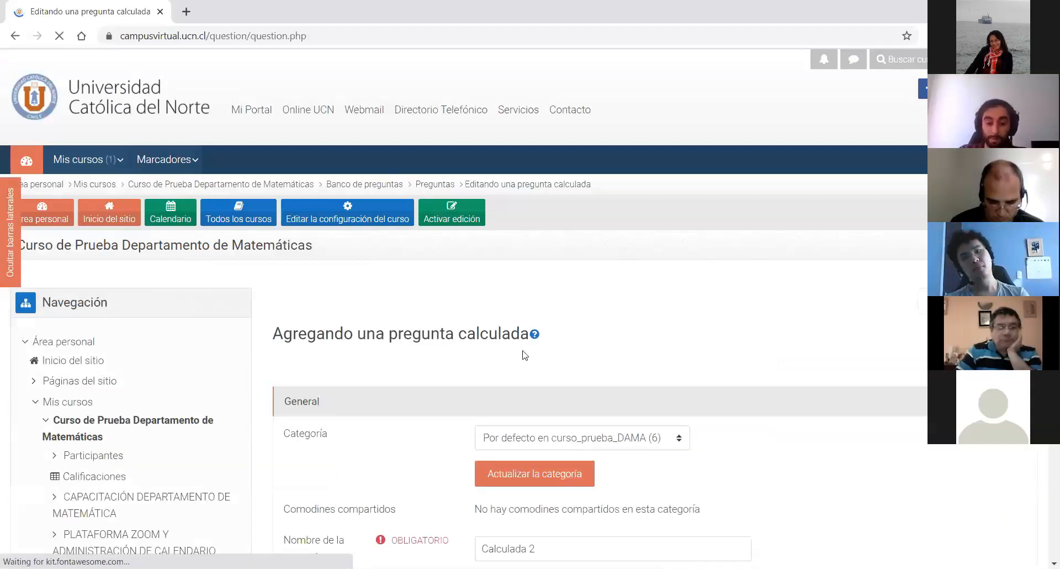
pyautogui.click(523, 351)
pyautogui.write('{A}+{')
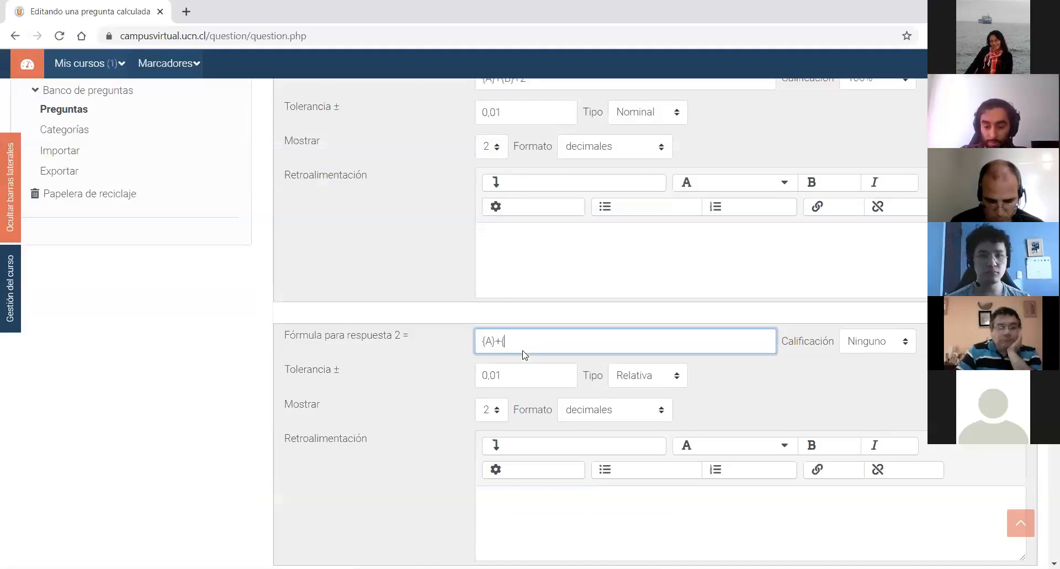
pyautogui.write('bB')
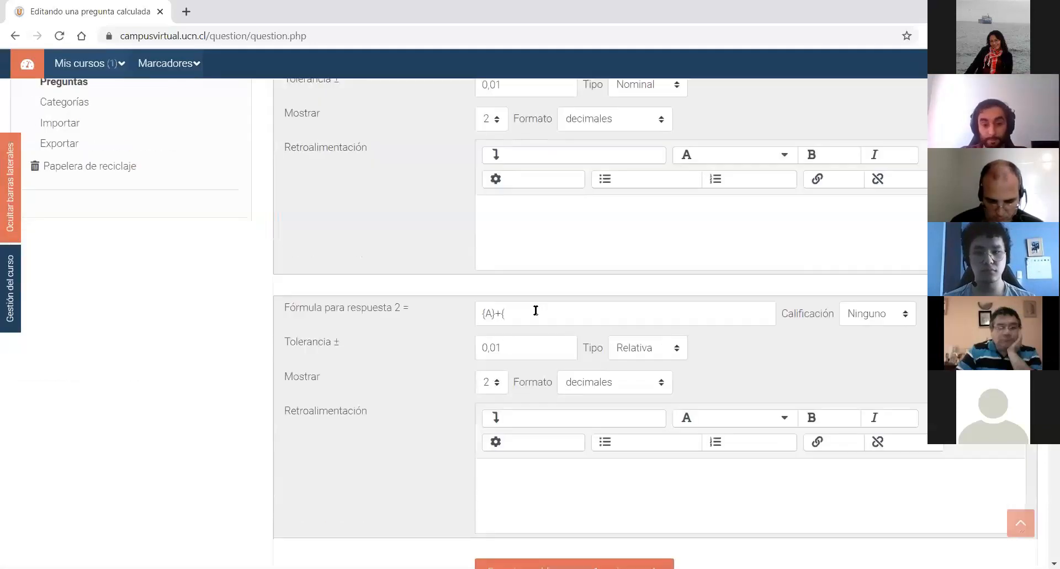
pyautogui.click(535, 310)
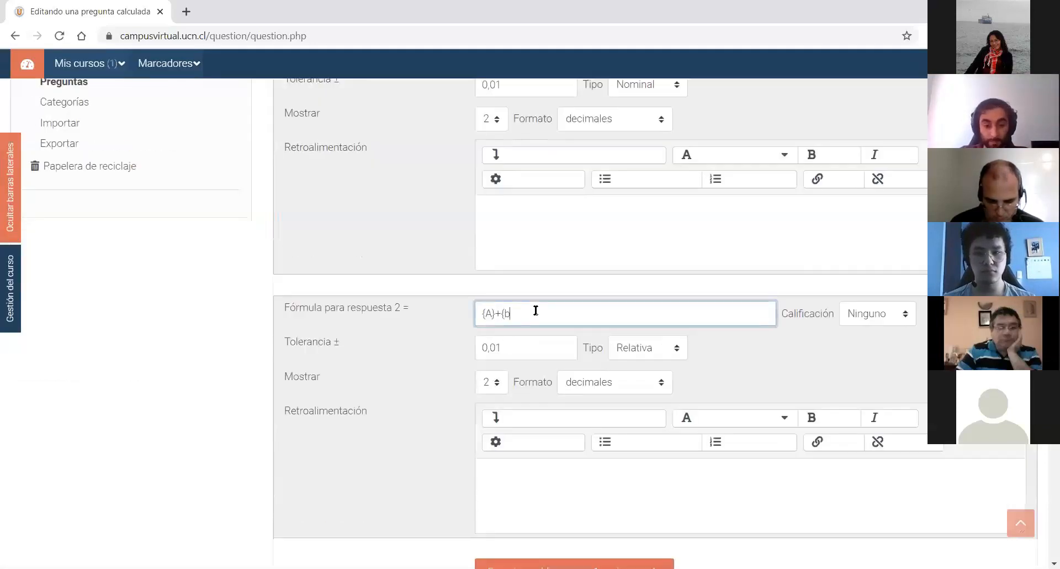
pyautogui.press('BackSpace')
pyautogui.write('B')
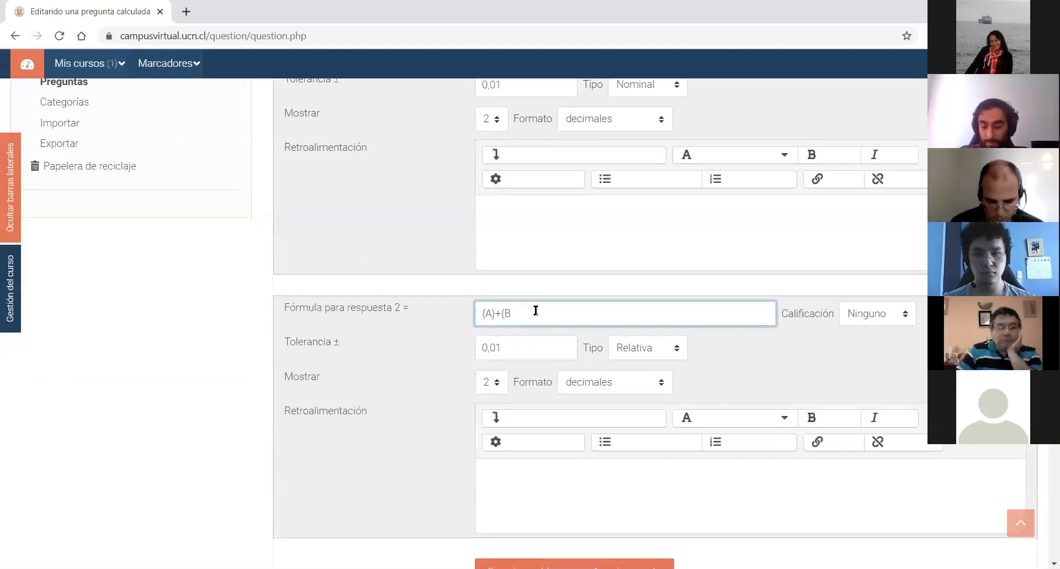
pyautogui.write('}')
pyautogui.click(842, 317)
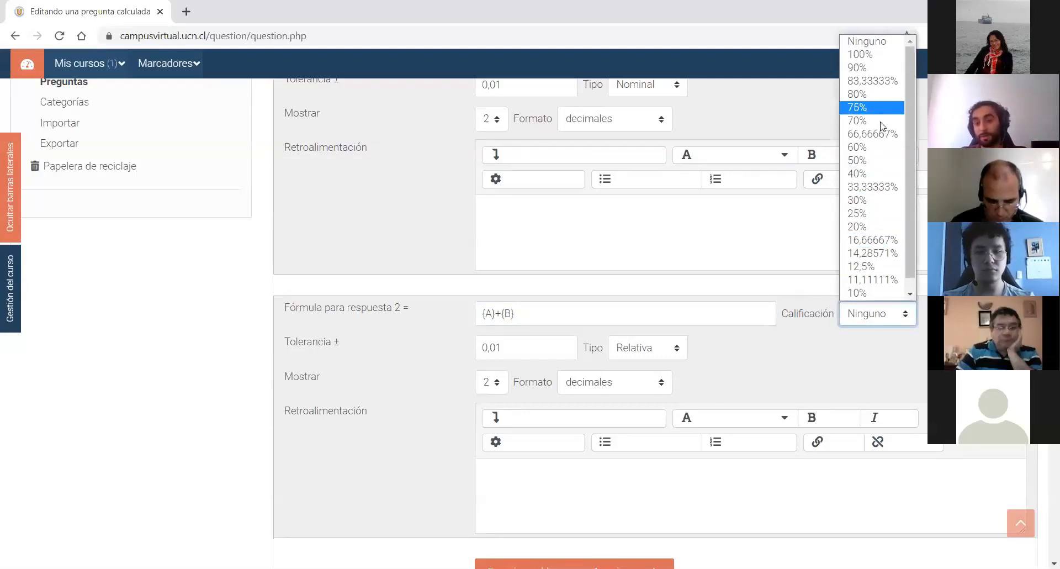
pyautogui.click(870, 164)
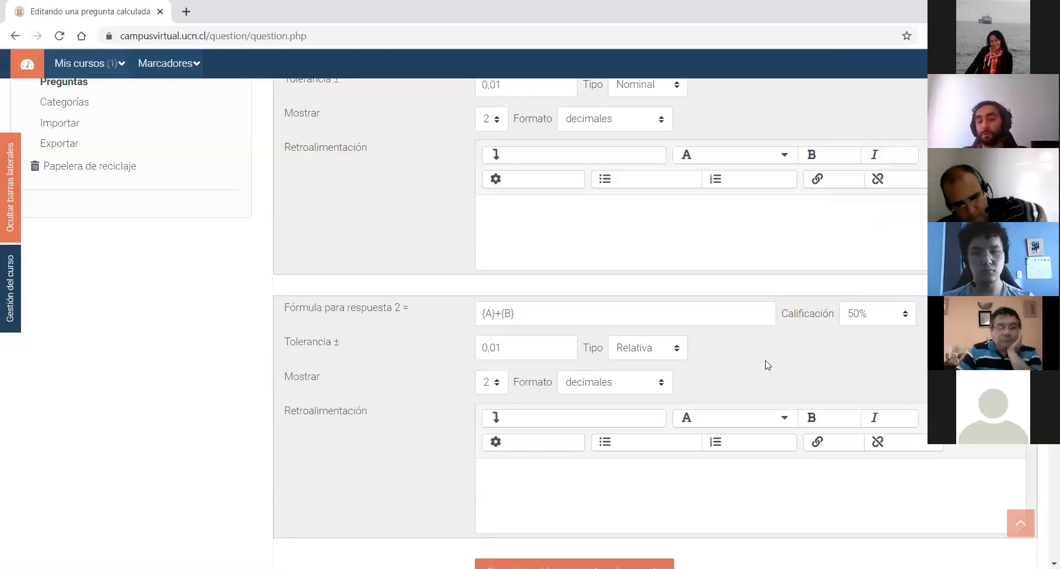
# - Expand the unit handling section (Tratamiento de las unidades) and examine its settings for unit use, penalty, input method and position
pyautogui.scroll(-1, 710, 408)
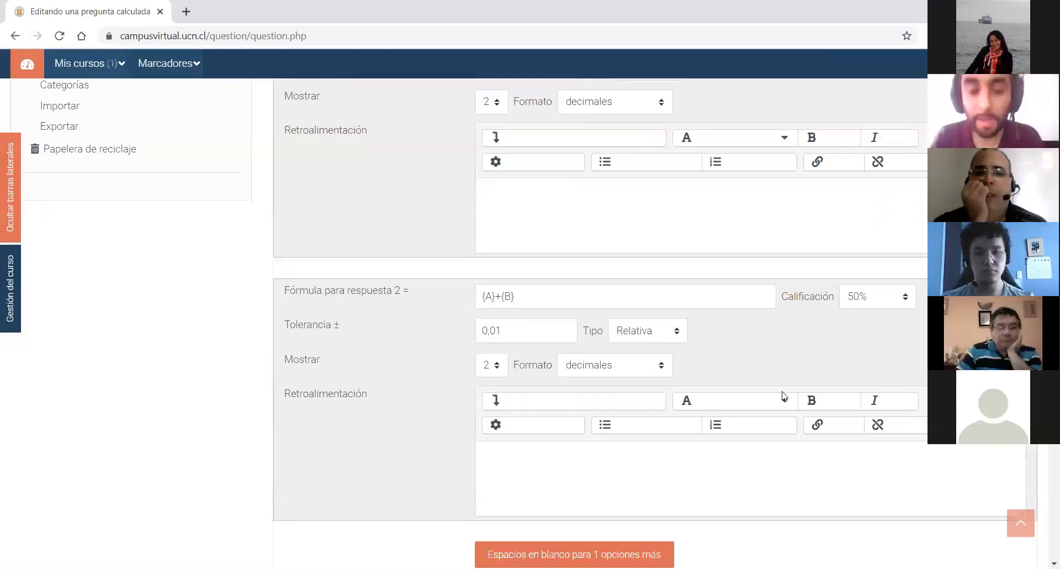
pyautogui.scroll(-5, 711, 411)
pyautogui.scroll(-2, 552, 343)
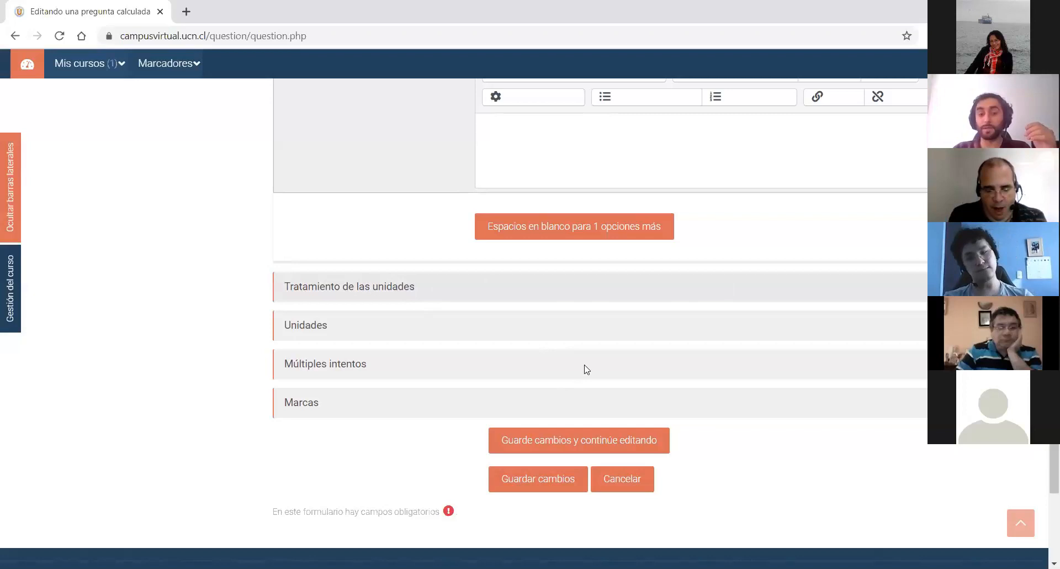
pyautogui.click(600, 292)
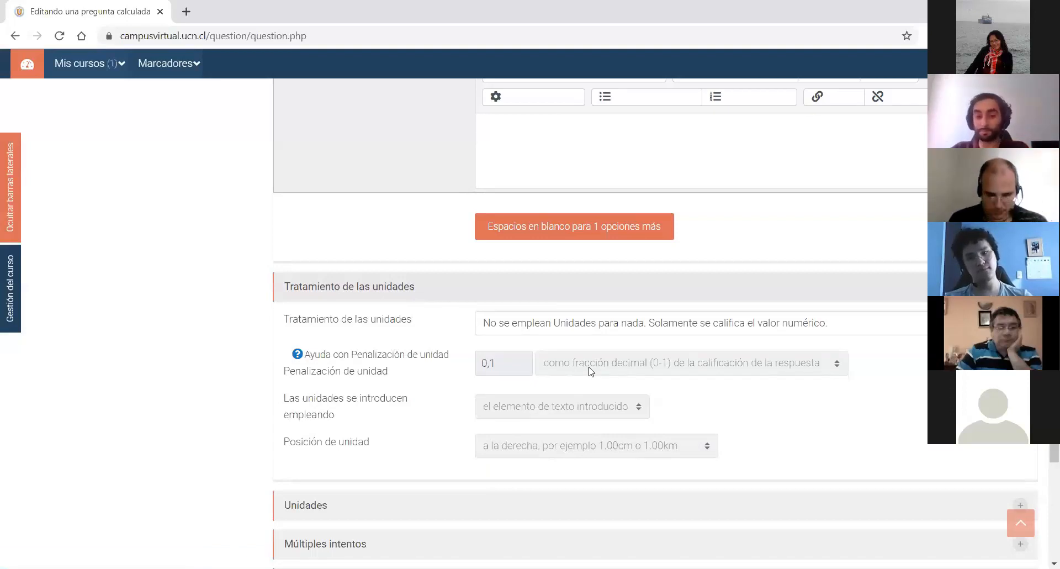
pyautogui.scroll(-1, 398, 394)
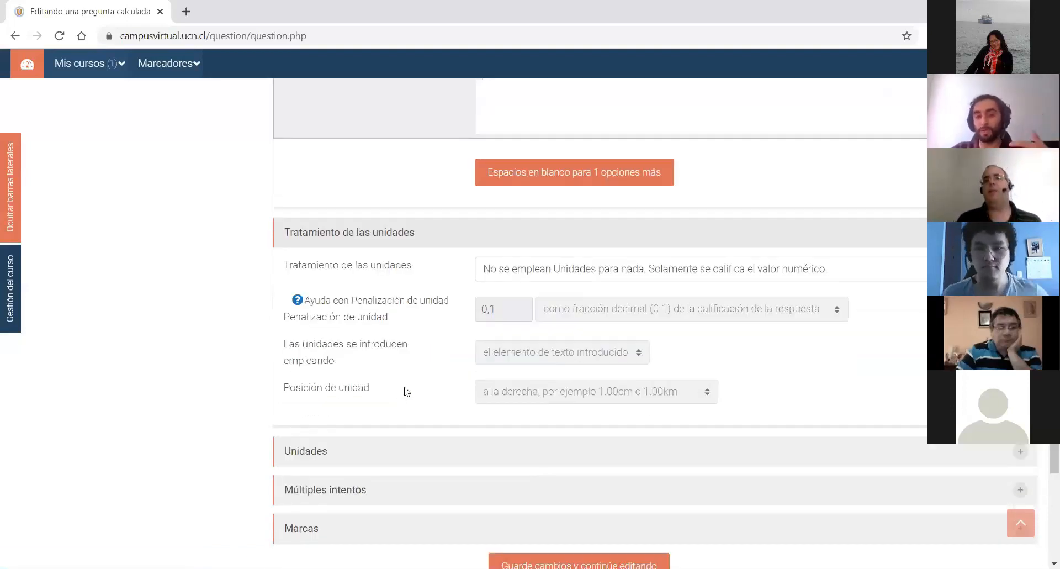
pyautogui.scroll(-1, 420, 390)
pyautogui.scroll(-3, 419, 390)
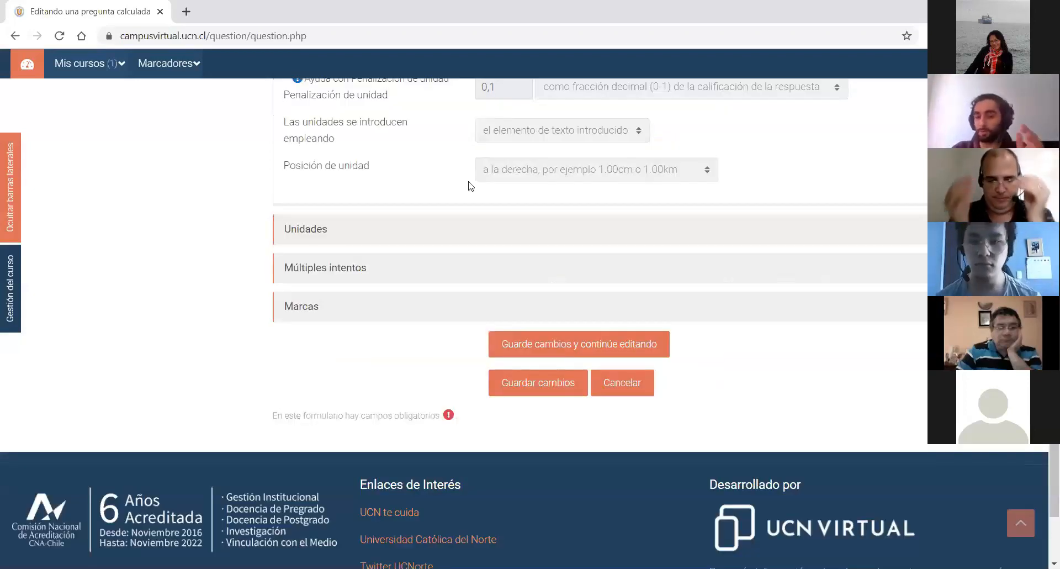
pyautogui.scroll(2, 469, 185)
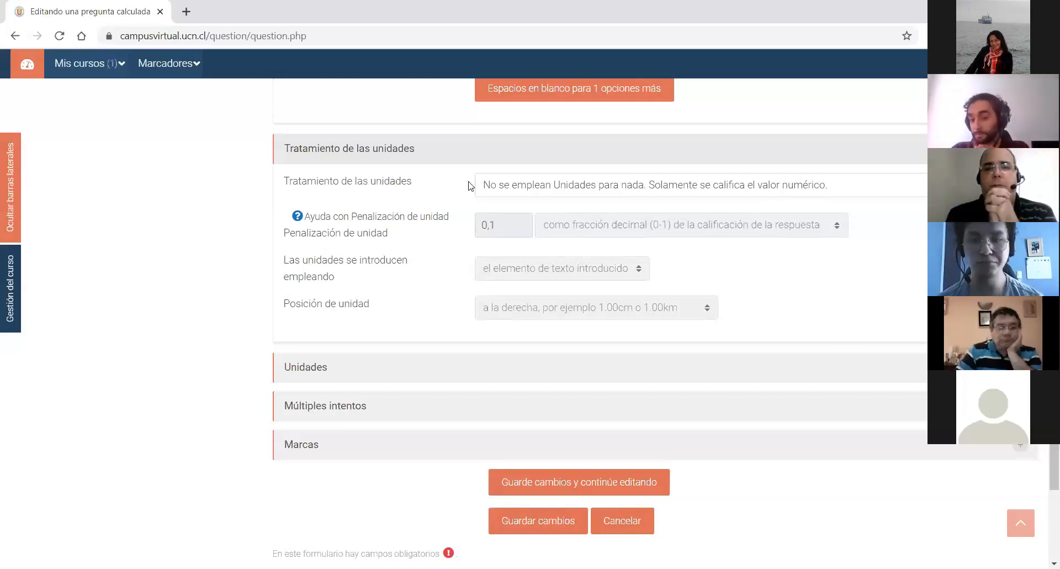
pyautogui.scroll(-1, 389, 284)
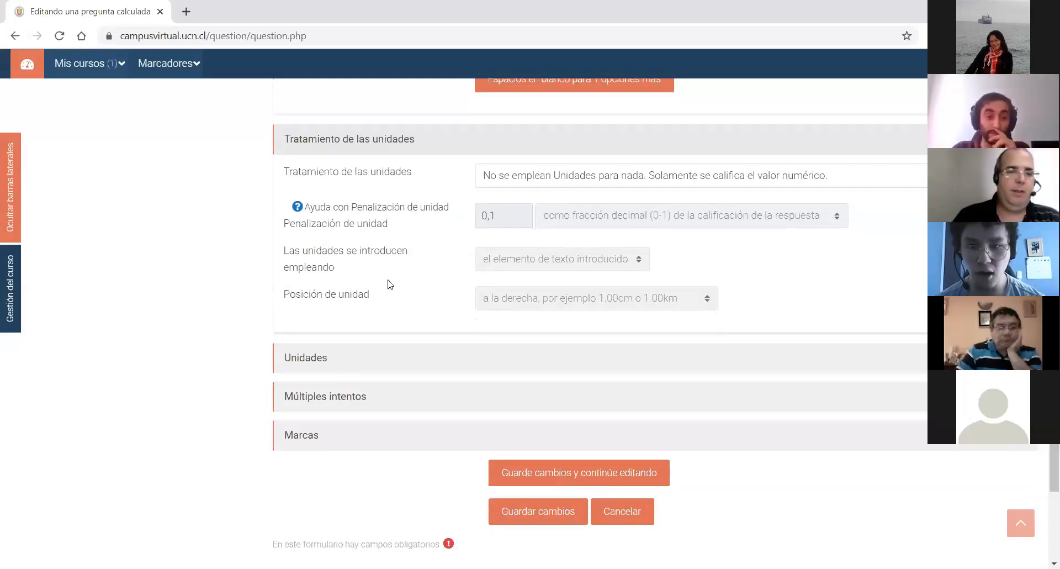
pyautogui.scroll(3, 460, 259)
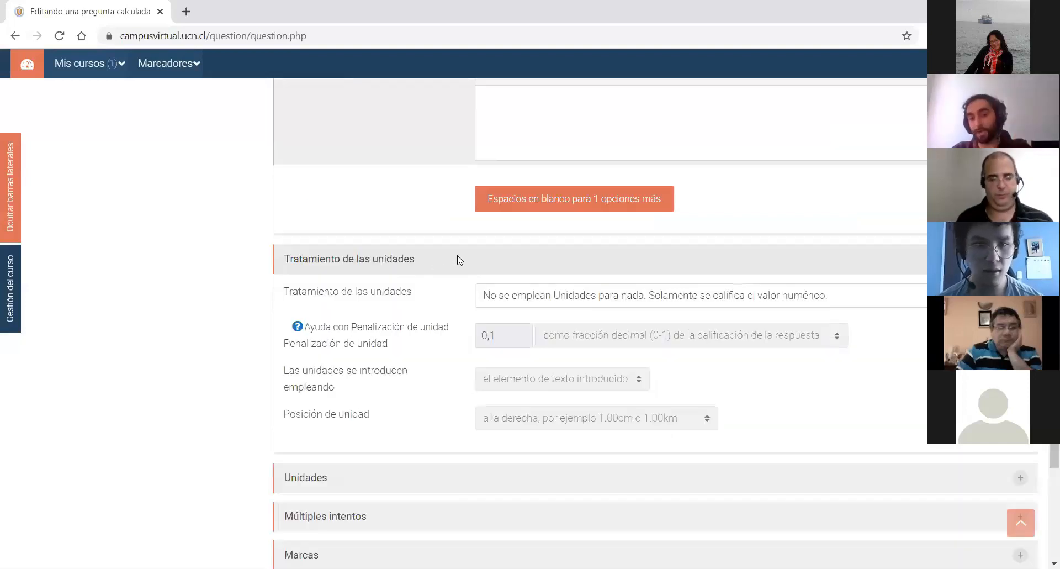
pyautogui.scroll(4, 457, 259)
pyautogui.scroll(-1, 457, 259)
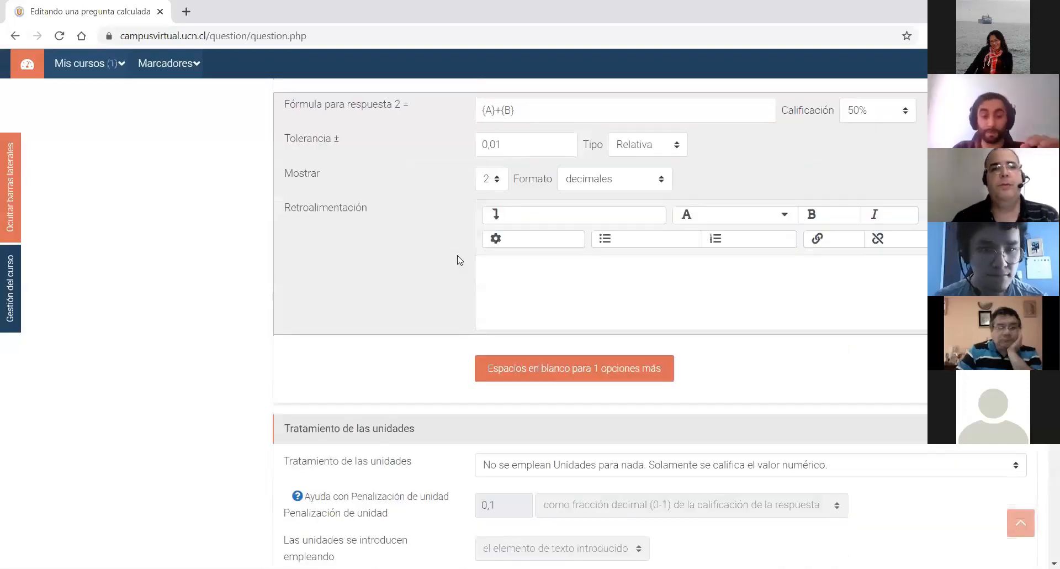
# - Expand the multiple attempts section (Múltiples intentos) and examine its penalty per incorrect attempt and the hint fields Pista 1 and Pista 2
pyautogui.scroll(-7, 459, 259)
pyautogui.scroll(1, 416, 272)
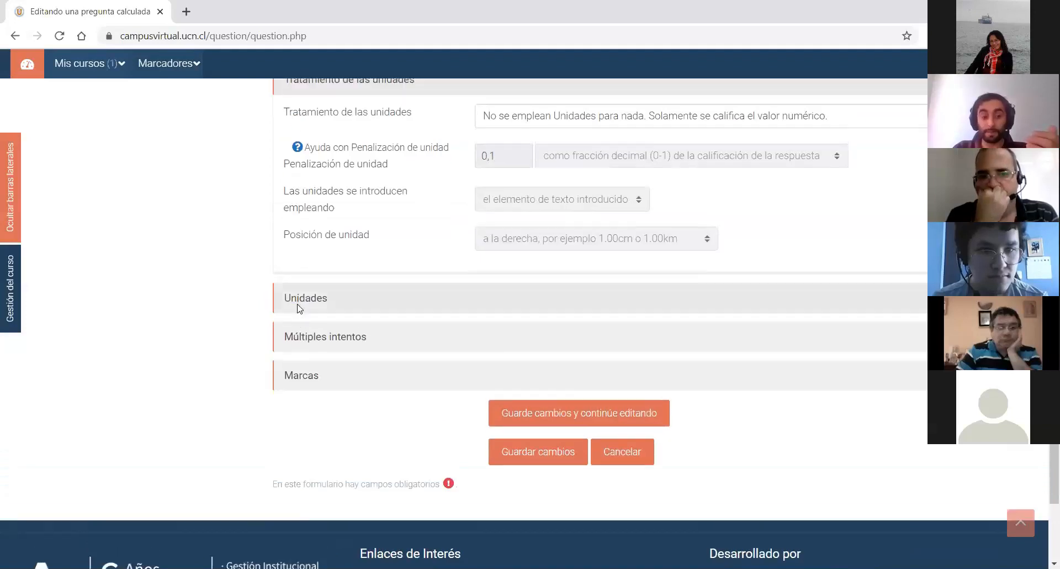
pyautogui.scroll(-1, 310, 306)
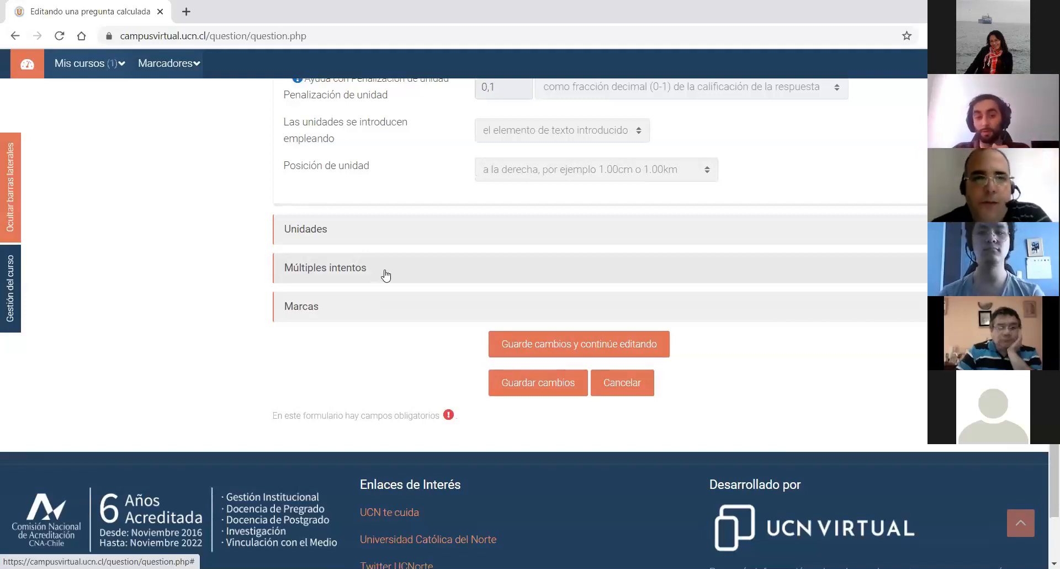
pyautogui.click(386, 276)
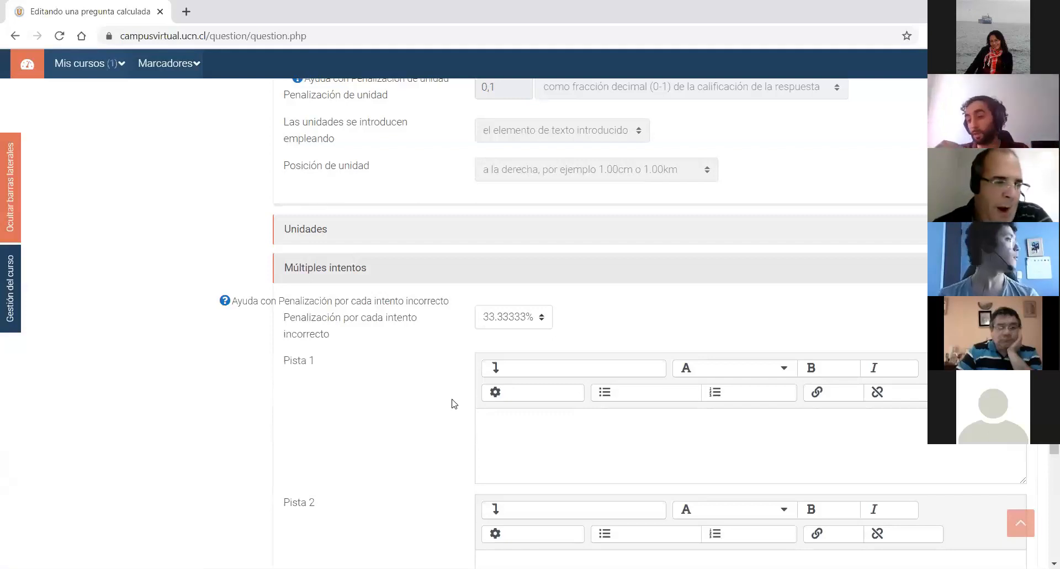
pyautogui.scroll(-2, 481, 415)
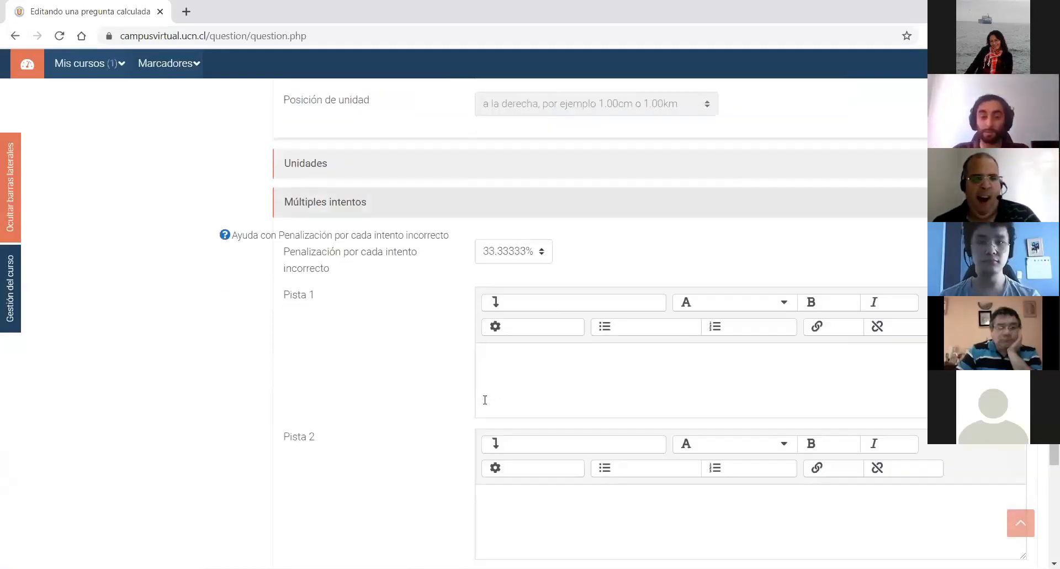
pyautogui.scroll(-2, 598, 234)
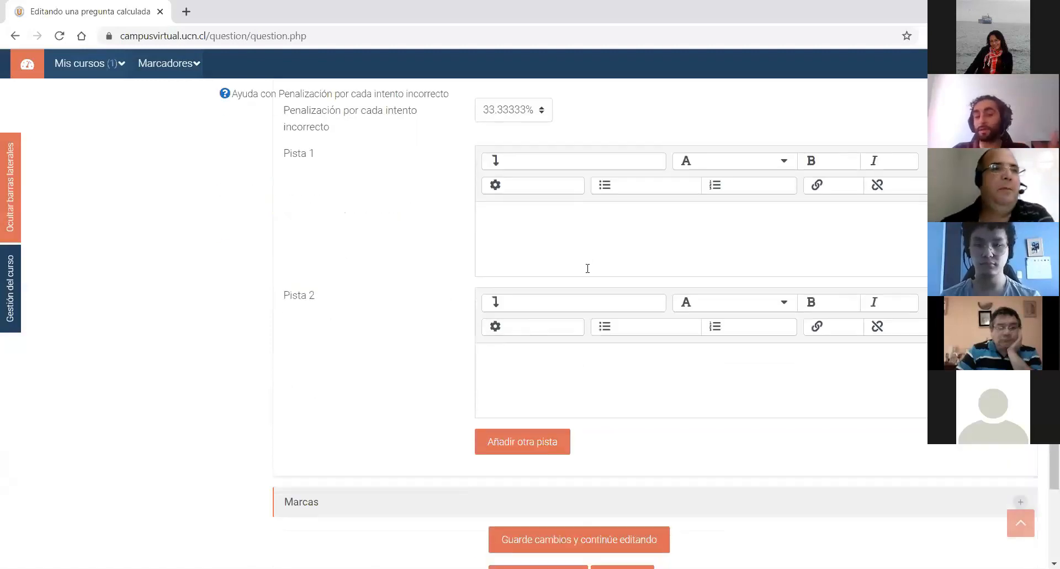
pyautogui.scroll(1, 635, 265)
pyautogui.scroll(-3, 634, 276)
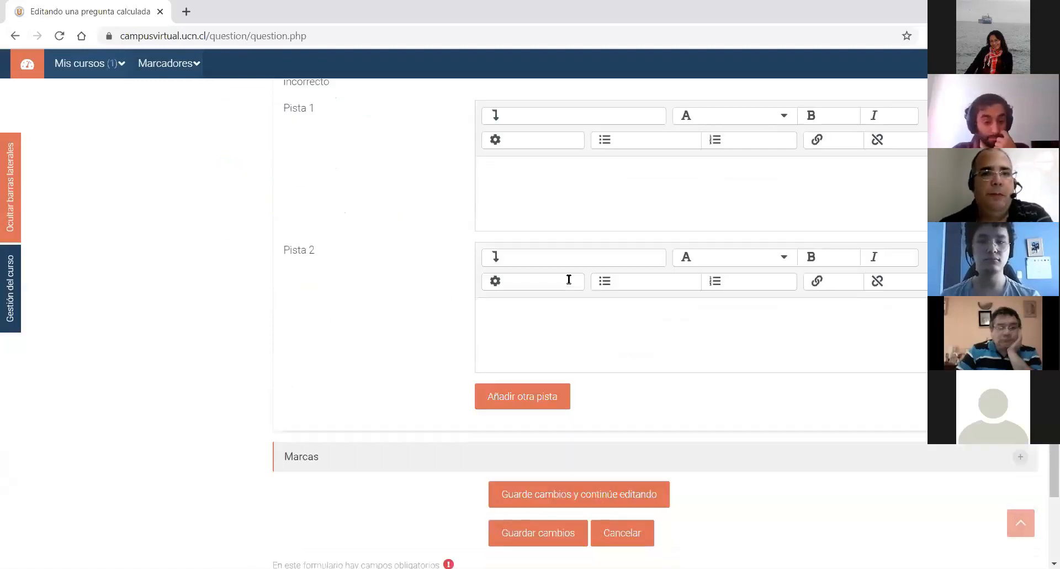
pyautogui.scroll(-1, 568, 279)
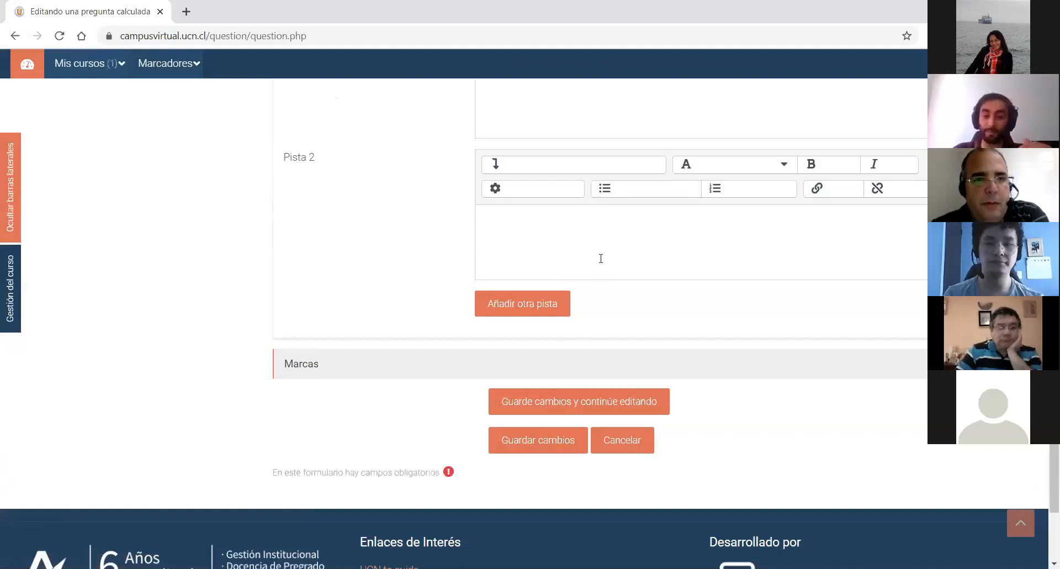
# - Save the question and proceed through the wildcard dataset properties, keeping the same private dataset for A and B and No sincronizar
pyautogui.click(535, 442)
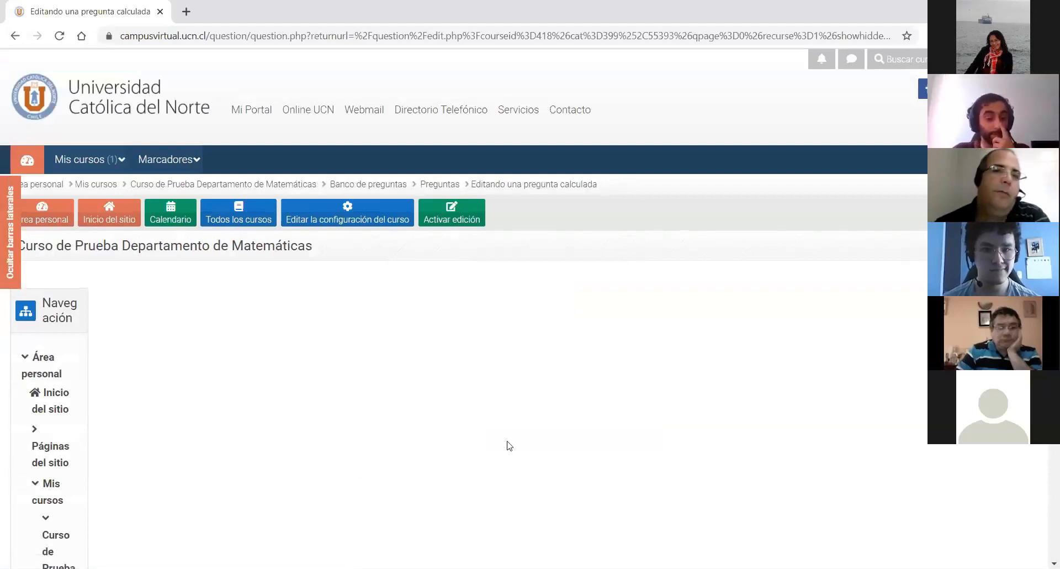
pyautogui.scroll(-1, 478, 330)
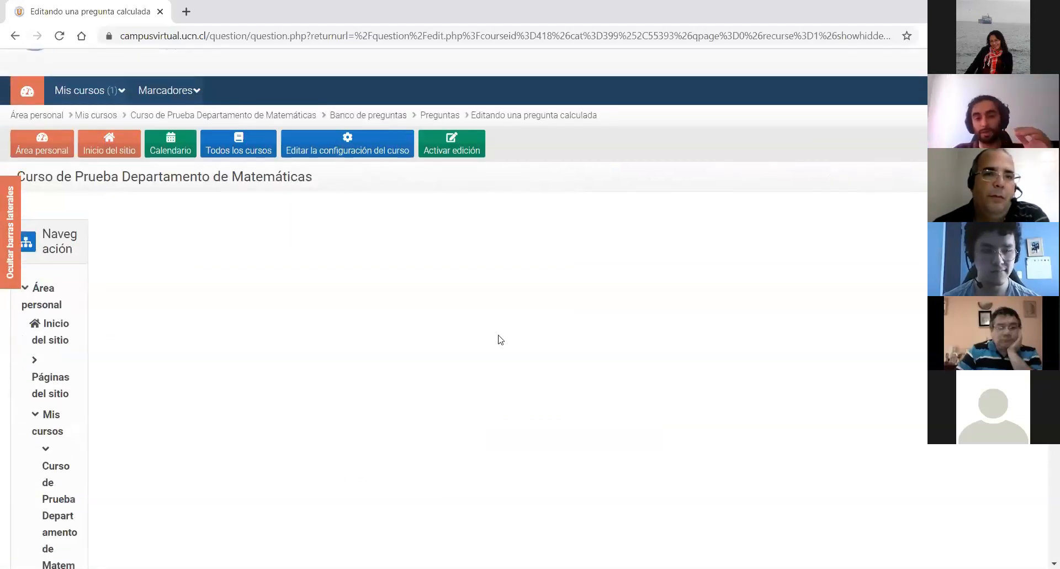
pyautogui.scroll(-5, 500, 328)
pyautogui.scroll(-12, 501, 324)
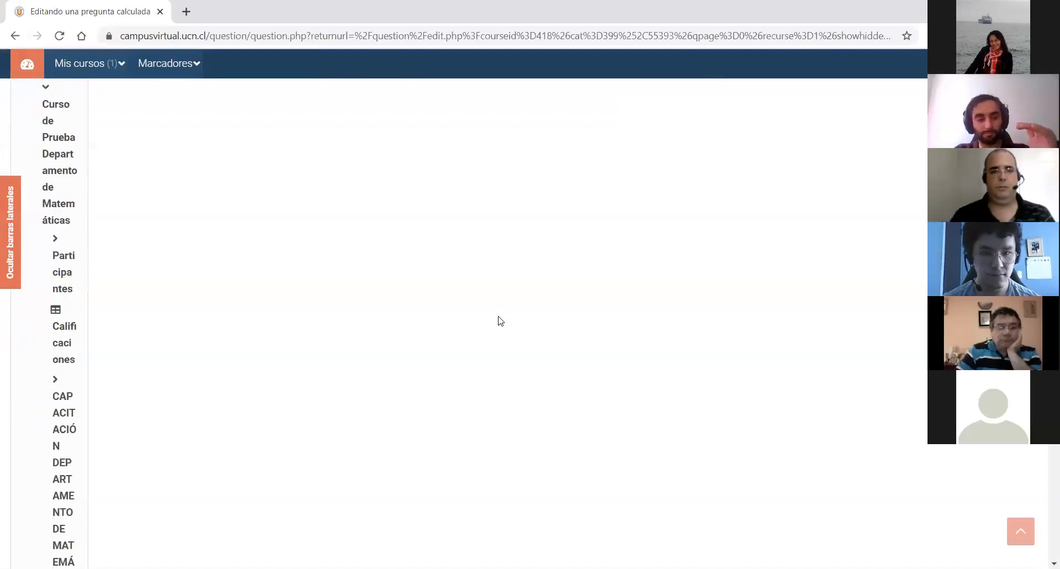
pyautogui.scroll(-1, 500, 316)
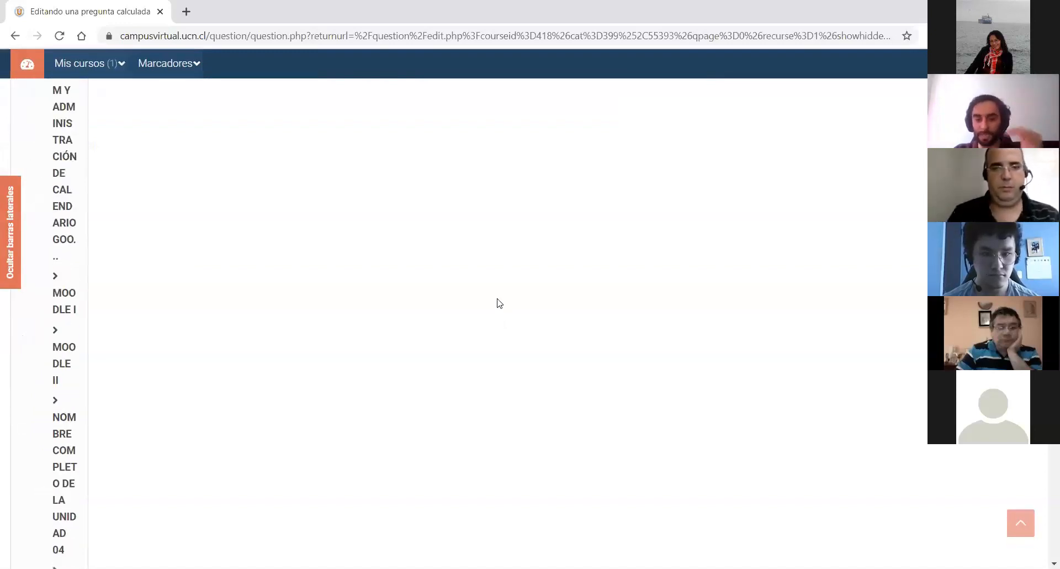
pyautogui.scroll(-1, 498, 305)
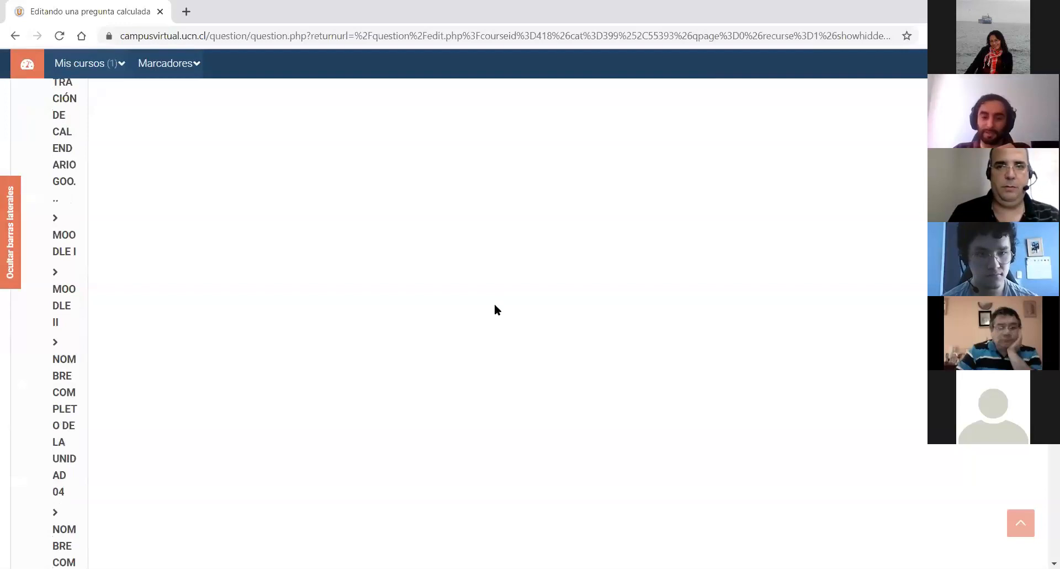
pyautogui.scroll(-15, 494, 305)
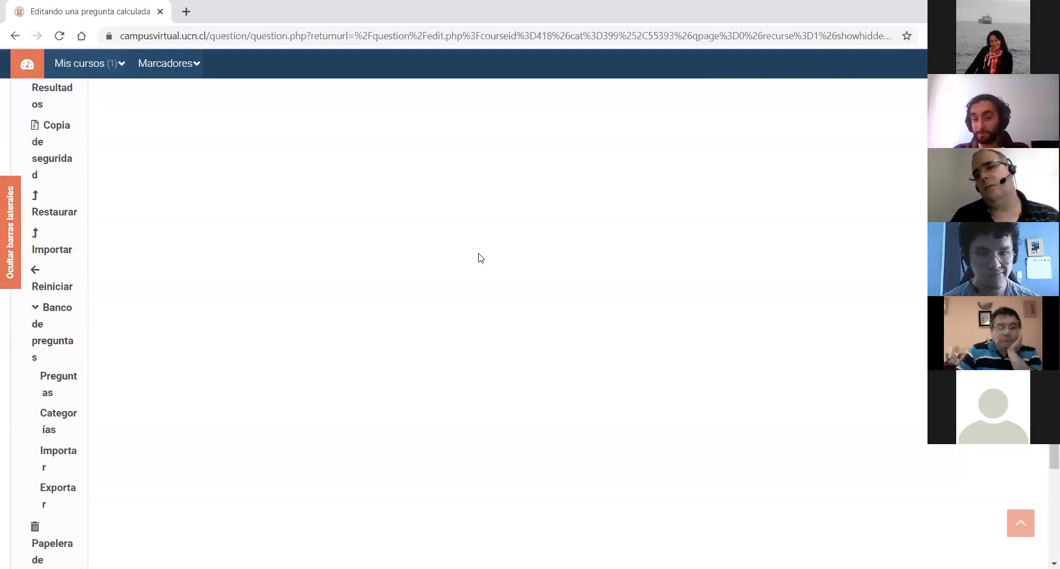
pyautogui.scroll(-8, 479, 258)
pyautogui.scroll(20, 479, 258)
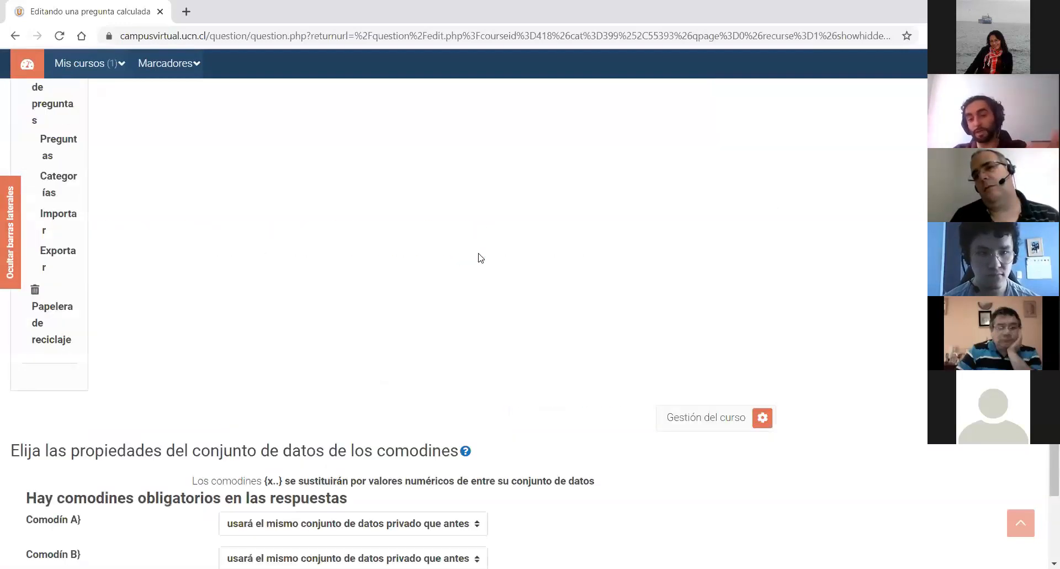
pyautogui.scroll(-20, 479, 268)
pyautogui.scroll(-7, 478, 270)
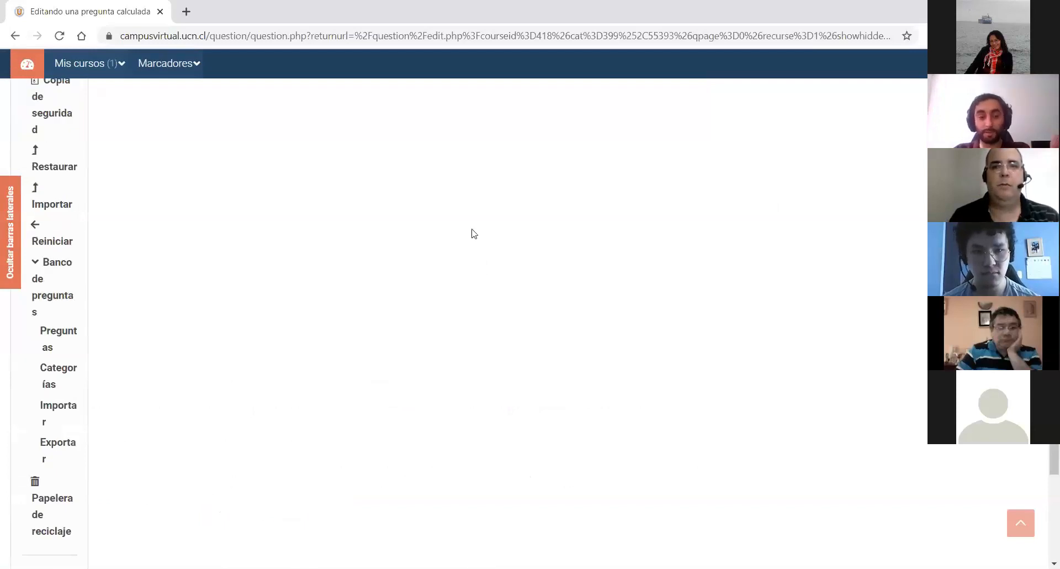
pyautogui.scroll(-6, 323, 94)
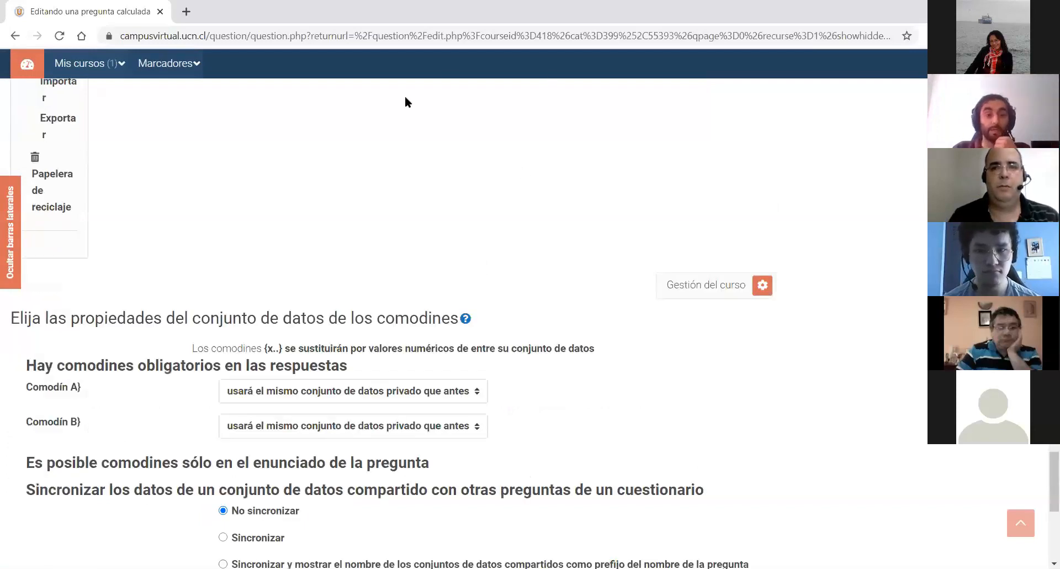
pyautogui.scroll(-3, 66, 230)
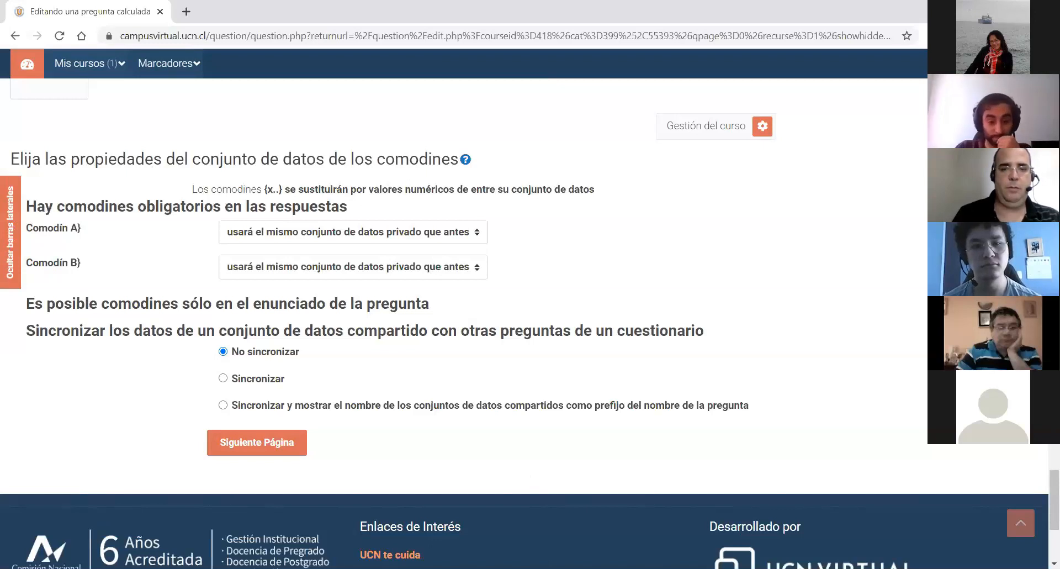
pyautogui.click(270, 446)
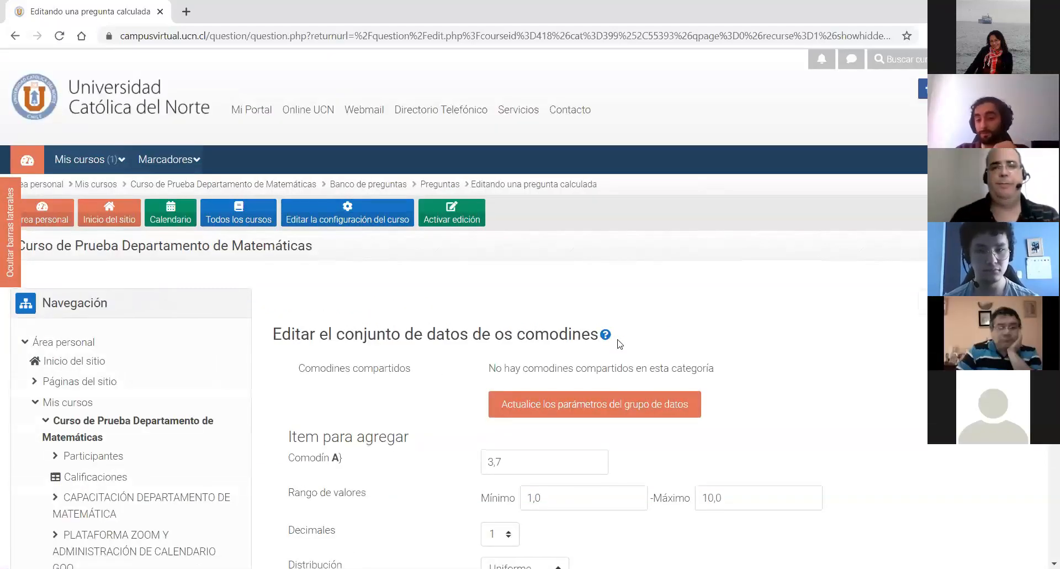
# - Set wildcard A's decimals to 0 and the minimum of its value range to -5
pyautogui.scroll(-5, 718, 359)
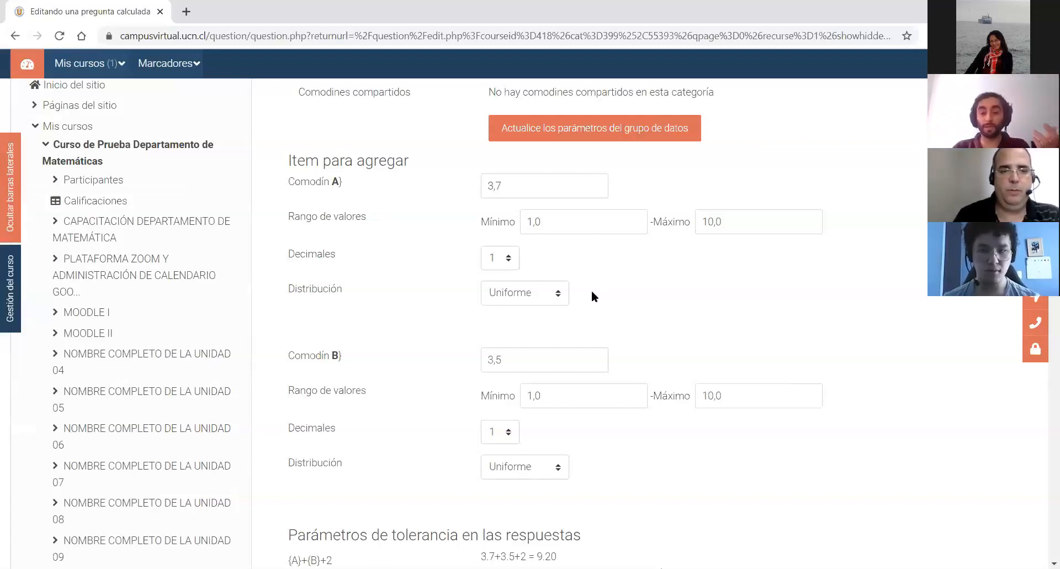
pyautogui.click(497, 260)
pyautogui.click(494, 276)
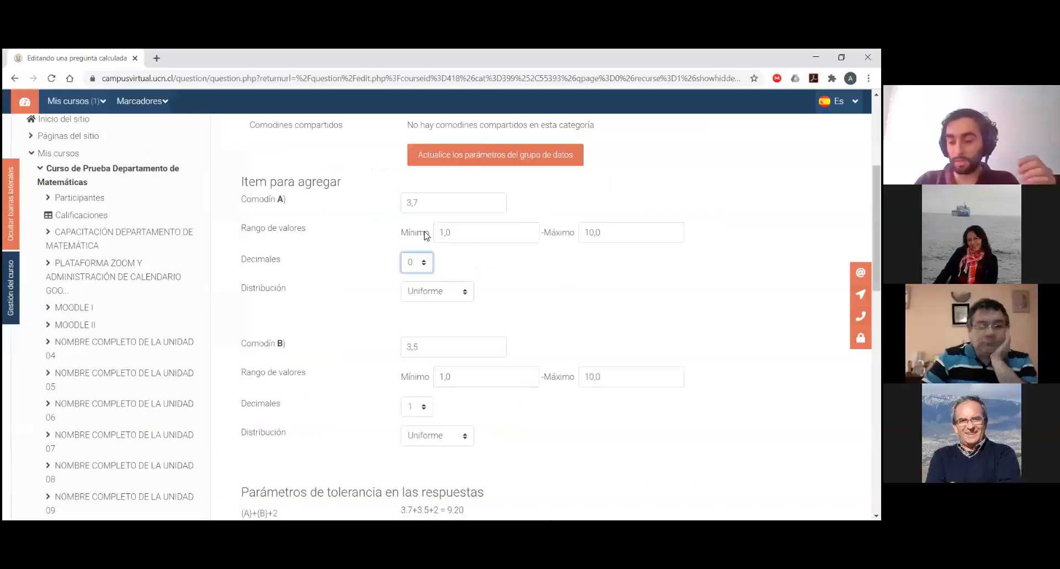
pyautogui.click(510, 221)
pyautogui.press('BackSpace')
pyautogui.press('BackSpace')
pyautogui.press('BackSpace')
pyautogui.write('-5')
pyautogui.click(663, 302)
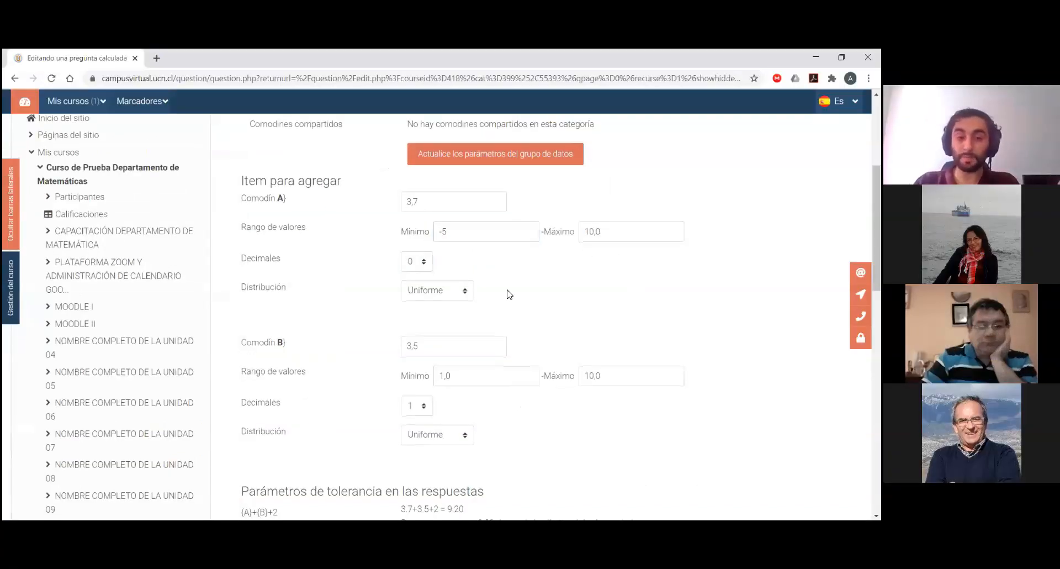
pyautogui.scroll(-1, 481, 331)
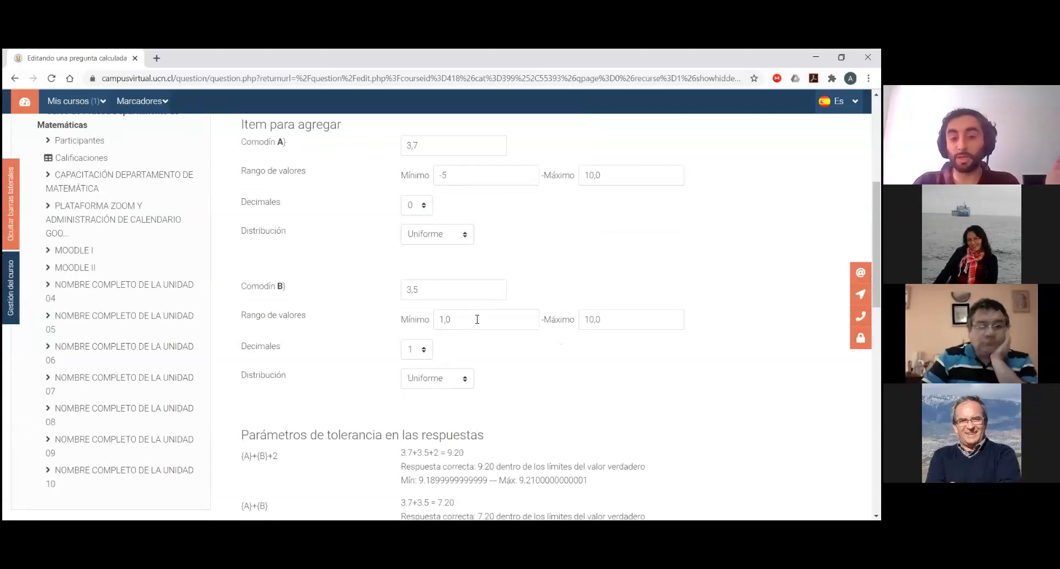
# - Set the value range of wildcard B to a minimum of 2 and a maximum of 20
pyautogui.click(452, 317)
pyautogui.doubleClick(453, 318)
pyautogui.write('2')
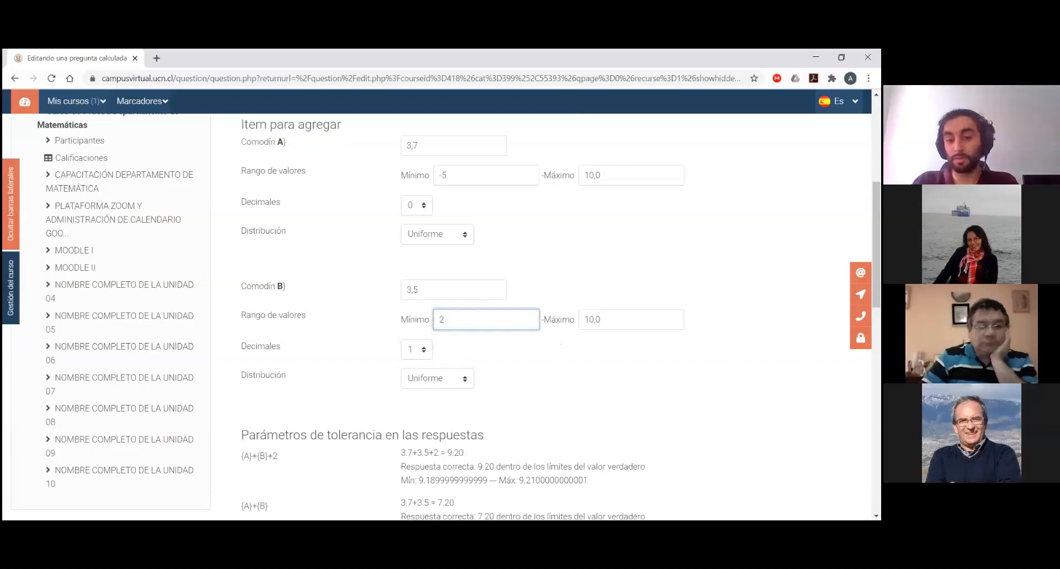
pyautogui.press('Tab')
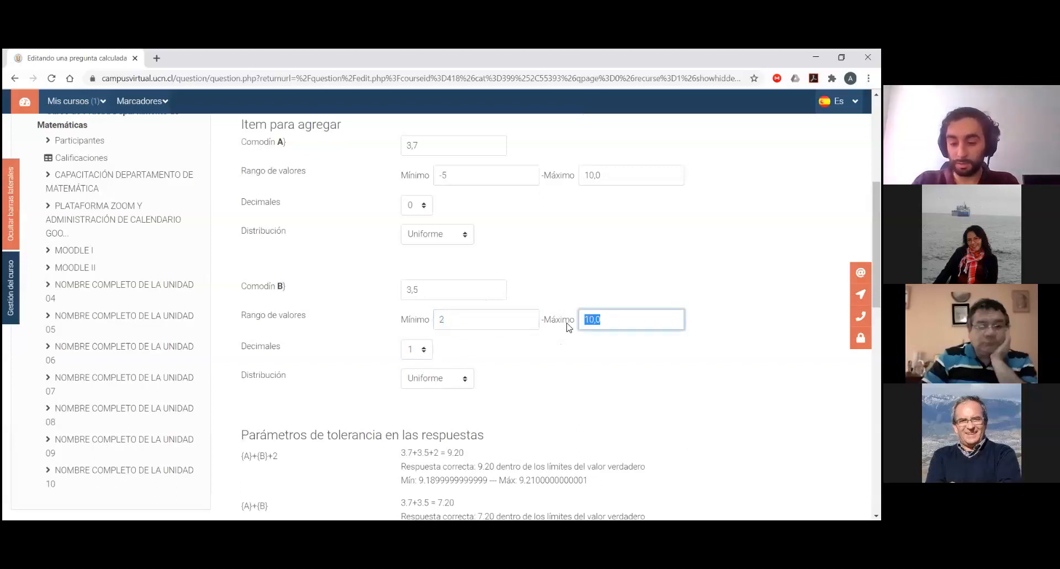
pyautogui.write('20')
pyautogui.click(559, 356)
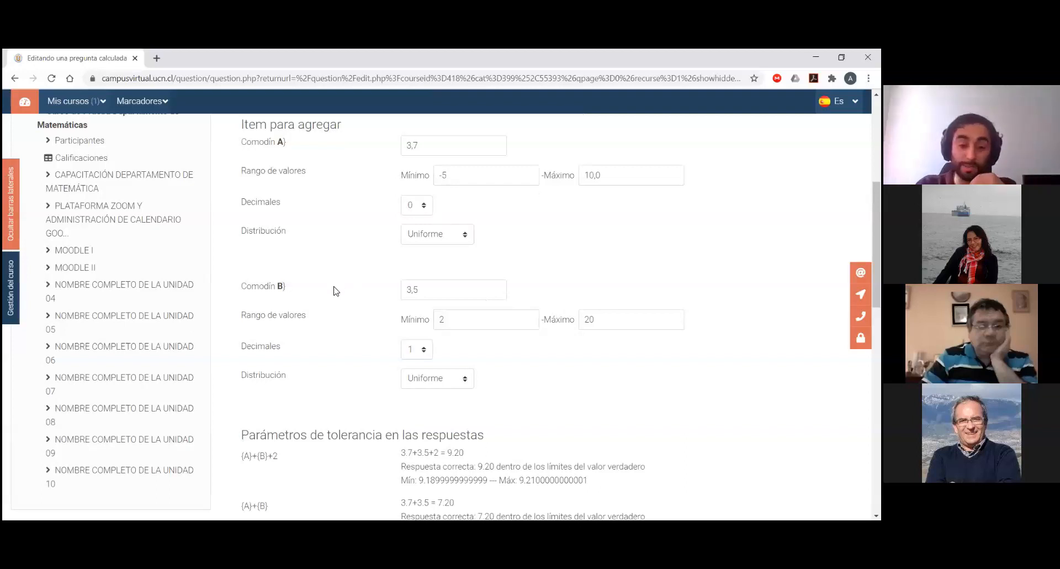
# - Add 20 new sets of wildcard values to the calculated question
pyautogui.scroll(-1, 333, 291)
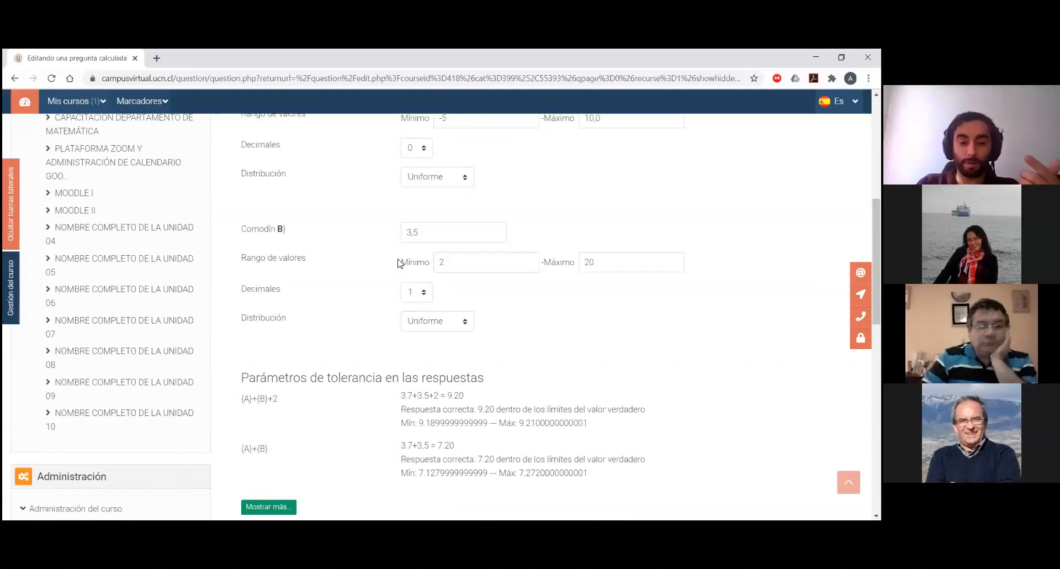
pyautogui.scroll(-3, 400, 263)
pyautogui.scroll(1, 403, 240)
pyautogui.scroll(-2, 407, 269)
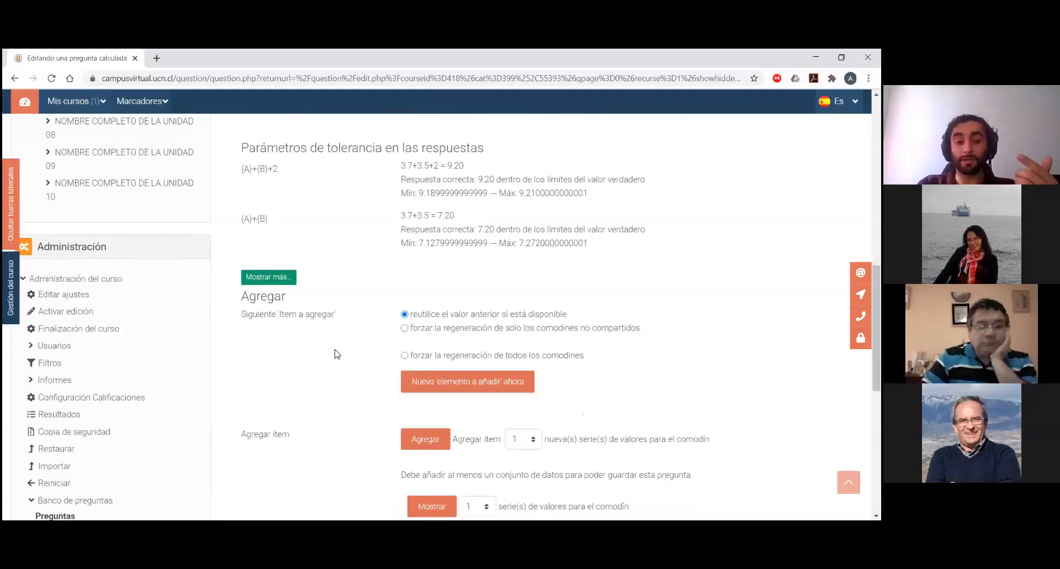
pyautogui.scroll(-2, 428, 334)
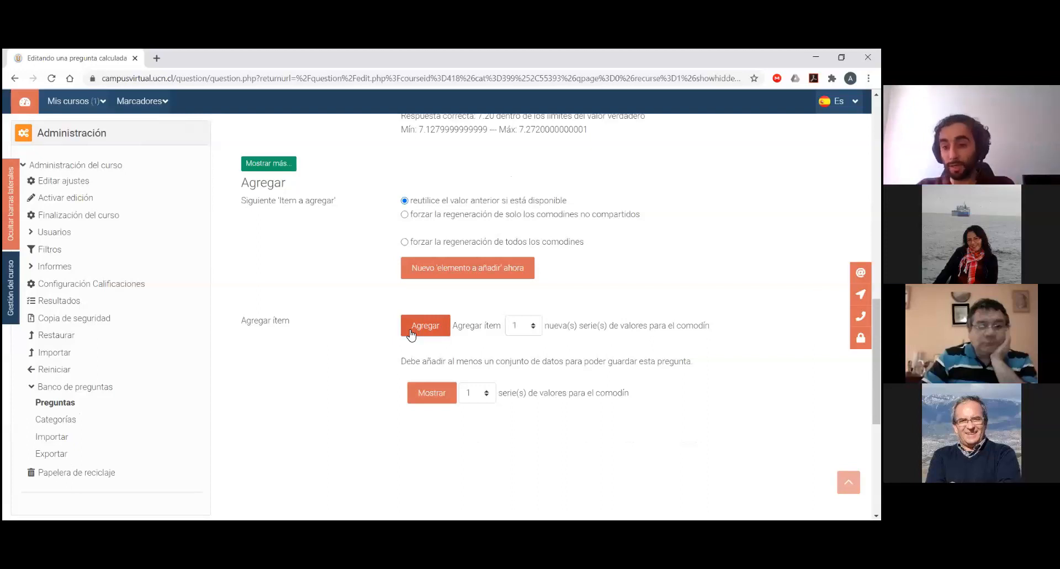
pyautogui.click(519, 325)
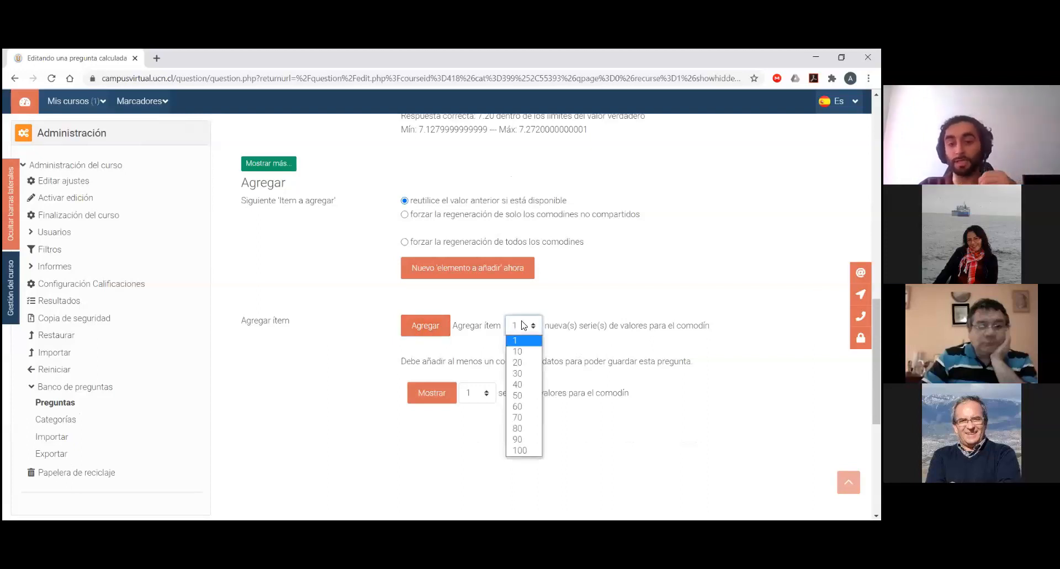
pyautogui.click(515, 362)
pyautogui.click(414, 326)
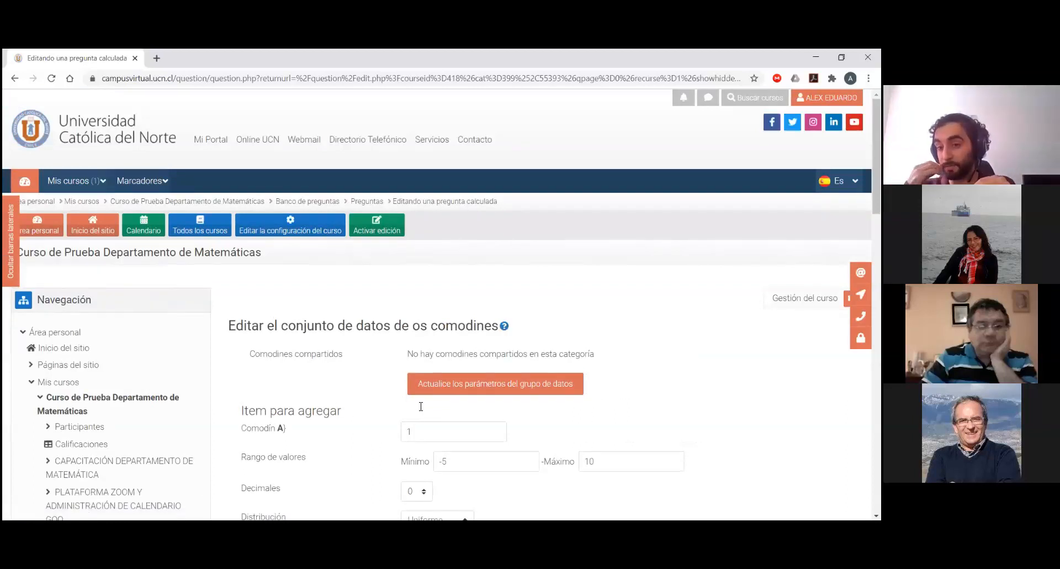
# - Examine the wildcard ranges, the answer tolerance parameters and the values and correct answers of the last generated set
pyautogui.scroll(-3, 421, 406)
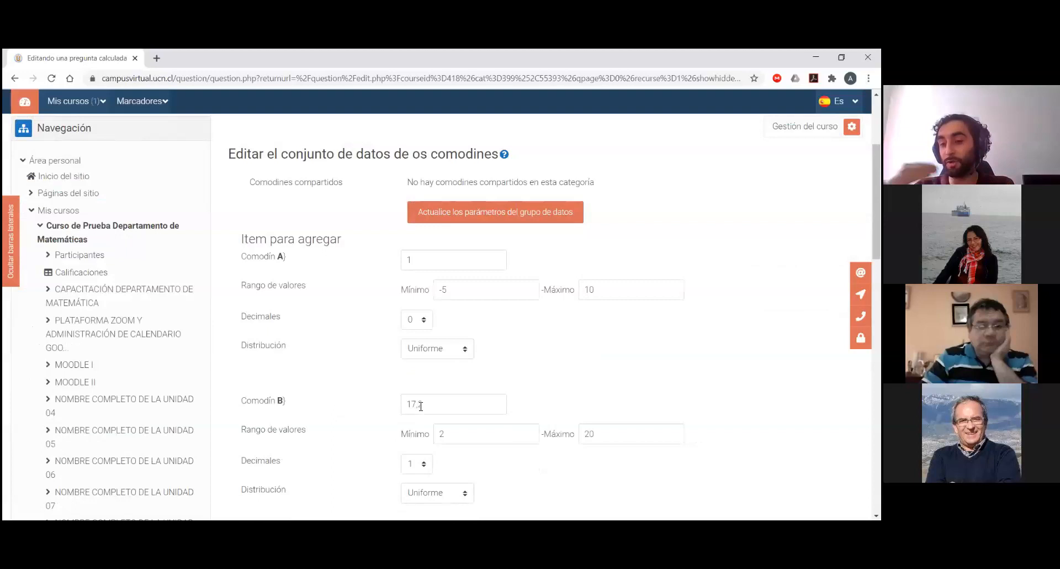
pyautogui.scroll(-2, 441, 406)
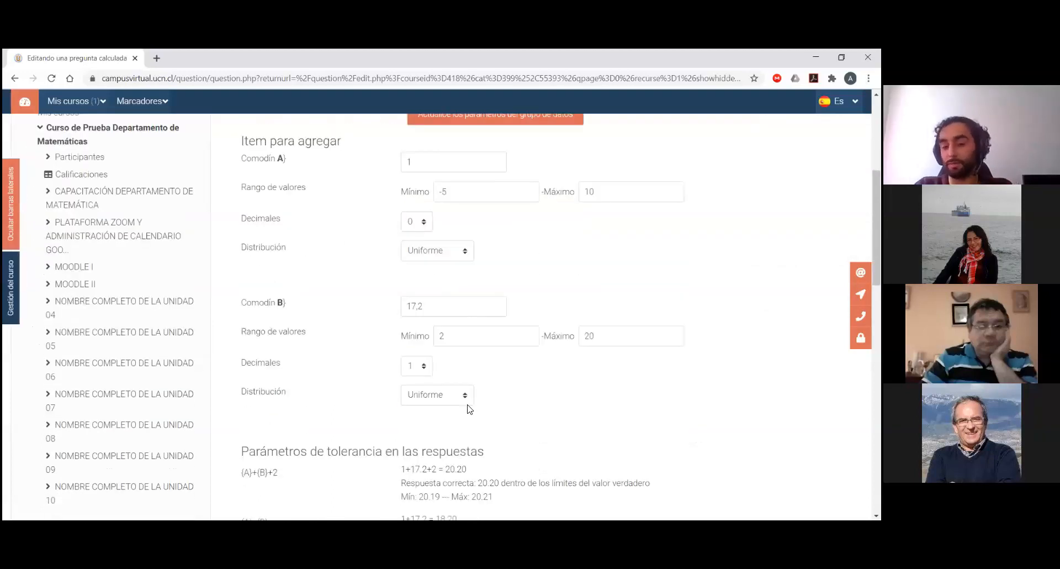
pyautogui.scroll(-1, 470, 410)
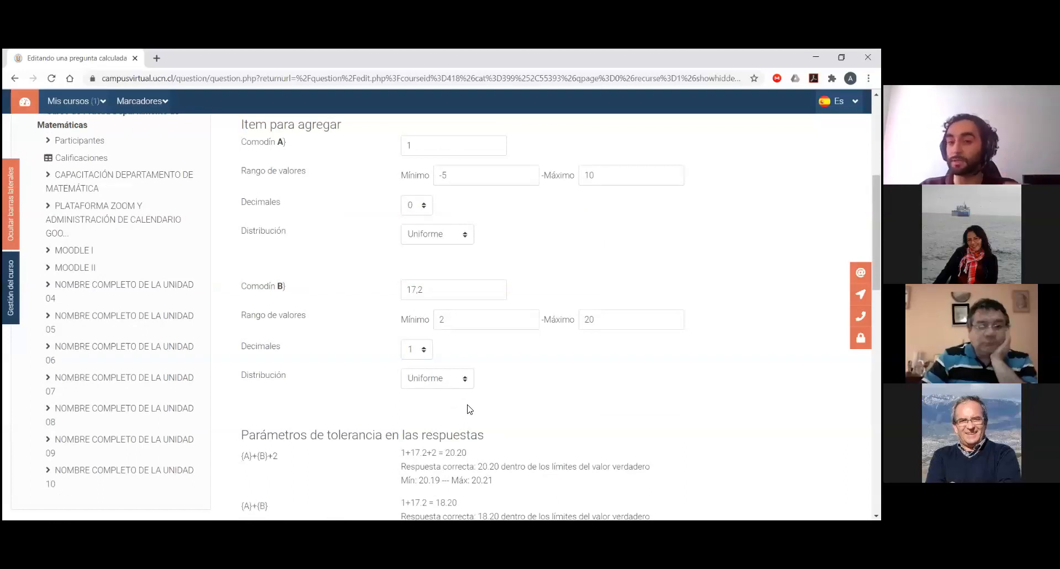
pyautogui.scroll(-2, 381, 408)
pyautogui.scroll(-2, 428, 334)
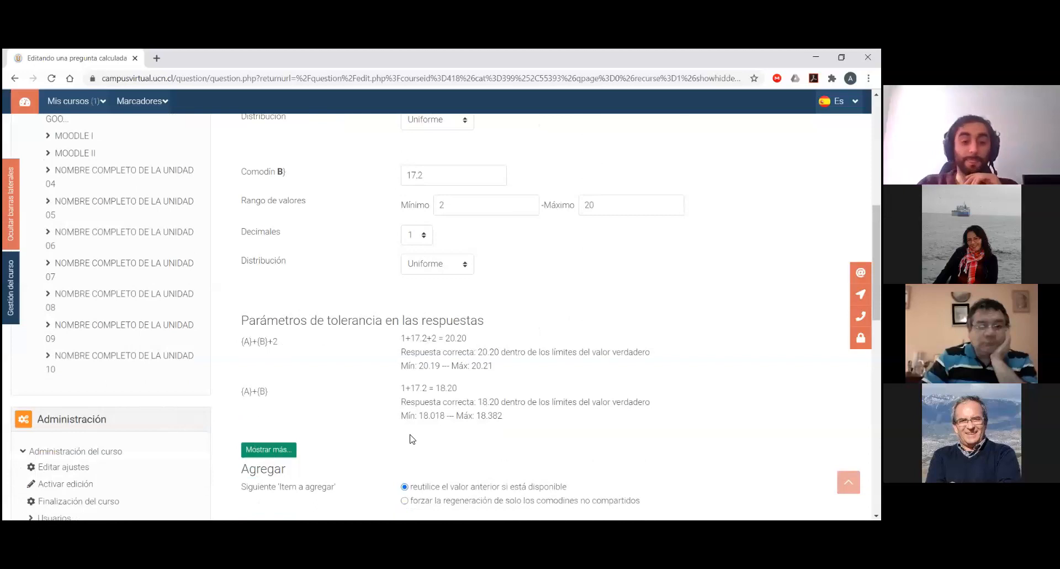
pyautogui.scroll(-2, 436, 375)
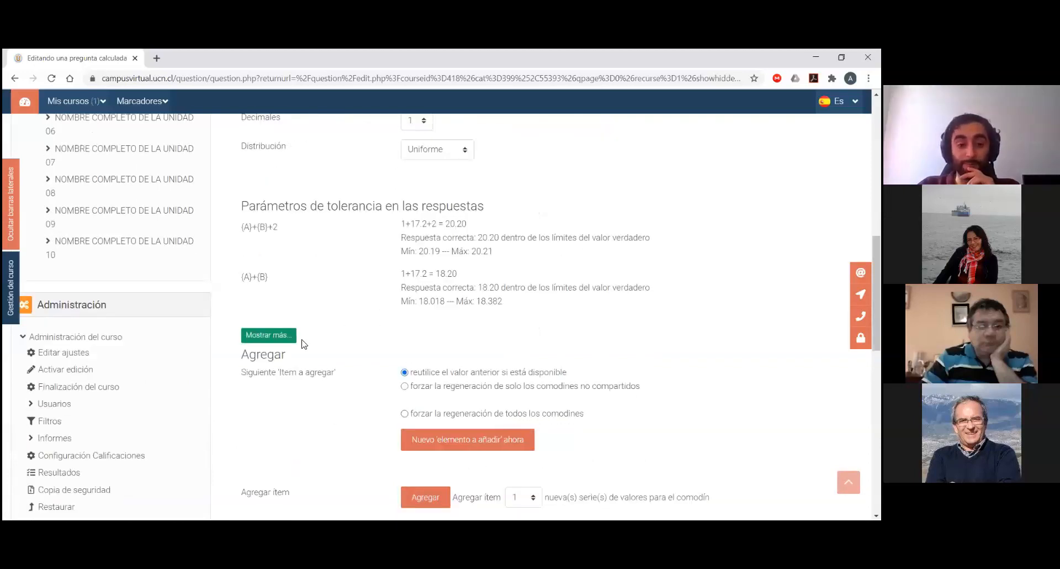
pyautogui.scroll(-2, 303, 343)
pyautogui.scroll(-3, 397, 366)
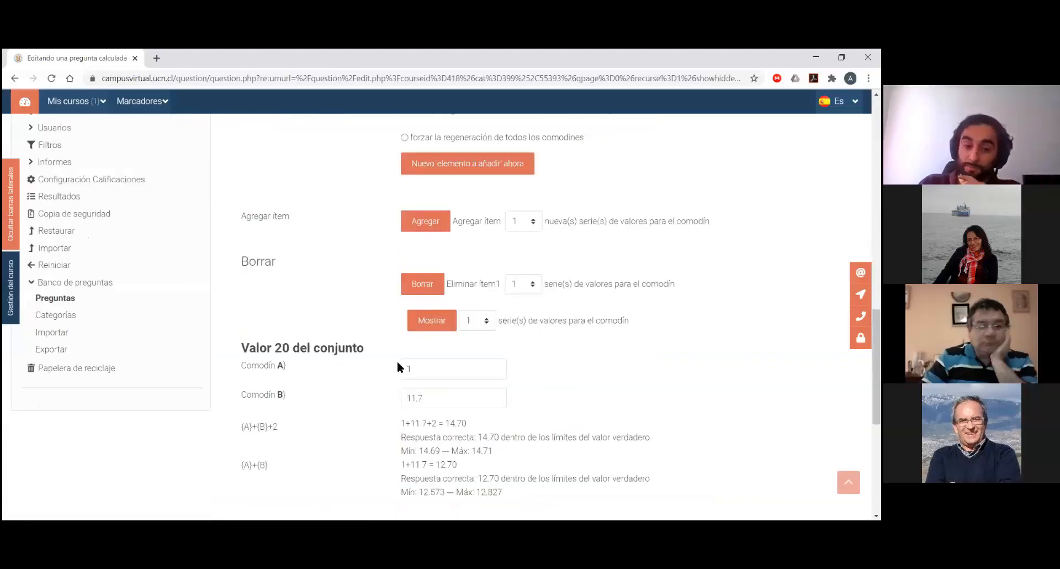
pyautogui.scroll(-2, 401, 358)
pyautogui.moveTo(402, 356); pyautogui.dragTo(510, 371)
pyautogui.click(503, 370)
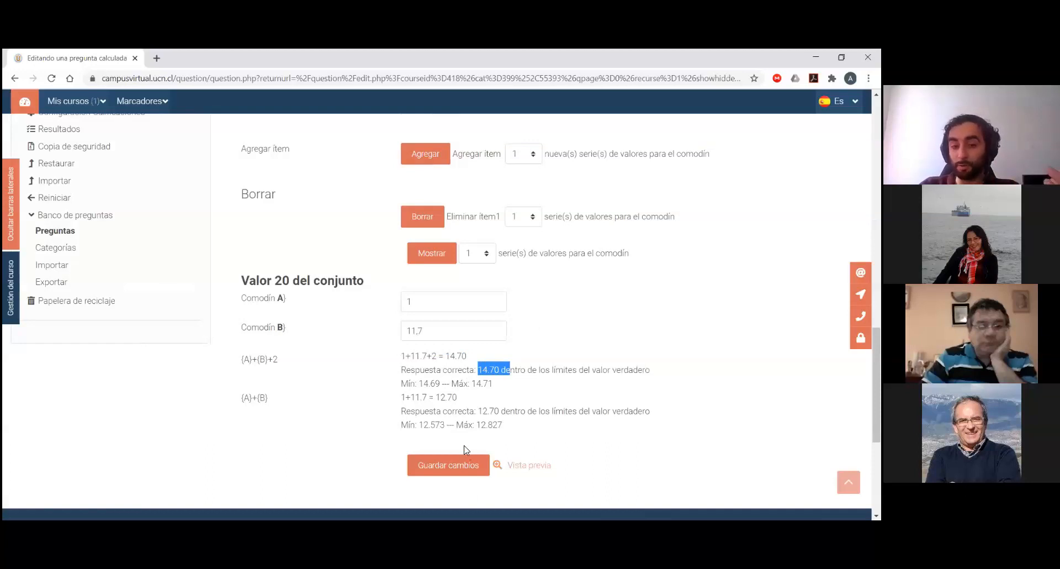
# - Preview the calculated question, return to its wildcard data form and save the changes
pyautogui.click(523, 467)
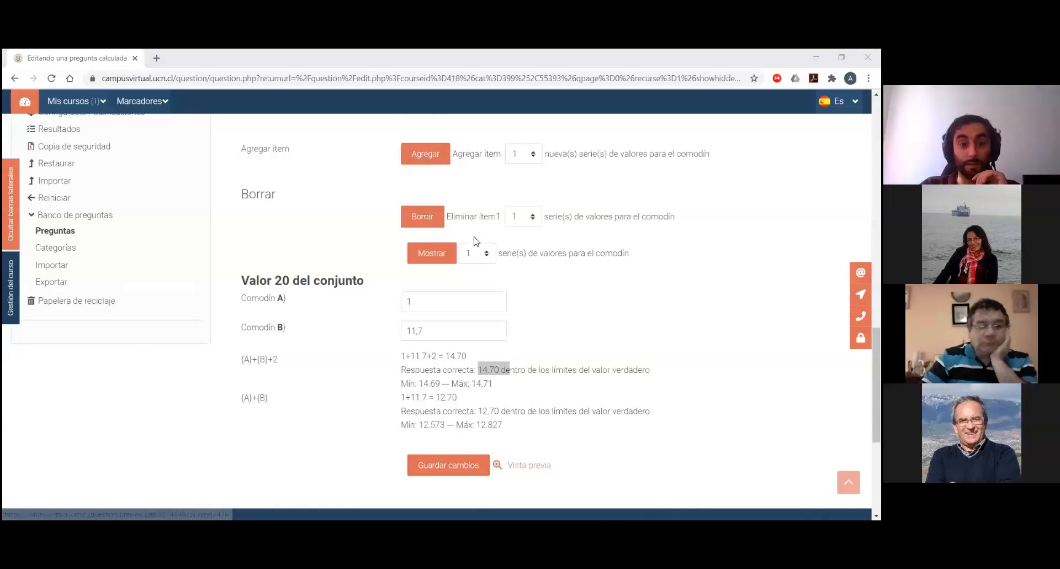
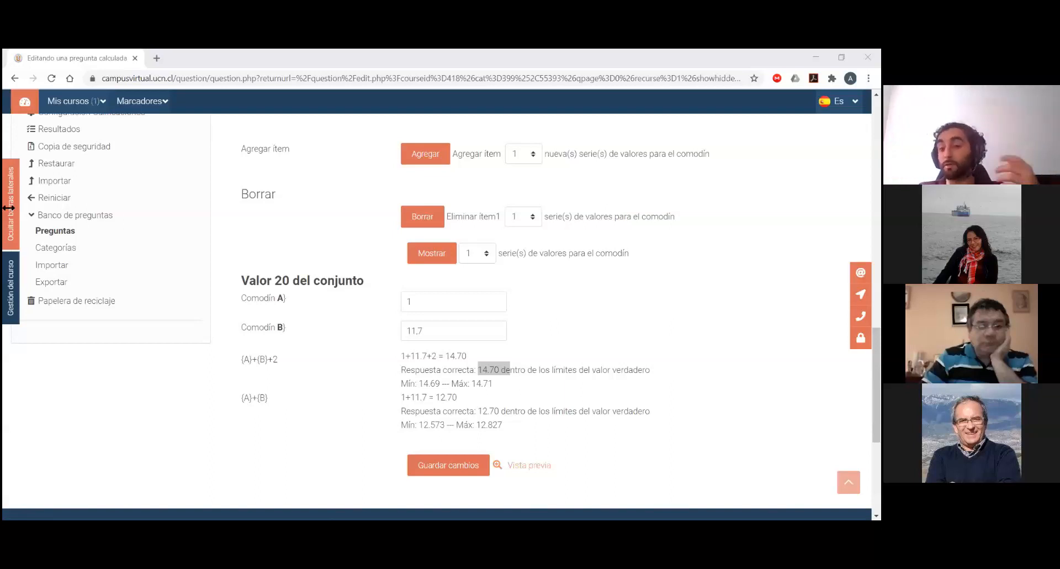
pyautogui.click(488, 66)
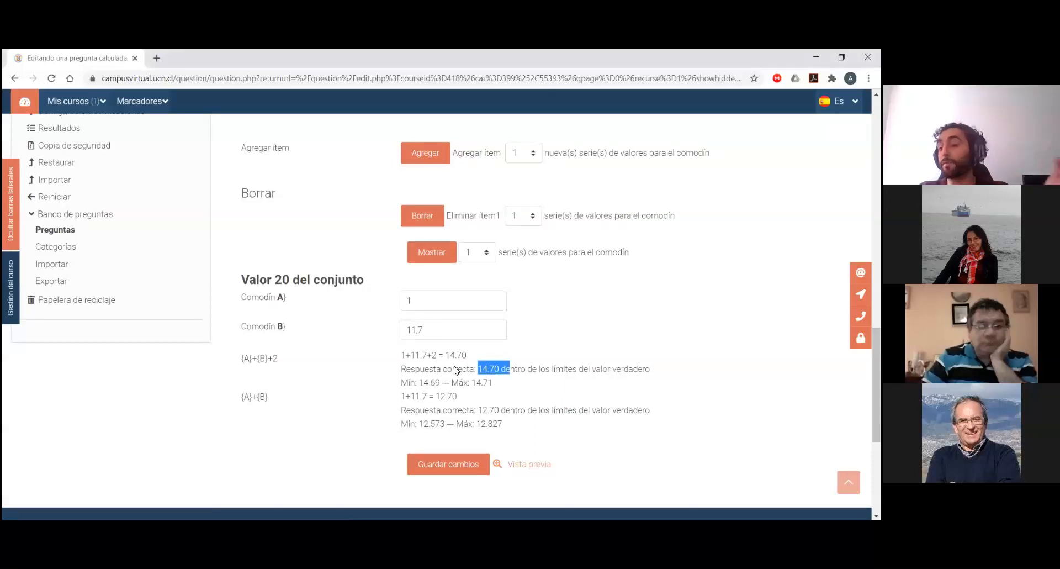
pyautogui.scroll(-1, 456, 370)
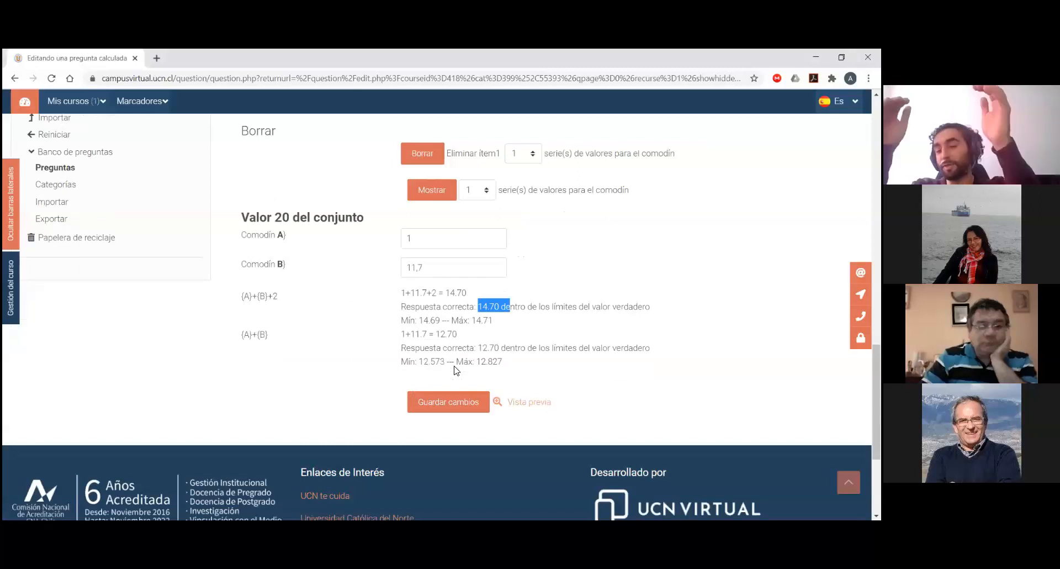
pyautogui.scroll(-2, 456, 370)
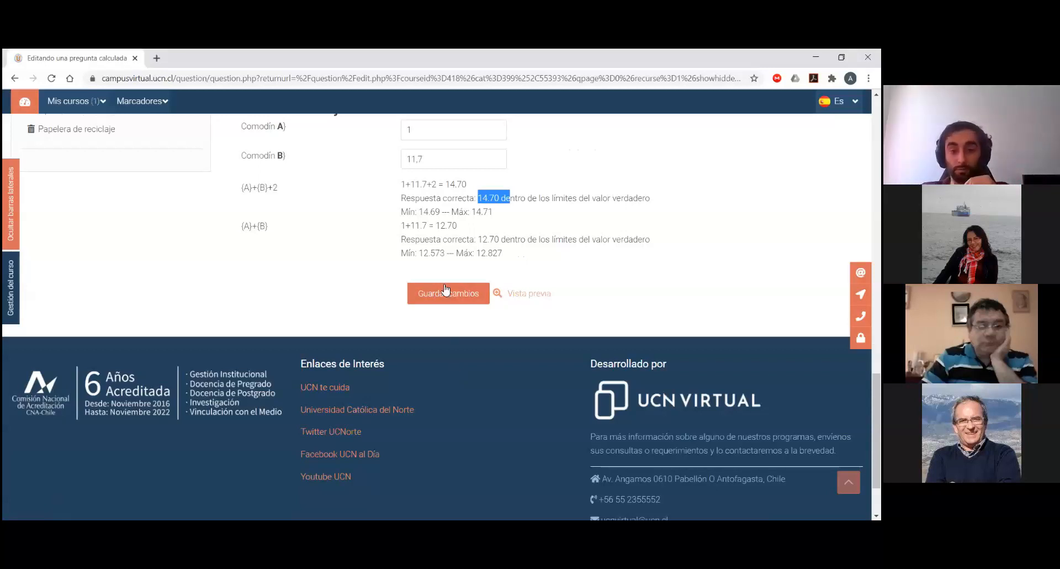
pyautogui.scroll(-1, 450, 231)
pyautogui.click(451, 235)
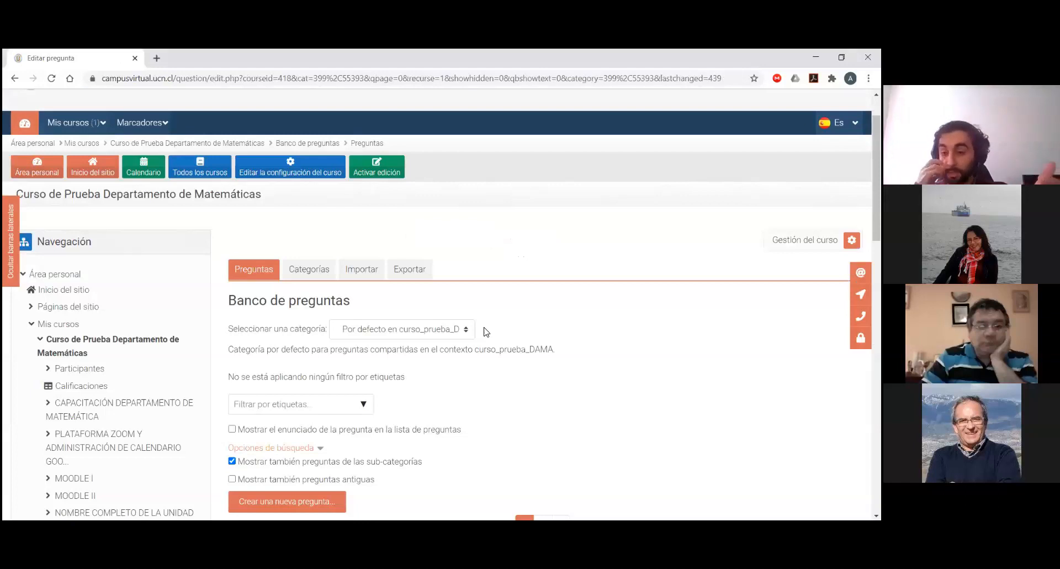
# - Open a preview of the Ensayo question from the question bank and examine its answer editor and file attachment area
pyautogui.scroll(-4, 484, 331)
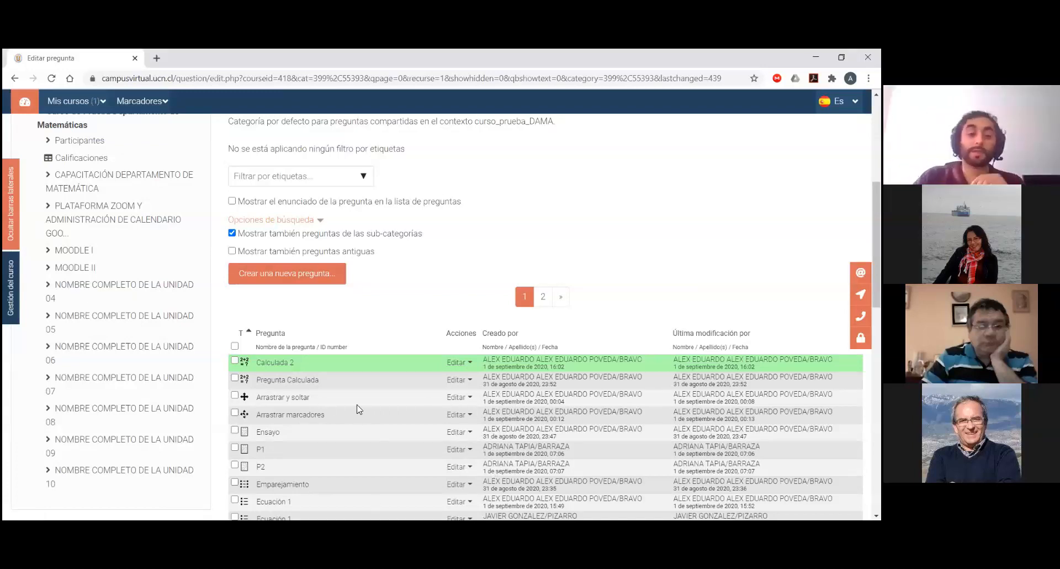
pyautogui.scroll(-1, 360, 335)
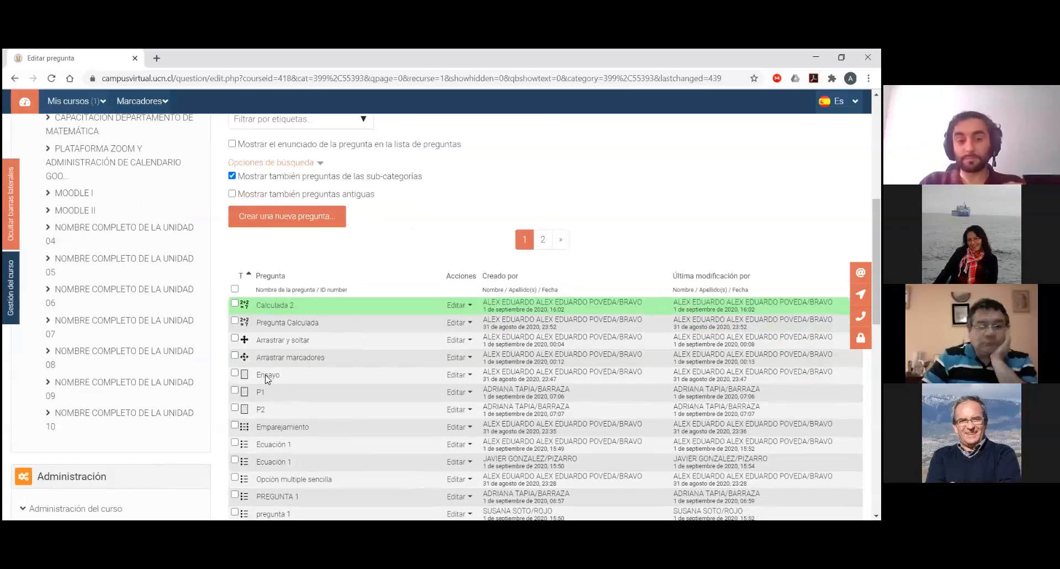
pyautogui.click(457, 375)
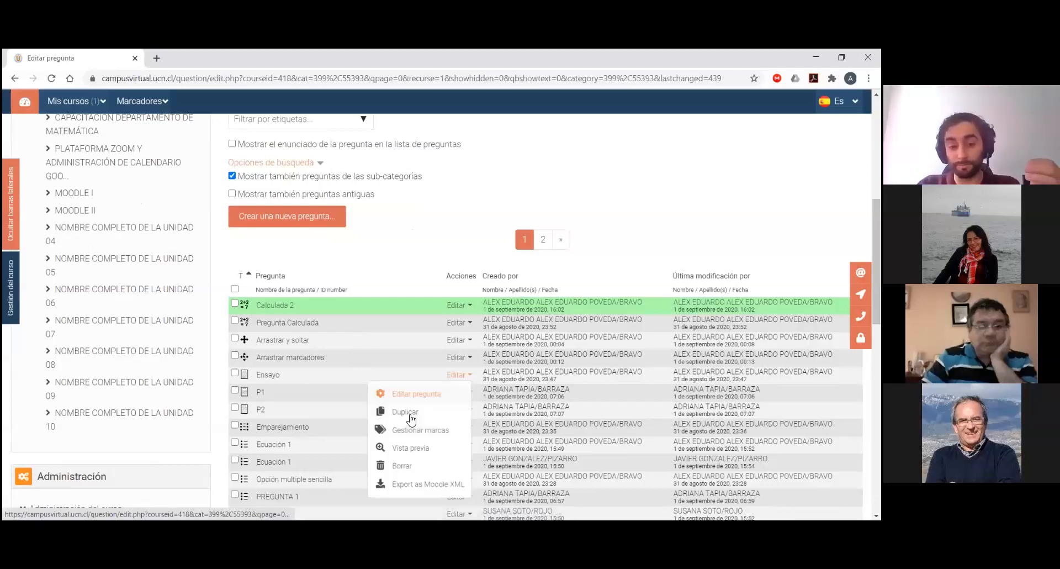
pyautogui.click(412, 448)
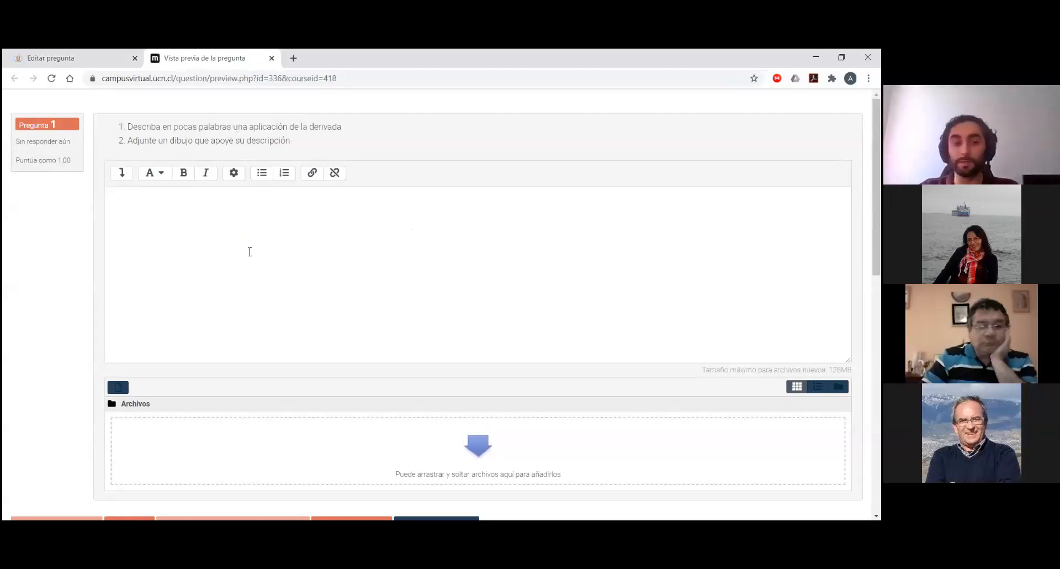
pyautogui.scroll(-1, 273, 238)
pyautogui.scroll(-1, 169, 178)
pyautogui.scroll(1, 168, 177)
# - Enter the sample text "kjdkjasdfhlkajsdfknk" in the essay preview's answer box and clear it again
pyautogui.click(169, 176)
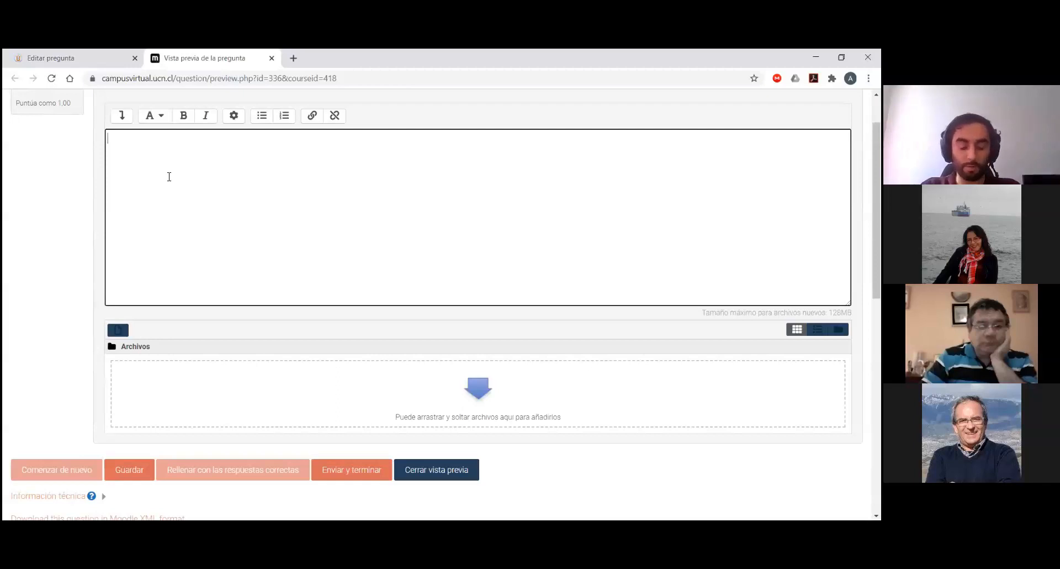
pyautogui.scroll(1, 178, 171)
pyautogui.scroll(1, 175, 170)
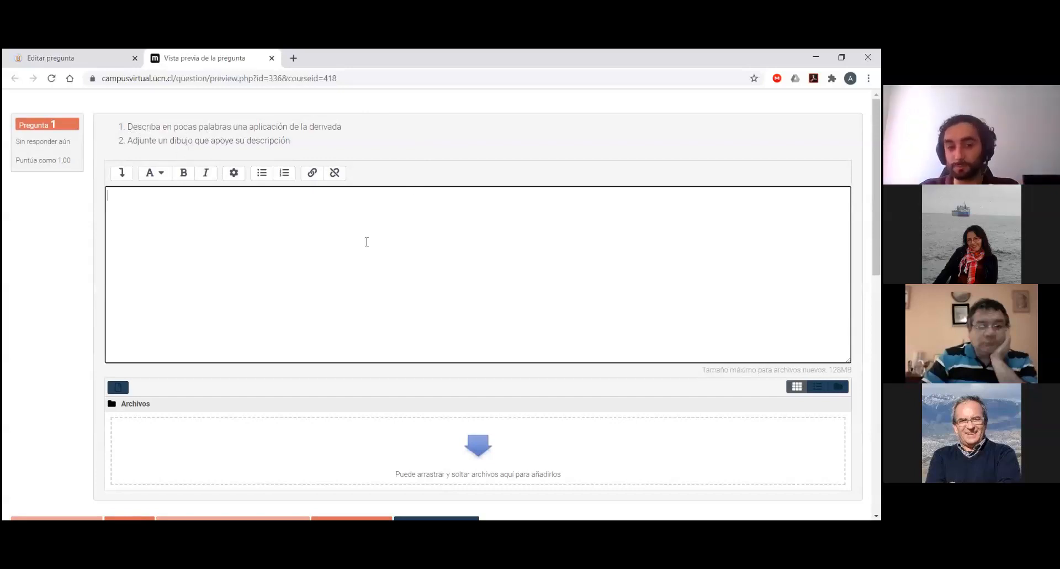
pyautogui.write('kjdkjasdfhlkajsdfknk')
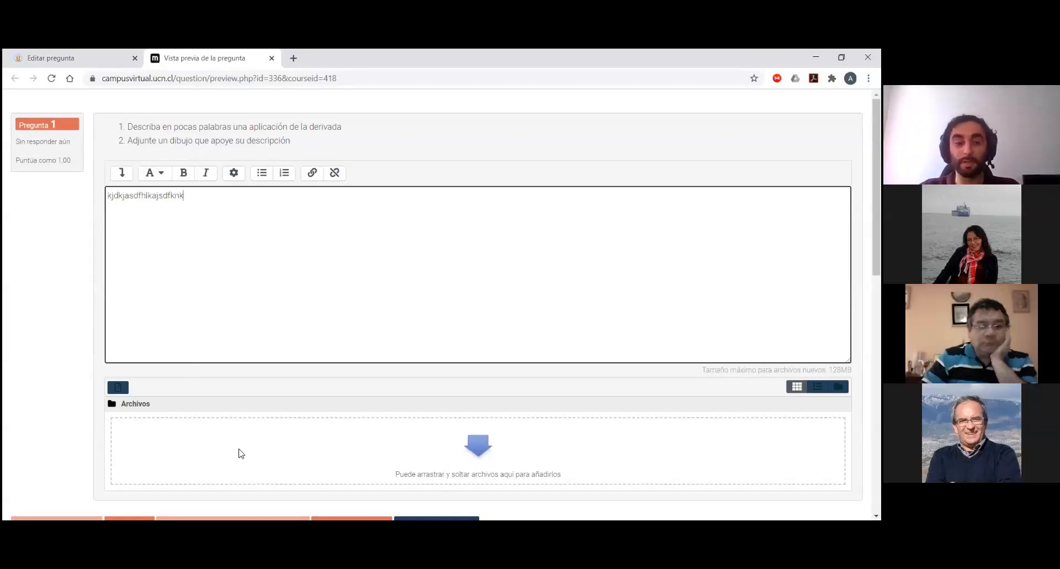
pyautogui.scroll(-1, 304, 425)
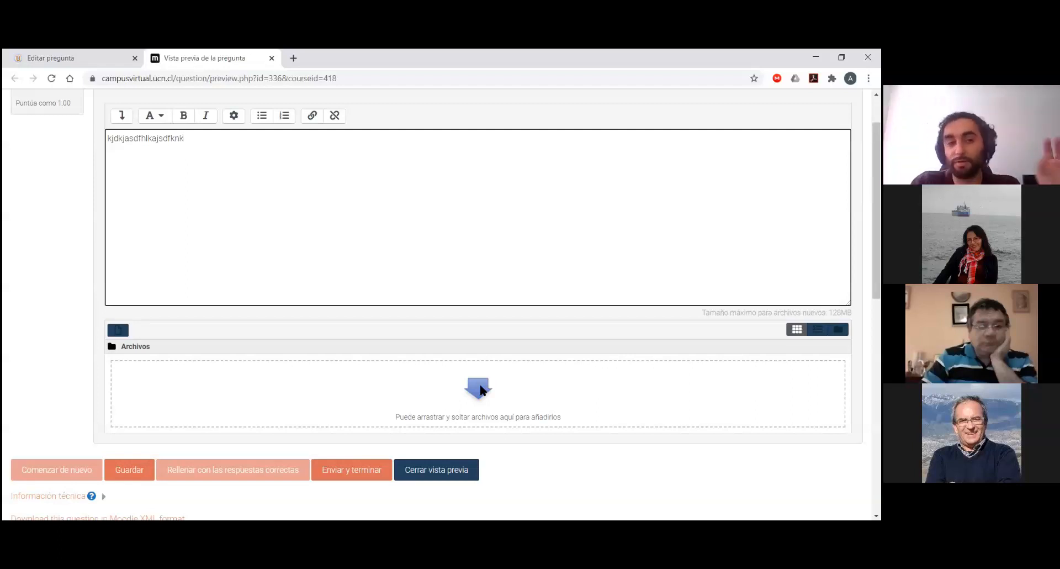
pyautogui.scroll(1, 251, 215)
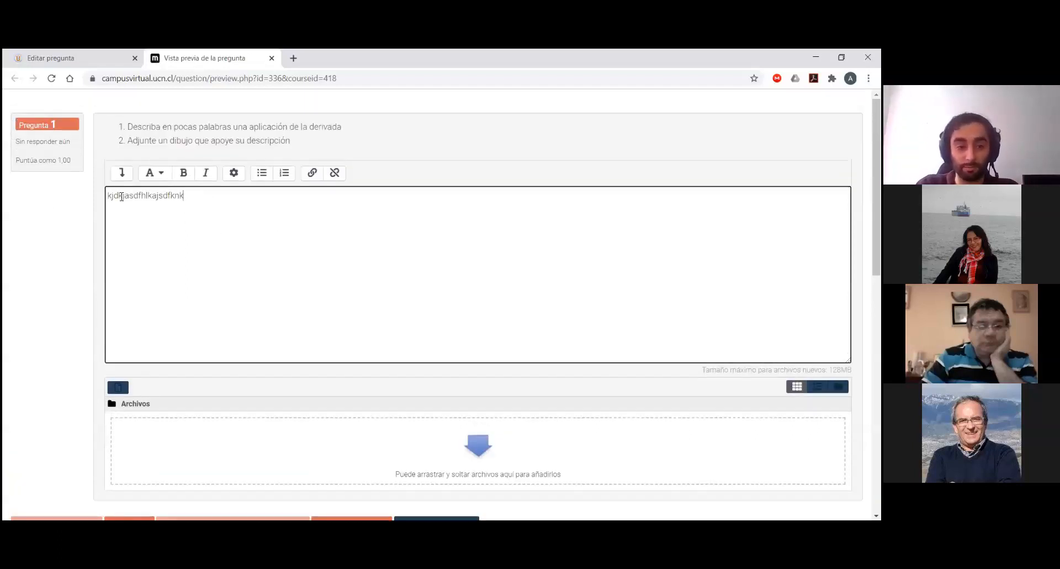
pyautogui.hotkey('ctrl', 'a')
pyautogui.press('BackSpace')
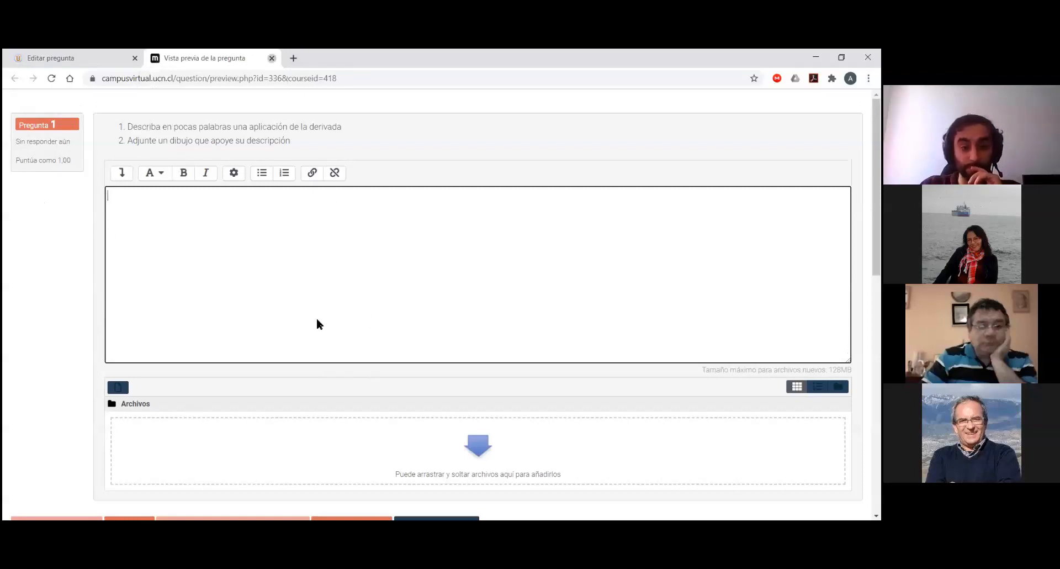
# - Close the question preview and open the form for adding a new essay question to the question bank
pyautogui.hotkey('ctrl', 'w')
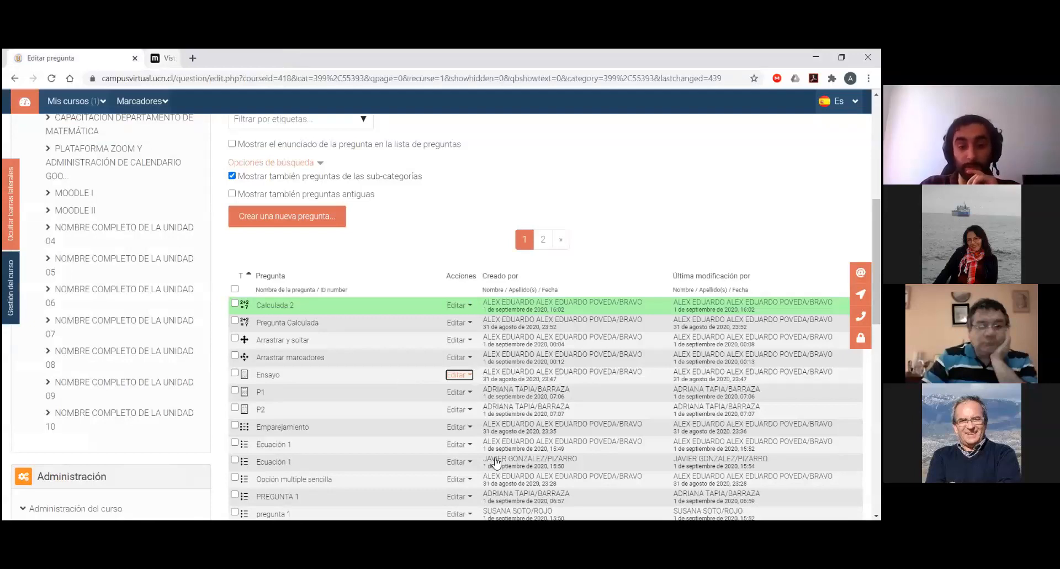
pyautogui.click(287, 216)
pyautogui.doubleClick(358, 319)
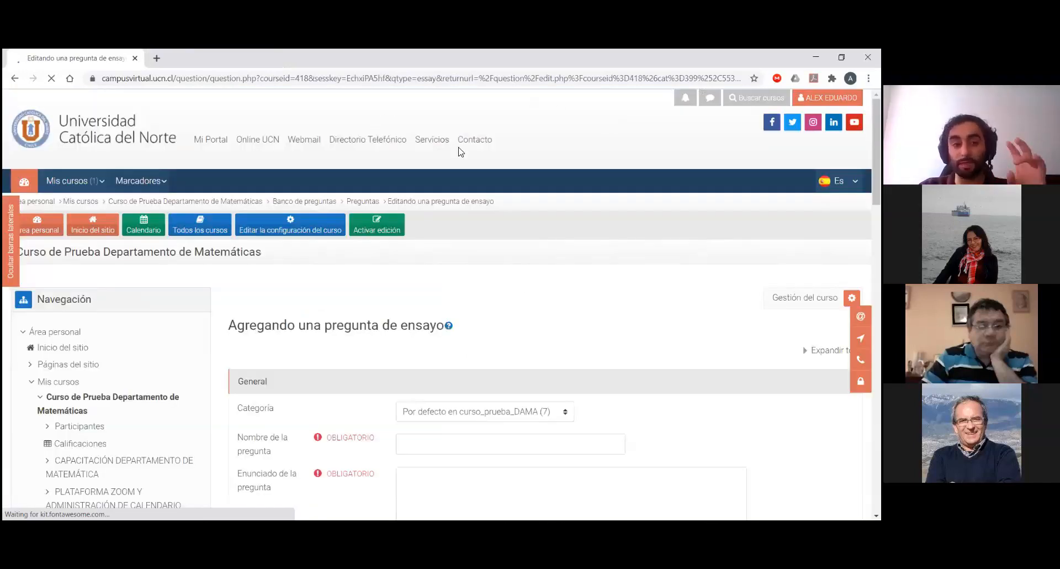
pyautogui.scroll(-5, 577, 315)
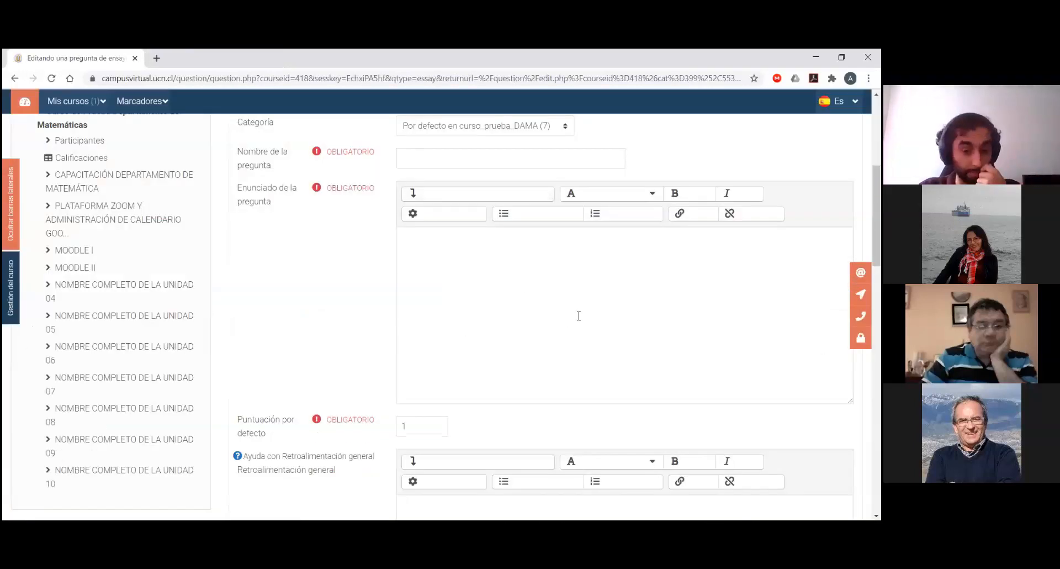
pyautogui.scroll(-1, 711, 484)
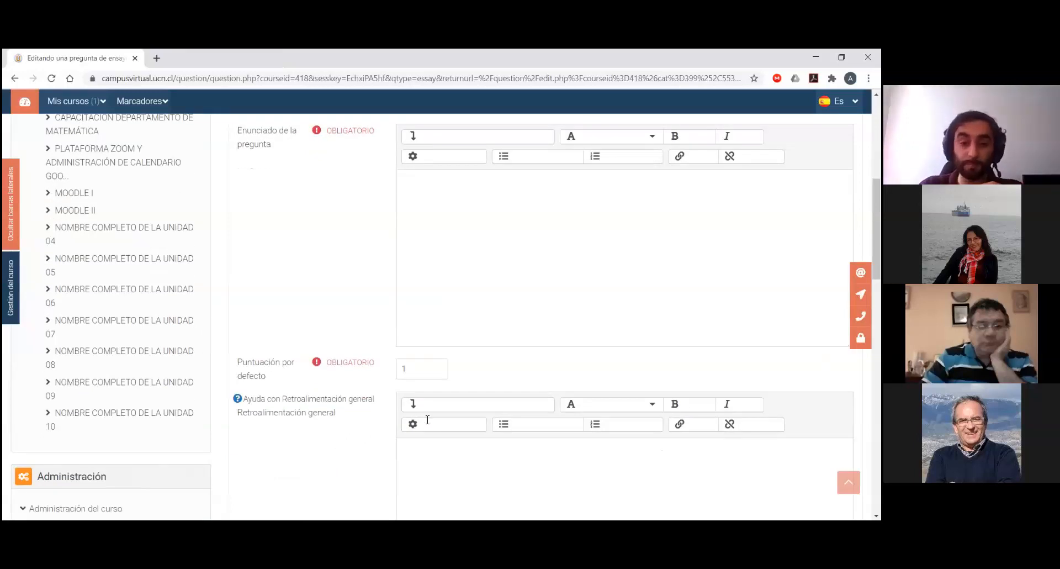
# - Examine the essay form's response options, including the choices for the input box size and for requiring text
pyautogui.scroll(-2, 430, 395)
pyautogui.scroll(-1, 509, 262)
pyautogui.scroll(-2, 509, 262)
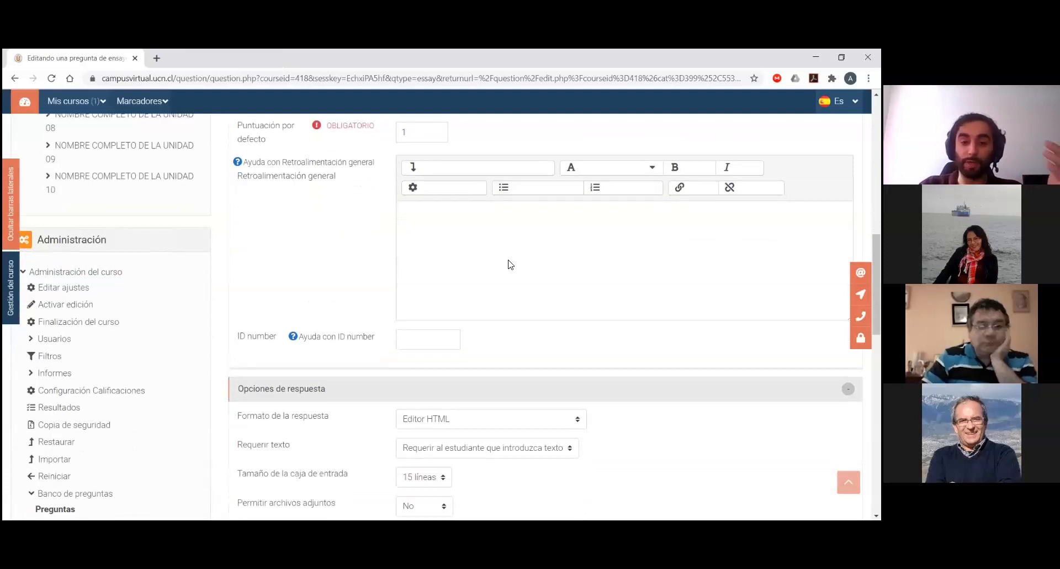
pyautogui.scroll(-2, 512, 258)
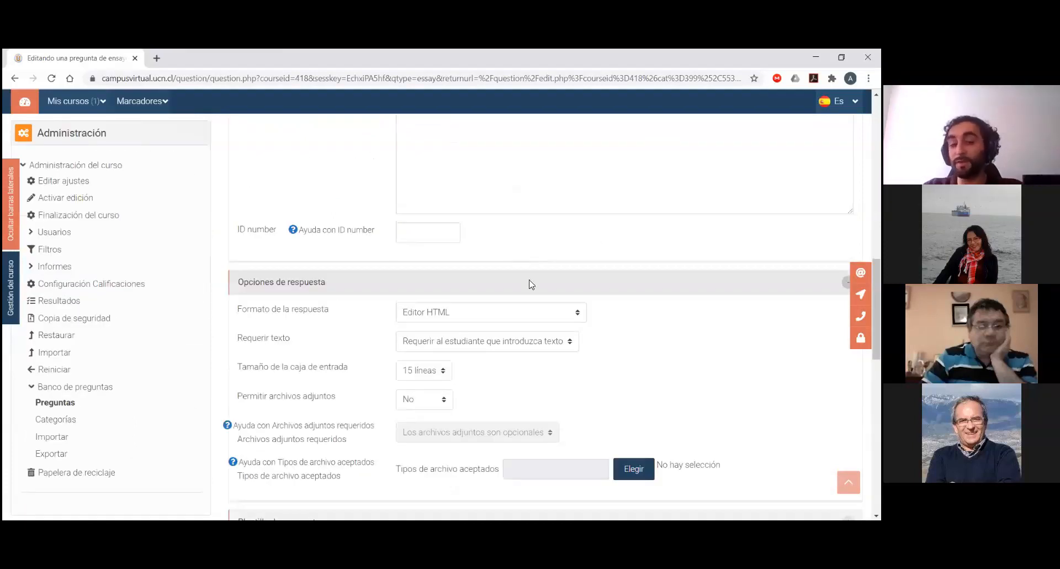
pyautogui.scroll(-1, 530, 284)
pyautogui.scroll(-1, 623, 277)
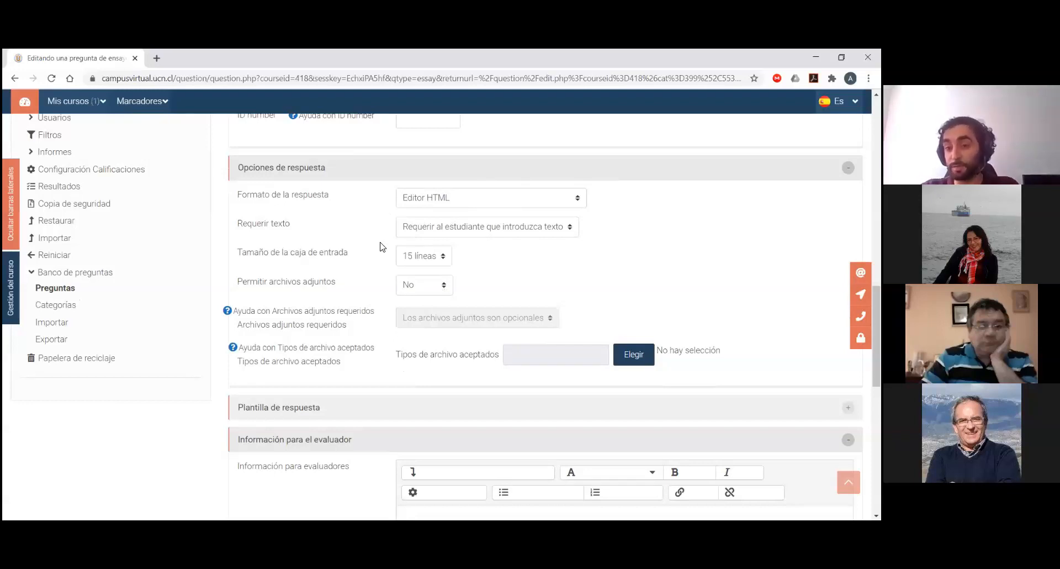
pyautogui.click(410, 261)
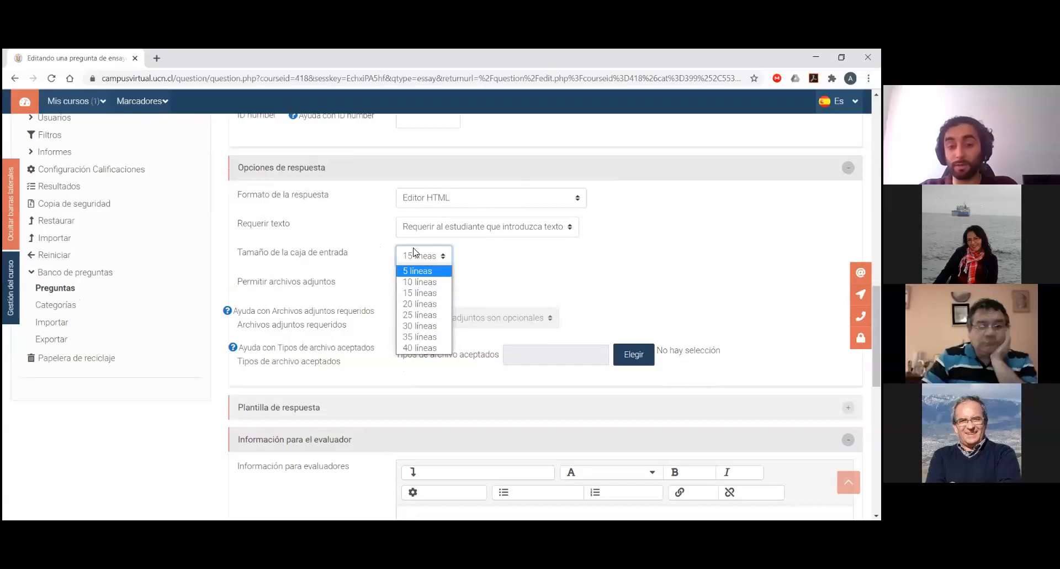
pyautogui.click(467, 314)
pyautogui.click(523, 230)
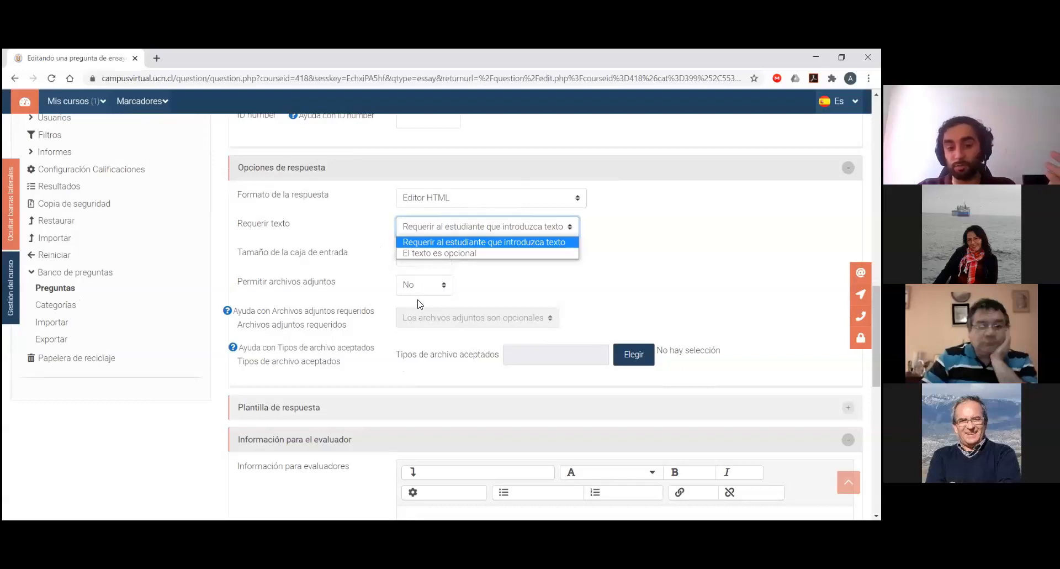
pyautogui.click(414, 313)
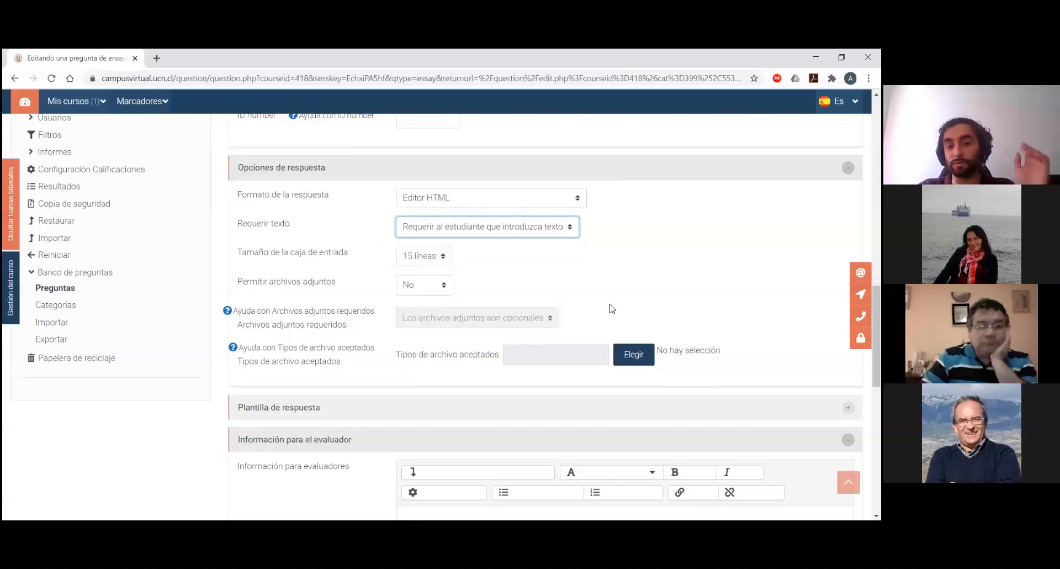
# - Set the allowed attachments to 1 in the essay form and view the list of accepted file types without choosing any
pyautogui.click(424, 285)
pyautogui.click(414, 312)
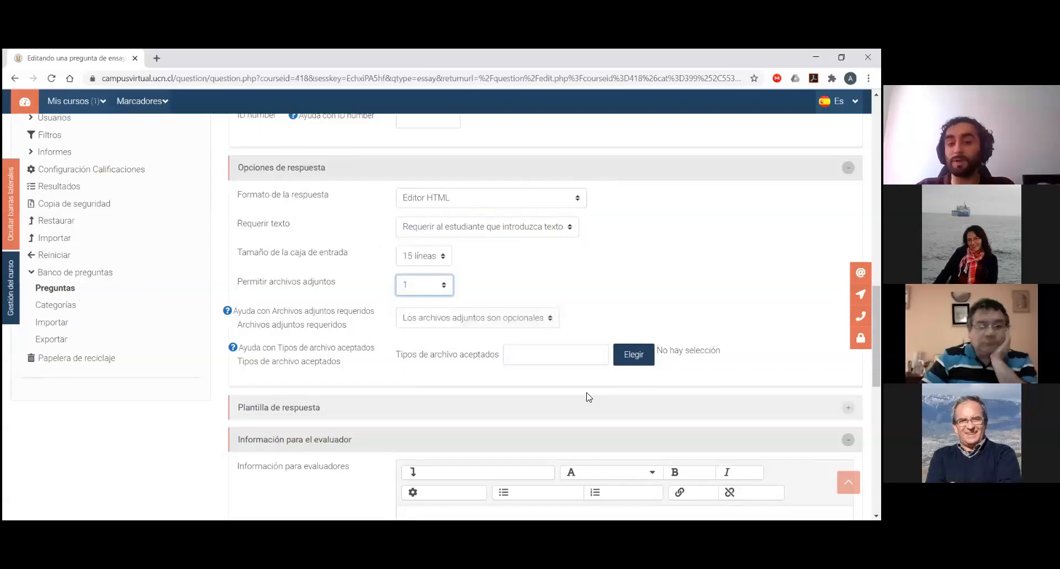
pyautogui.click(602, 354)
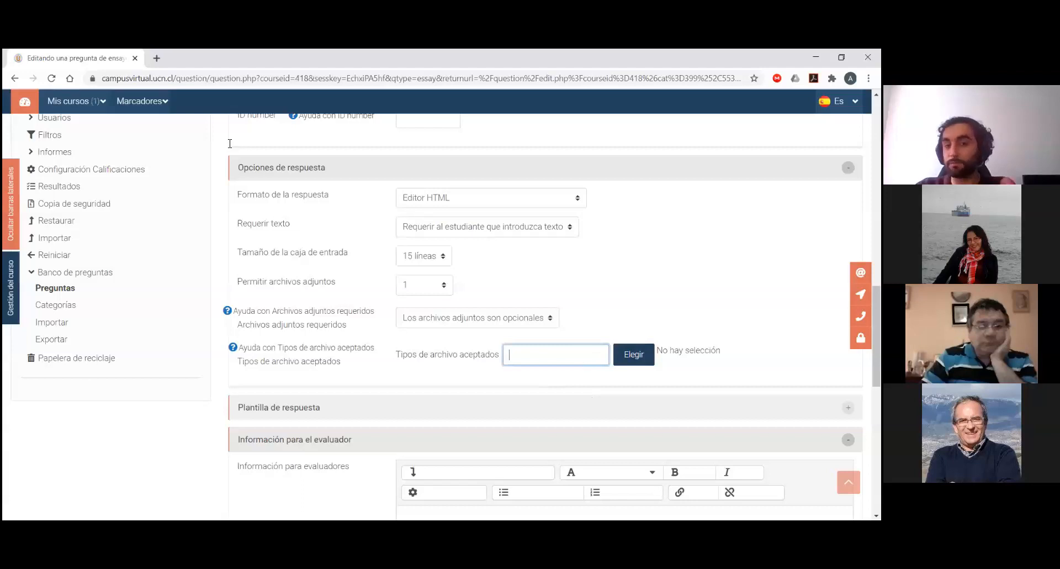
pyautogui.press('Tab')
pyautogui.press('Return')
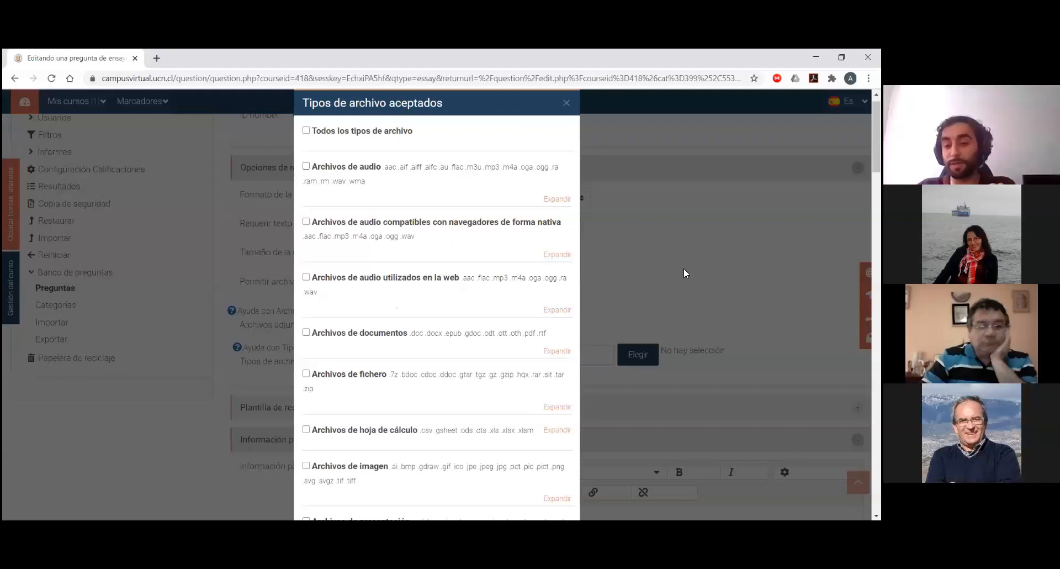
pyautogui.press('Escape')
# - Review the remaining sections of the essay form, including the evaluator information, and cancel adding the question
pyautogui.scroll(4, 297, 279)
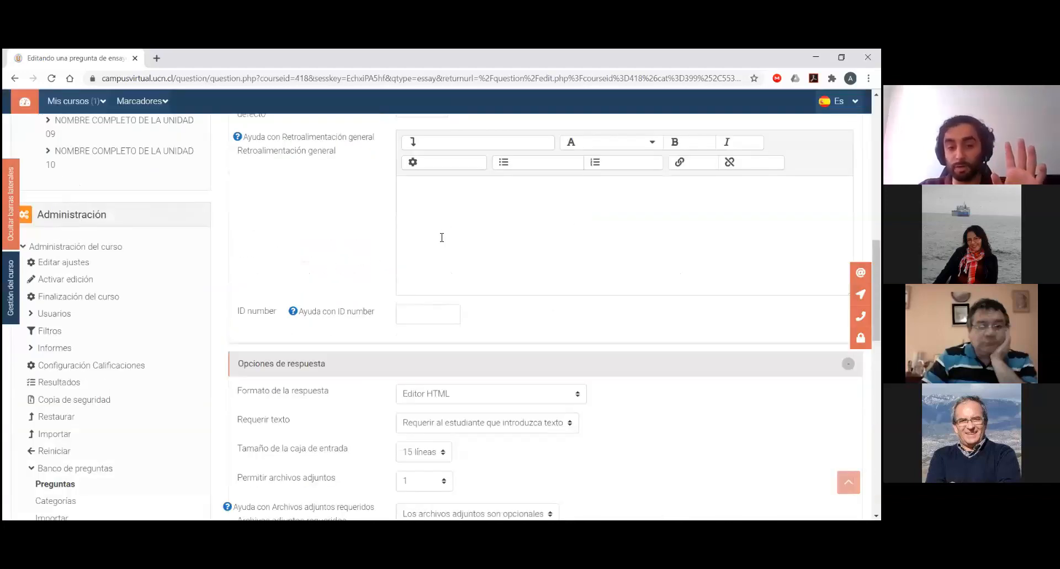
pyautogui.scroll(-8, 446, 345)
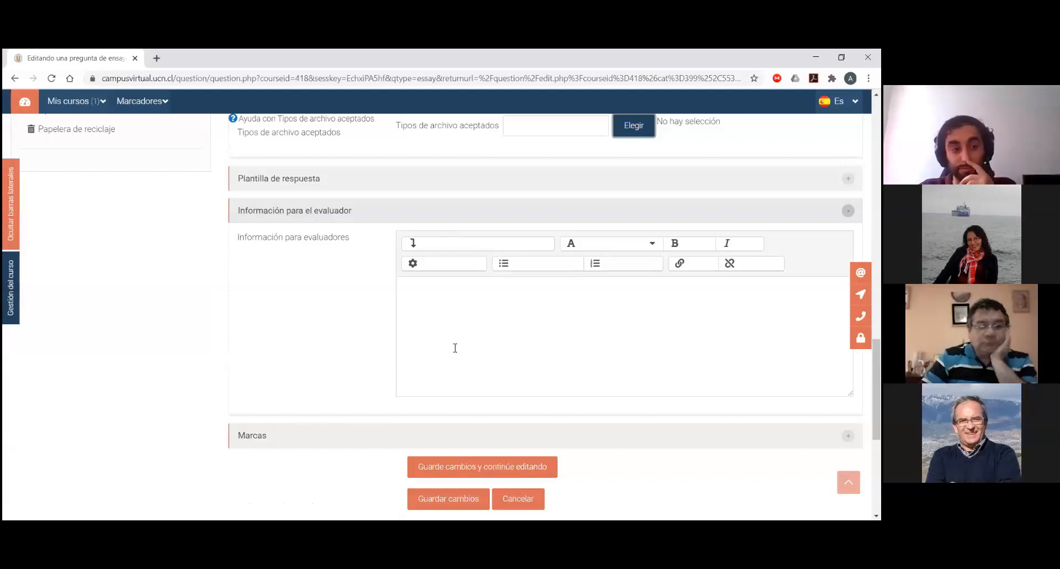
pyautogui.scroll(5, 455, 348)
pyautogui.scroll(8, 455, 347)
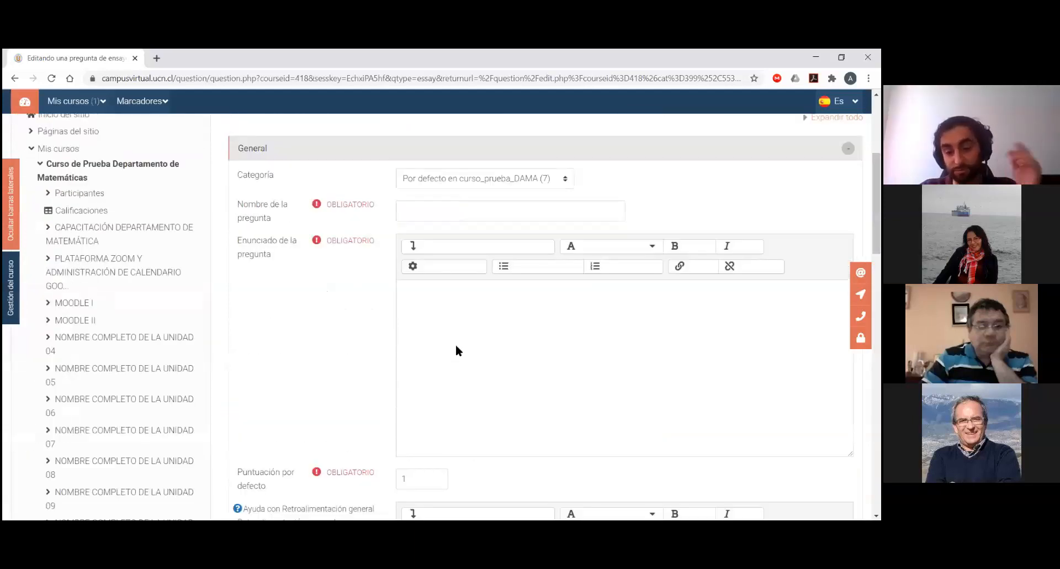
pyautogui.scroll(-4, 461, 345)
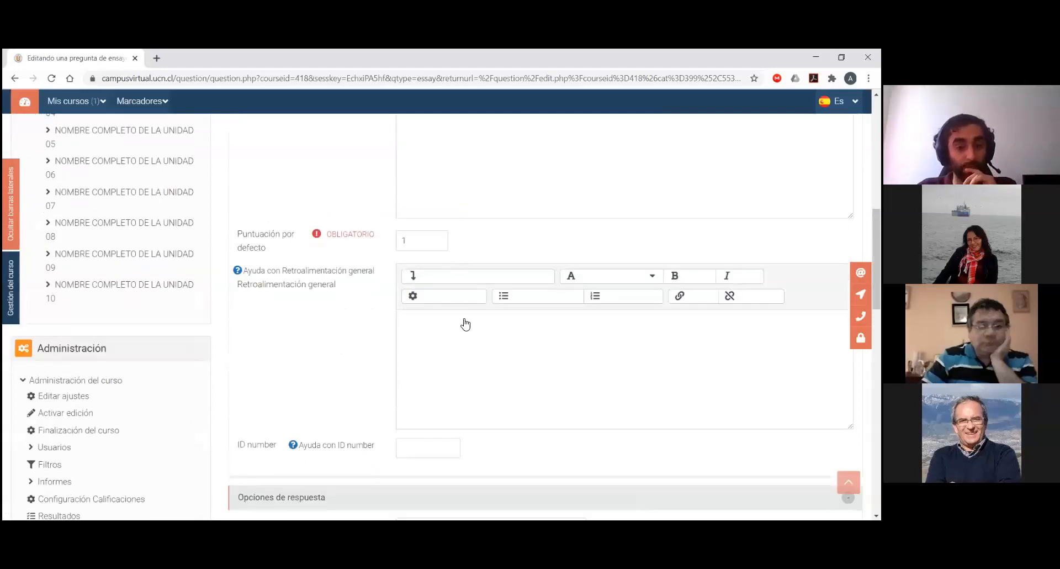
pyautogui.scroll(-15, 540, 338)
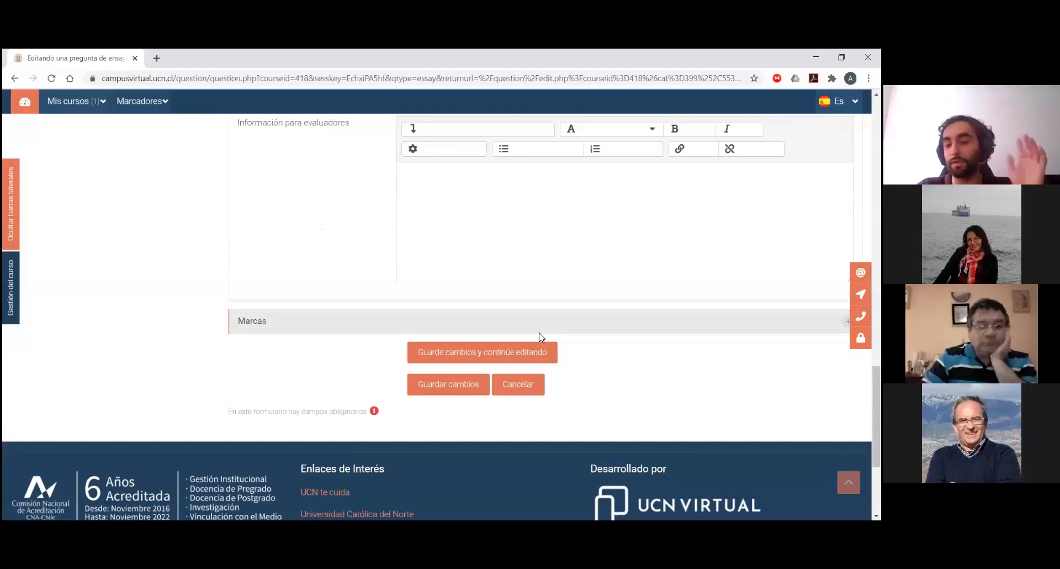
pyautogui.click(518, 384)
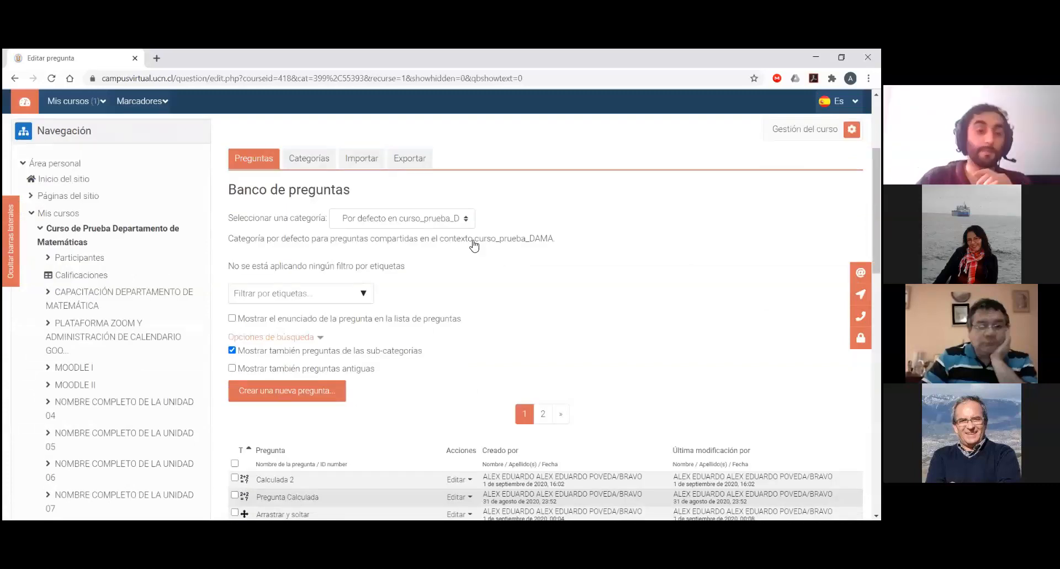
# - Open a preview of the "Arrastrar y soltar" question from the question bank
pyautogui.scroll(-6, 473, 245)
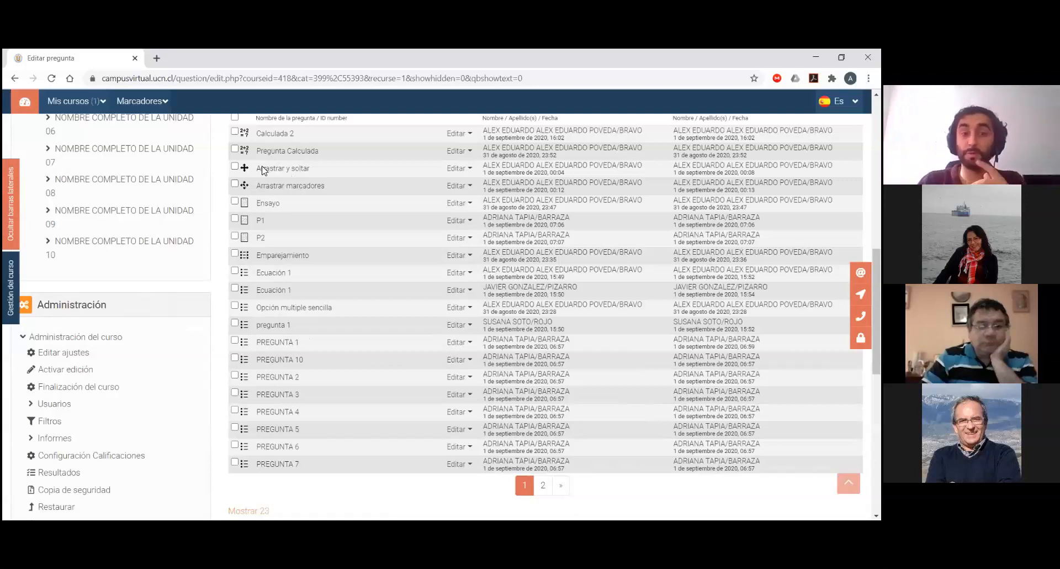
pyautogui.click(470, 168)
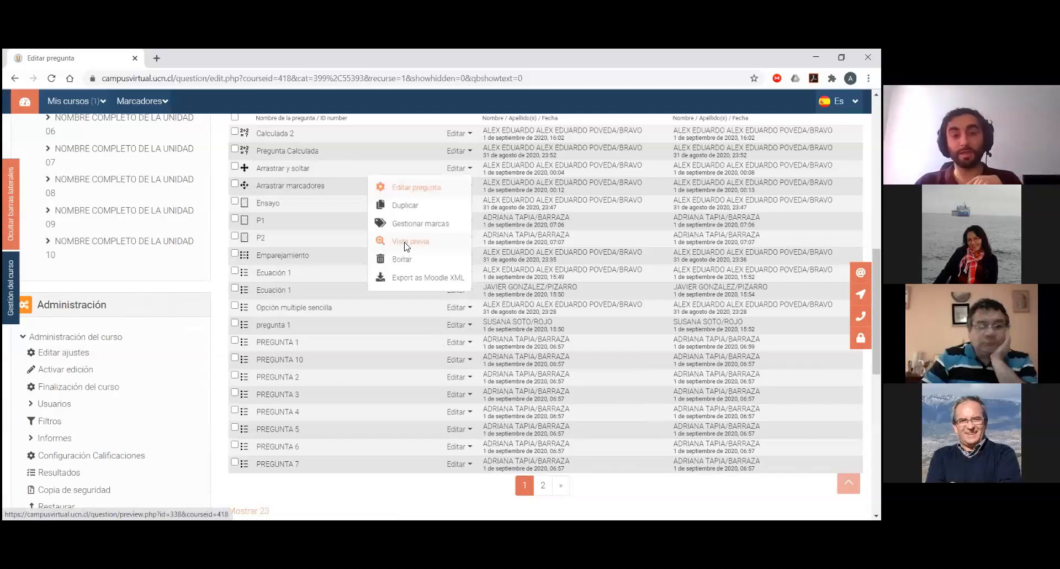
pyautogui.click(406, 243)
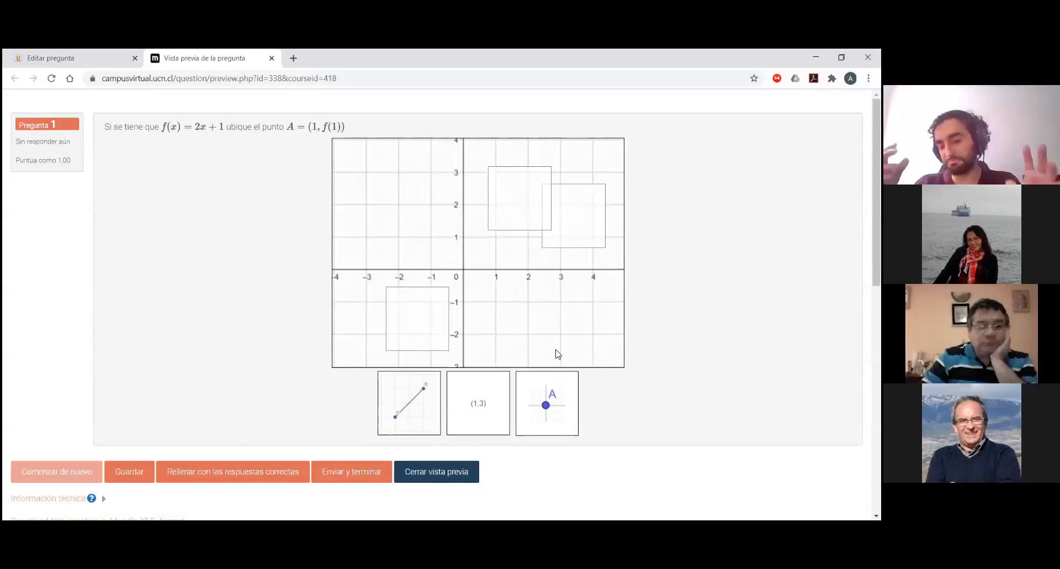
# - Place the (1,3), segment and point A tiles on the graph's three drop zones and return them to their starting places
pyautogui.moveTo(497, 402); pyautogui.dragTo(435, 329)
pyautogui.moveTo(409, 403); pyautogui.dragTo(519, 197)
pyautogui.moveTo(561, 414); pyautogui.dragTo(587, 228)
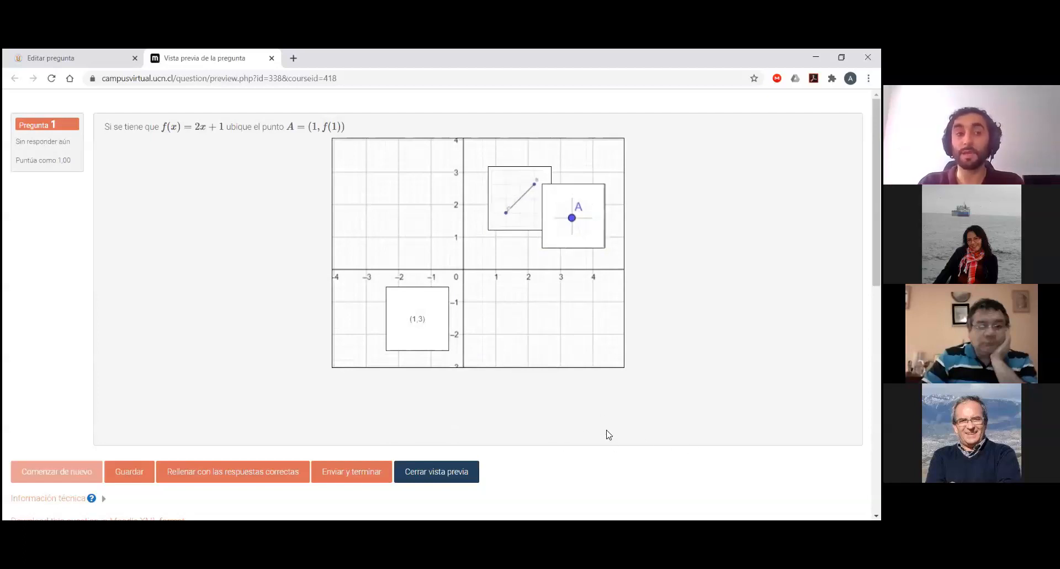
pyautogui.moveTo(578, 213); pyautogui.dragTo(551, 399)
pyautogui.moveTo(429, 280); pyautogui.dragTo(353, 358)
pyautogui.moveTo(438, 320); pyautogui.dragTo(387, 400)
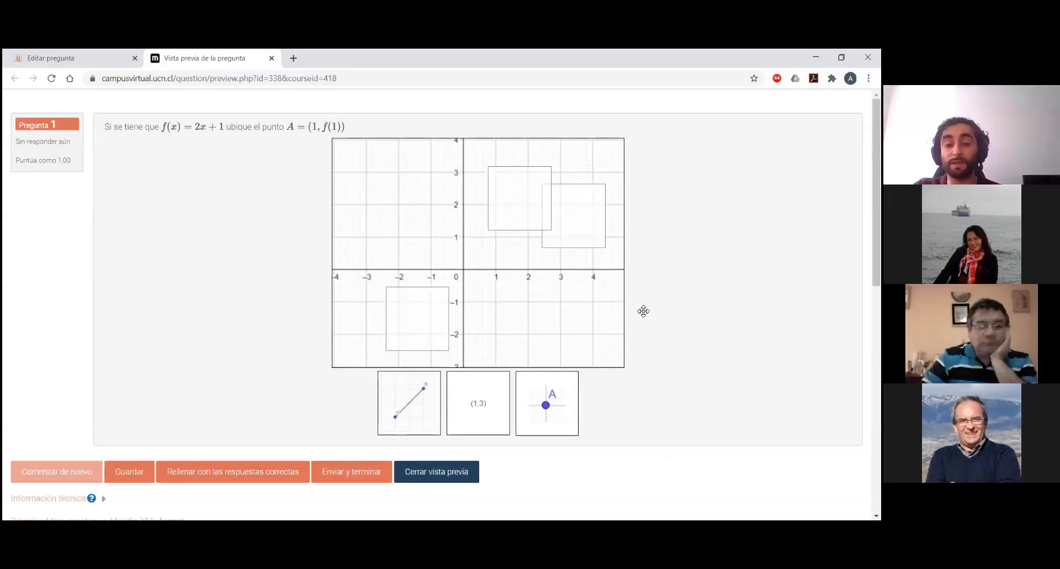
# - Fill the three drop zones on the graph with the image tiles and swap the segment and point A tiles
pyautogui.moveTo(551, 388); pyautogui.dragTo(577, 218)
pyautogui.moveTo(482, 419); pyautogui.dragTo(531, 205)
pyautogui.moveTo(409, 420); pyautogui.dragTo(428, 304)
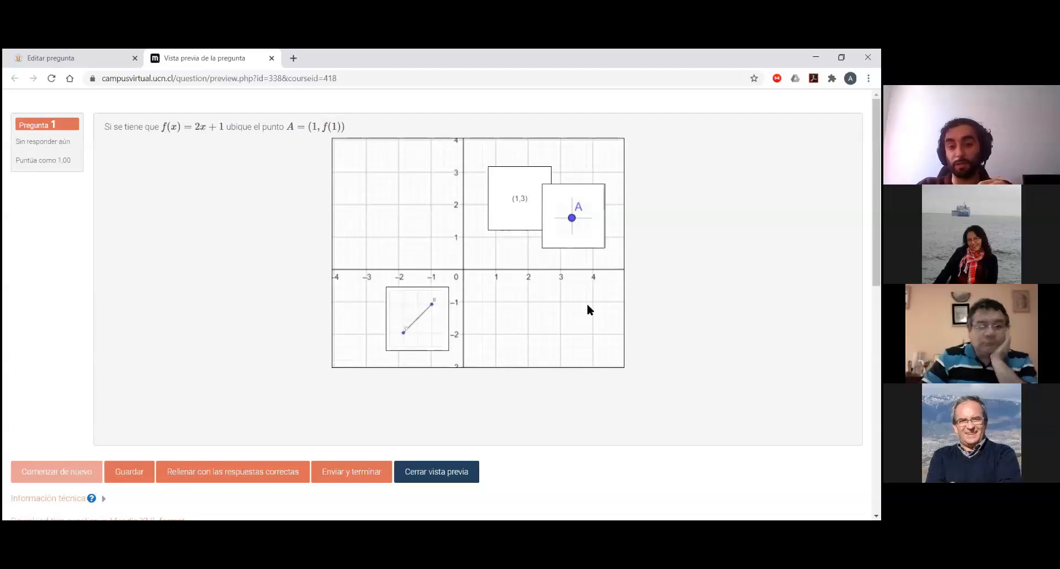
pyautogui.moveTo(417, 331); pyautogui.dragTo(563, 237)
pyautogui.moveTo(525, 381); pyautogui.dragTo(432, 329)
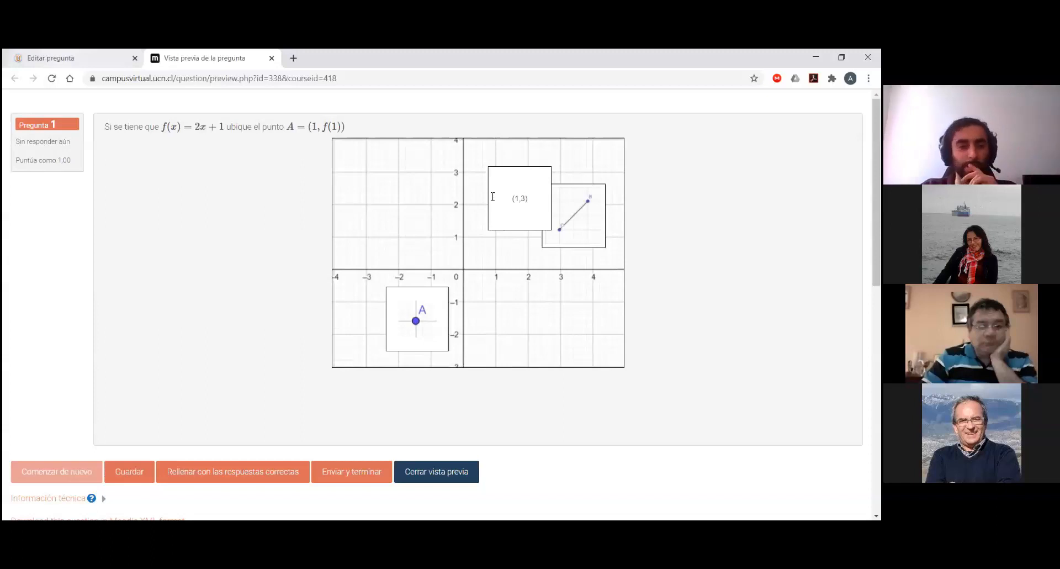
# - Return to the question bank and open a preview of the "Arrastrar marcadores" question
pyautogui.hotkey('ctrl', 'Tab')
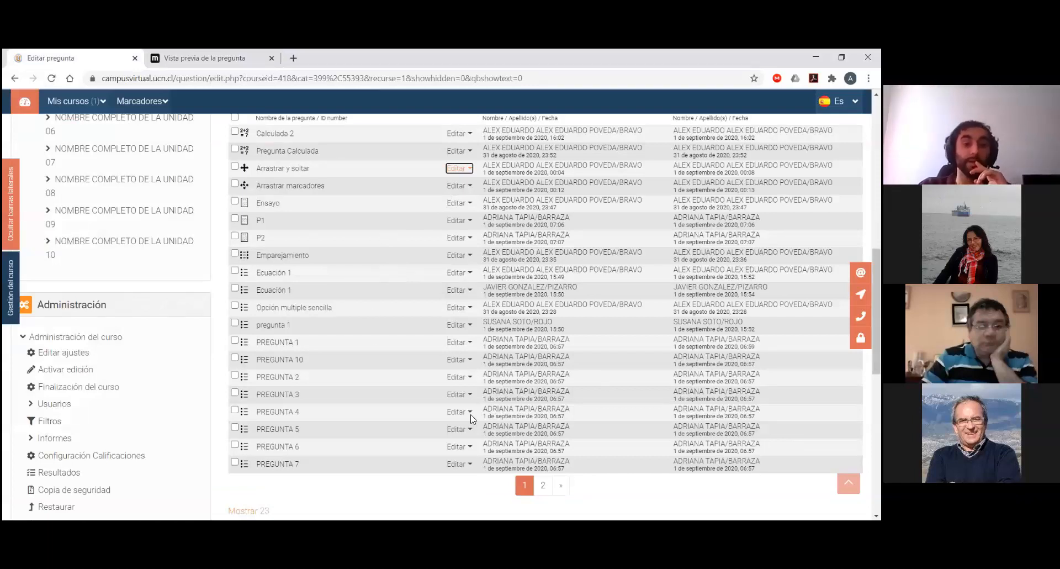
pyautogui.press('Tab')
pyautogui.press('Tab')
pyautogui.hotkey('ctrl', 'Tab')
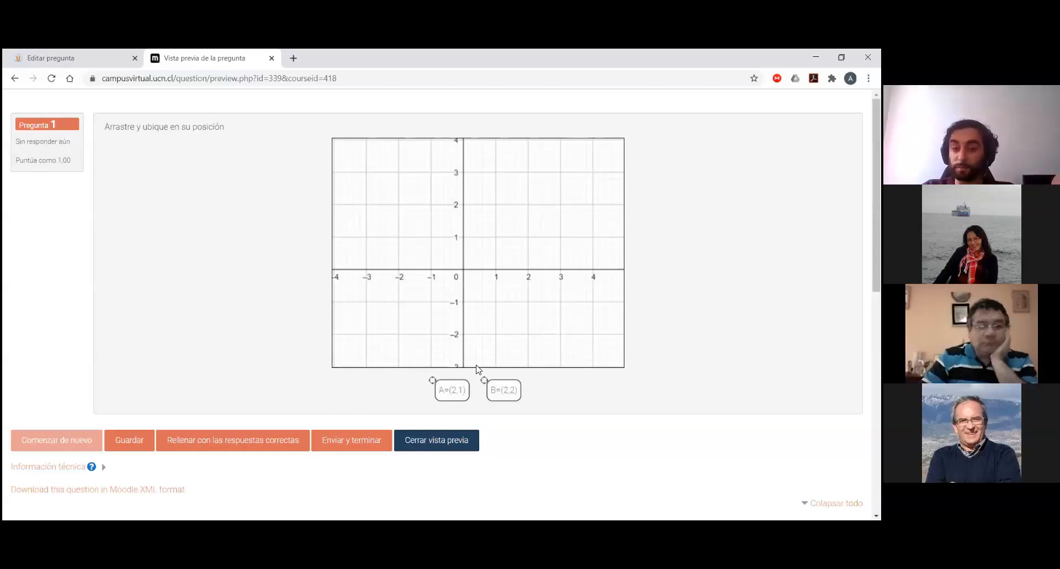
# - Place several copies of the A=(2,1) and B=(2,2) markers at different points on the coordinate grid
pyautogui.moveTo(502, 390); pyautogui.dragTo(547, 334)
pyautogui.moveTo(450, 390)
pyautogui.mouseDown()
pyautogui.moveTo(353, 246)
pyautogui.moveTo(444, 380)
pyautogui.mouseUp()
pyautogui.moveTo(555, 332); pyautogui.dragTo(590, 249)
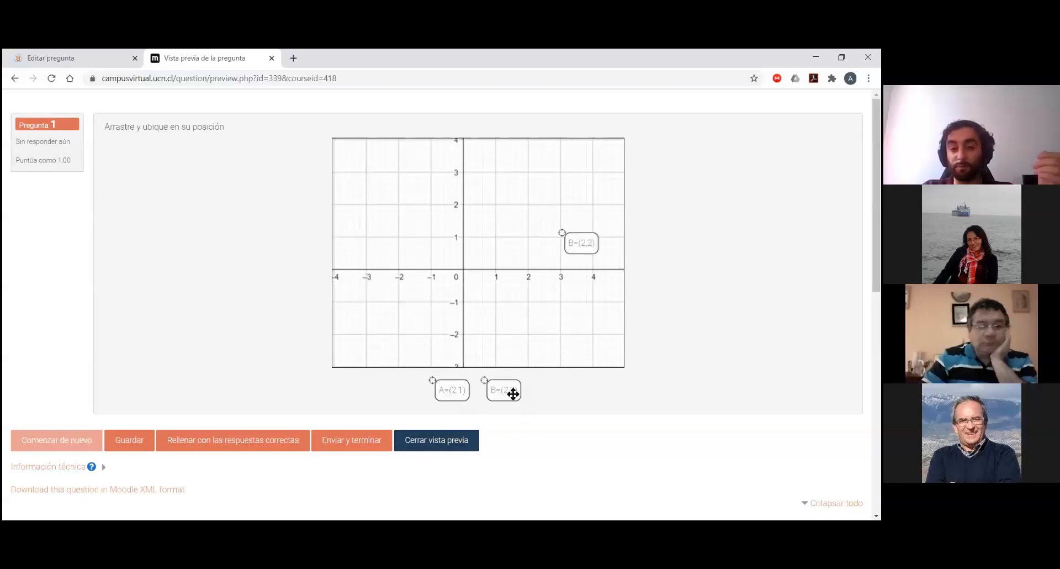
pyautogui.moveTo(502, 391); pyautogui.dragTo(472, 207)
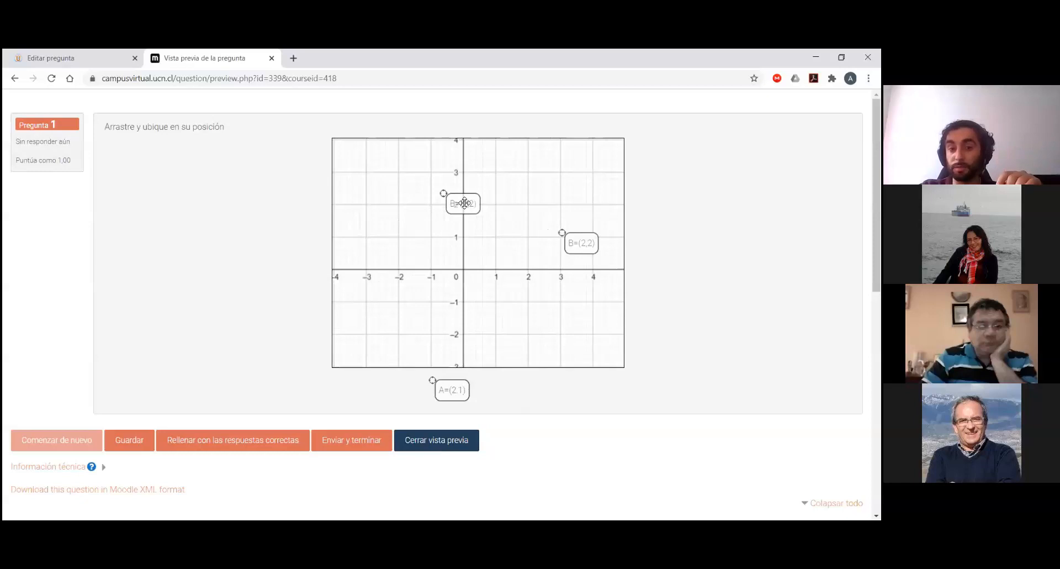
pyautogui.moveTo(465, 202); pyautogui.dragTo(501, 181)
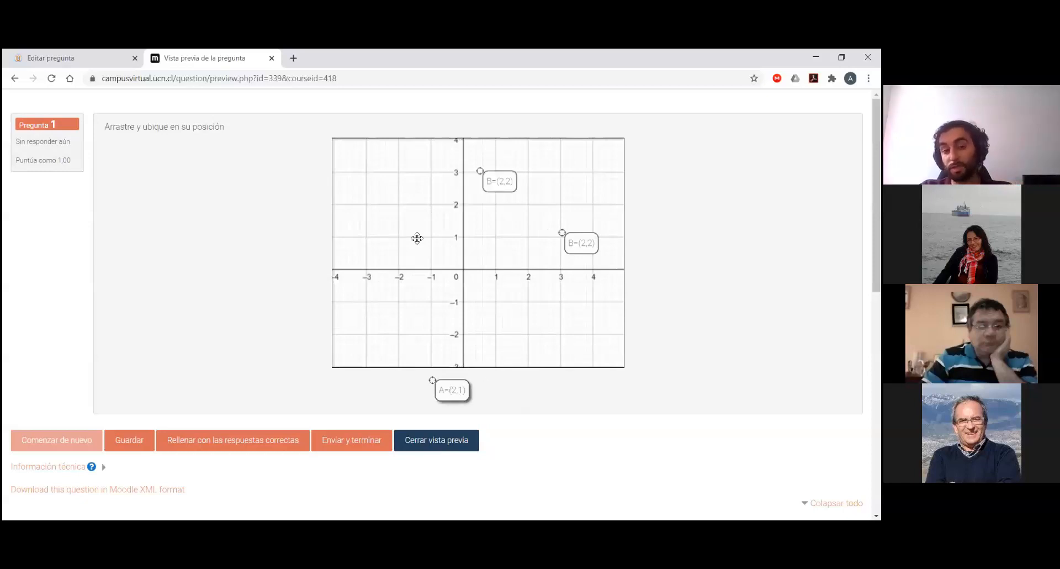
pyautogui.moveTo(450, 389); pyautogui.dragTo(407, 215)
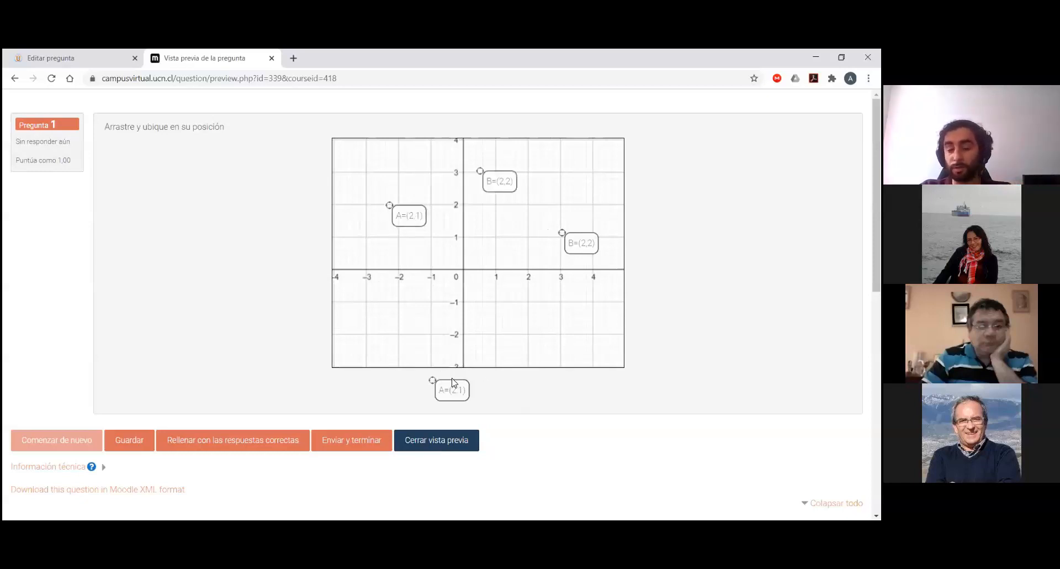
pyautogui.moveTo(450, 387); pyautogui.dragTo(490, 326)
pyautogui.moveTo(450, 386); pyautogui.dragTo(414, 320)
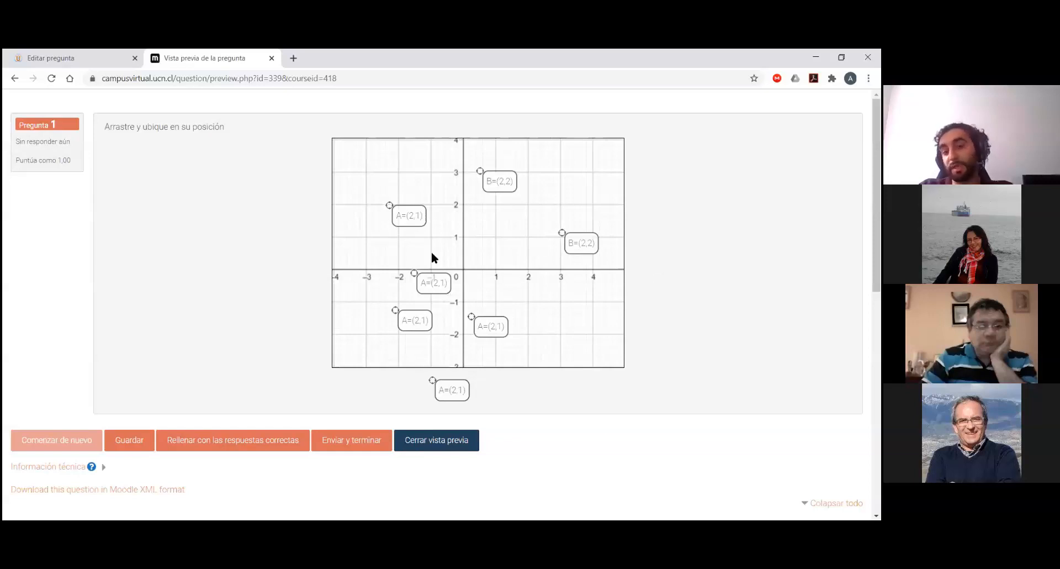
# - Fill the marker preview with the correct answers and move the A=(2,1) and B=(2,2) markers around on the grid
pyautogui.click(255, 442)
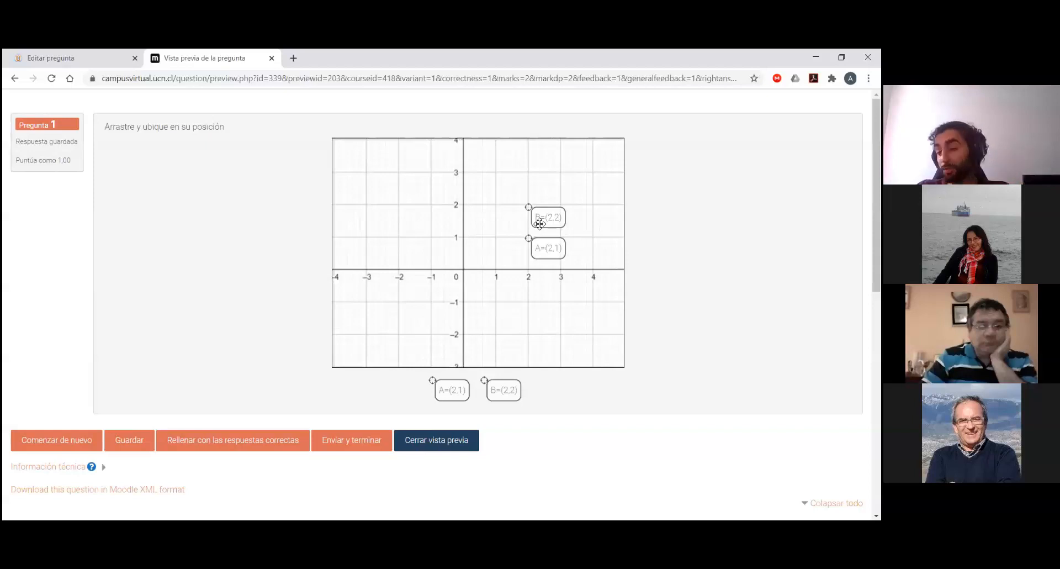
pyautogui.moveTo(539, 223); pyautogui.dragTo(540, 193)
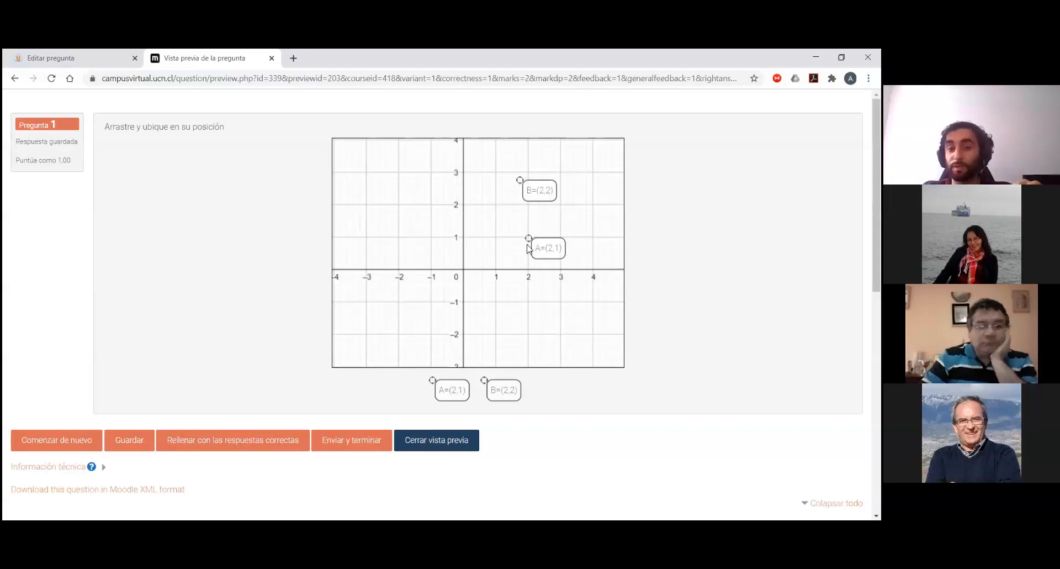
pyautogui.moveTo(544, 248); pyautogui.dragTo(513, 232)
pyautogui.moveTo(539, 190); pyautogui.dragTo(551, 209)
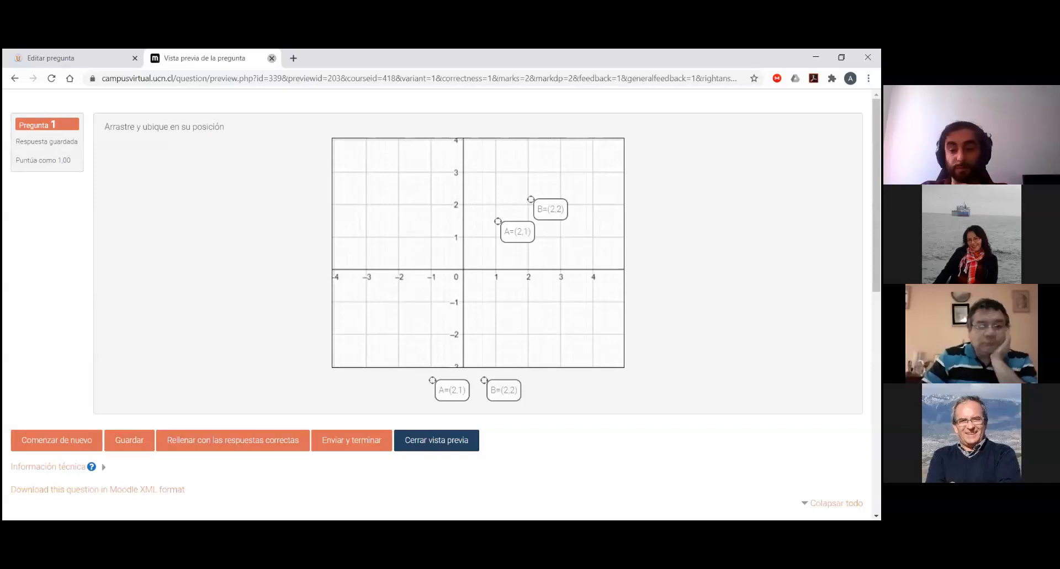
# - Close the question preview and add a new "Arrastrar y soltar marcadores" question to the question bank
pyautogui.click(271, 58)
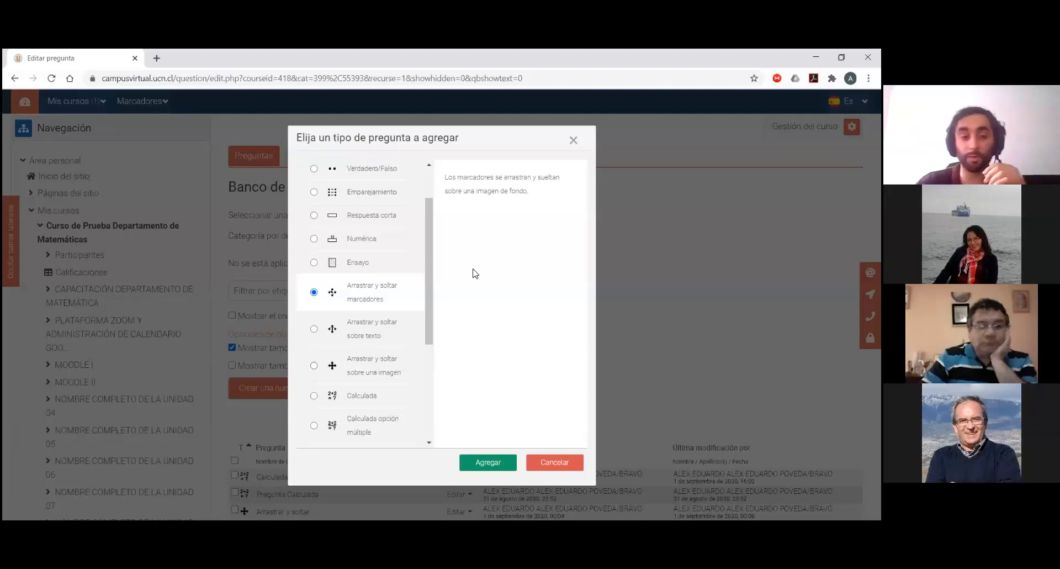
pyautogui.click(479, 469)
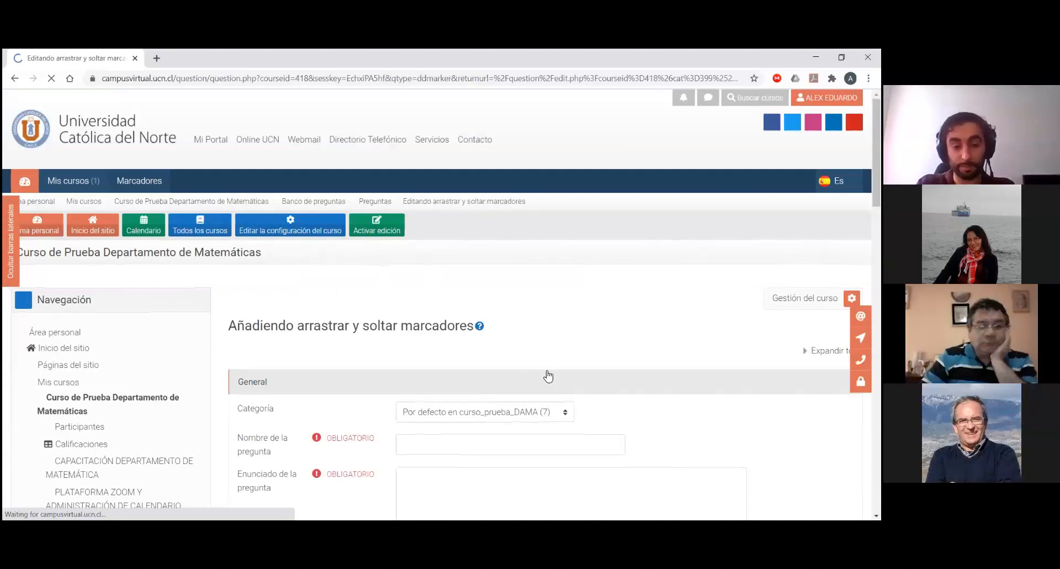
# - Name the question "Pregunta marcadores" and enter "Ubique los puntos en sus coordenadas" as its question text
pyautogui.write('Pregunta marc')
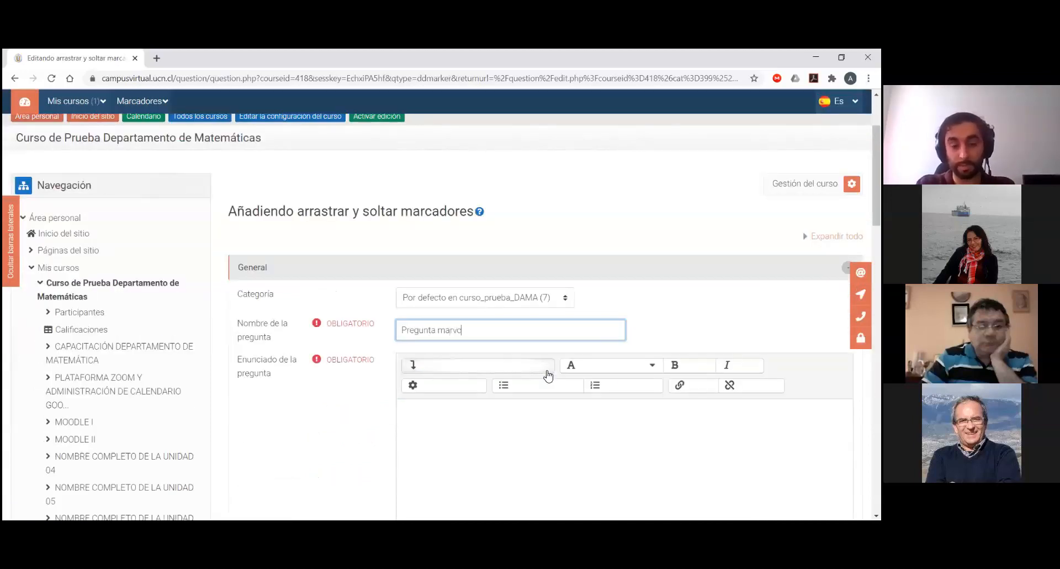
pyautogui.write('adores')
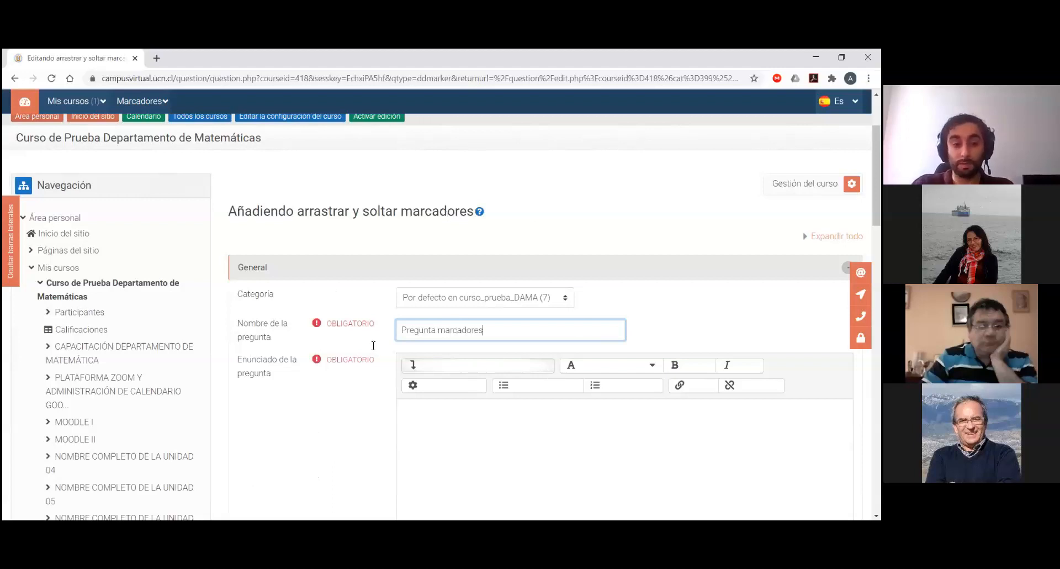
pyautogui.scroll(-5, 525, 328)
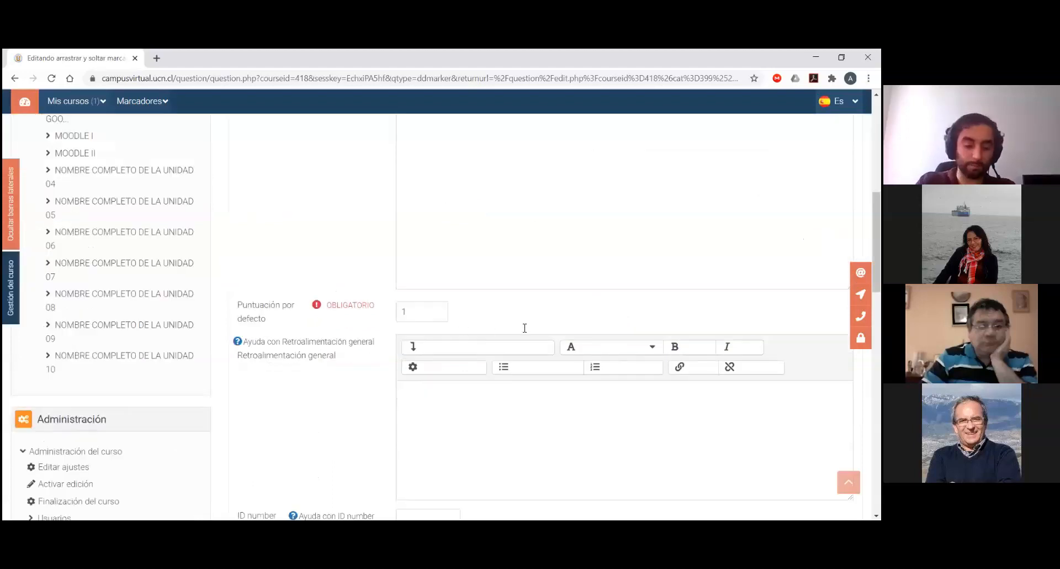
pyautogui.scroll(2, 525, 327)
pyautogui.click(525, 328)
pyautogui.write('Ubique')
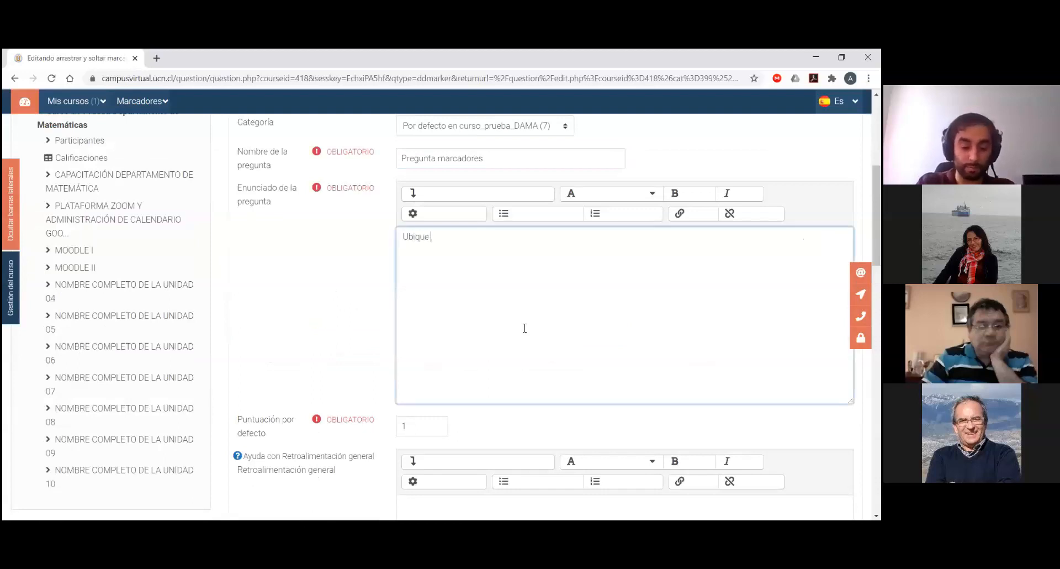
pyautogui.write(' los puntos en')
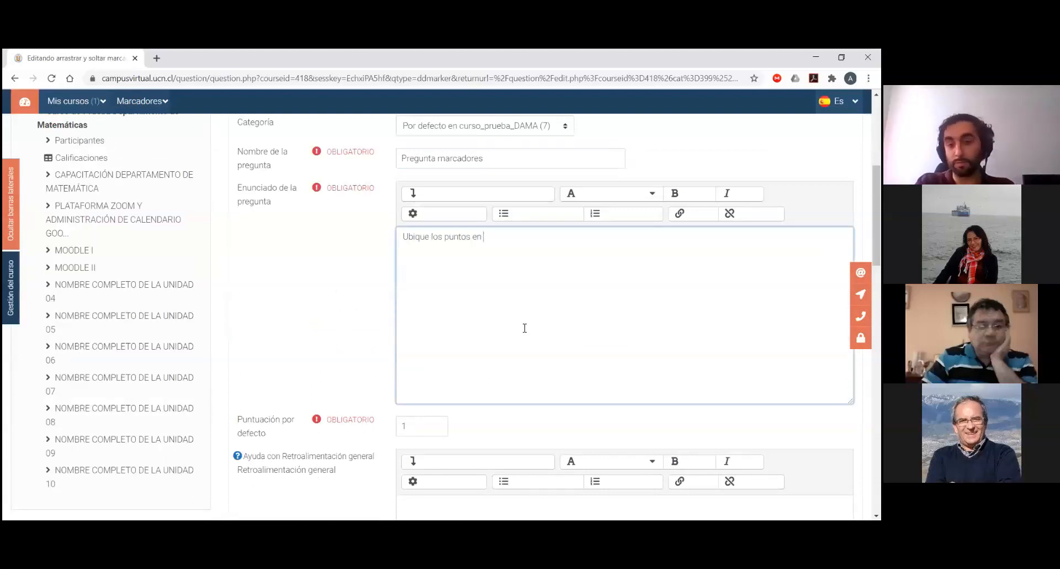
pyautogui.write(' sus coordenadas')
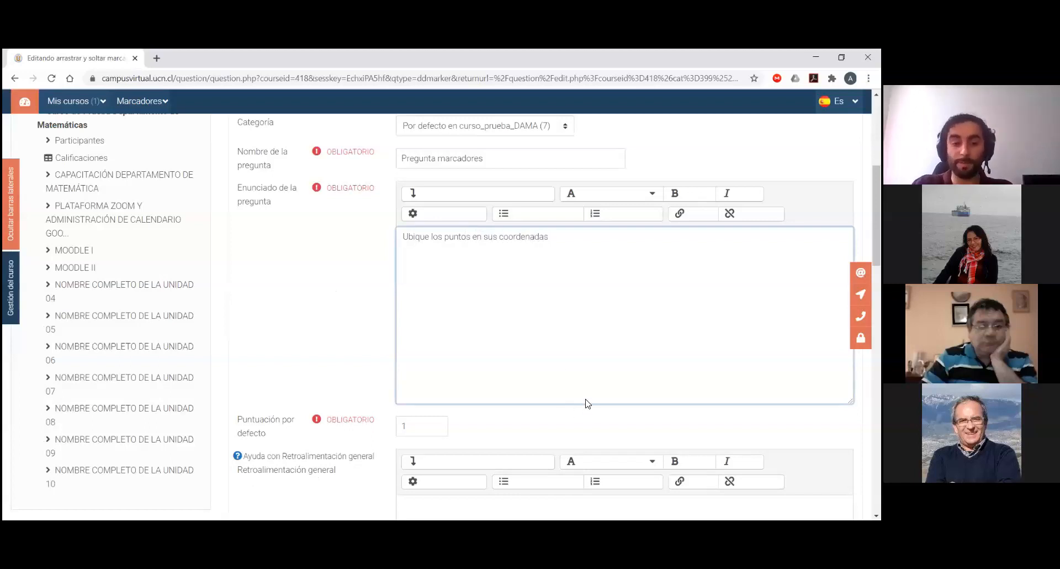
# - Upload the image Plano1.jpg from the computer's Imágenes folder as the question's background image
pyautogui.scroll(-3, 587, 411)
pyautogui.scroll(-3, 705, 507)
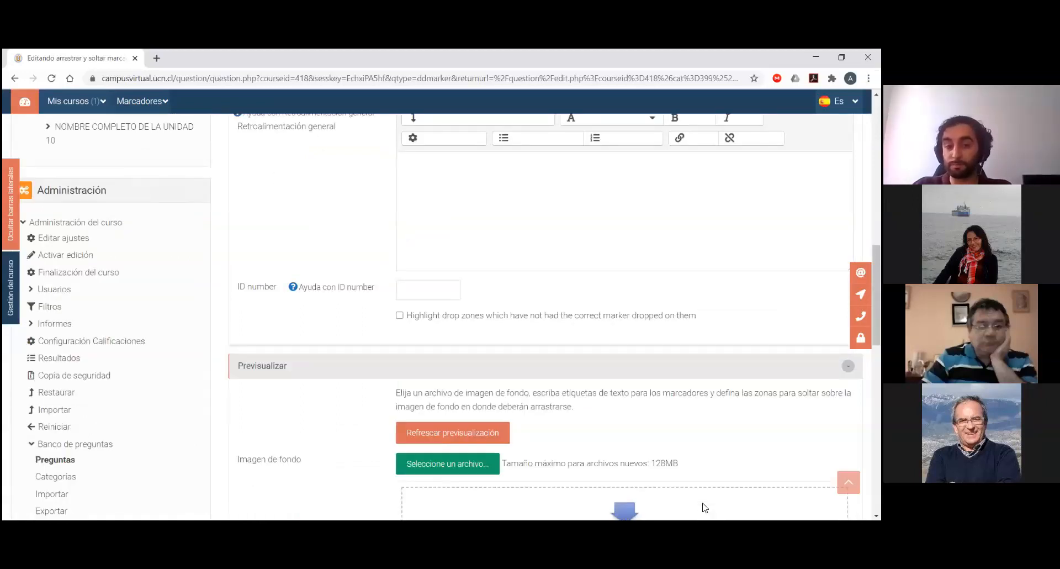
pyautogui.scroll(-2, 614, 368)
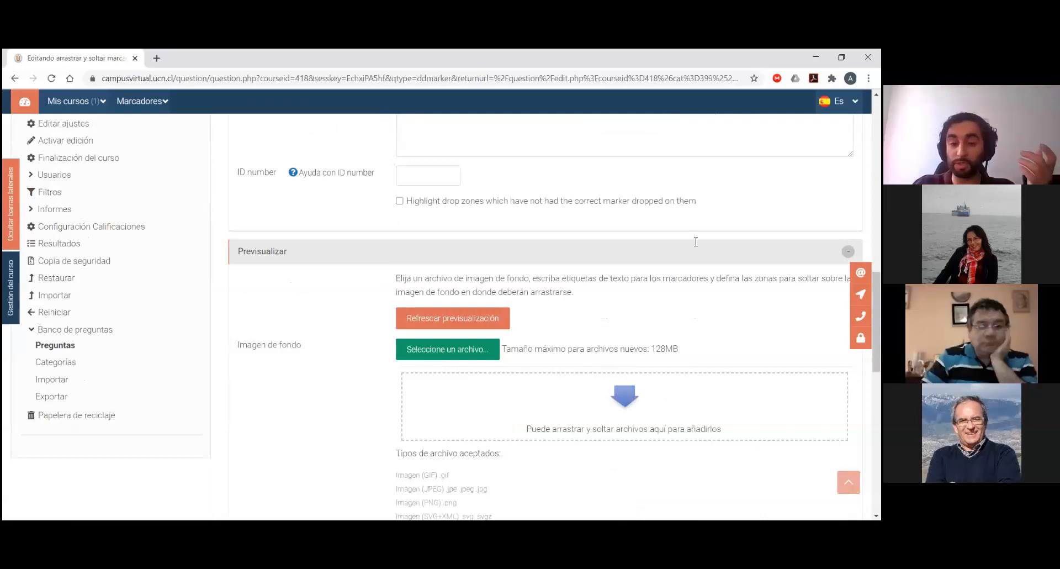
pyautogui.scroll(-1, 696, 241)
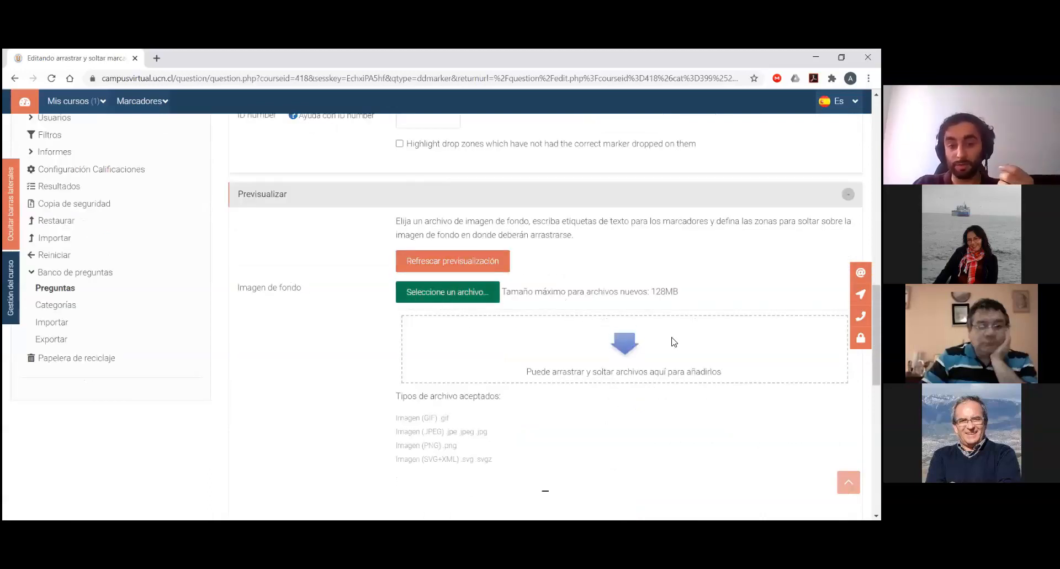
pyautogui.click(424, 291)
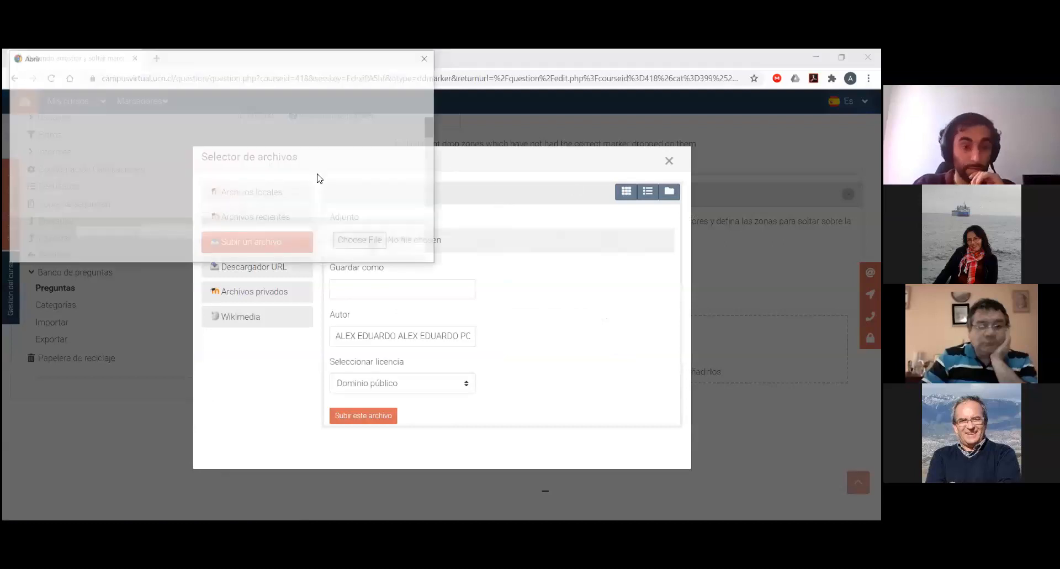
pyautogui.scroll(-4, 325, 178)
pyautogui.scroll(1, 378, 203)
pyautogui.click(378, 207)
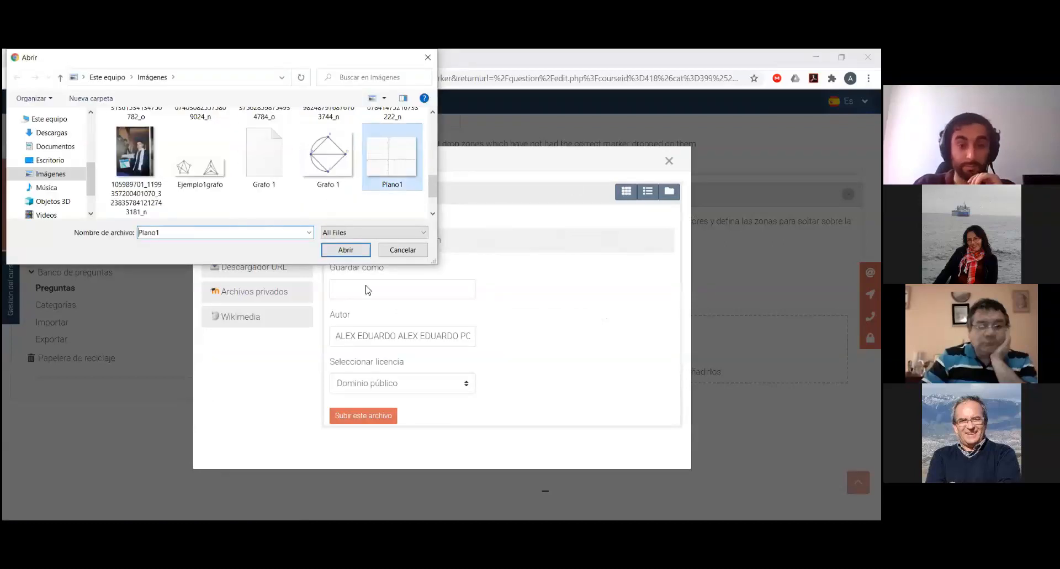
pyautogui.click(327, 169)
pyautogui.click(396, 172)
pyautogui.click(339, 252)
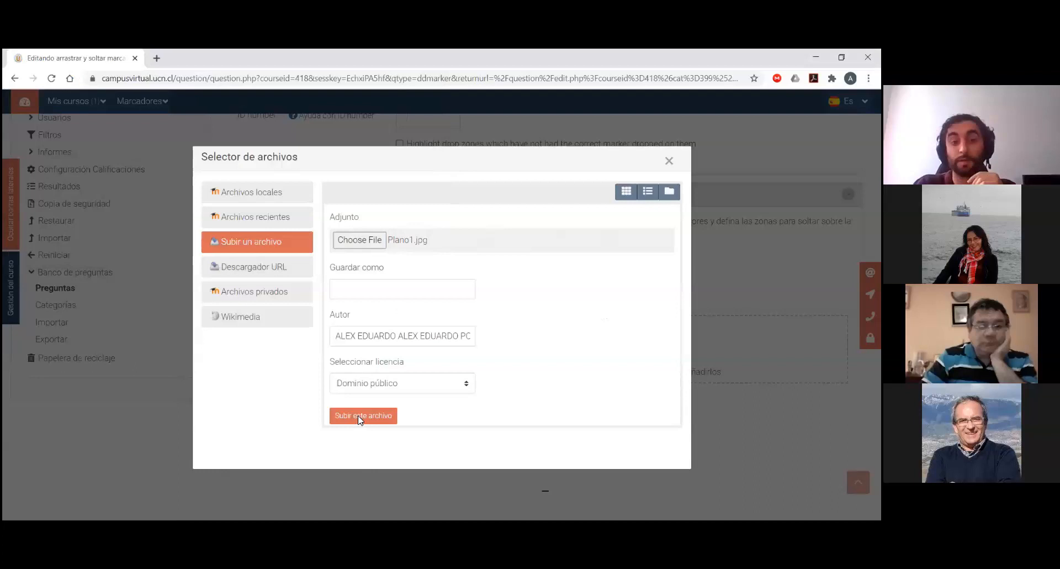
pyautogui.click(358, 415)
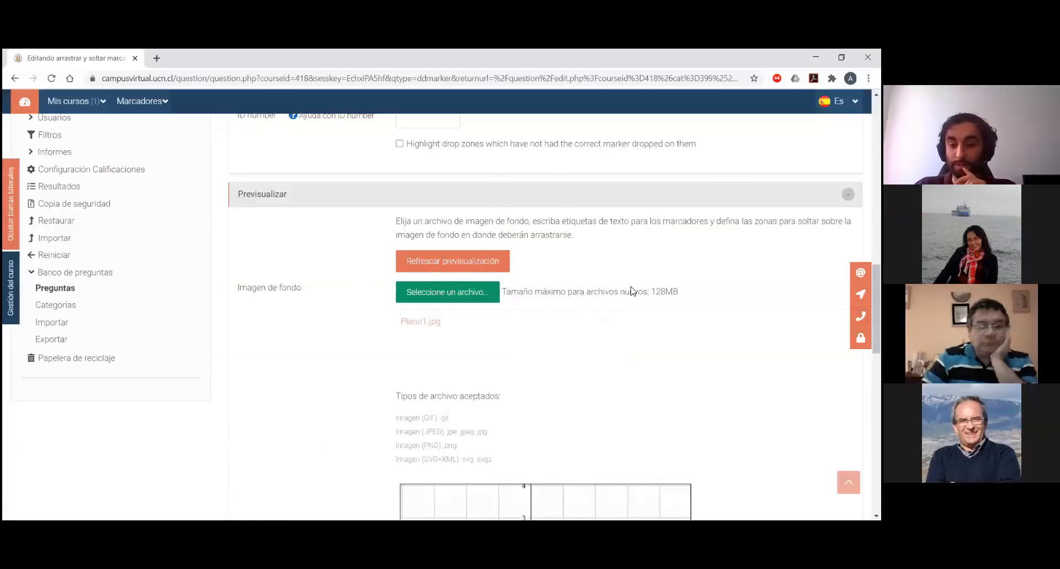
# - Expand the marker settings and enter "B(1,1)" as the label of Marcador 1
pyautogui.scroll(-5, 633, 291)
pyautogui.scroll(1, 626, 335)
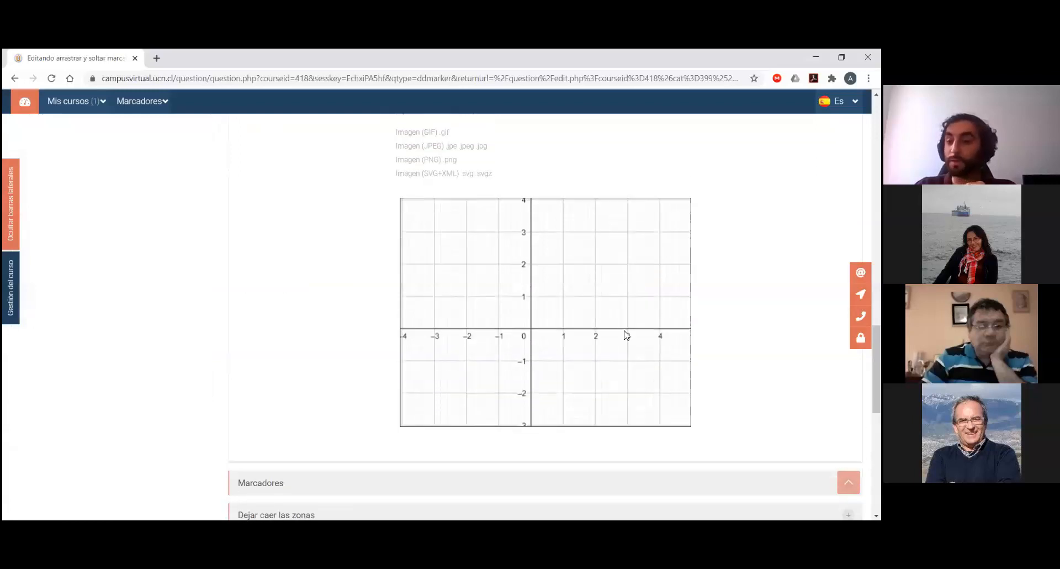
pyautogui.scroll(-1, 397, 400)
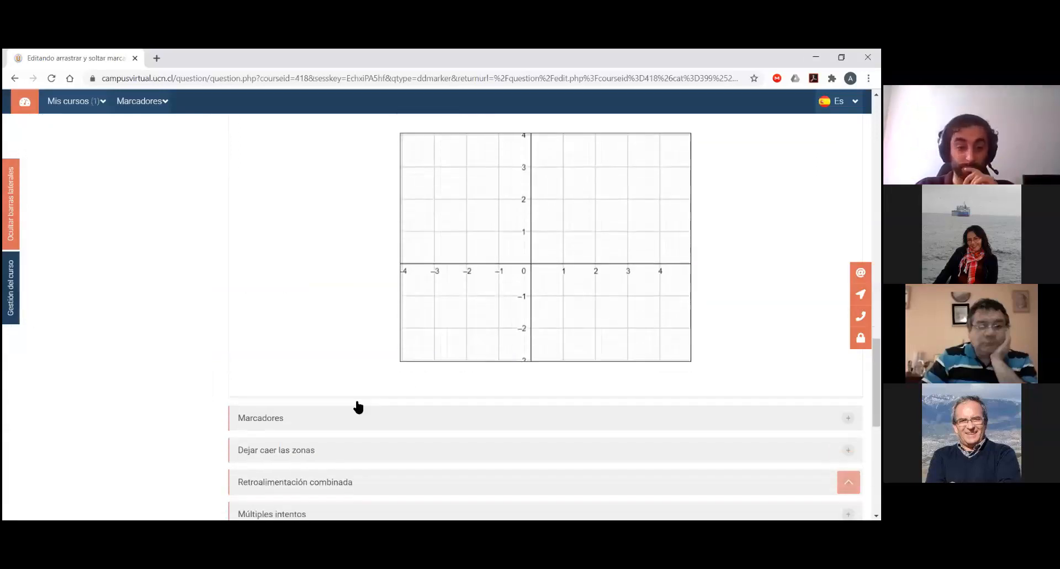
pyautogui.scroll(-1, 359, 407)
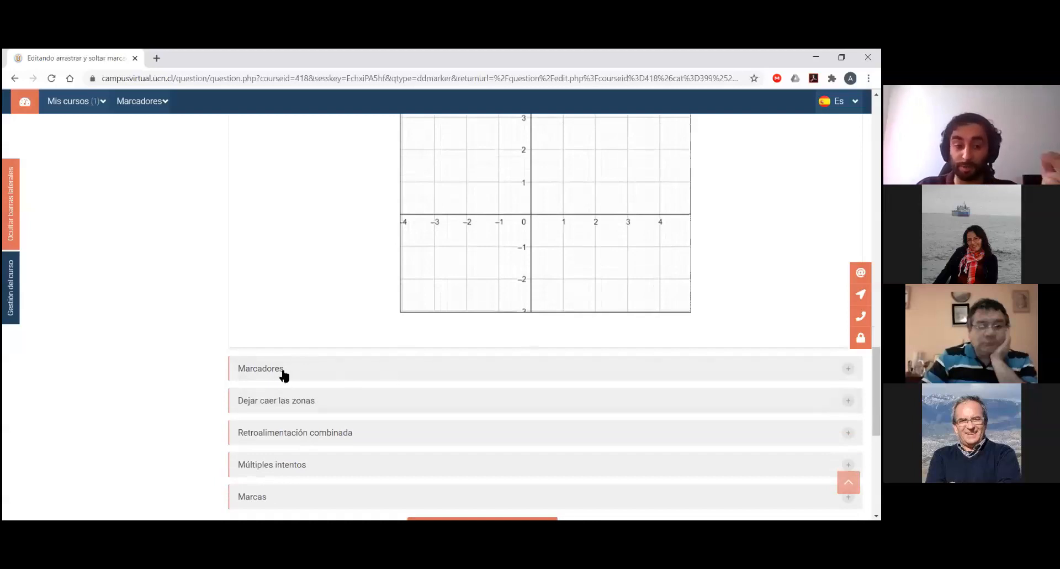
pyautogui.click(325, 378)
pyautogui.scroll(-2, 568, 360)
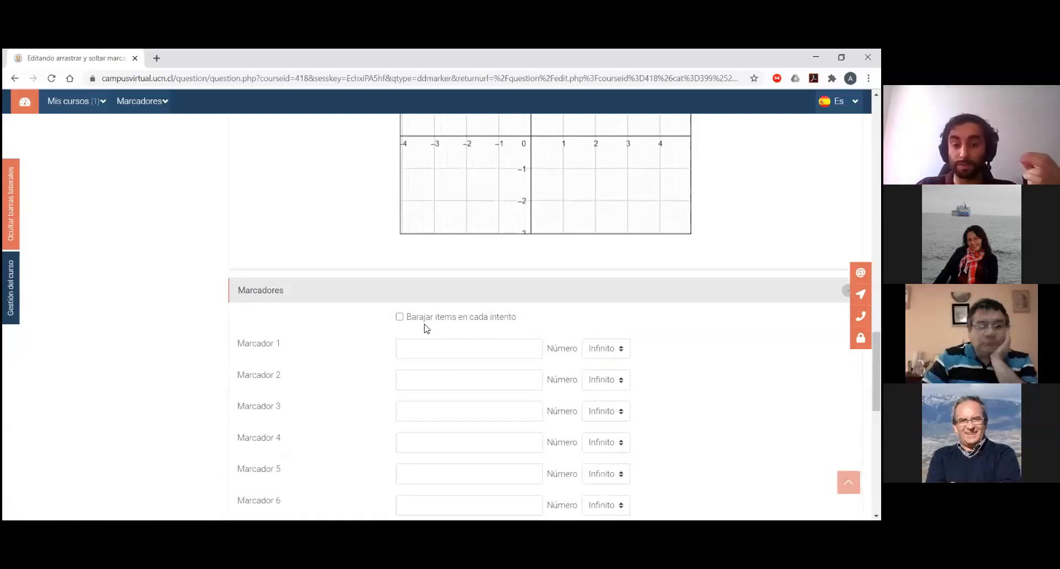
pyautogui.scroll(-1, 425, 326)
pyautogui.click(423, 311)
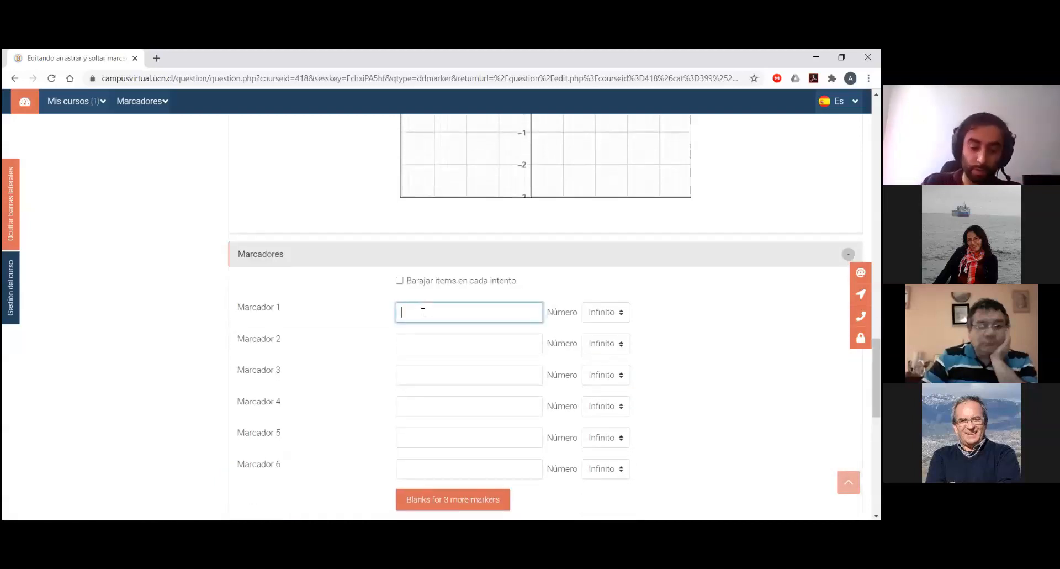
pyautogui.write('B(1')
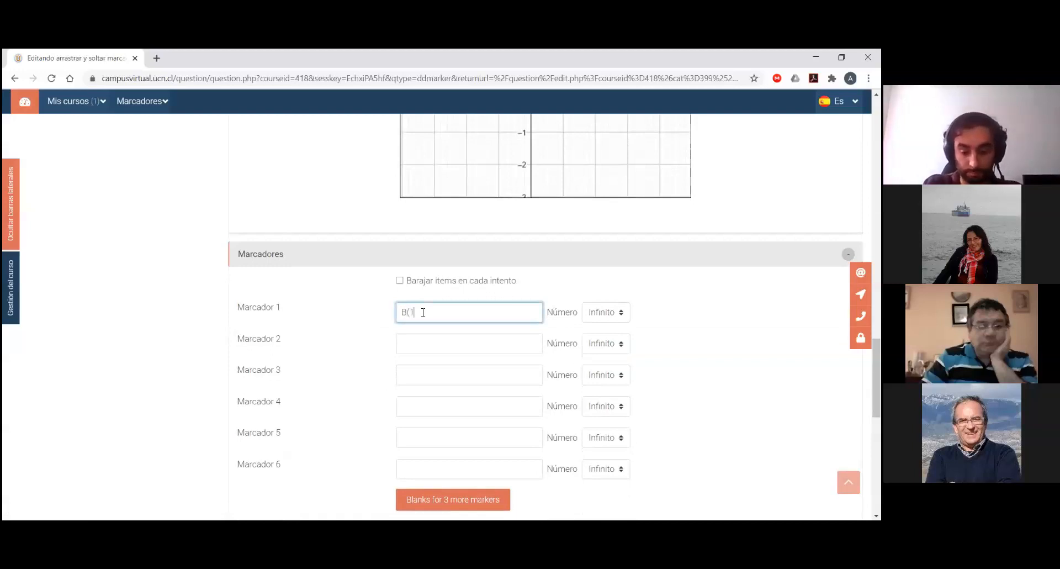
pyautogui.write(',1)')
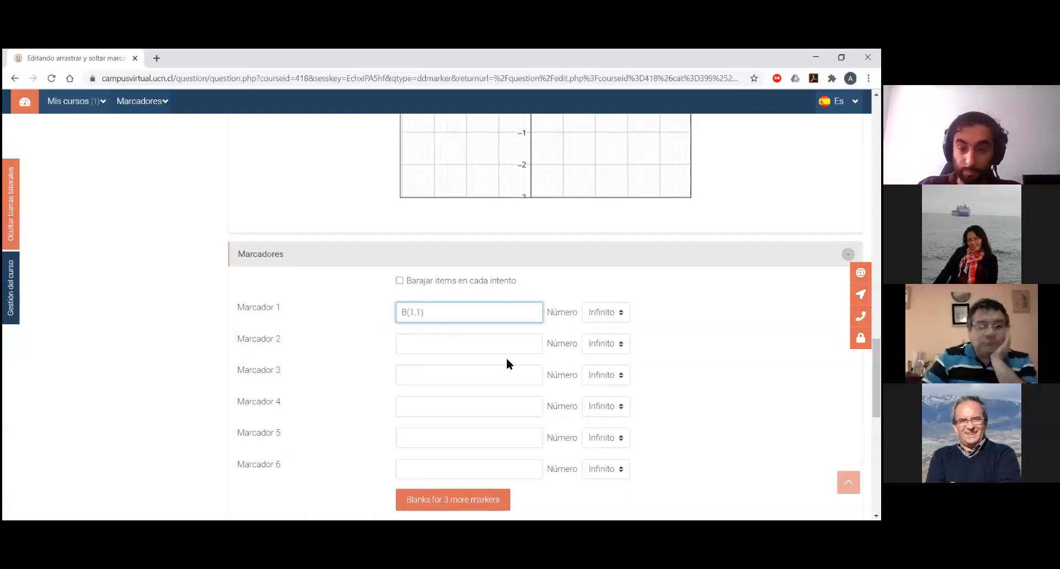
# - Turn item shuffling on and off again, and begin the label of Marcador 2 with "C("
pyautogui.click(421, 348)
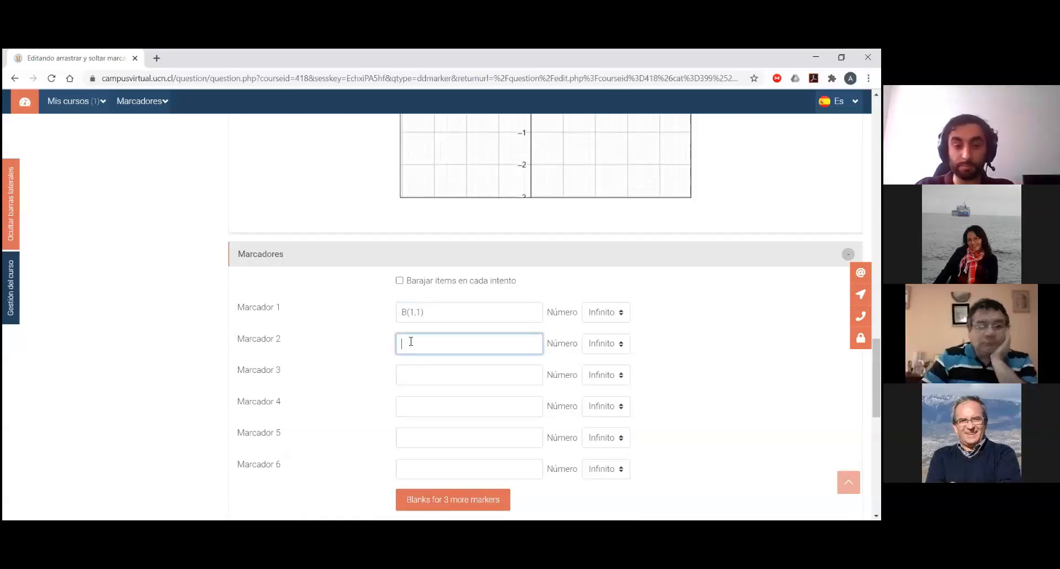
pyautogui.click(399, 280)
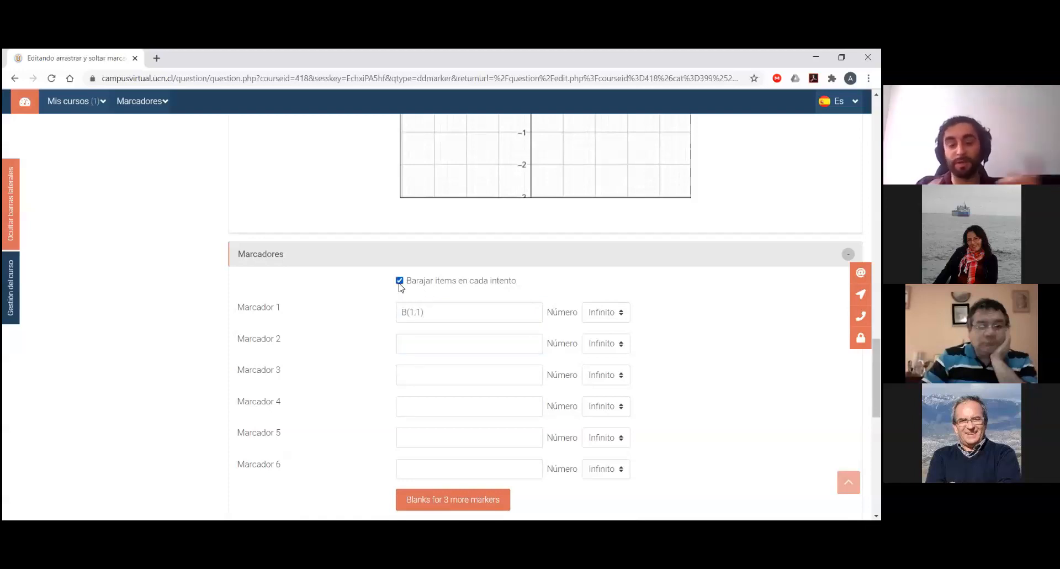
pyautogui.click(399, 280)
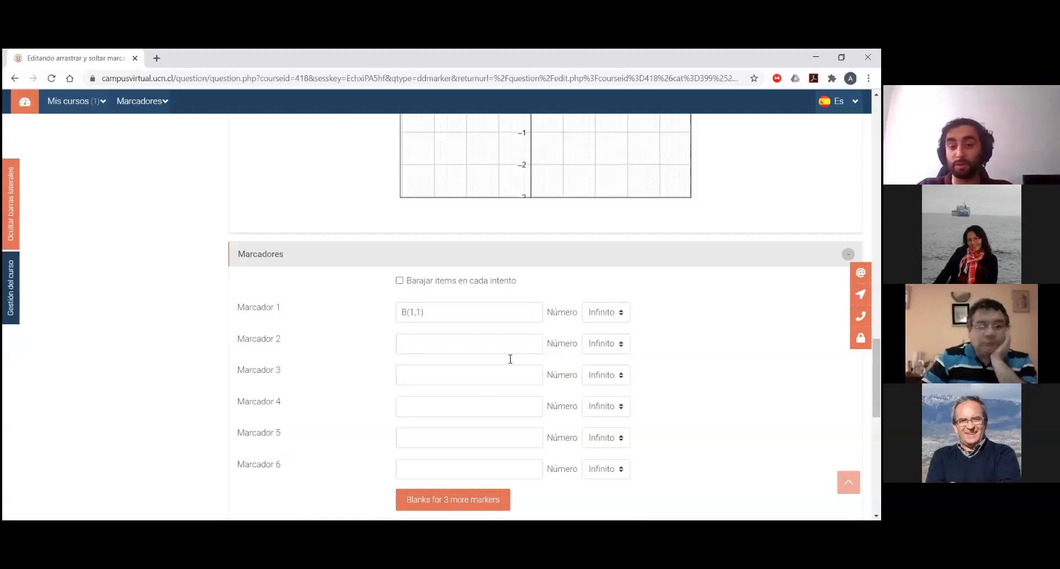
pyautogui.click(465, 338)
pyautogui.write('C(')
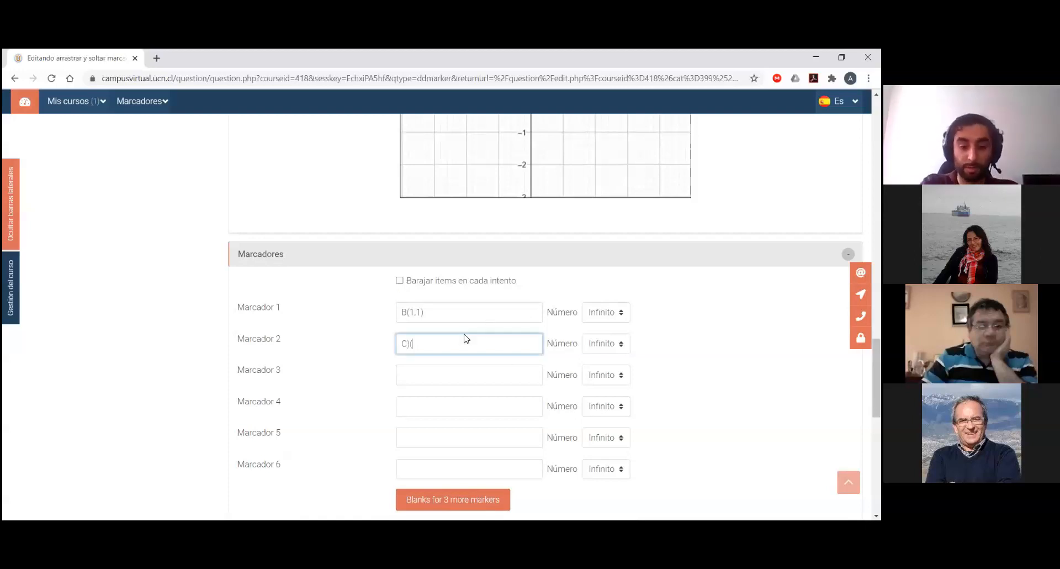
pyautogui.press('BackSpace')
pyautogui.press('BackSpace')
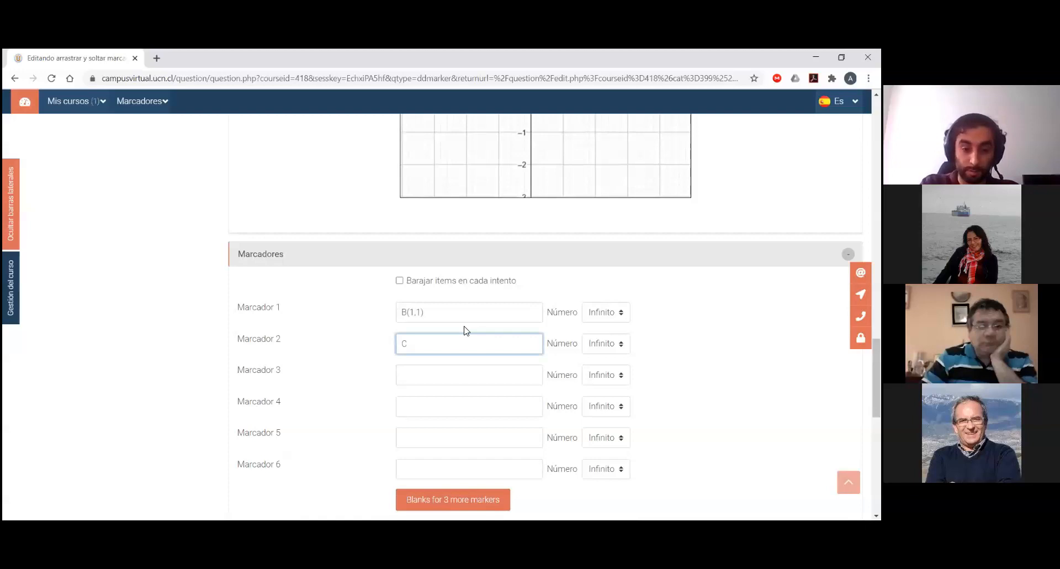
pyautogui.write('(')
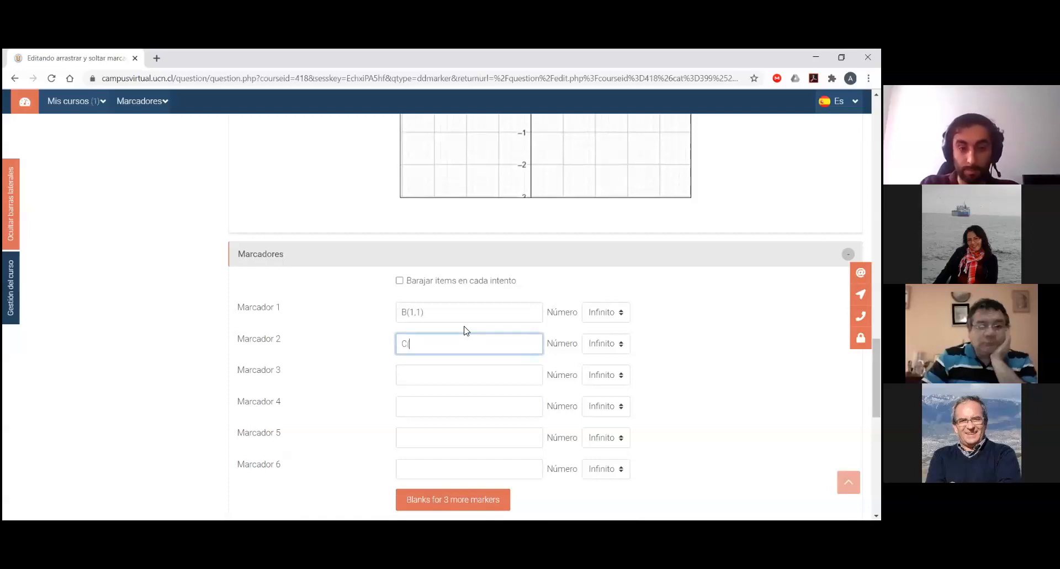
# - Review the drop zone shape choices Círculo, Polígono and Rectángulo and the list of markers that can be assigned
pyautogui.hotkey('alt', 'Left')
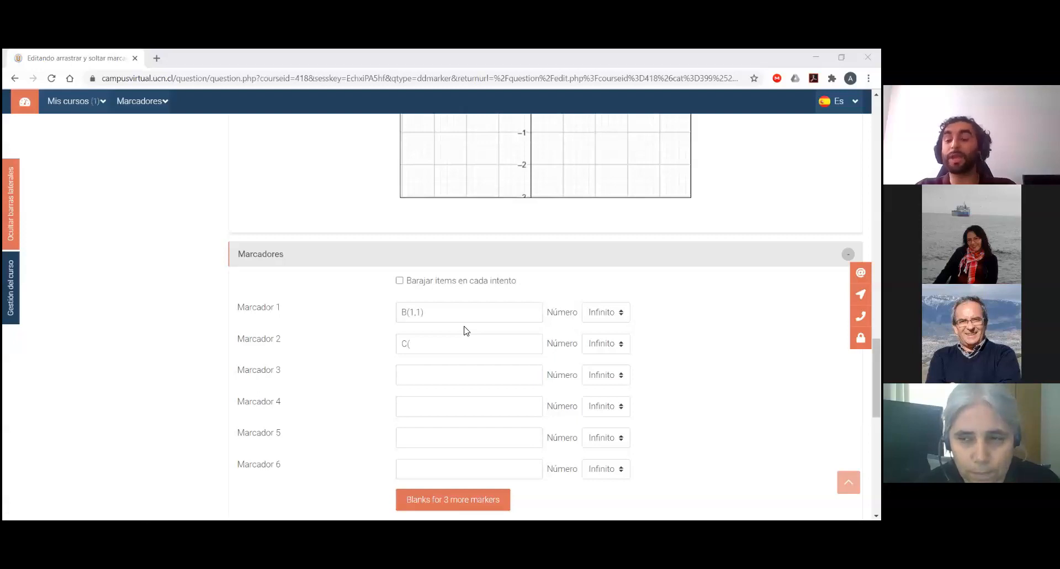
pyautogui.press('Down')
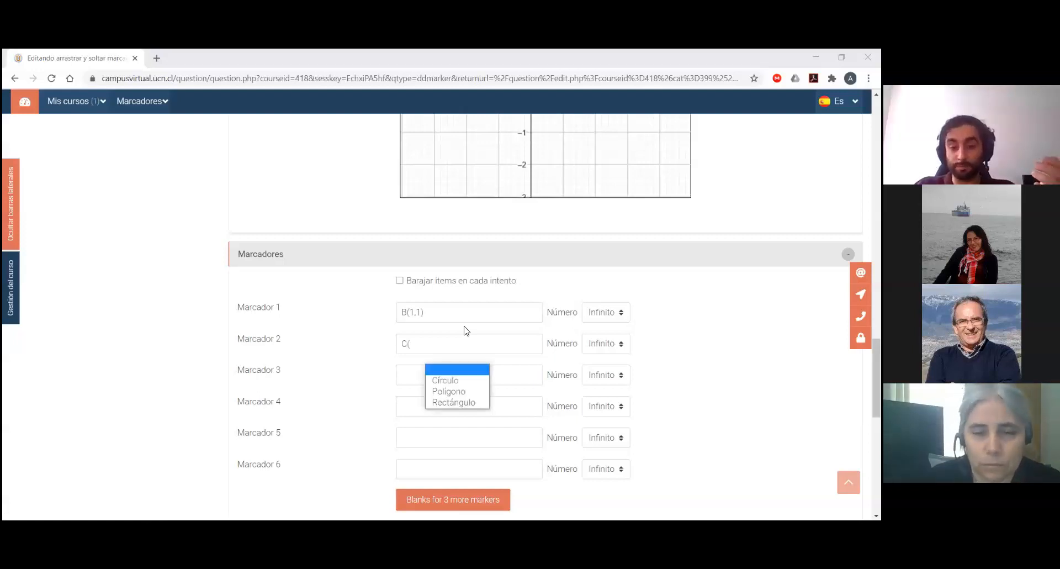
pyautogui.press('Down')
pyautogui.press('Down')
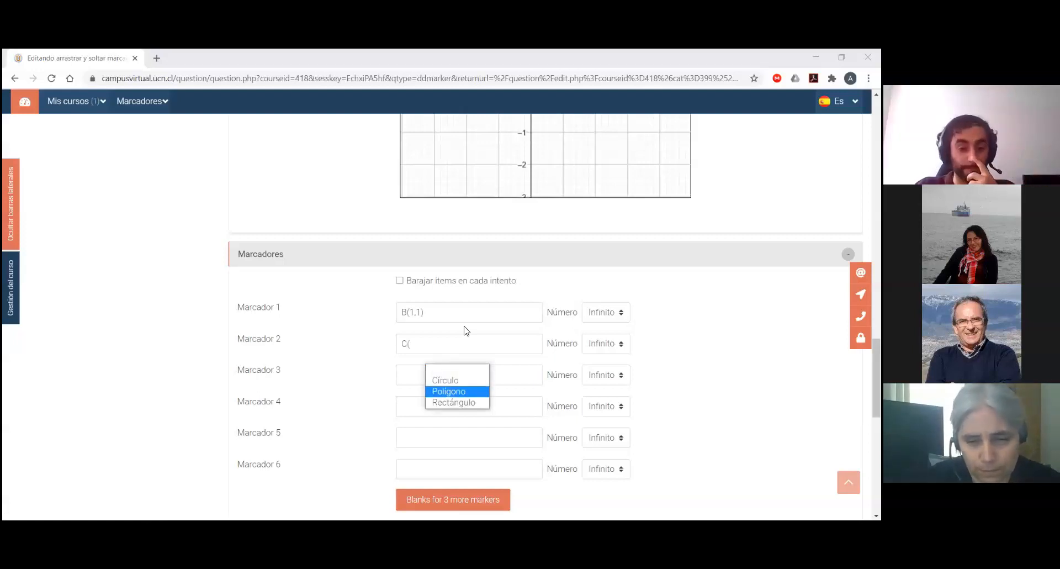
pyautogui.press('Up')
pyautogui.press('Down')
pyautogui.press('Up')
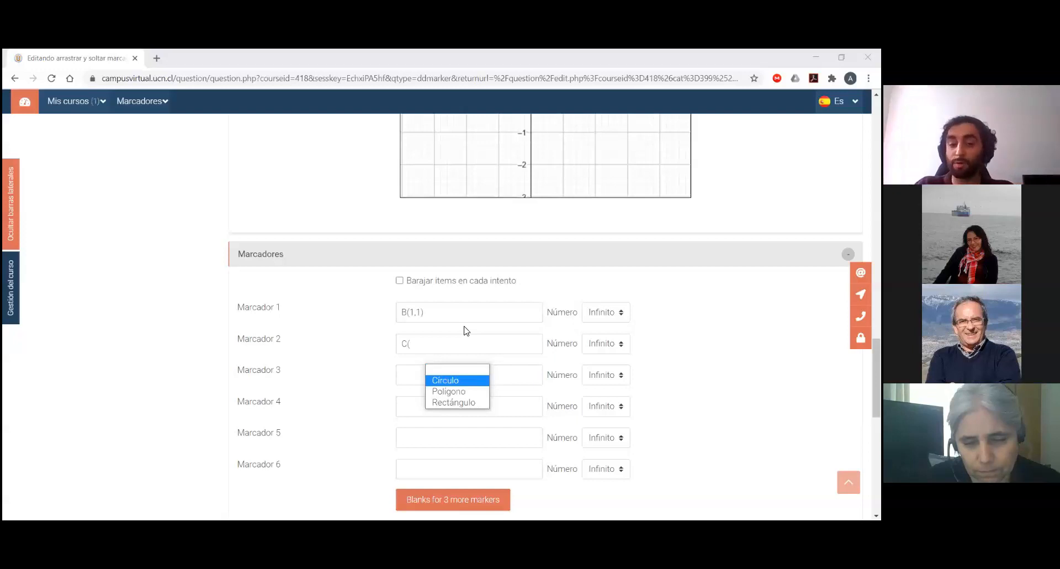
pyautogui.press('Escape')
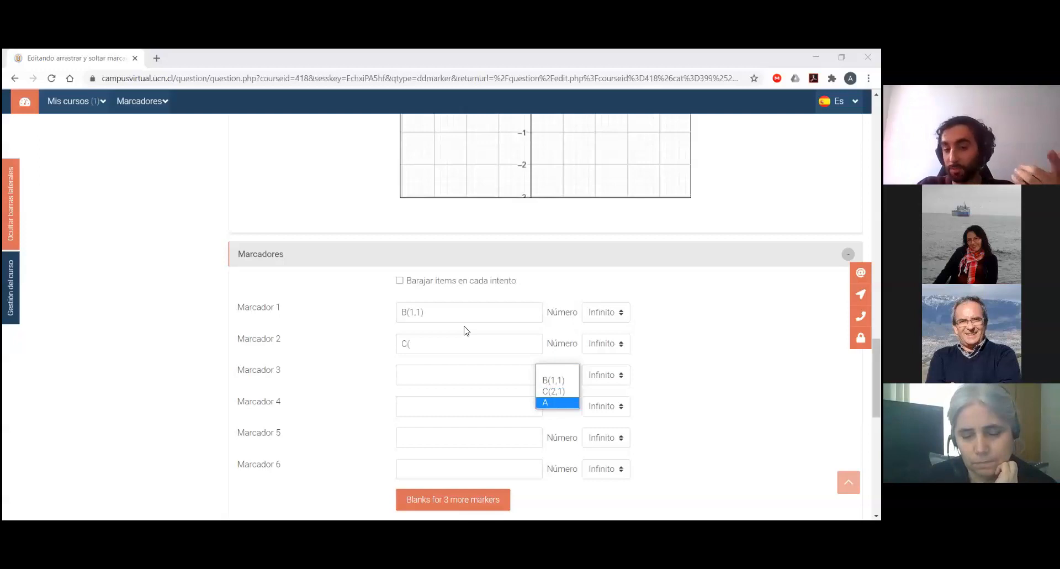
pyautogui.press('Escape')
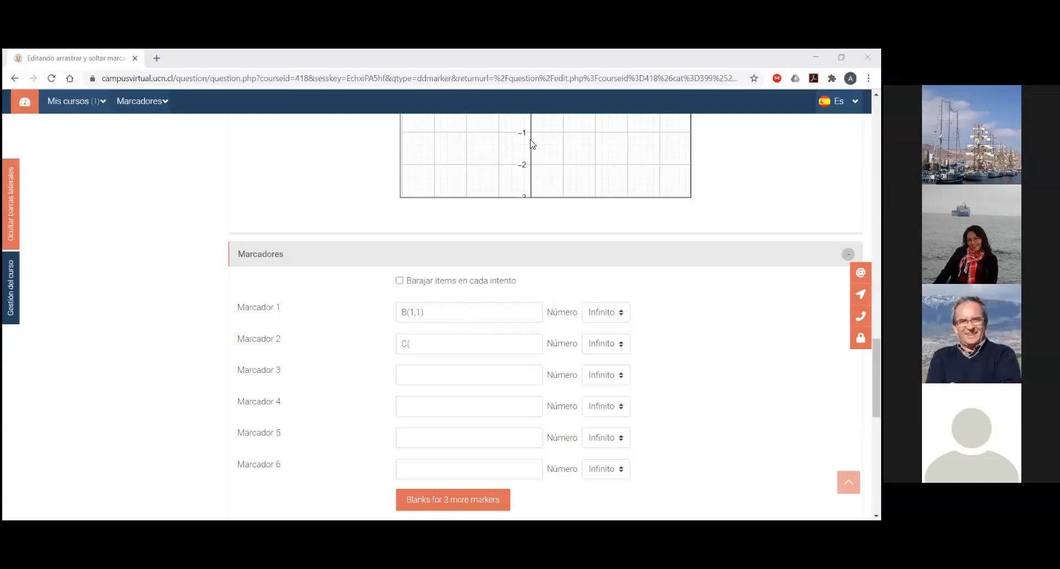
pyautogui.write('2,1)')
pyautogui.scroll(3, 532, 147)
pyautogui.press('F5')
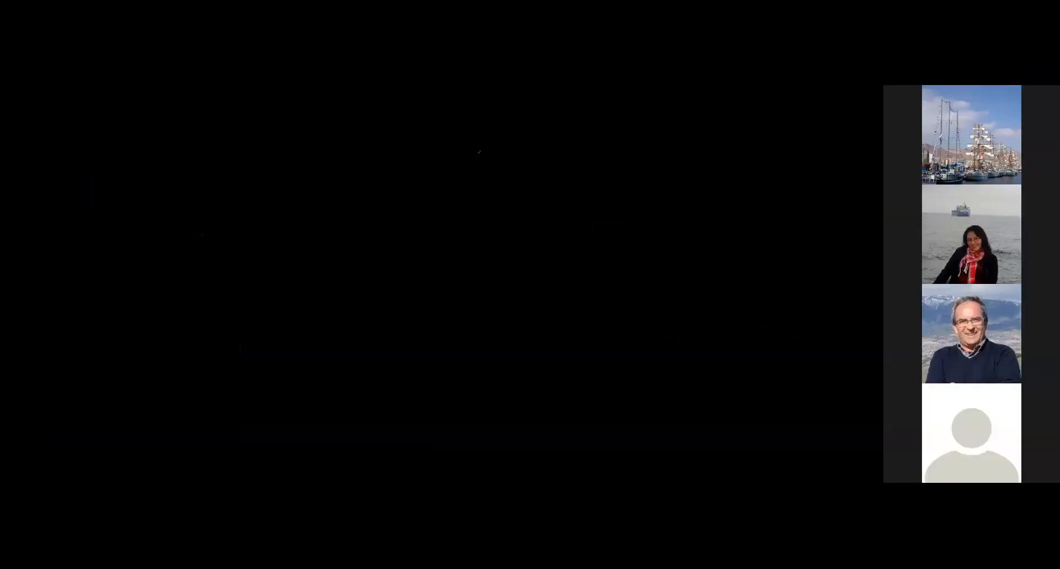
# - Complete the label of Marcador 2 as "C(1,2)" and enter "A" as the label of Marcador 3
pyautogui.scroll(-3, 385, 346)
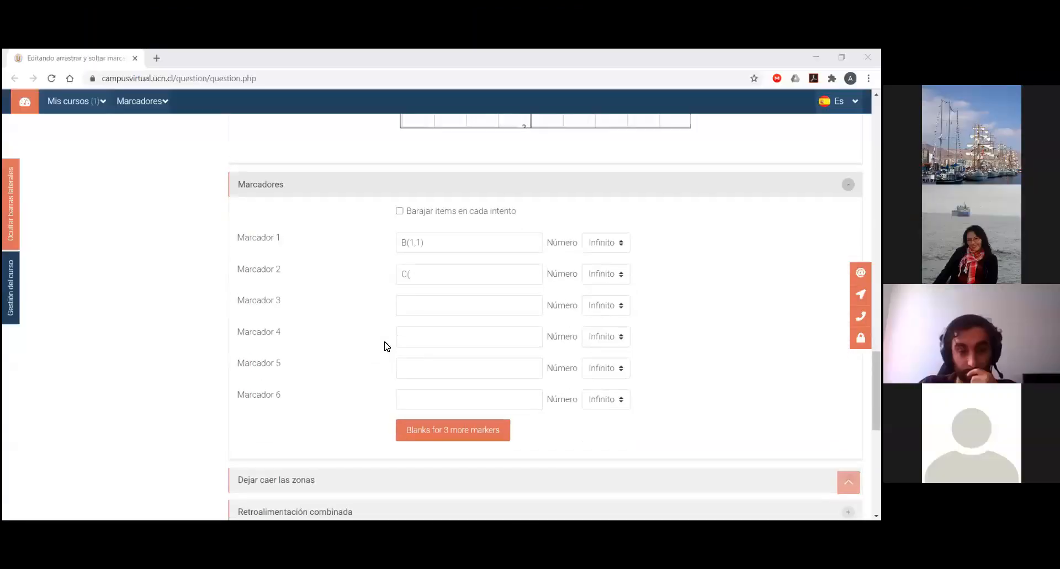
pyautogui.scroll(1, 386, 346)
pyautogui.scroll(7, 387, 346)
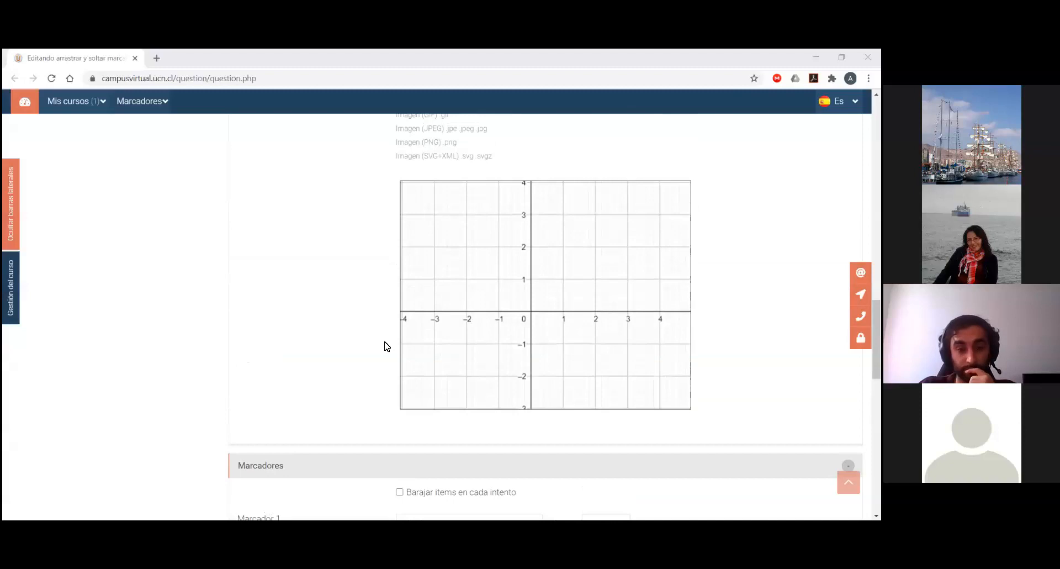
pyautogui.scroll(2, 385, 346)
pyautogui.scroll(-6, 385, 346)
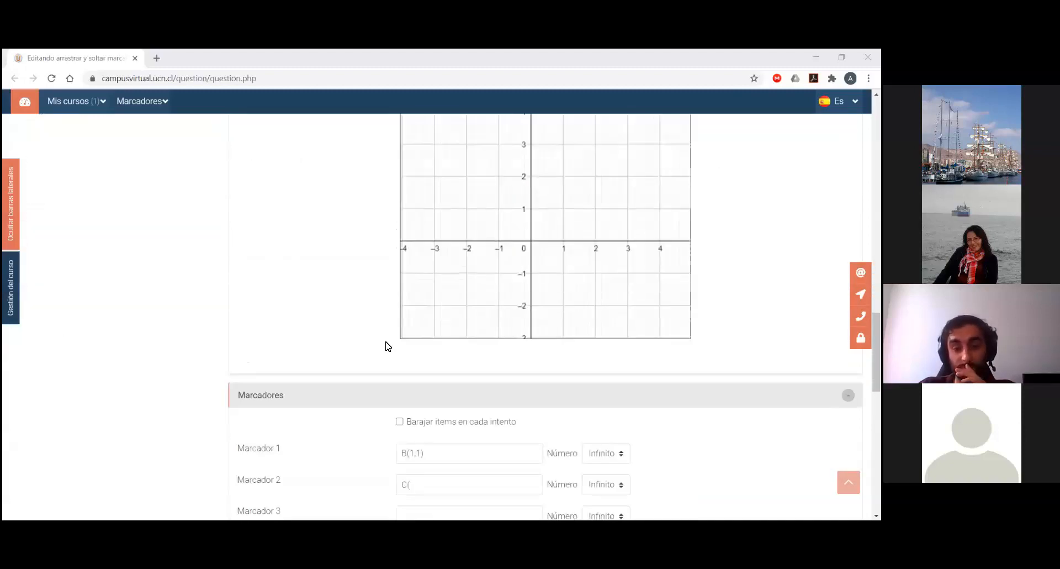
pyautogui.scroll(-4, 385, 346)
pyautogui.scroll(-1, 419, 298)
pyautogui.scroll(1, 433, 265)
pyautogui.click(433, 266)
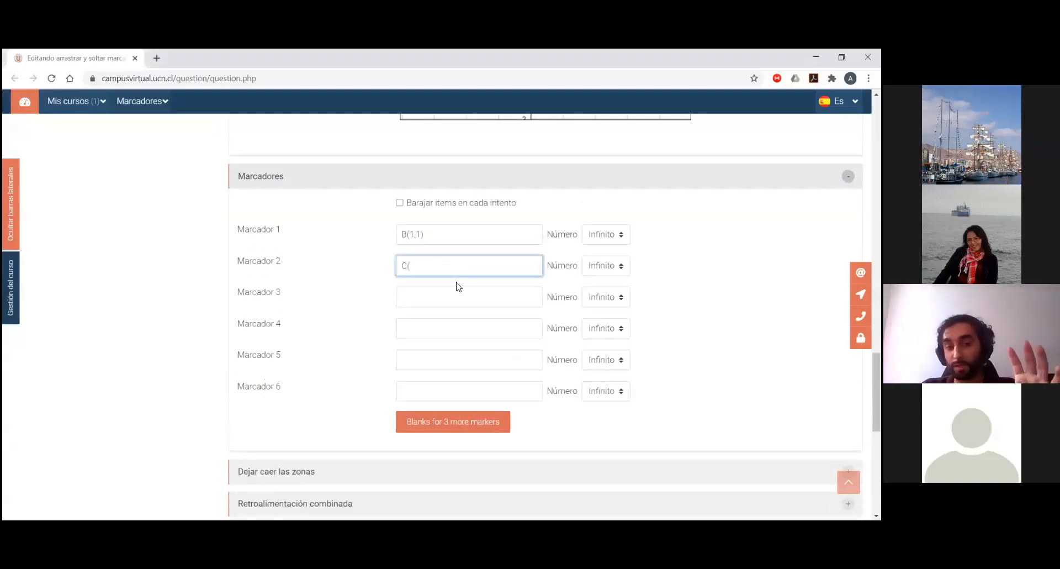
pyautogui.write('1,2')
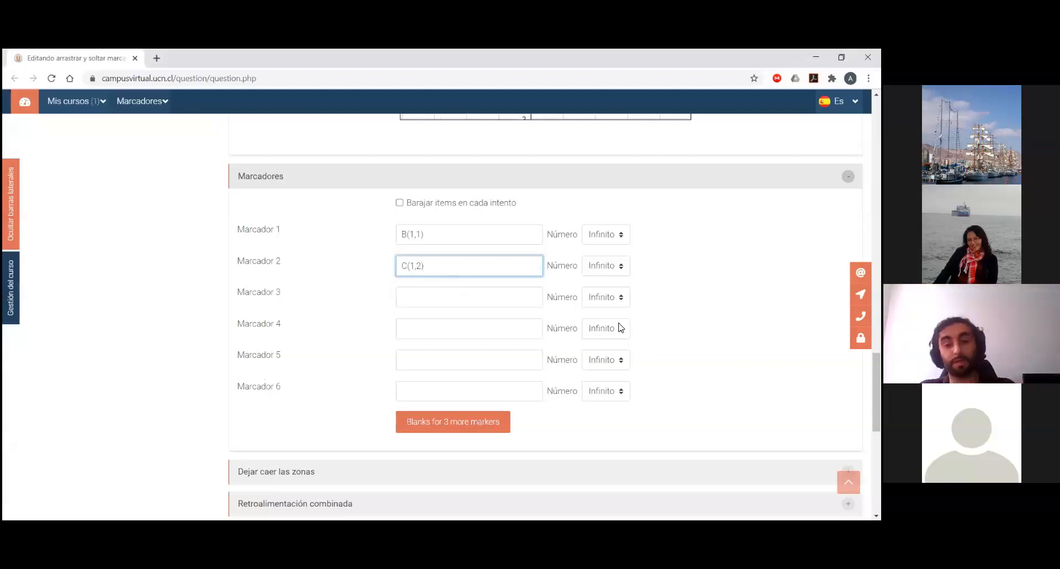
pyautogui.click(409, 297)
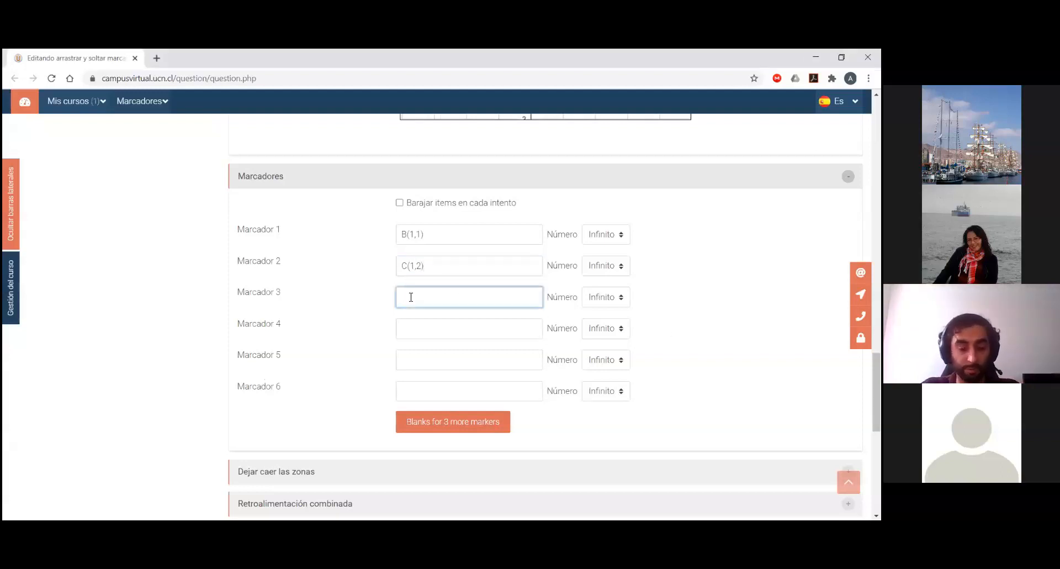
pyautogui.click(706, 340)
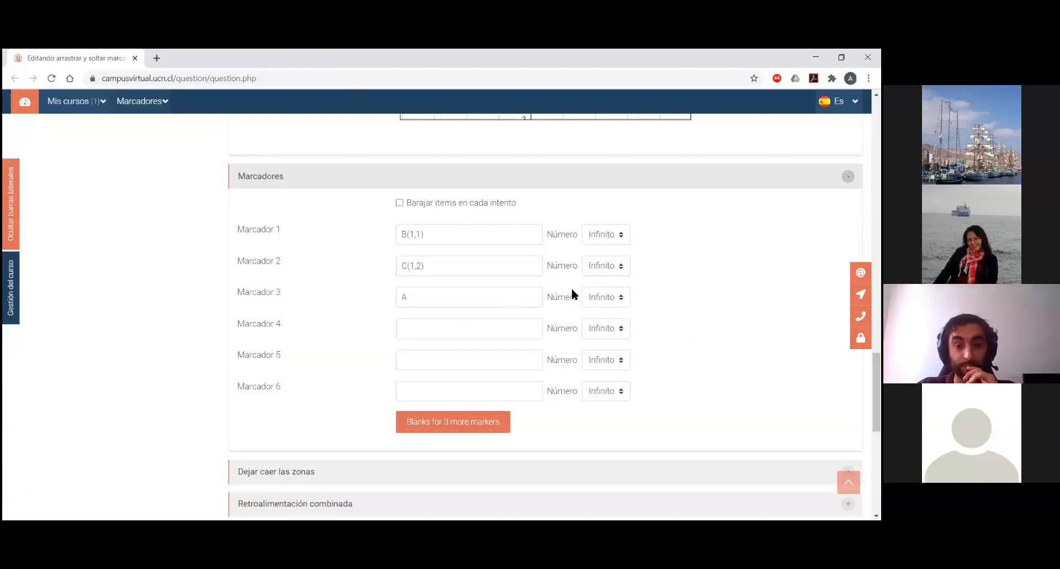
# - Expand the drop zone settings and give zone 1 the shape Círculo with the marker B(1,1)
pyautogui.scroll(-1, 574, 290)
pyautogui.scroll(-1, 575, 287)
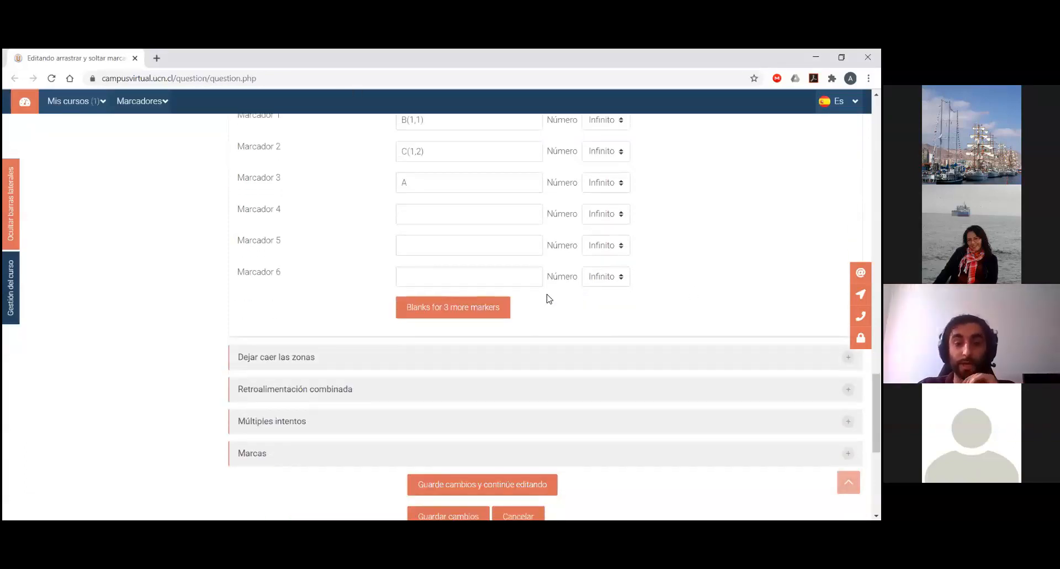
pyautogui.scroll(-1, 548, 298)
pyautogui.scroll(-1, 549, 298)
pyautogui.click(386, 244)
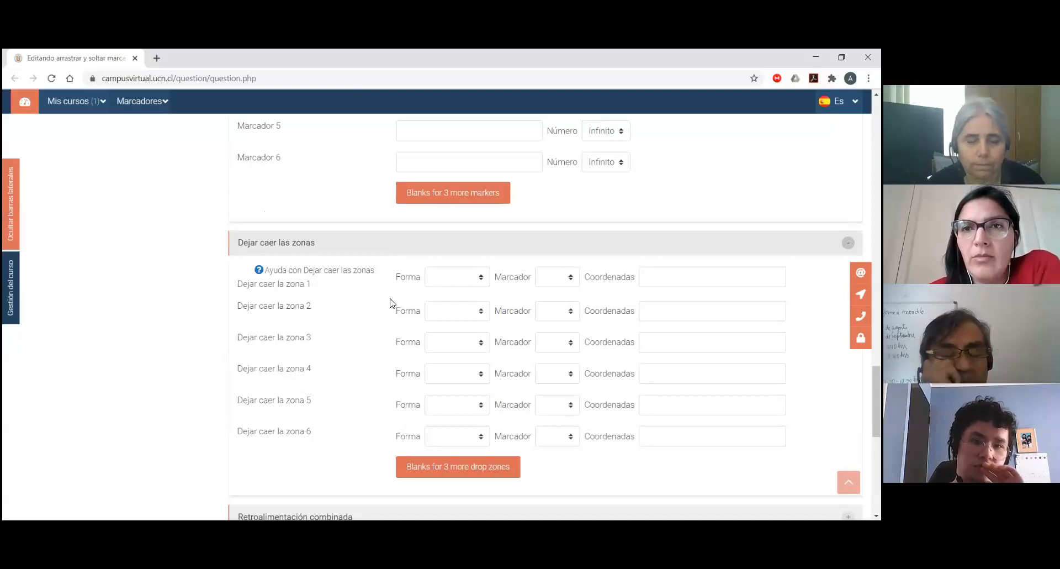
pyautogui.click(453, 283)
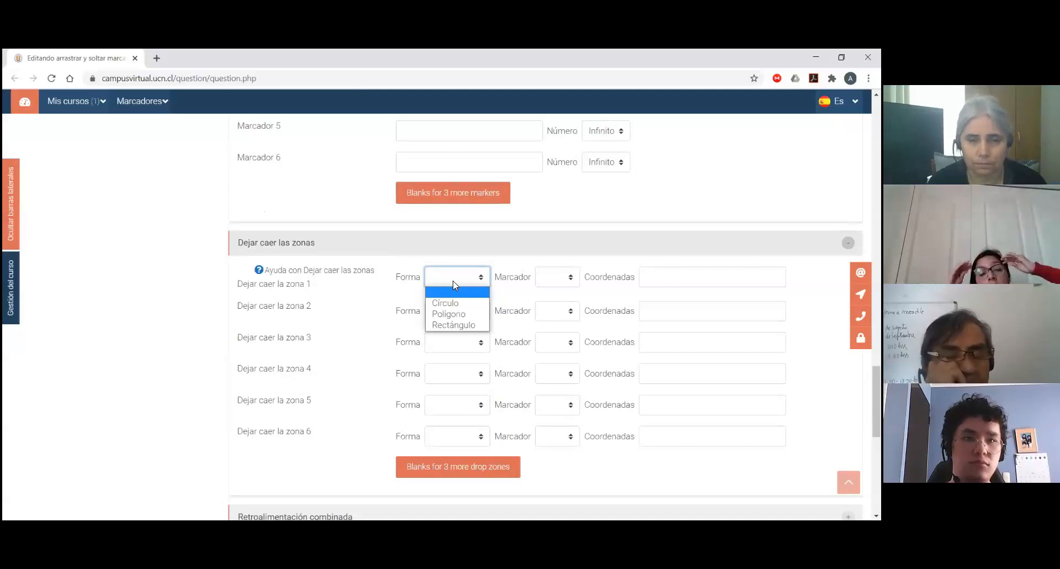
pyautogui.click(454, 304)
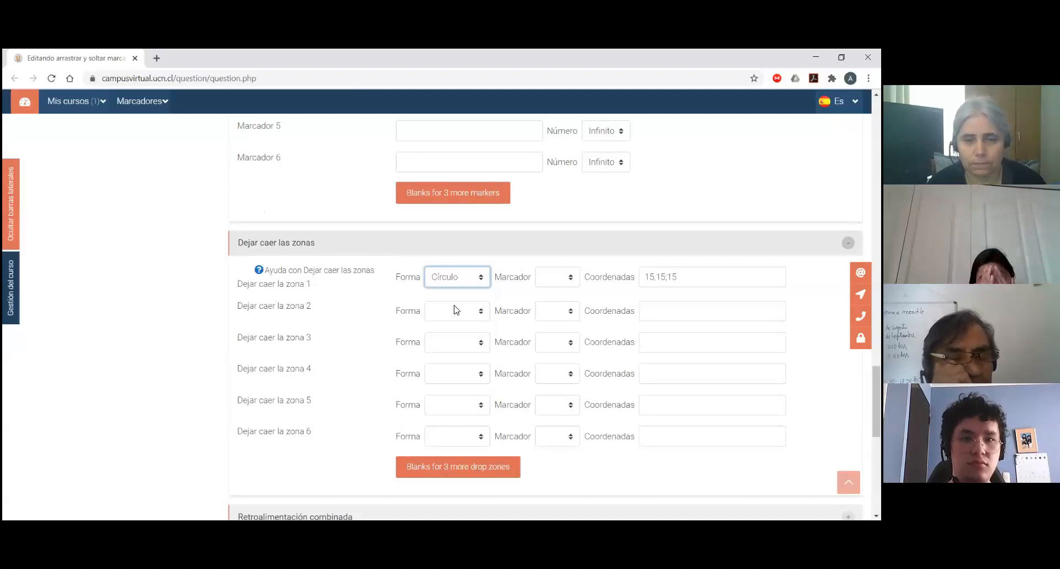
pyautogui.click(548, 284)
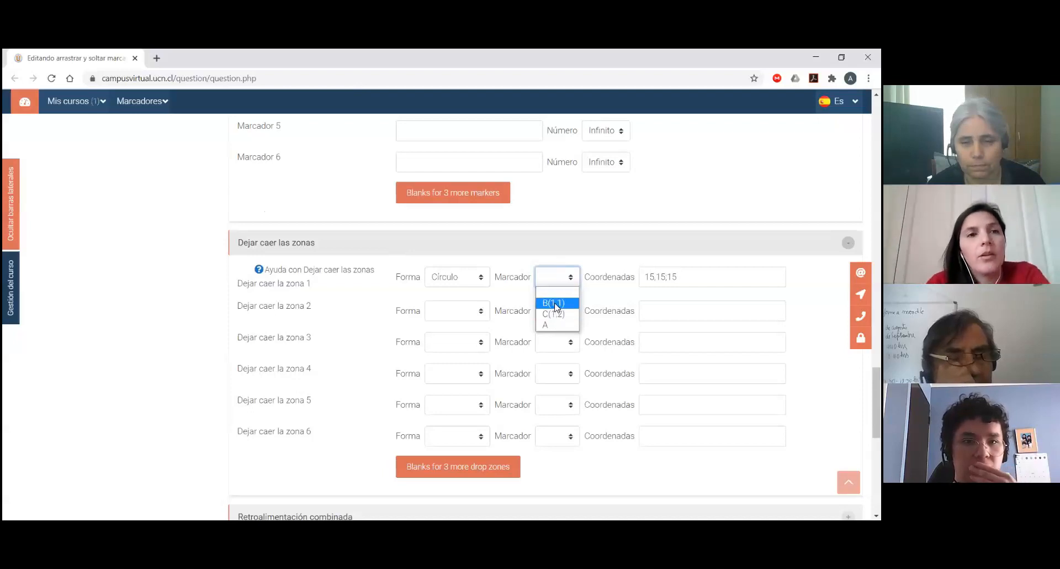
pyautogui.click(554, 303)
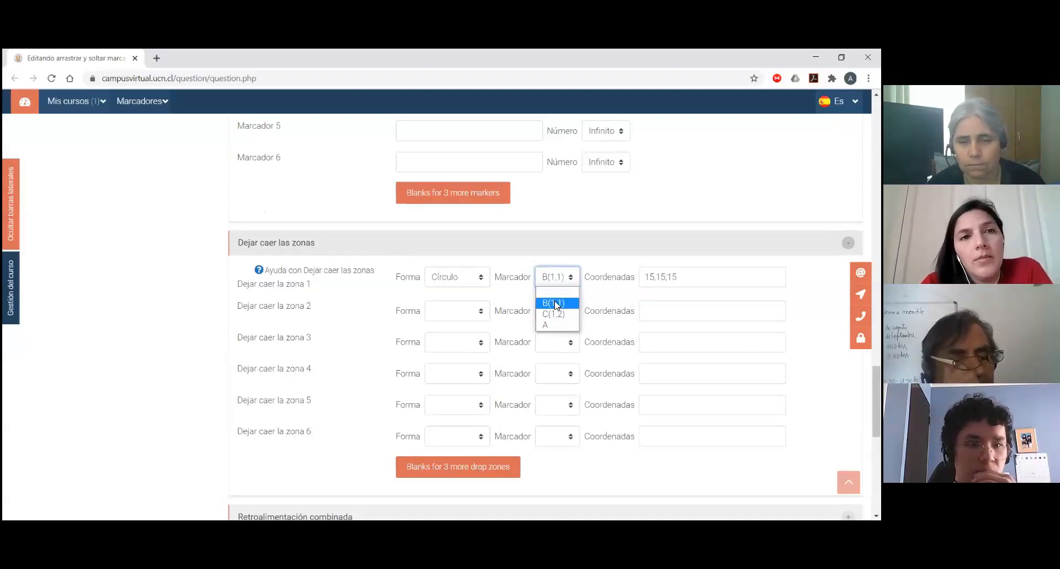
pyautogui.click(608, 302)
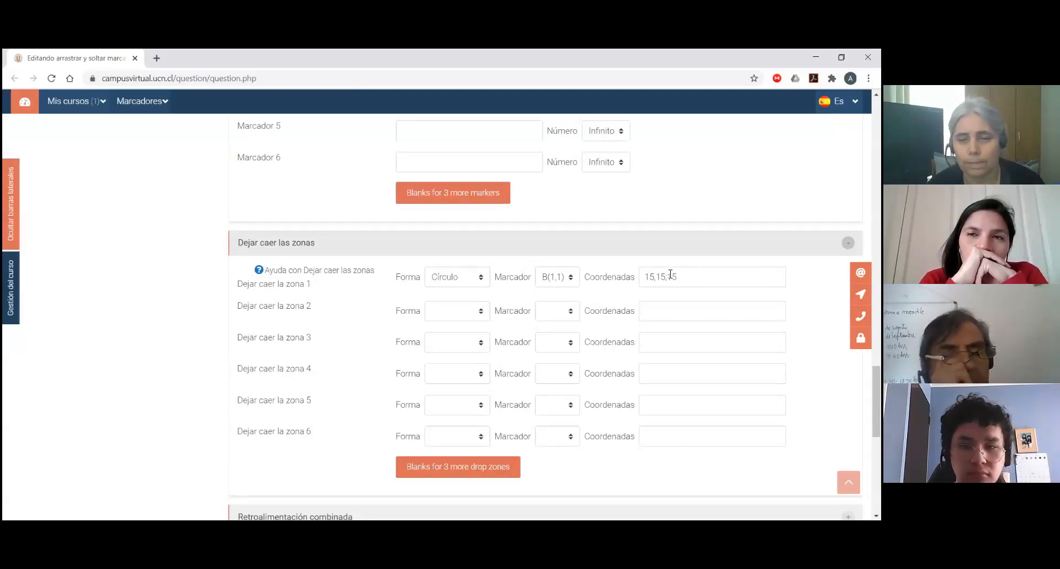
# - Move the B(1,1) drop zone circle onto the point (1,1) of the coordinate plane image
pyautogui.scroll(-2, 623, 274)
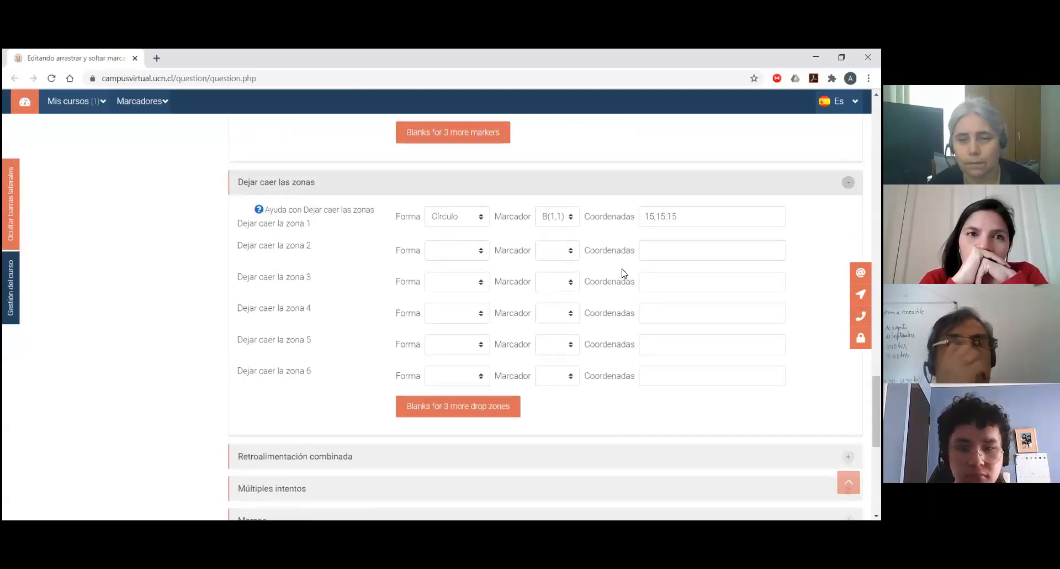
pyautogui.scroll(1, 624, 273)
pyautogui.scroll(1, 668, 278)
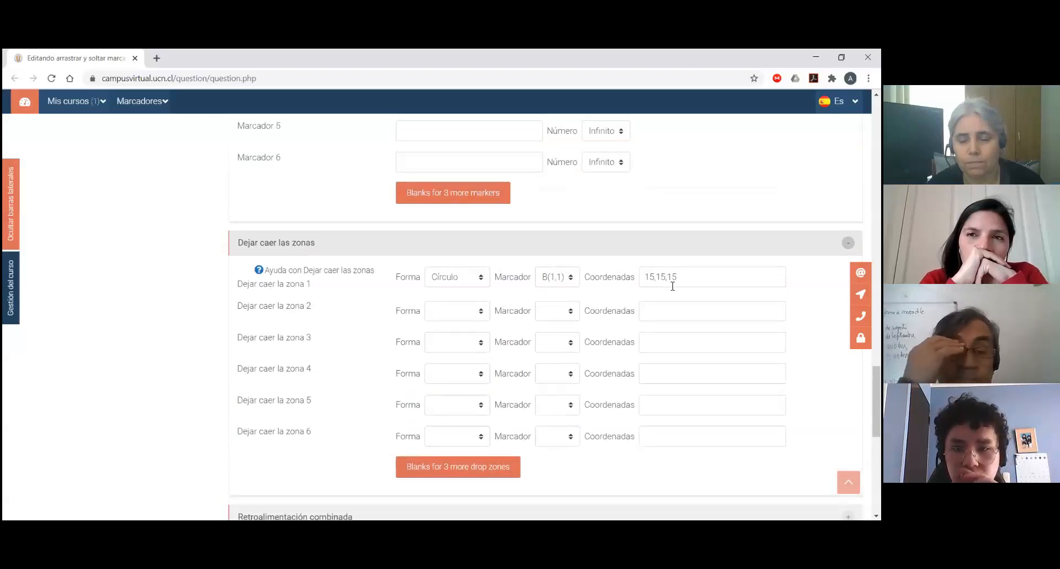
pyautogui.scroll(1, 486, 334)
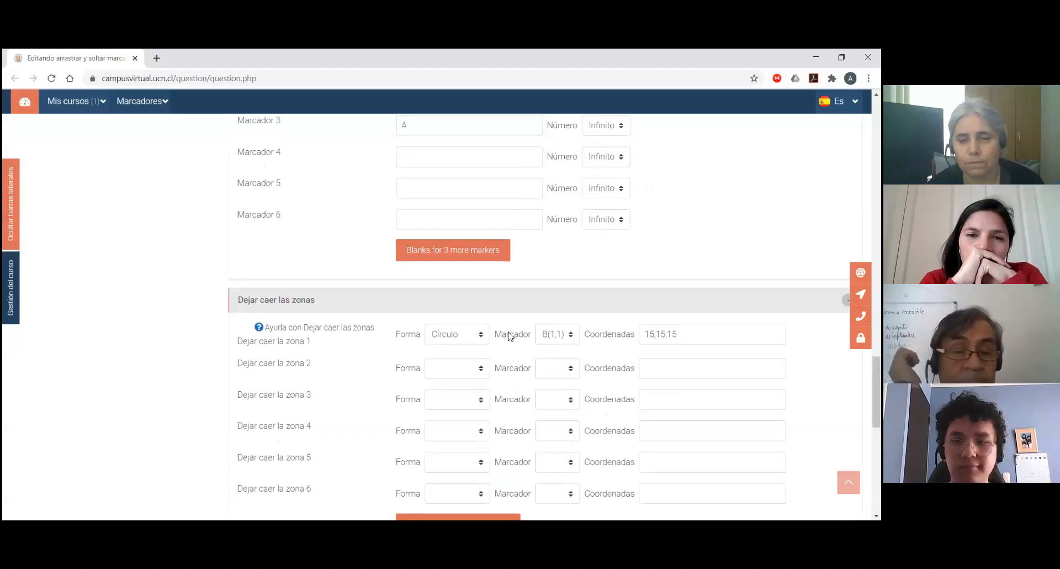
pyautogui.scroll(3, 574, 329)
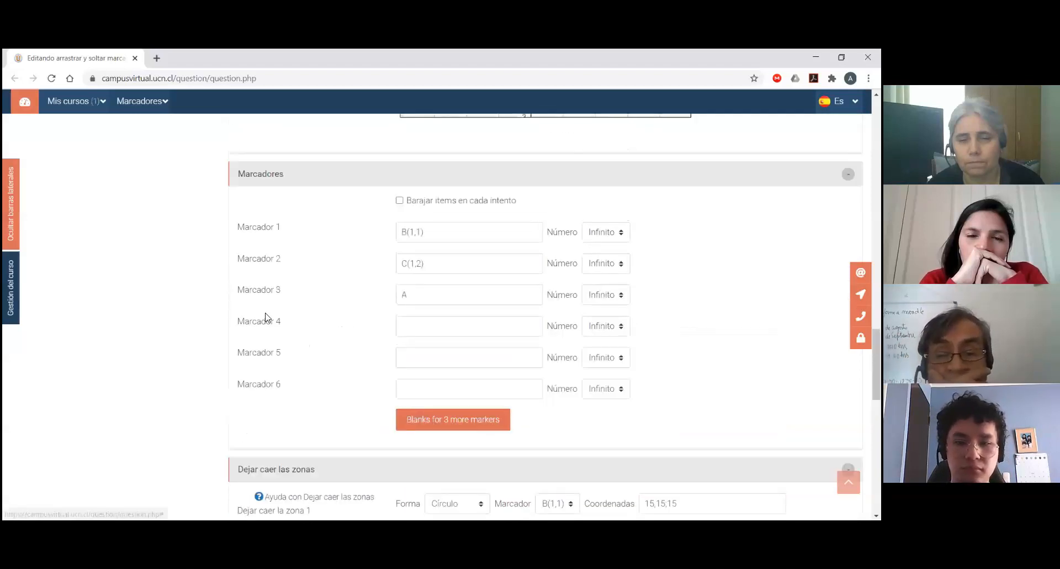
pyautogui.scroll(2, 266, 317)
pyautogui.scroll(4, 410, 245)
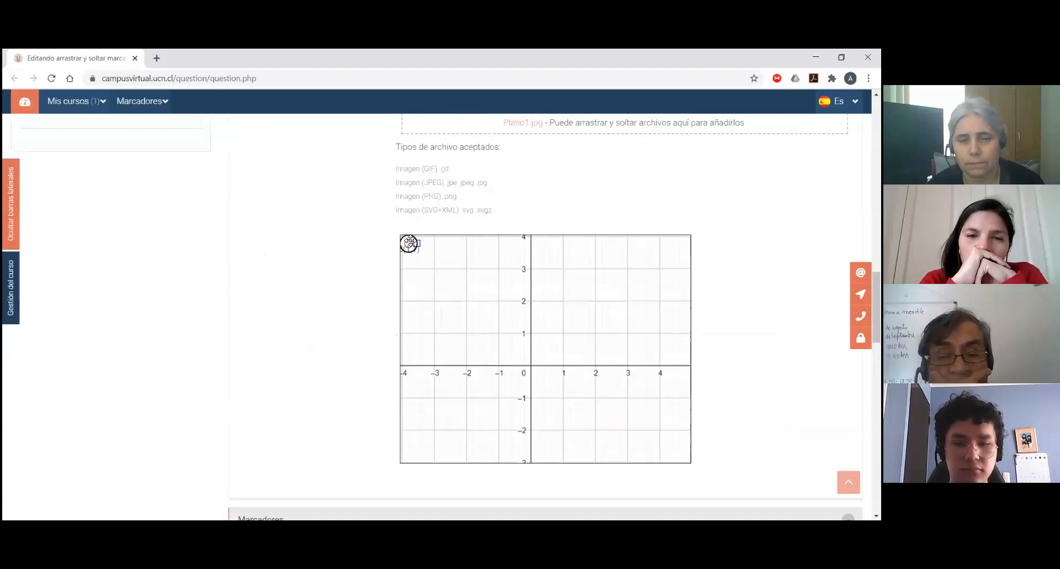
pyautogui.moveTo(409, 243)
pyautogui.mouseDown()
pyautogui.moveTo(544, 275)
pyautogui.moveTo(572, 323)
pyautogui.moveTo(563, 343)
pyautogui.mouseUp()
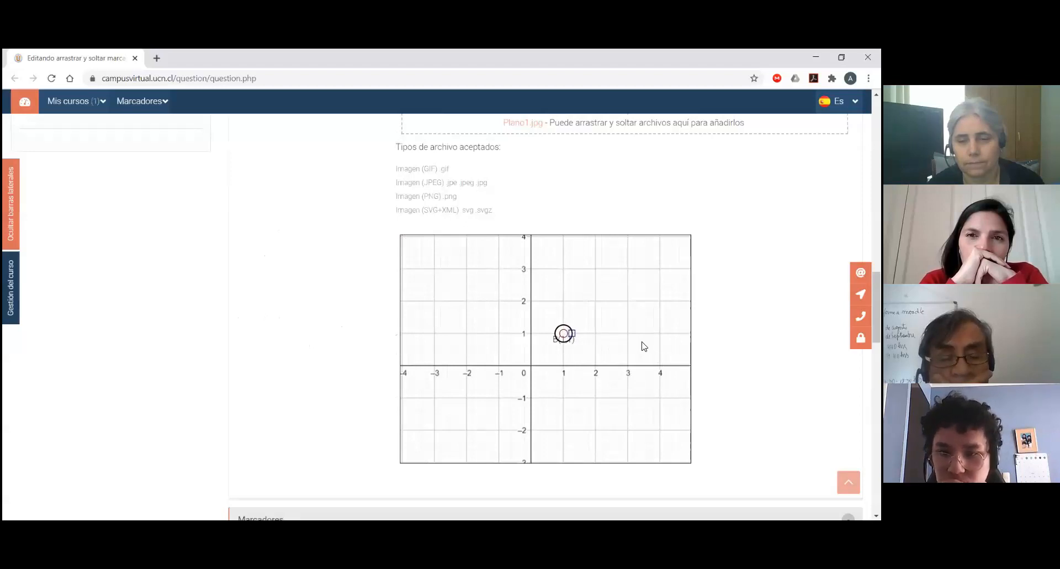
# - Set the circle radius of drop zone 1 to 30 in its coordinates and check its size on the plane
pyautogui.scroll(-5, 642, 346)
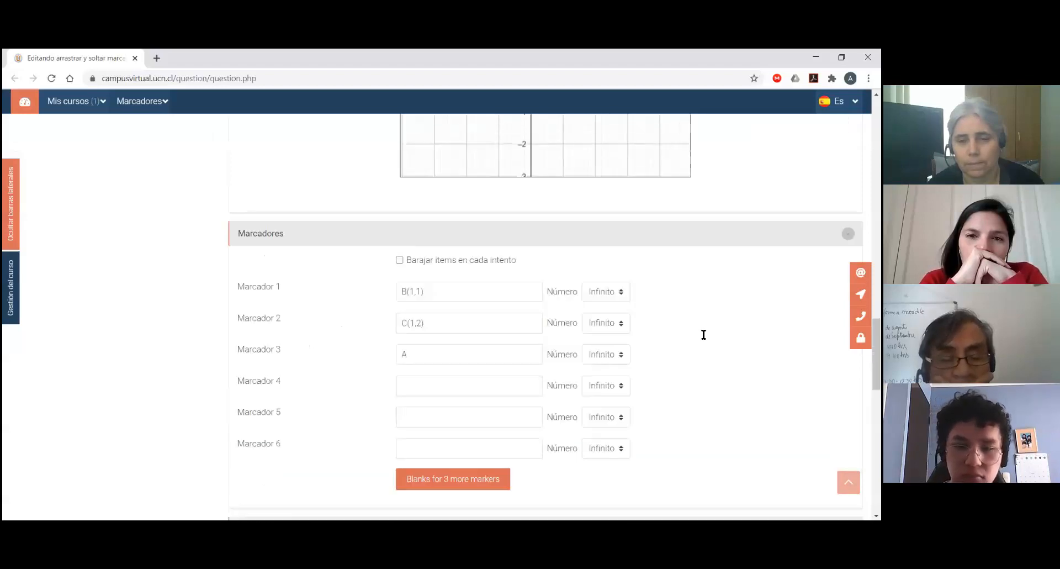
pyautogui.scroll(-4, 703, 335)
pyautogui.click(703, 334)
pyautogui.press('BackSpace')
pyautogui.press('BackSpace')
pyautogui.press('BackSpace')
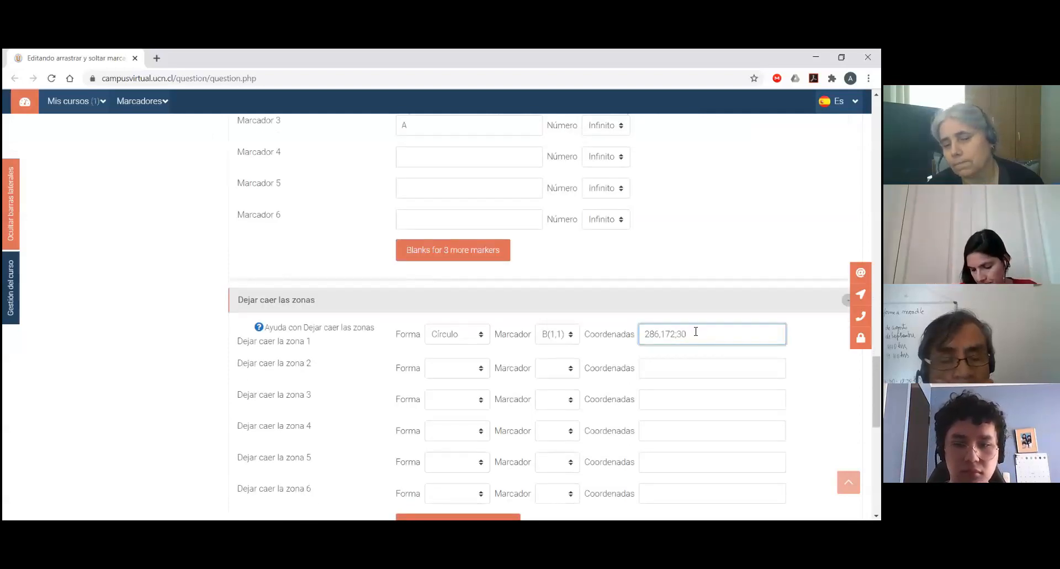
pyautogui.click(675, 298)
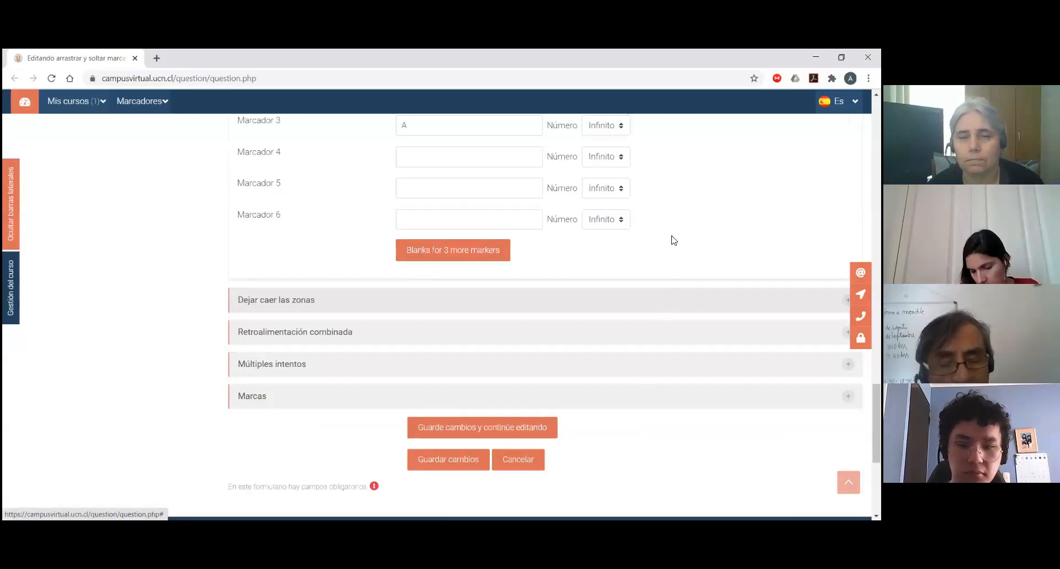
pyautogui.scroll(4, 665, 251)
pyautogui.scroll(4, 591, 276)
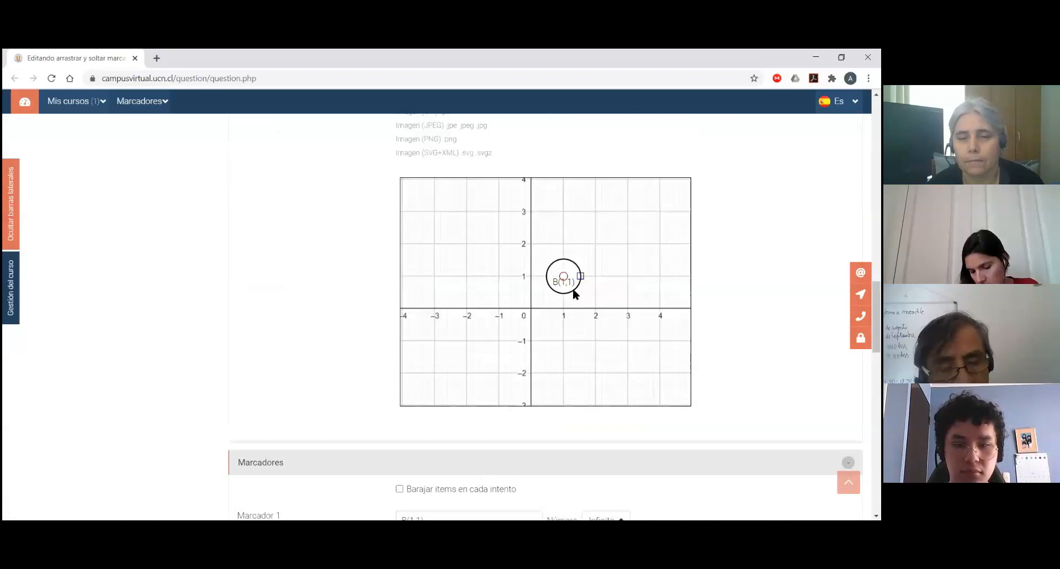
# - Set the circle radius of drop zone 1 to 10, making its coordinates 286,172;10, and check it on the plane
pyautogui.scroll(-2, 641, 321)
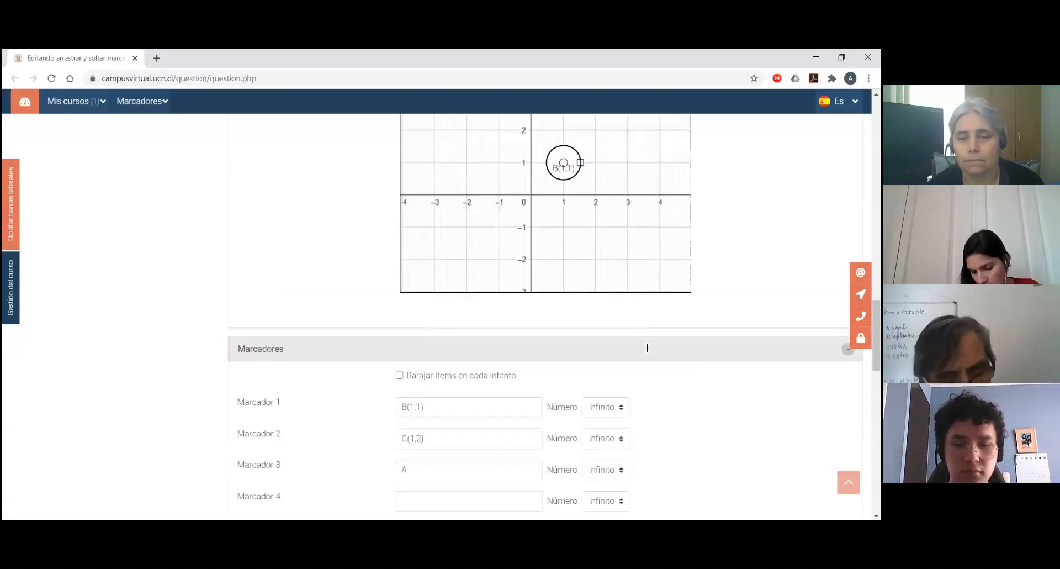
pyautogui.scroll(-7, 647, 347)
pyautogui.click(681, 277)
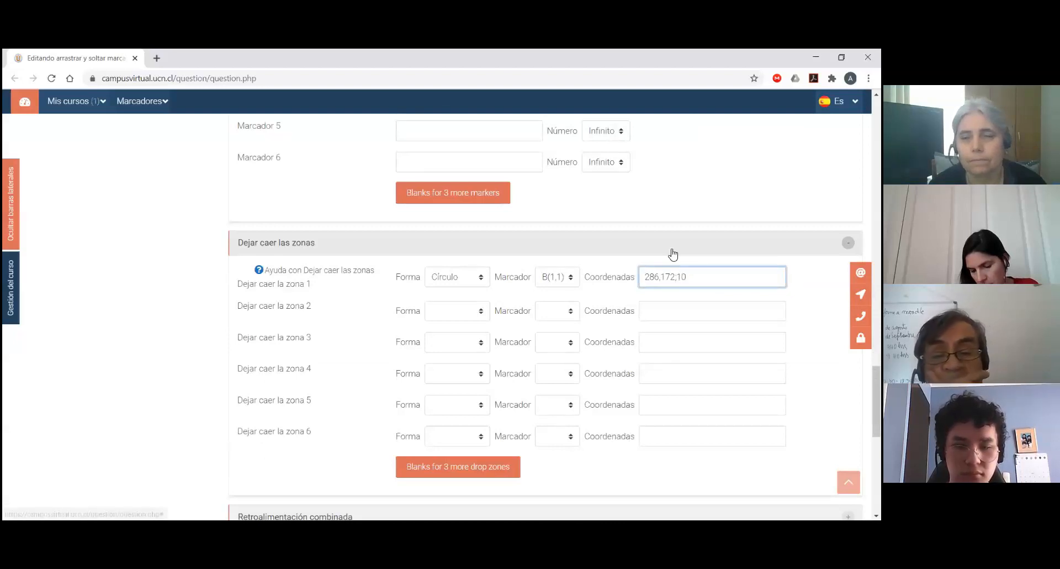
pyautogui.click(673, 251)
pyautogui.scroll(2, 520, 218)
pyautogui.scroll(4, 561, 229)
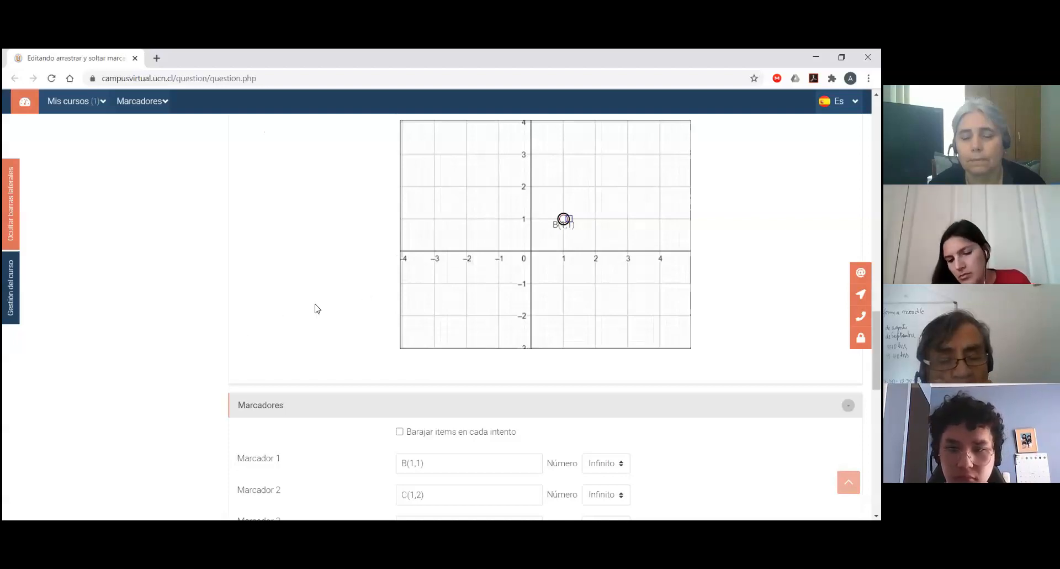
# - Save the drag-and-drop markers question and return to the question bank
pyautogui.scroll(-2, 318, 301)
pyautogui.scroll(-6, 326, 289)
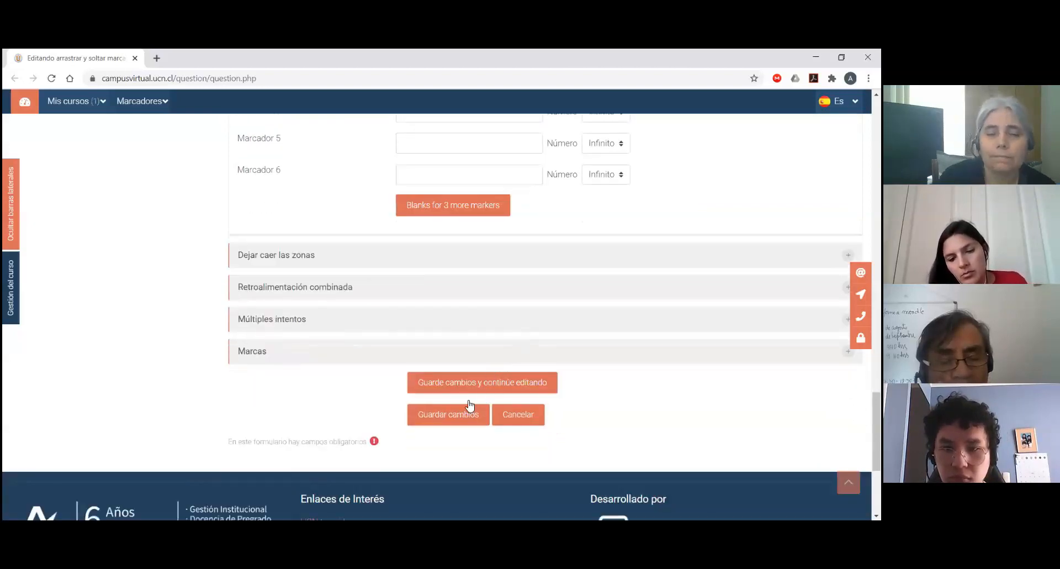
pyautogui.scroll(-1, 471, 408)
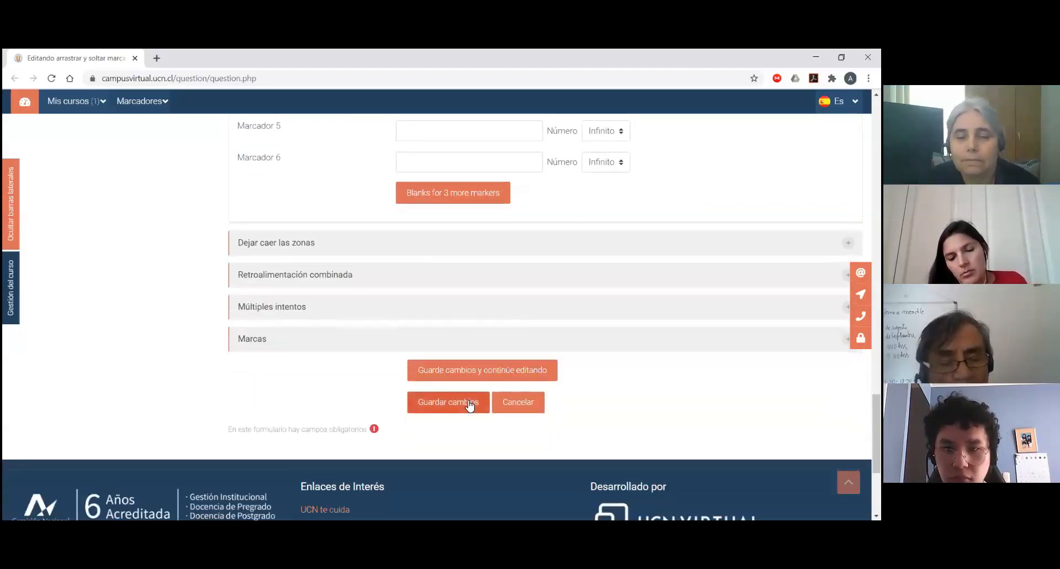
pyautogui.click(470, 406)
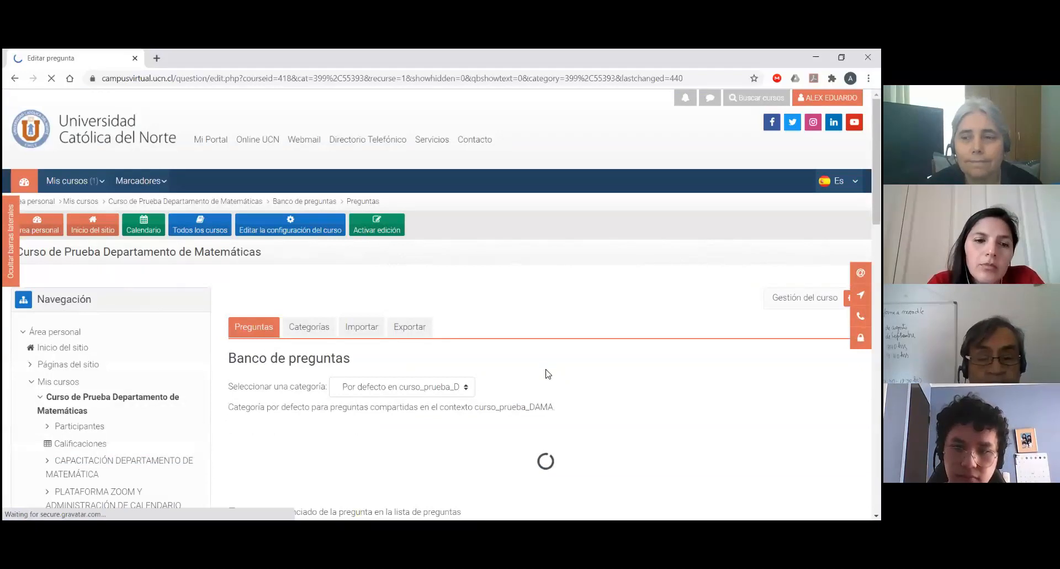
# - Find the question "Pregunta marcadores" in the question bank and open its preview
pyautogui.scroll(-1, 379, 359)
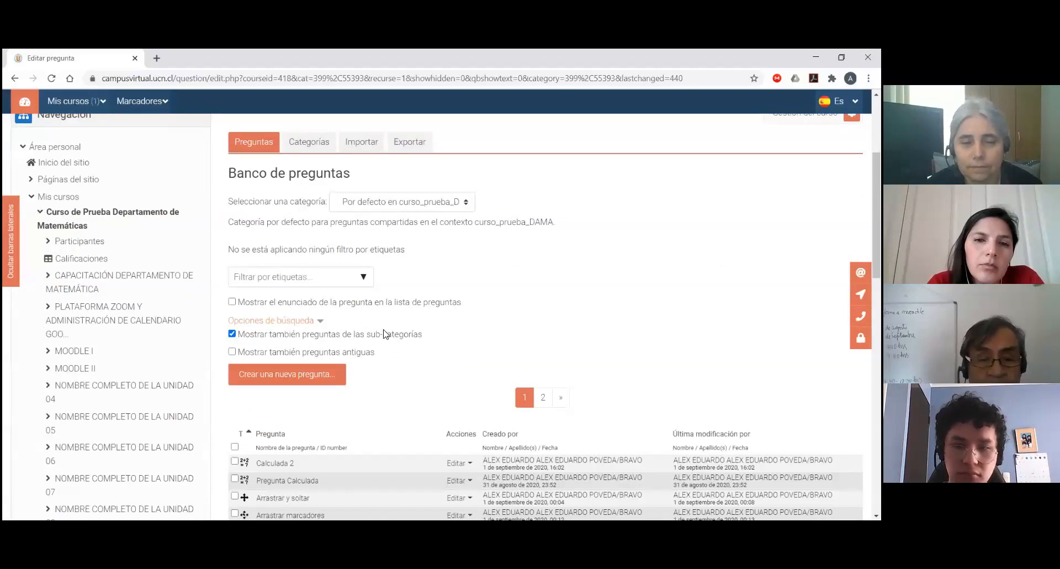
pyautogui.scroll(-4, 385, 333)
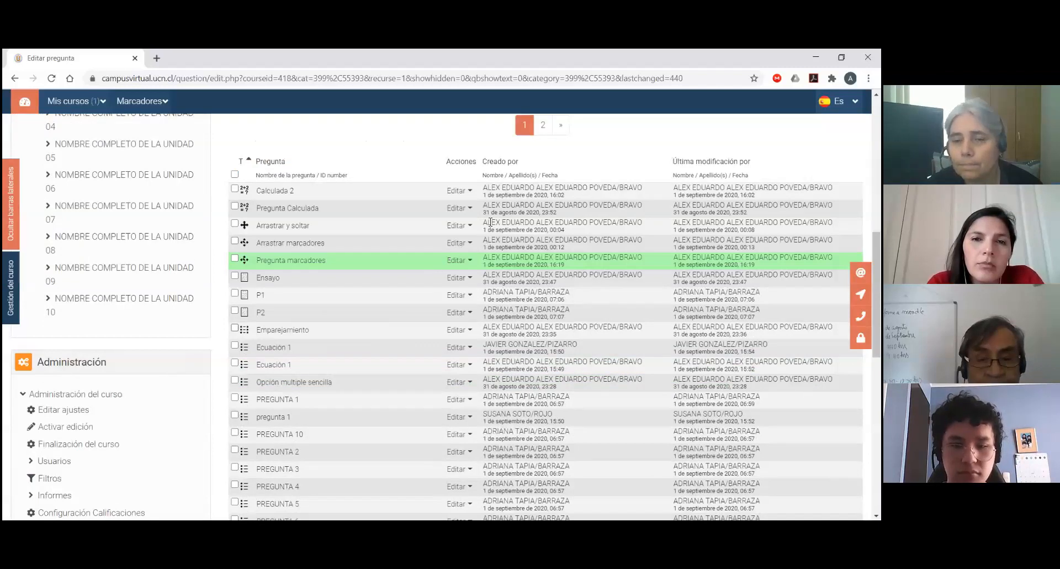
pyautogui.scroll(-2, 478, 218)
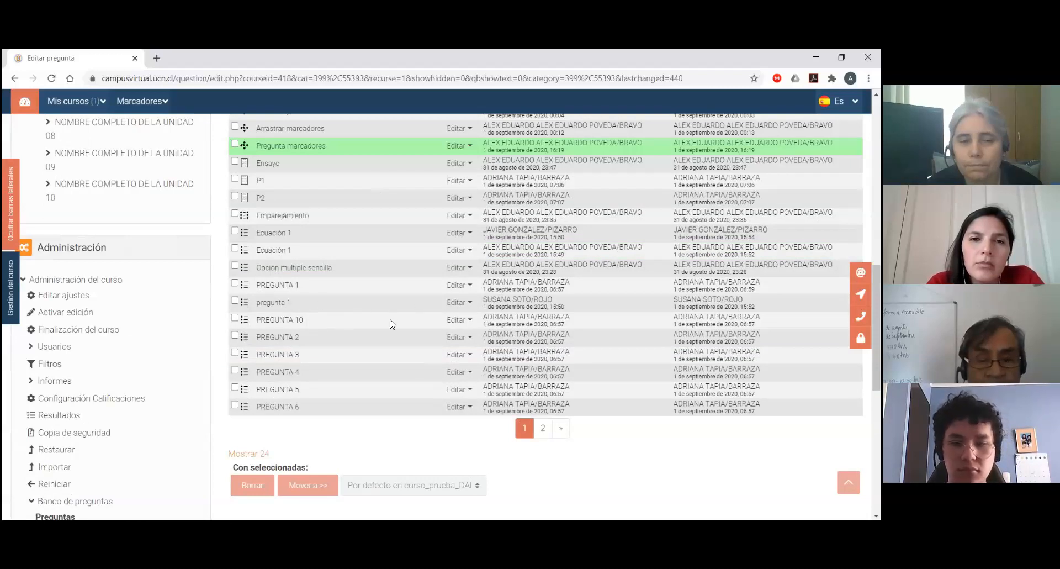
pyautogui.scroll(3, 392, 324)
pyautogui.click(458, 317)
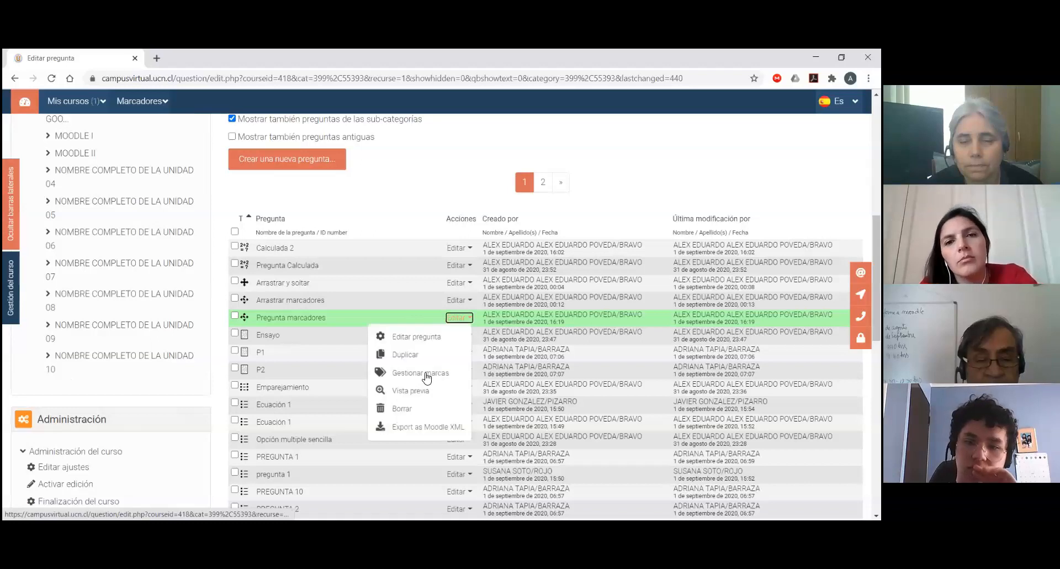
pyautogui.click(417, 392)
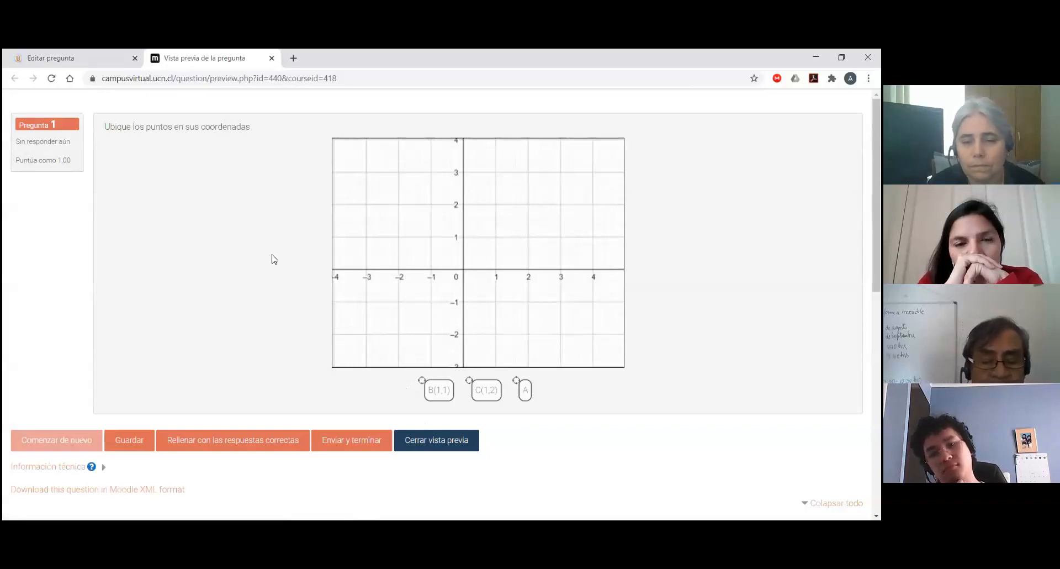
# - Place the markers on the plane: C(1,2) at point (1,1), A at (-2,1) and B(1,1) at (1,2)
pyautogui.moveTo(485, 390); pyautogui.dragTo(531, 290)
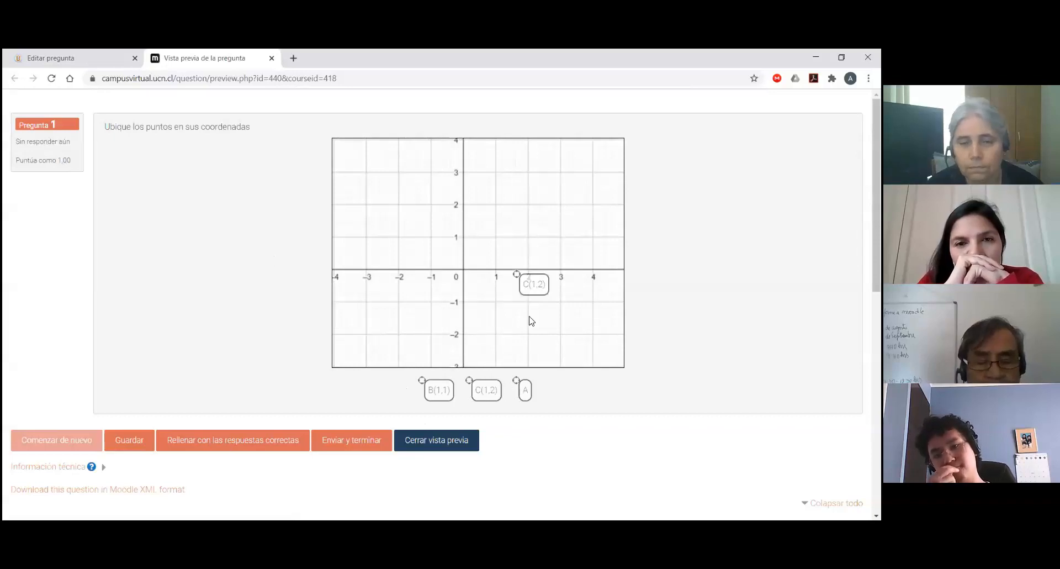
pyautogui.moveTo(533, 284); pyautogui.dragTo(513, 250)
pyautogui.moveTo(525, 389); pyautogui.dragTo(407, 249)
pyautogui.moveTo(449, 392); pyautogui.dragTo(519, 216)
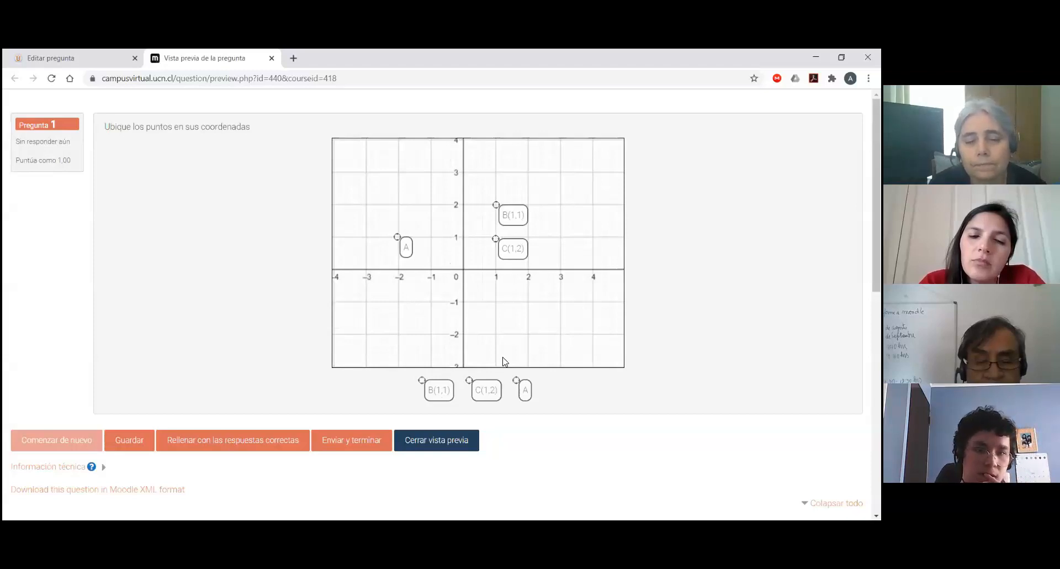
# - Fill the marker question preview with the correct answers and close the preview
pyautogui.click(212, 436)
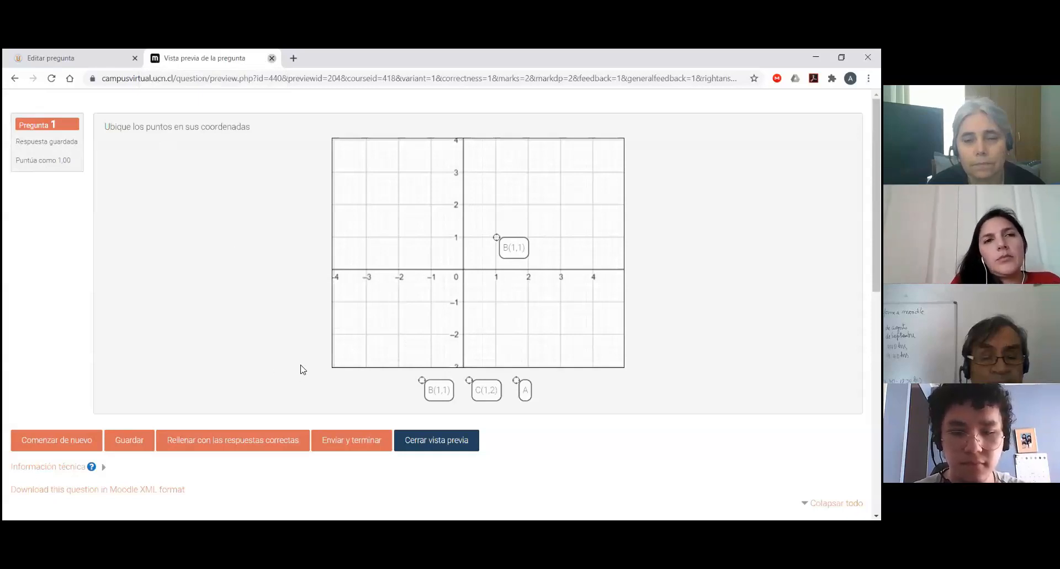
pyautogui.hotkey('ctrl', 'w')
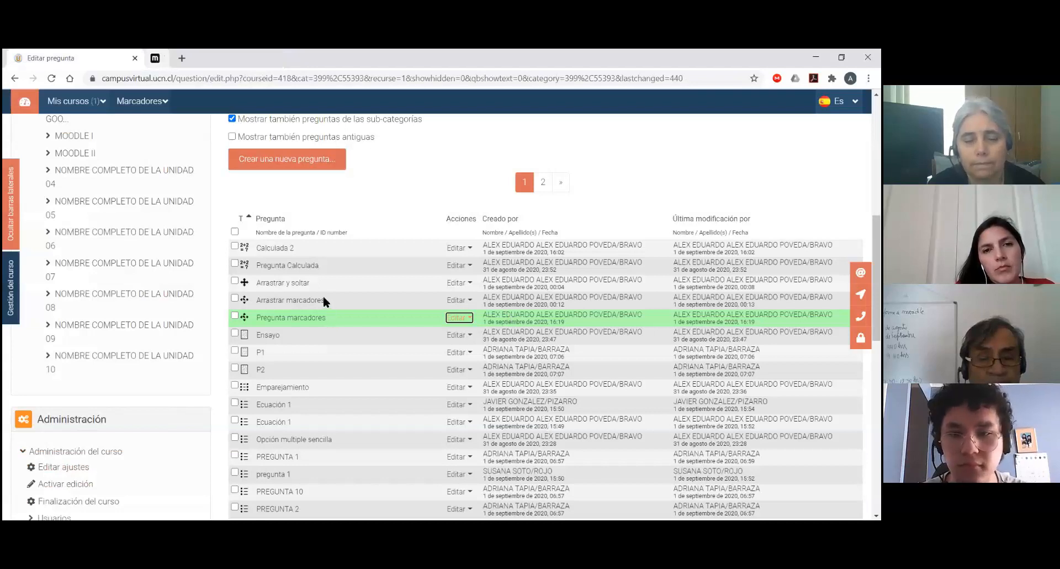
# - Find the matching question "Emparejamiento" in the question bank and open its preview
pyautogui.scroll(-3, 519, 439)
pyautogui.click(543, 433)
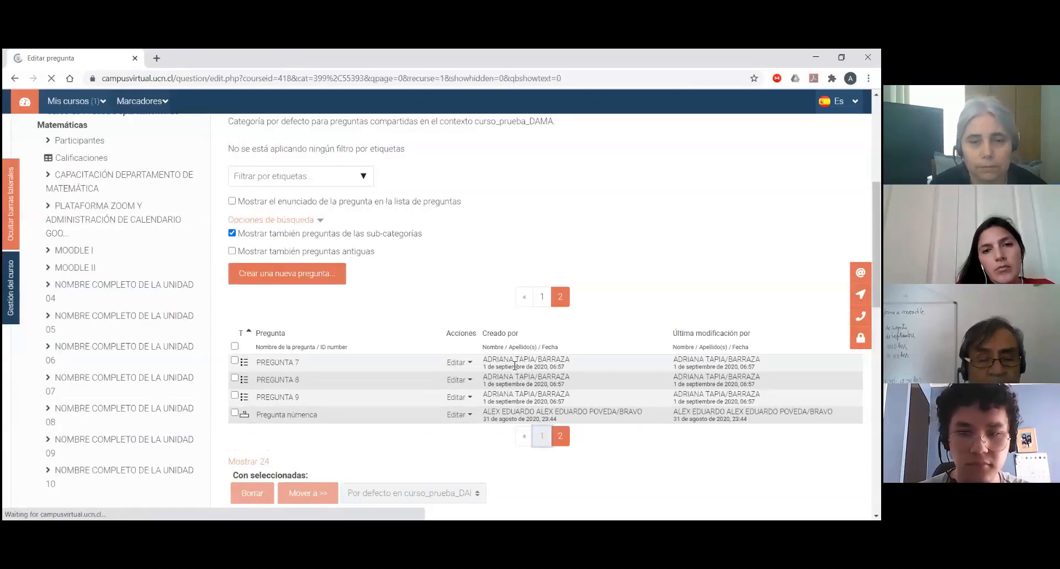
pyautogui.scroll(-10, 266, 233)
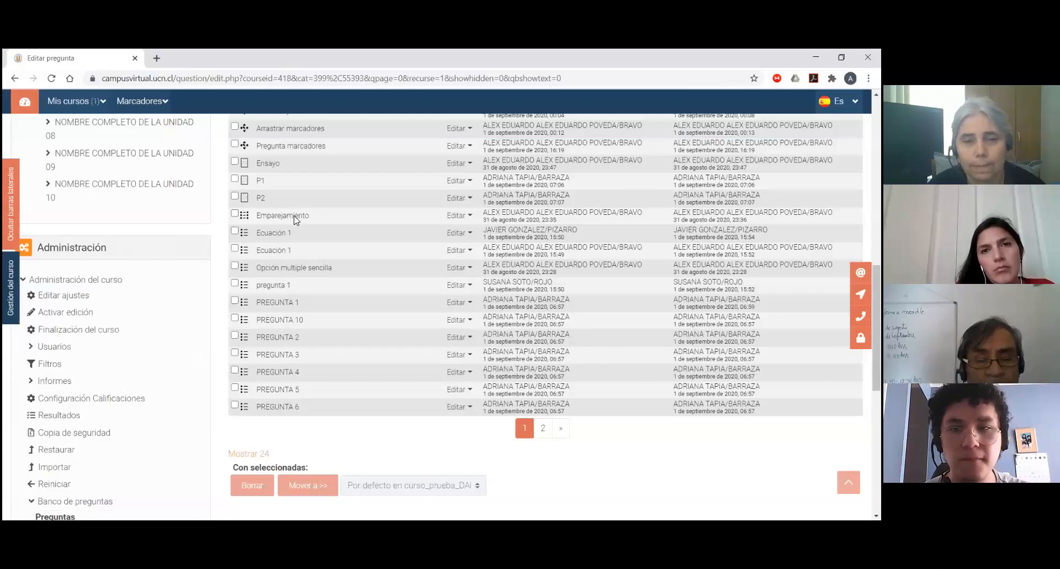
pyautogui.click(458, 216)
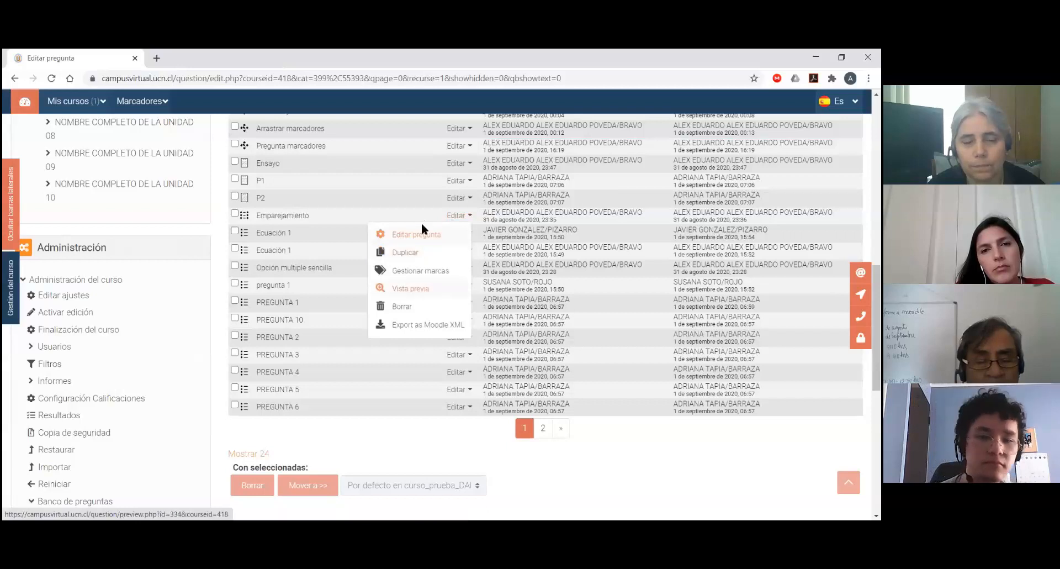
pyautogui.click(411, 288)
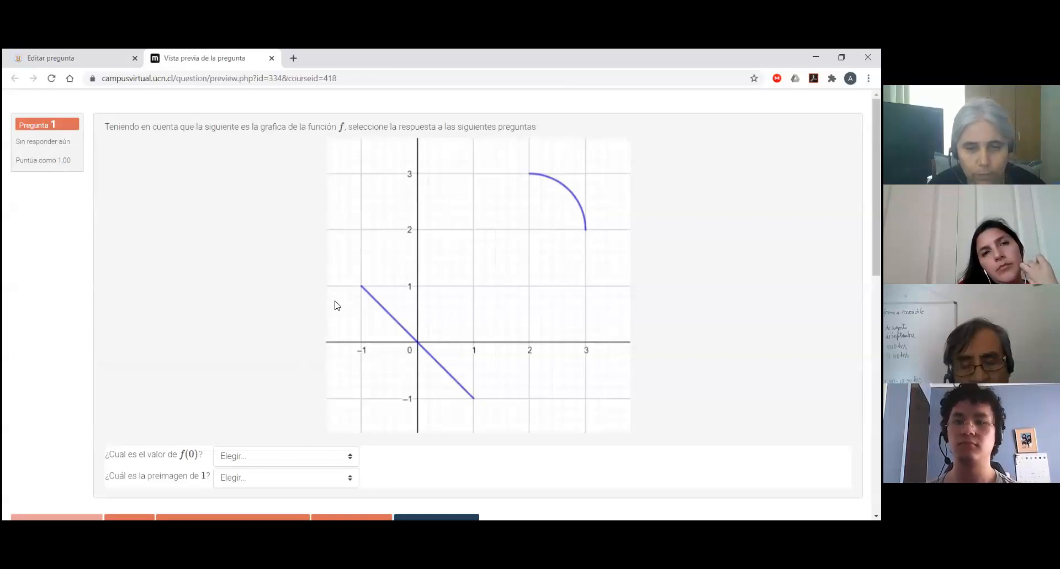
# - Check the answer options for f(0), and choose 3 for both the value of f(0) and the preimage of 1
pyautogui.scroll(-2, 335, 305)
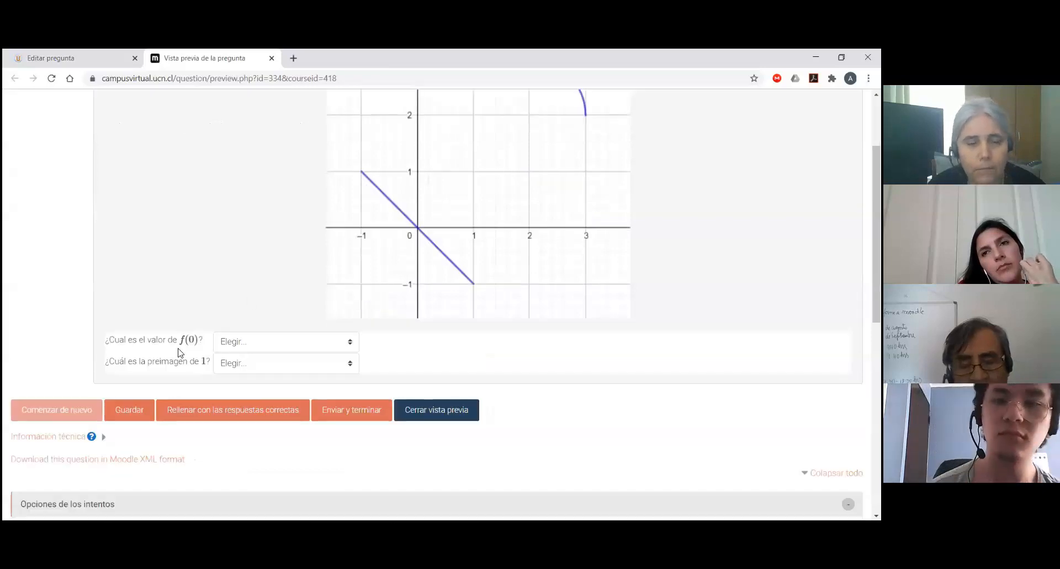
pyautogui.click(246, 348)
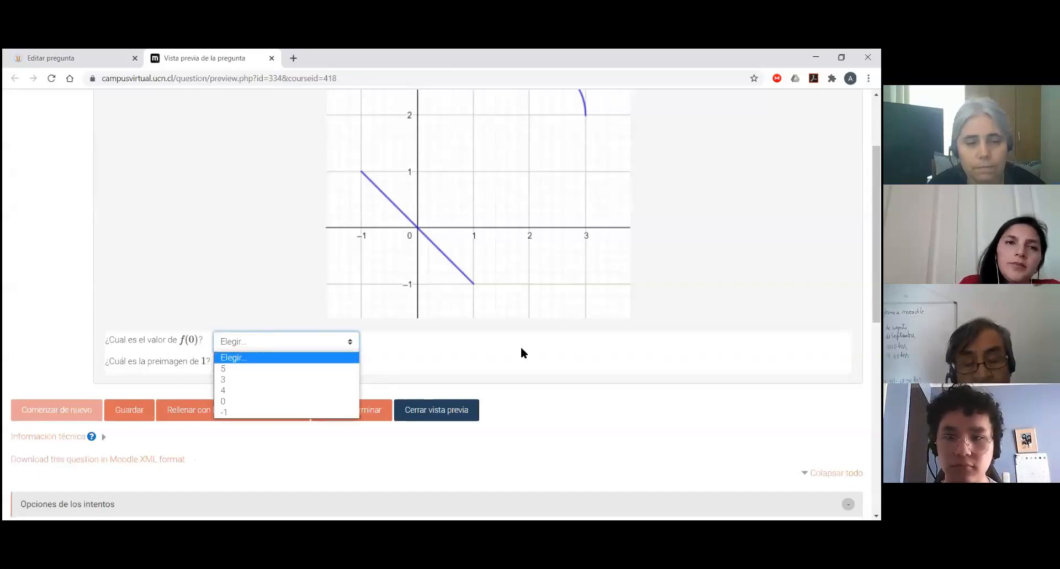
pyautogui.click(256, 338)
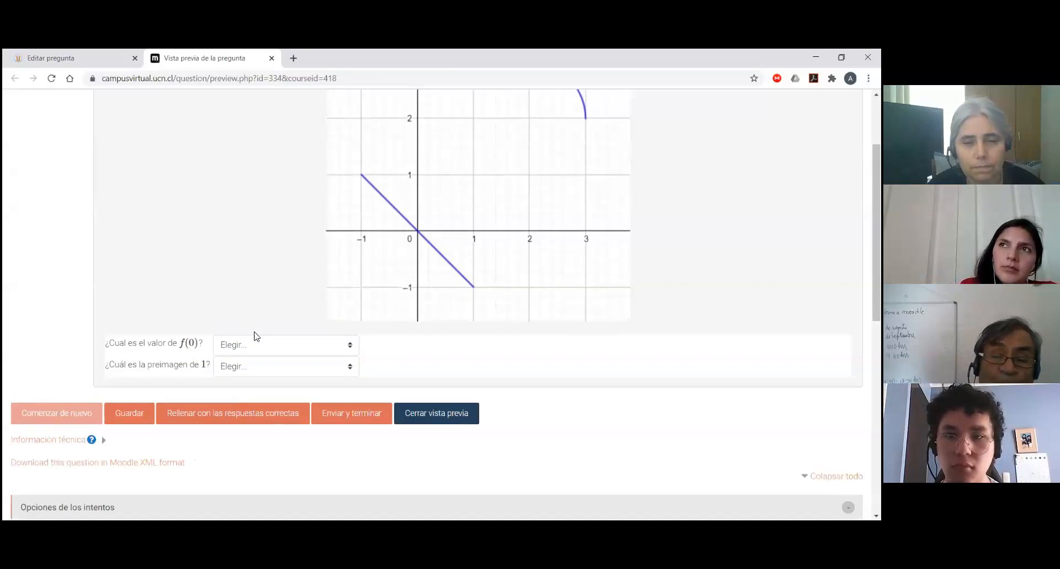
pyautogui.scroll(1, 298, 397)
pyautogui.click(303, 404)
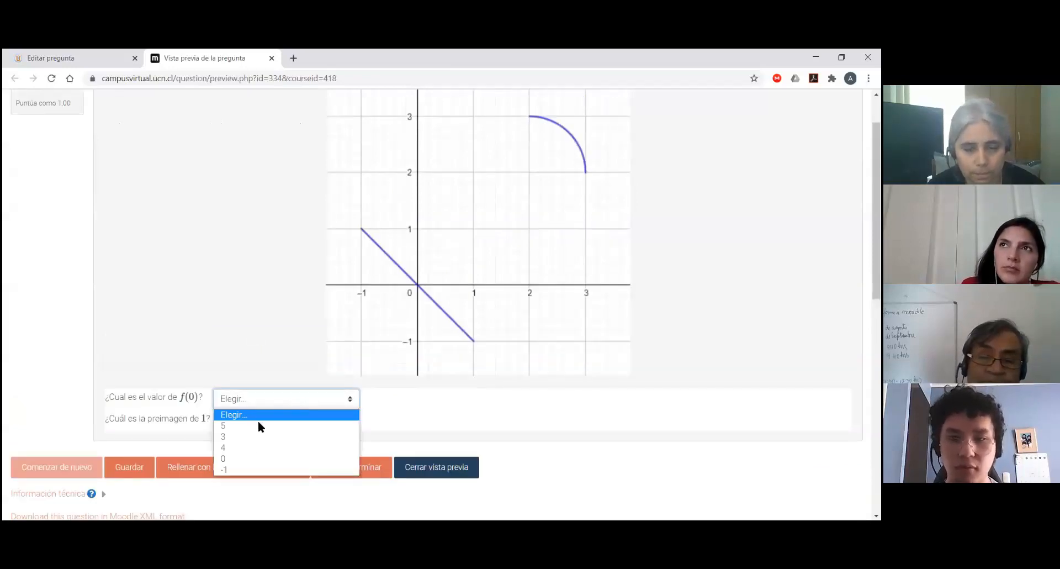
pyautogui.click(255, 439)
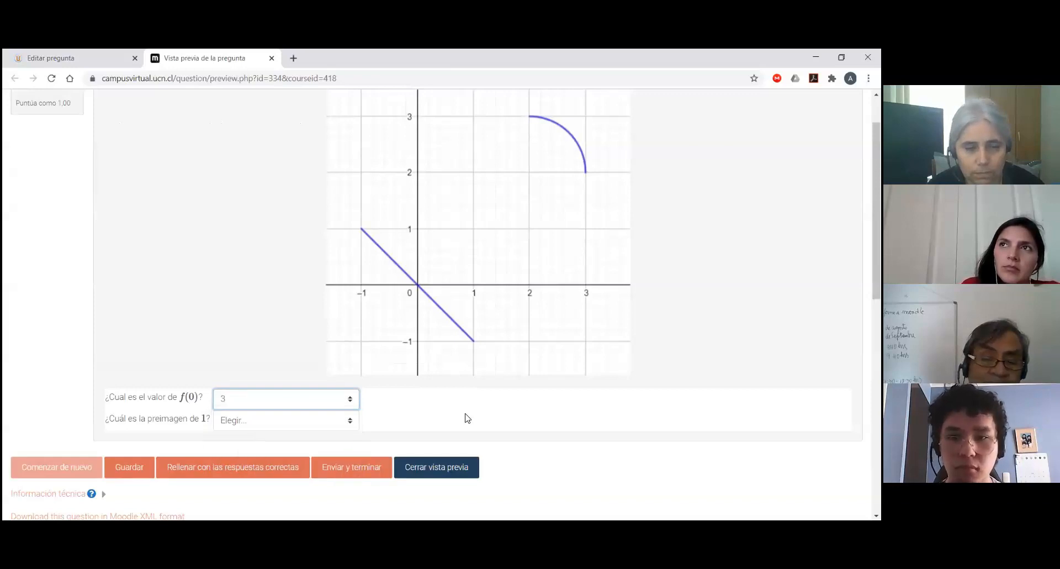
pyautogui.click(287, 421)
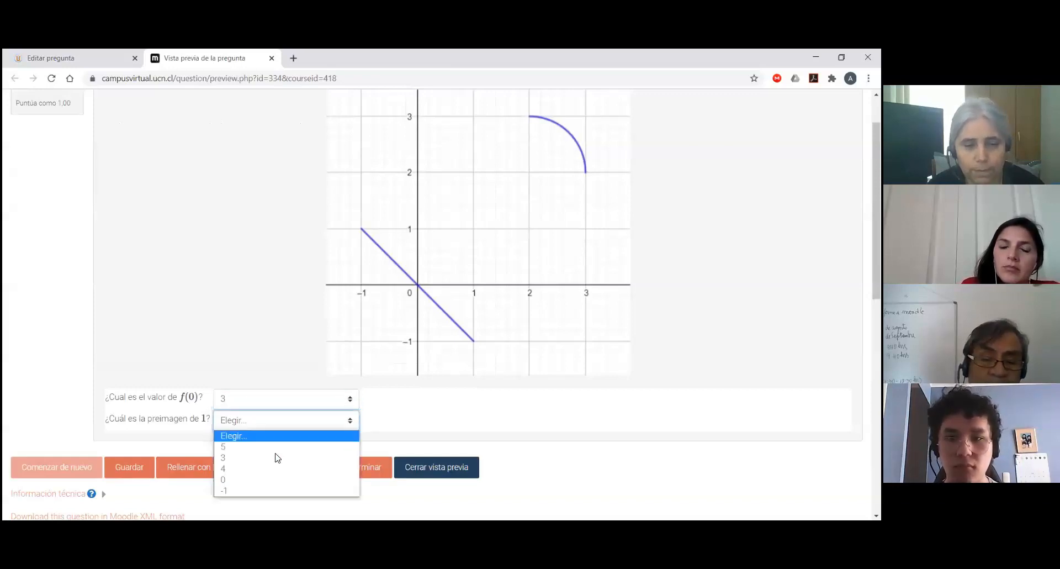
pyautogui.click(275, 453)
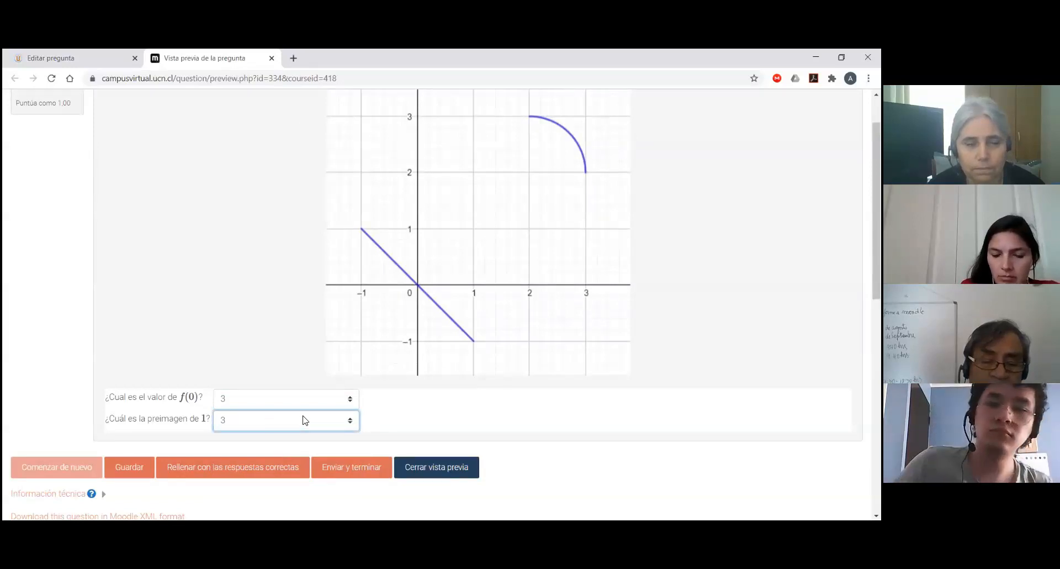
# - Change the answer for the value of f(0) to 5, review the graph and close the question preview
pyautogui.click(286, 383)
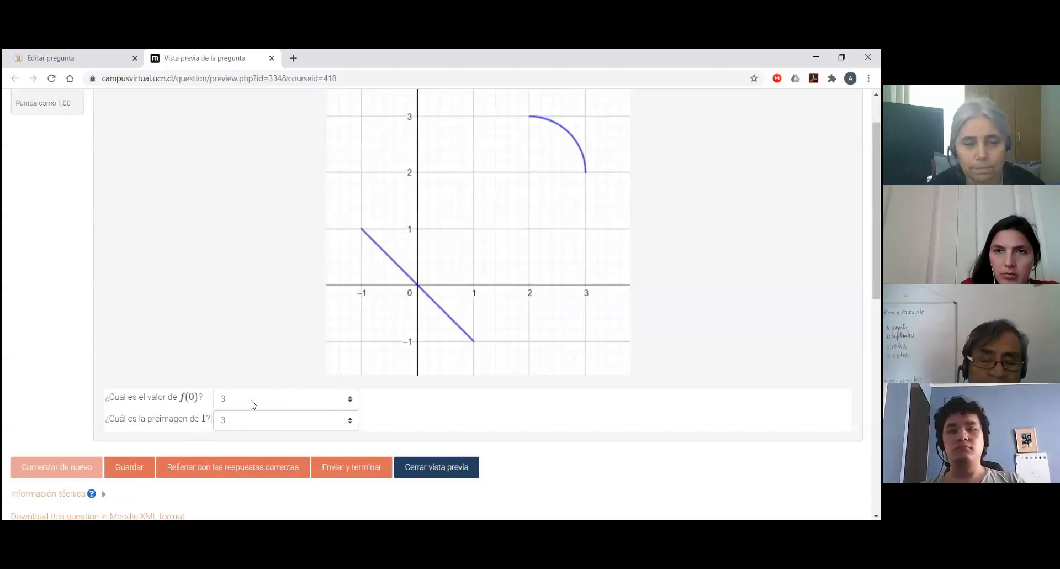
pyautogui.click(276, 403)
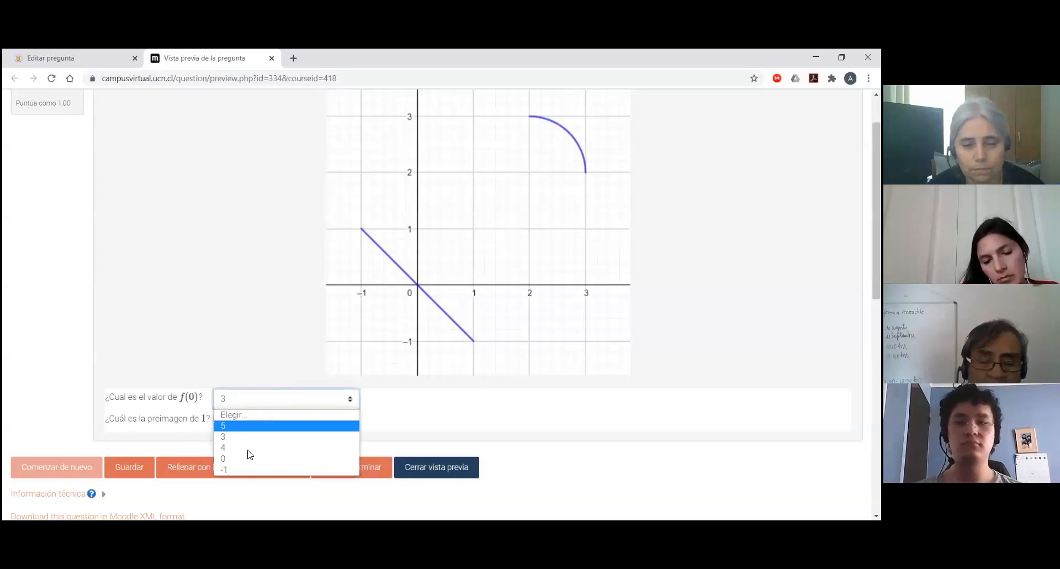
pyautogui.click(260, 426)
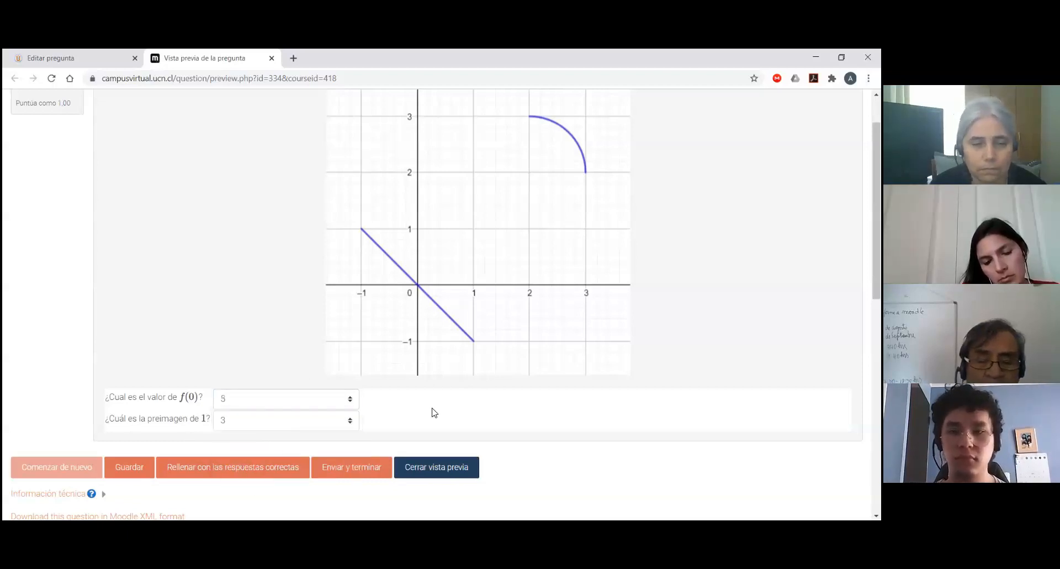
pyautogui.scroll(1, 430, 408)
pyautogui.scroll(1, 430, 408)
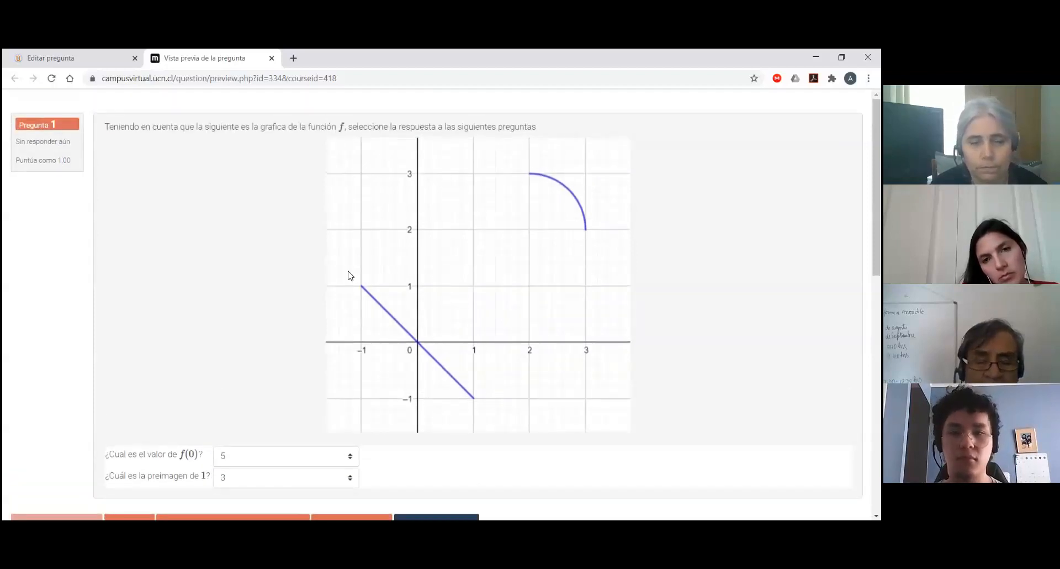
pyautogui.scroll(-6, 347, 397)
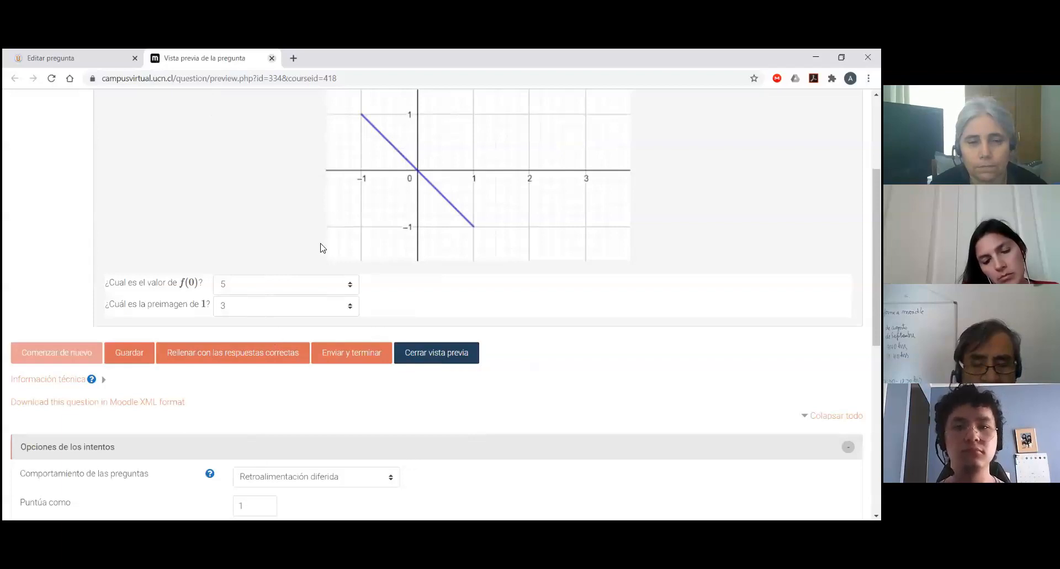
pyautogui.click(436, 352)
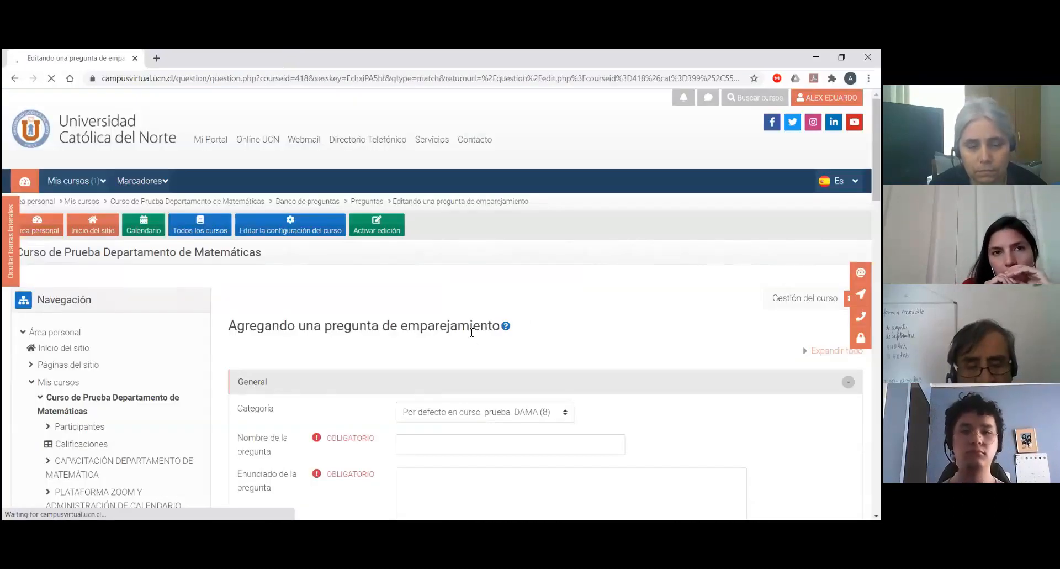
# - Name the new matching question "Ejemplo emparejamiento" and enter the statement "Basado en la siguiente imagen conteste"
pyautogui.write('o emparejamiento')
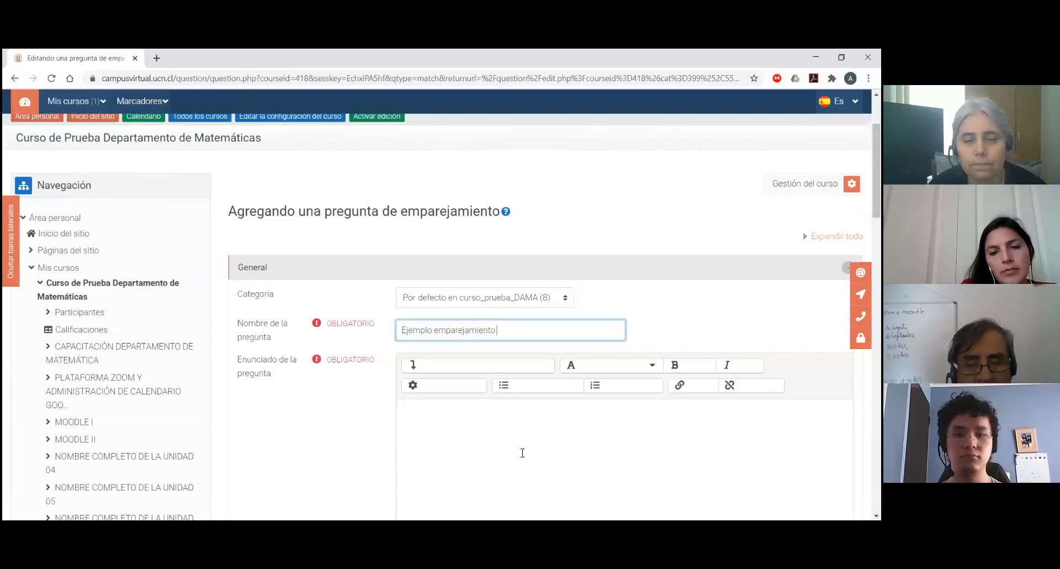
pyautogui.scroll(-2, 522, 453)
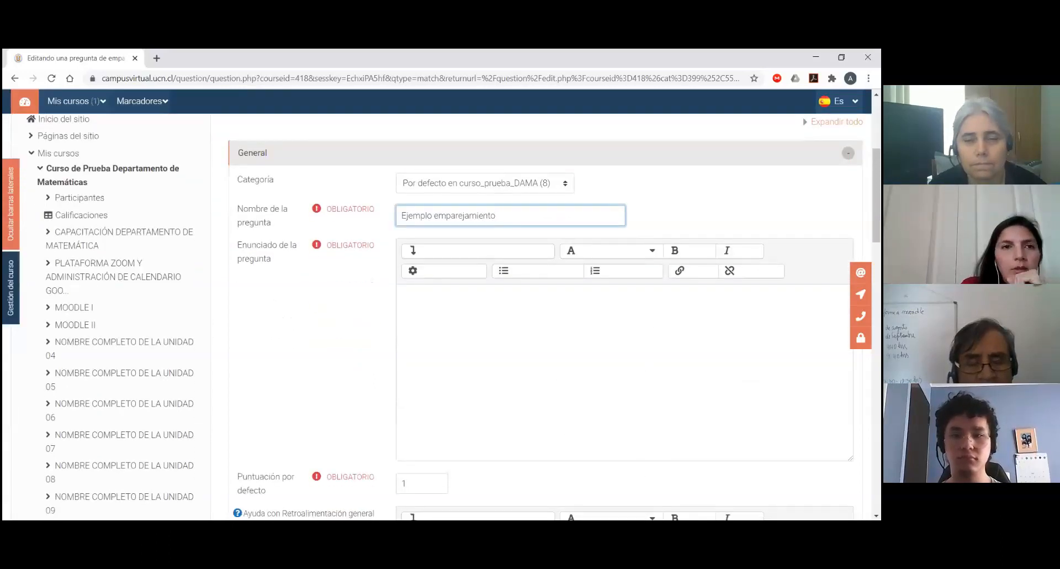
pyautogui.scroll(-1, 574, 243)
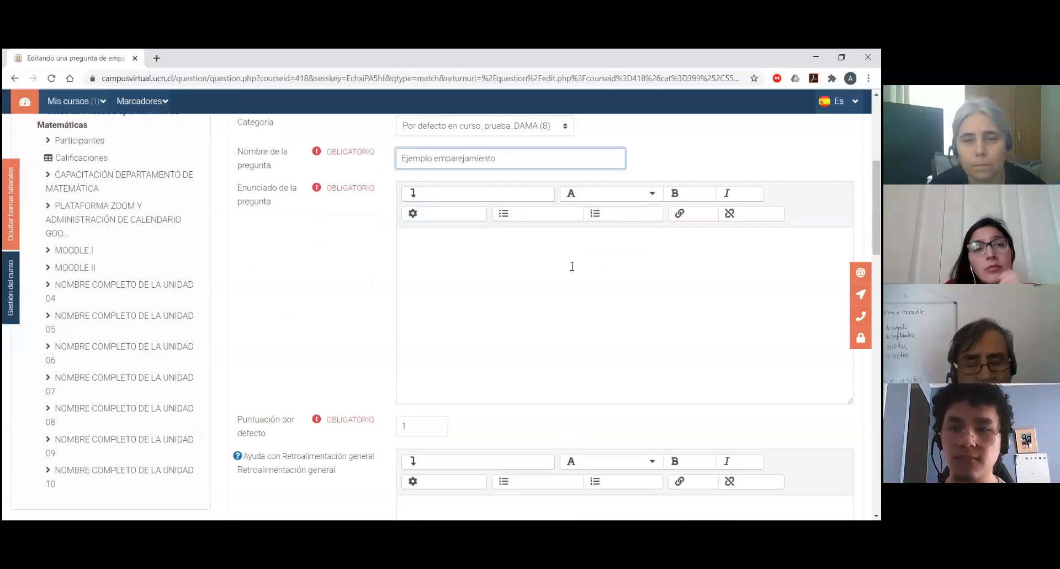
pyautogui.click(500, 199)
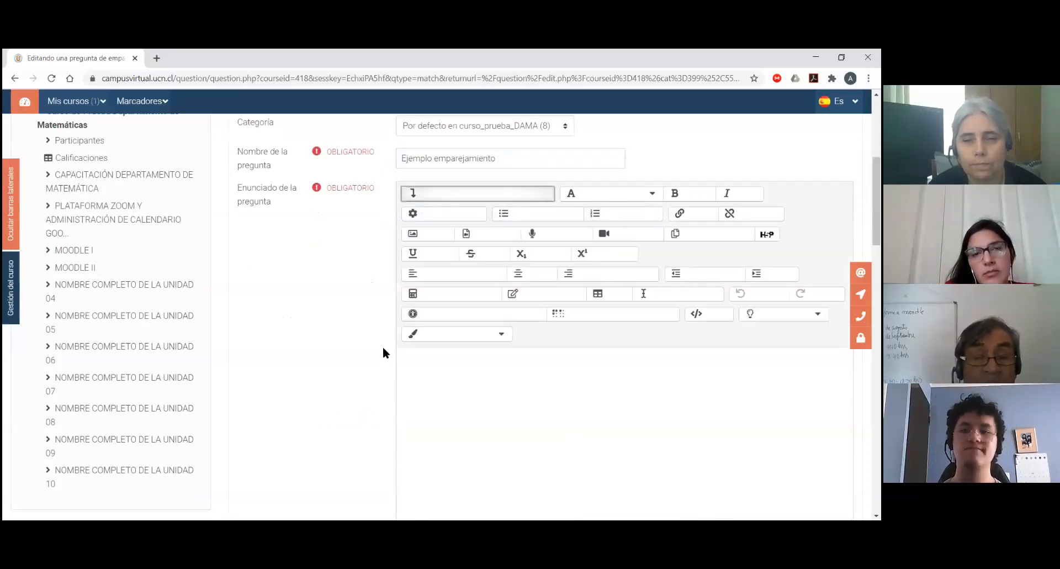
pyautogui.click(479, 377)
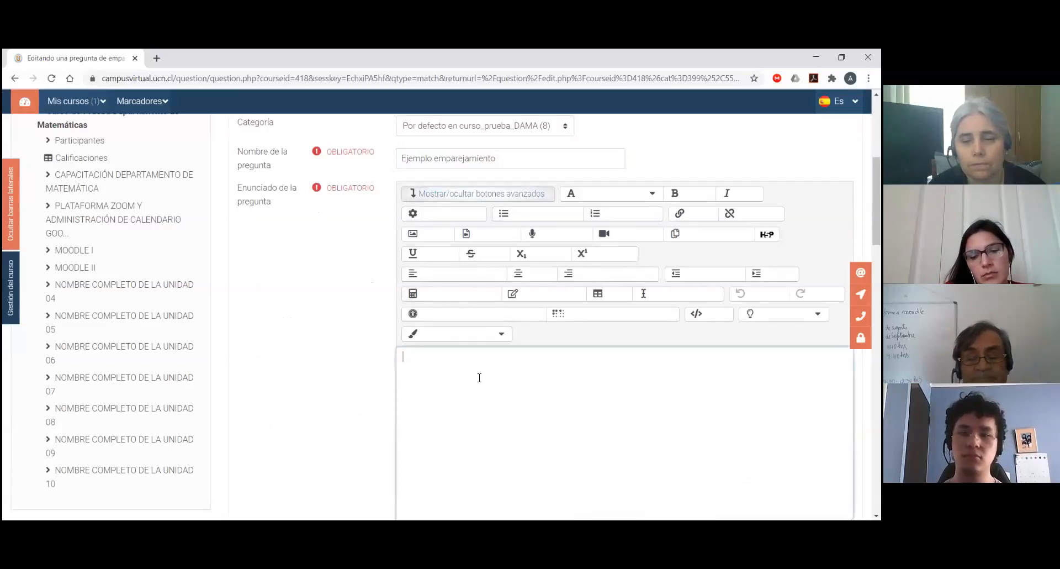
pyautogui.write('Basado en la si')
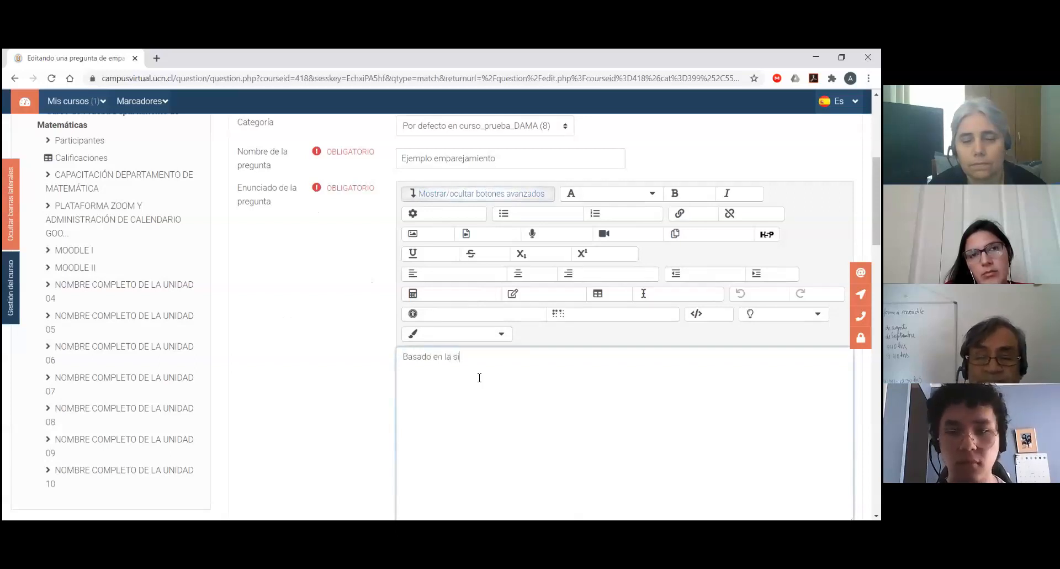
pyautogui.write('guiente imagen conteste')
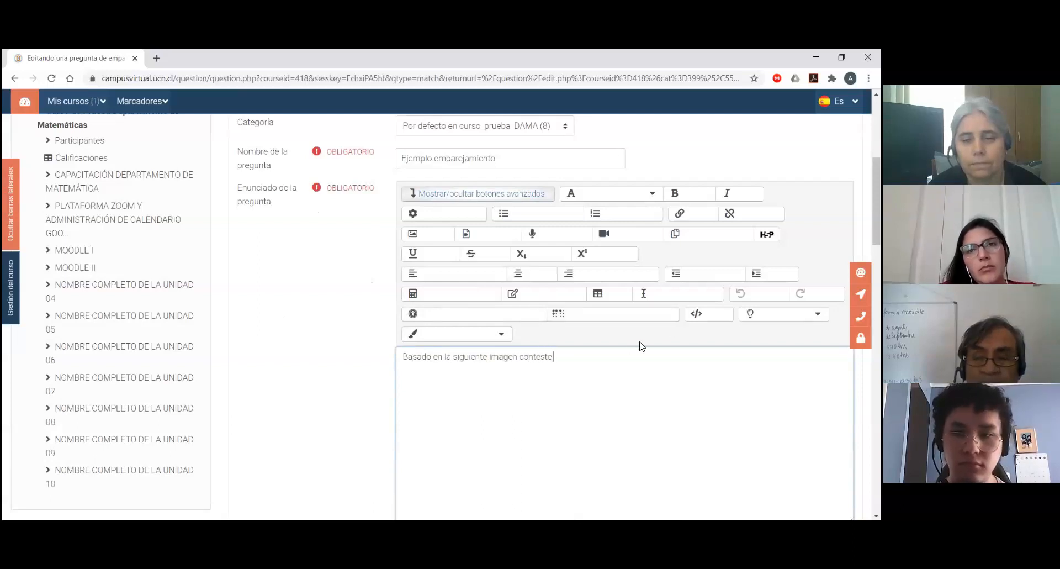
# - Try to upload the picture Plano1.jpg from the computer and insert it into the question statement
pyautogui.scroll(-1, 636, 337)
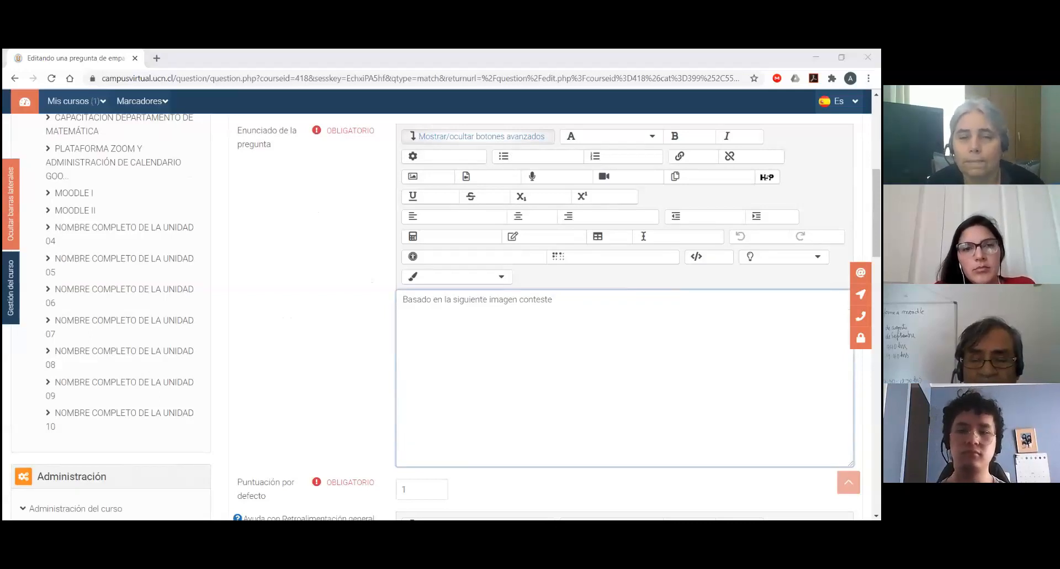
pyautogui.click(345, 298)
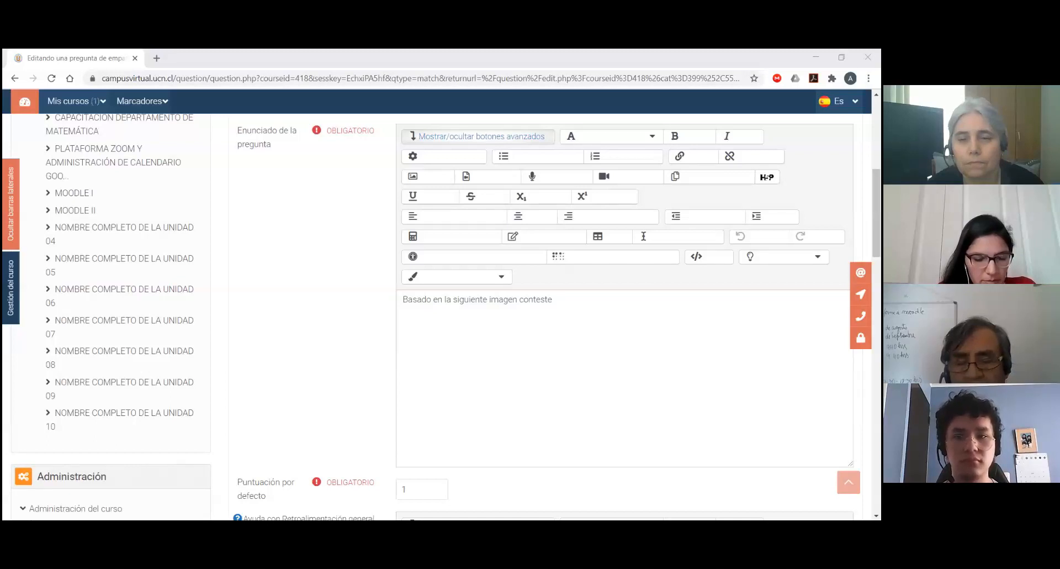
pyautogui.click(521, 246)
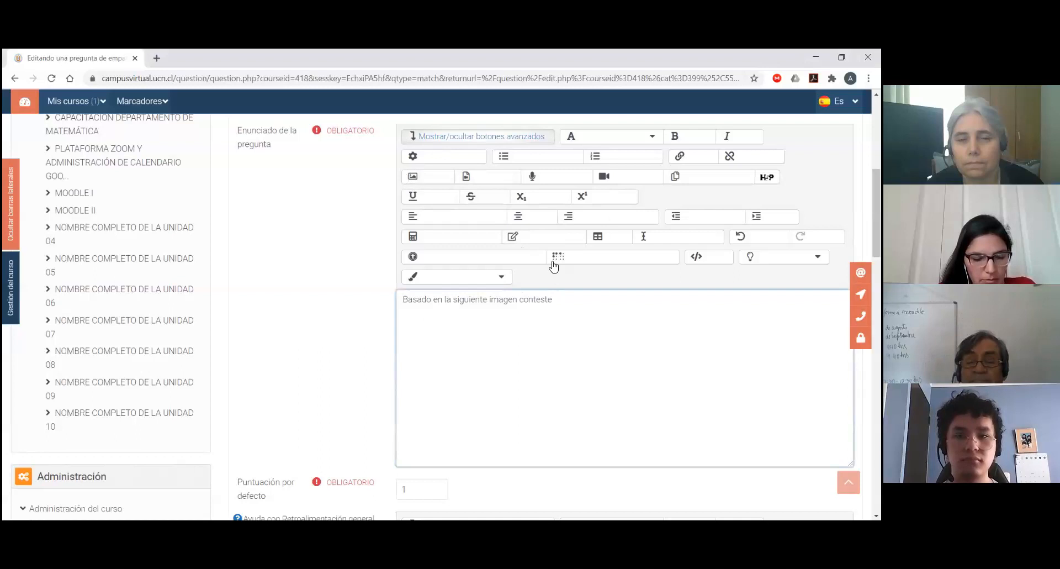
pyautogui.click(422, 179)
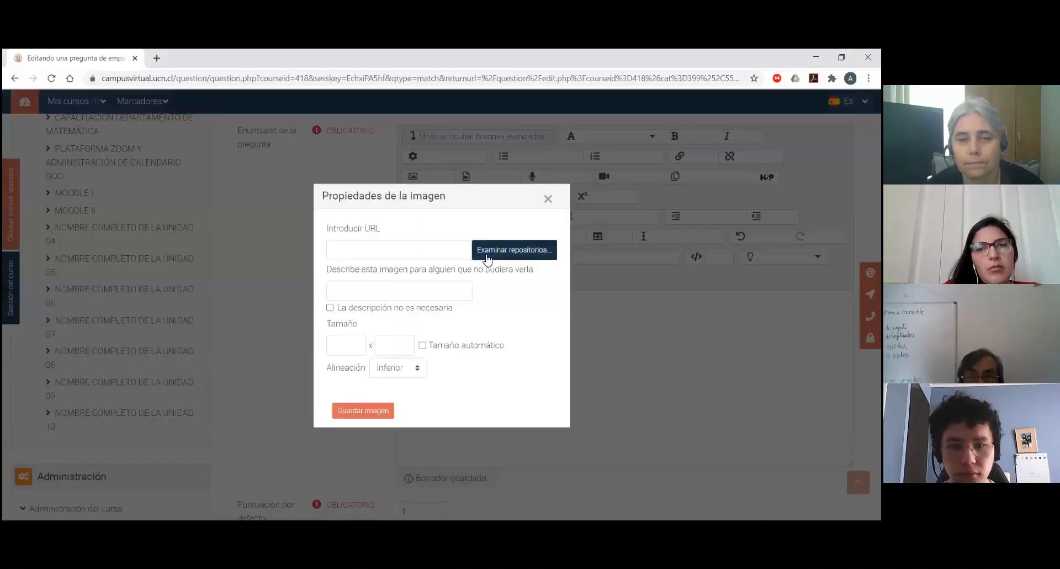
pyautogui.click(485, 254)
pyautogui.click(241, 269)
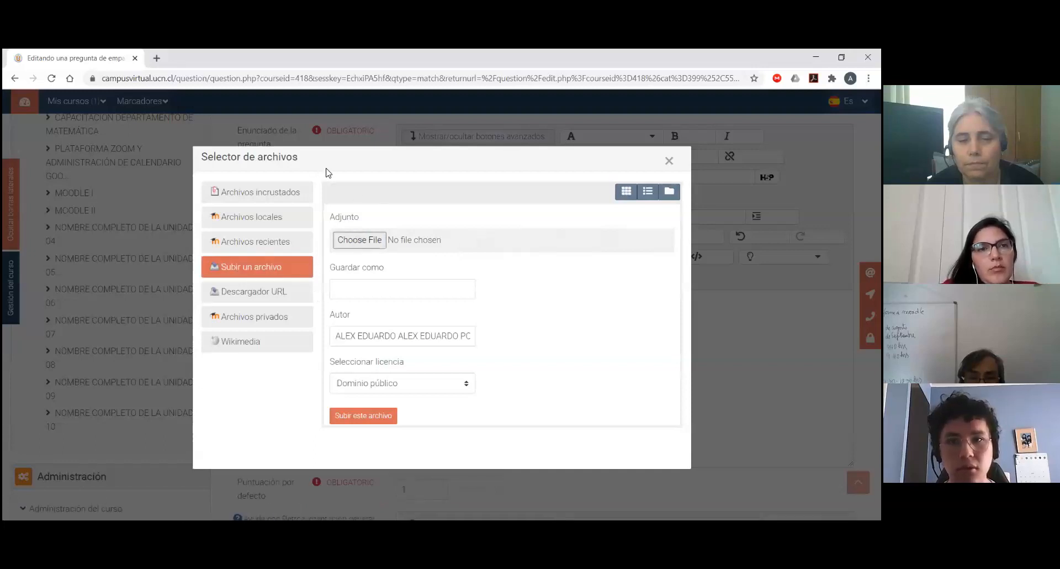
pyautogui.scroll(-3, 360, 200)
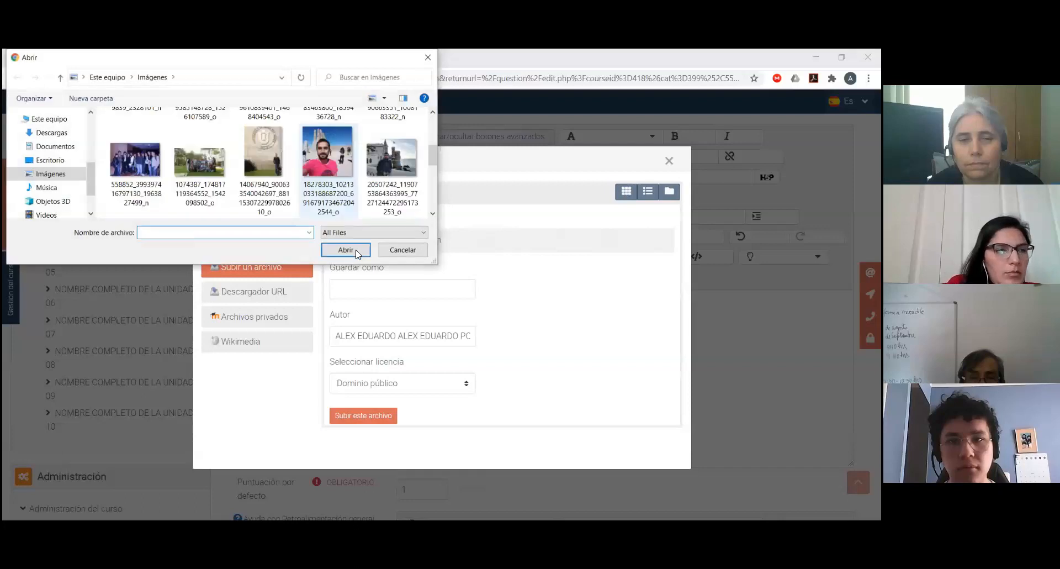
pyautogui.click(345, 250)
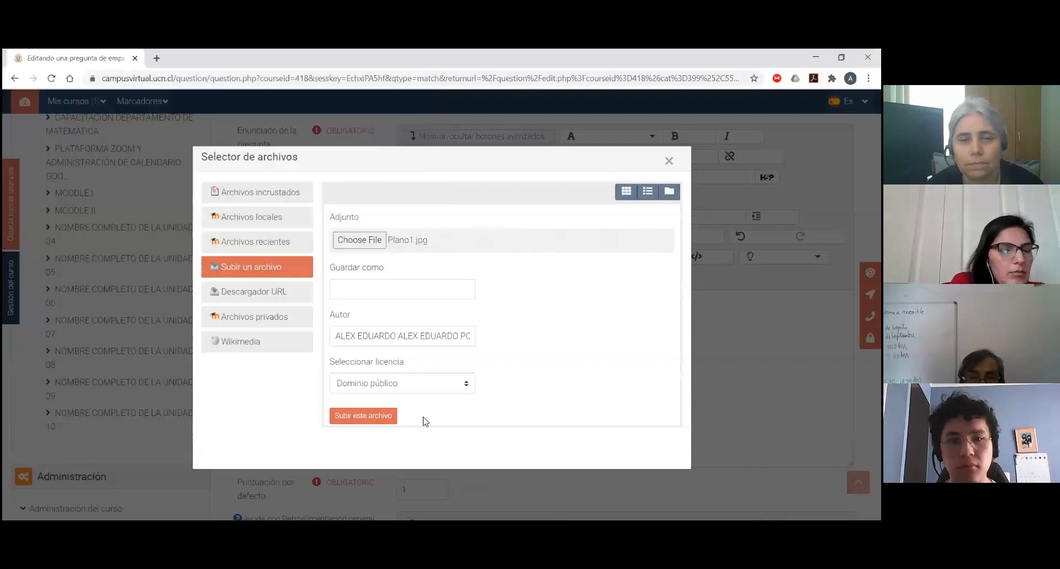
pyautogui.click(381, 416)
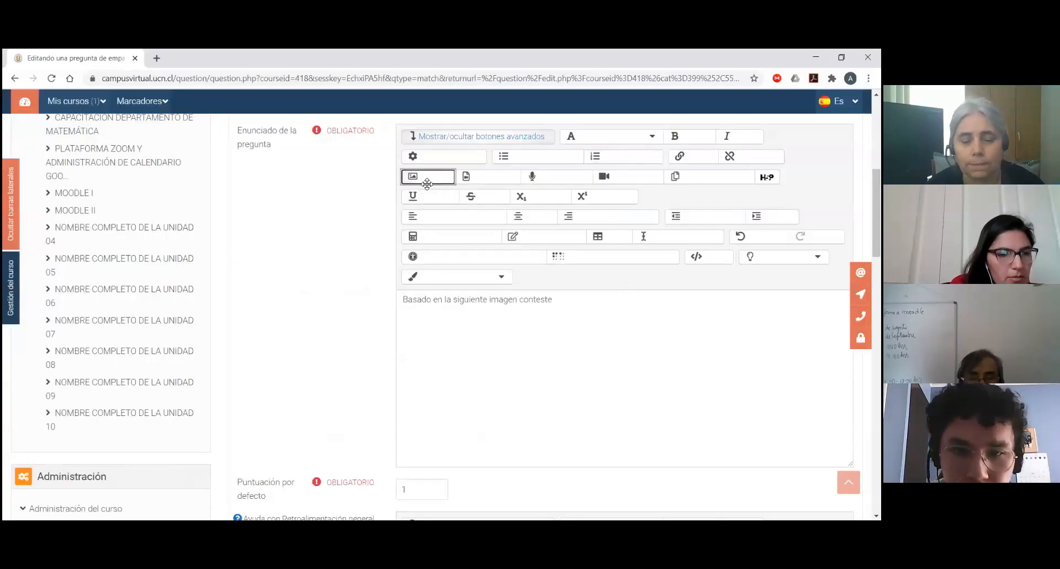
# - Upload the picture Plano1.jpg from the Imágenes folder as the image for the question statement
pyautogui.click(426, 179)
pyautogui.click(495, 251)
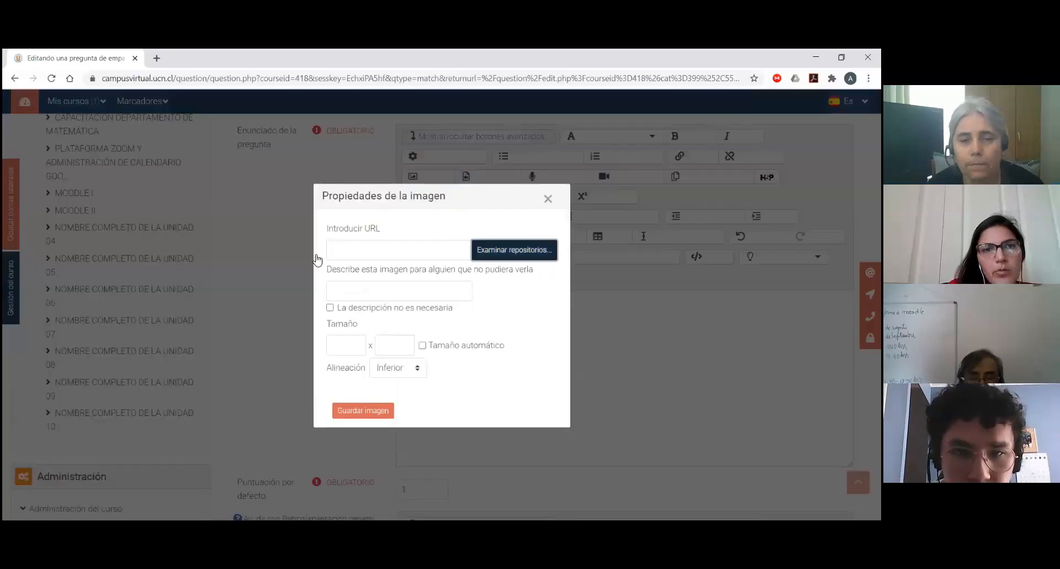
pyautogui.click(358, 241)
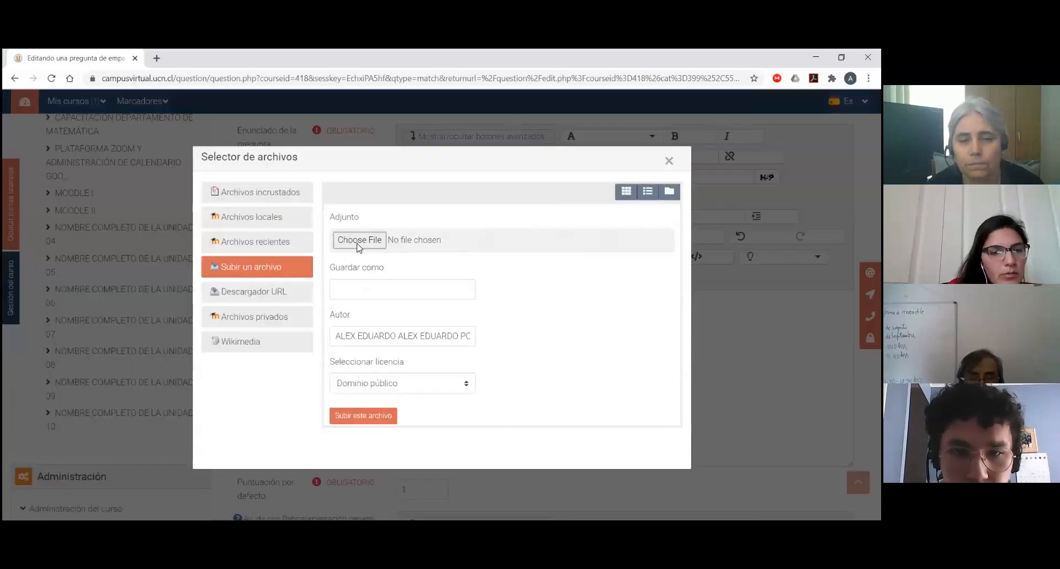
pyautogui.write('Segmento')
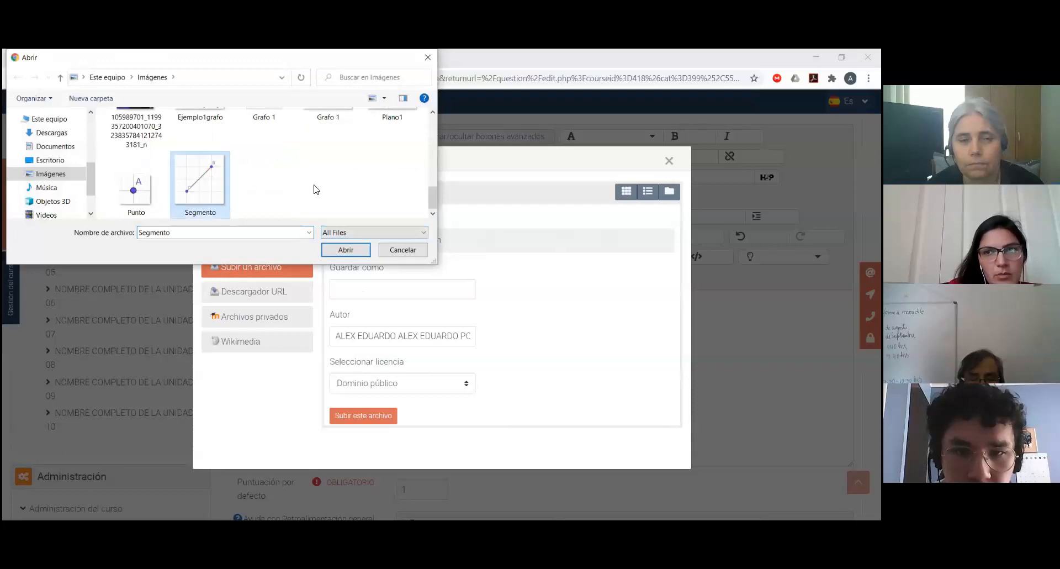
pyautogui.write('Plano1')
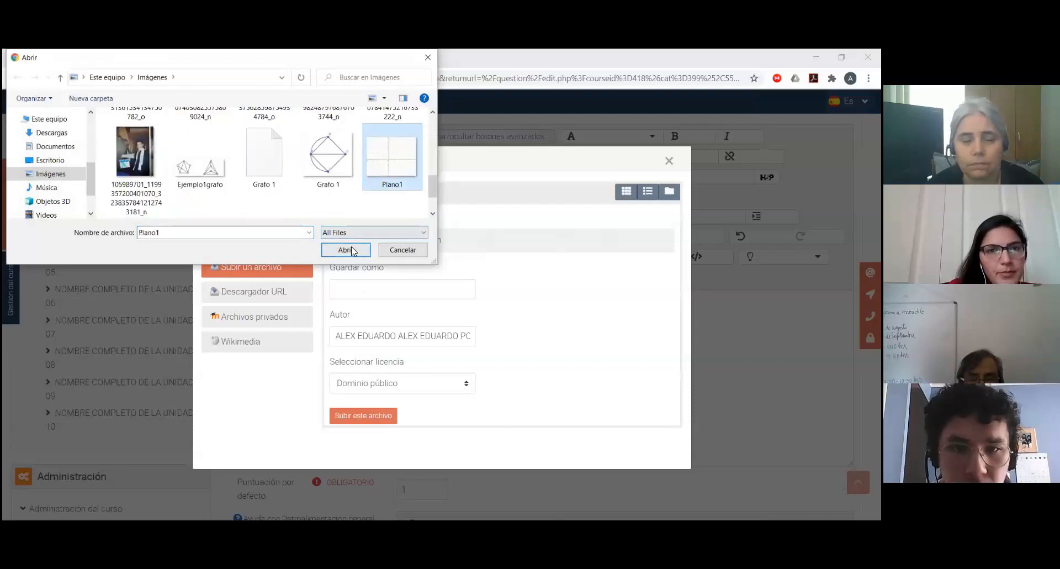
pyautogui.press('Return')
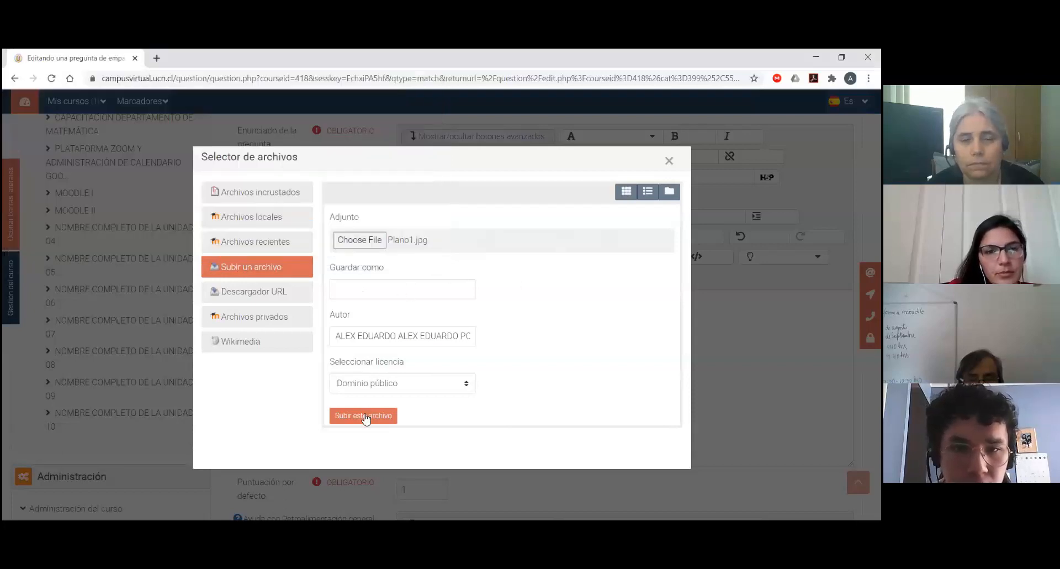
pyautogui.click(365, 415)
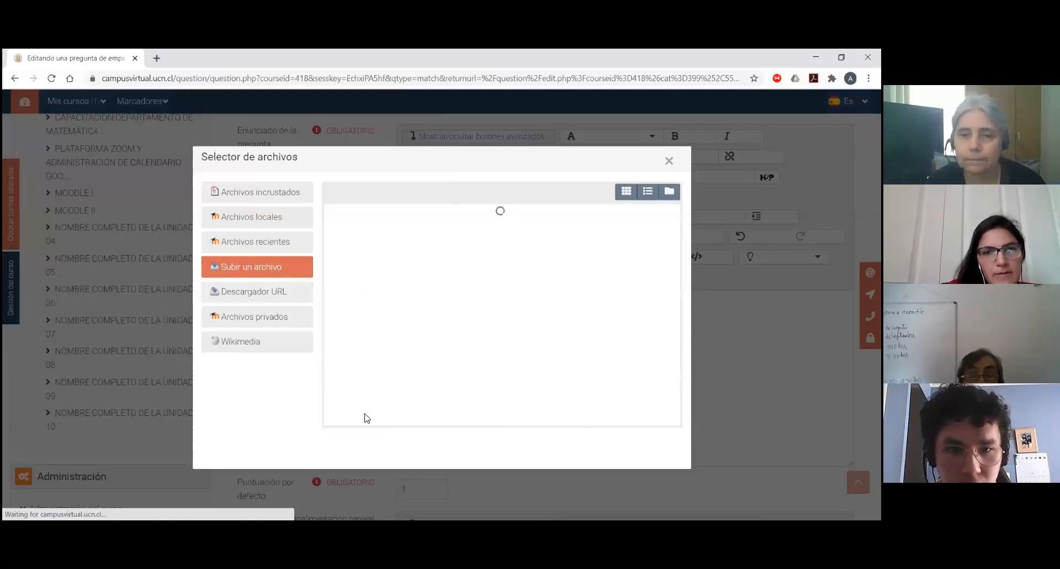
pyautogui.click(457, 330)
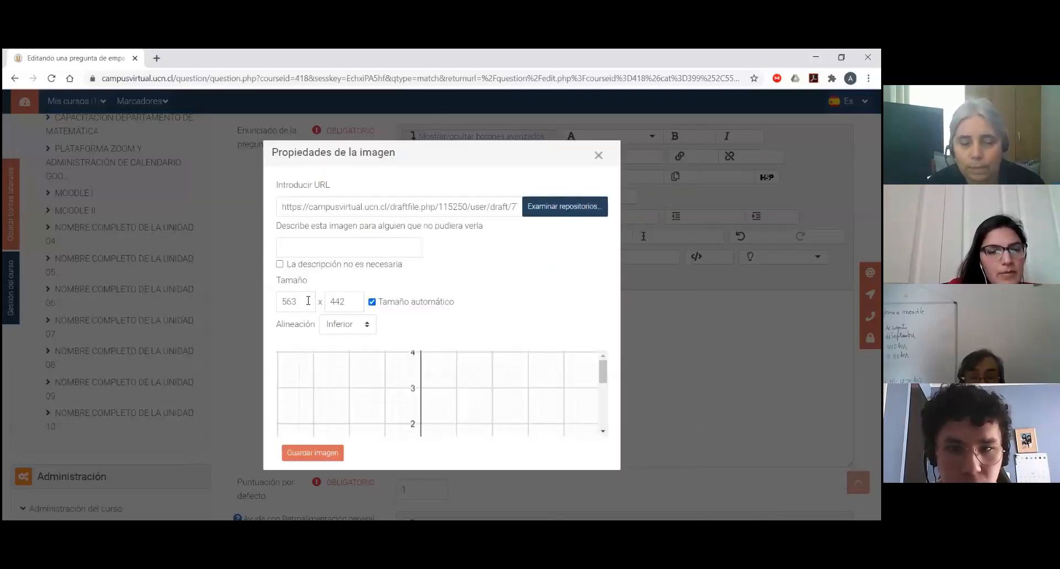
# - Set the image alignment to "Al medio", mark its description as not necessary and save it into the statement
pyautogui.click(356, 325)
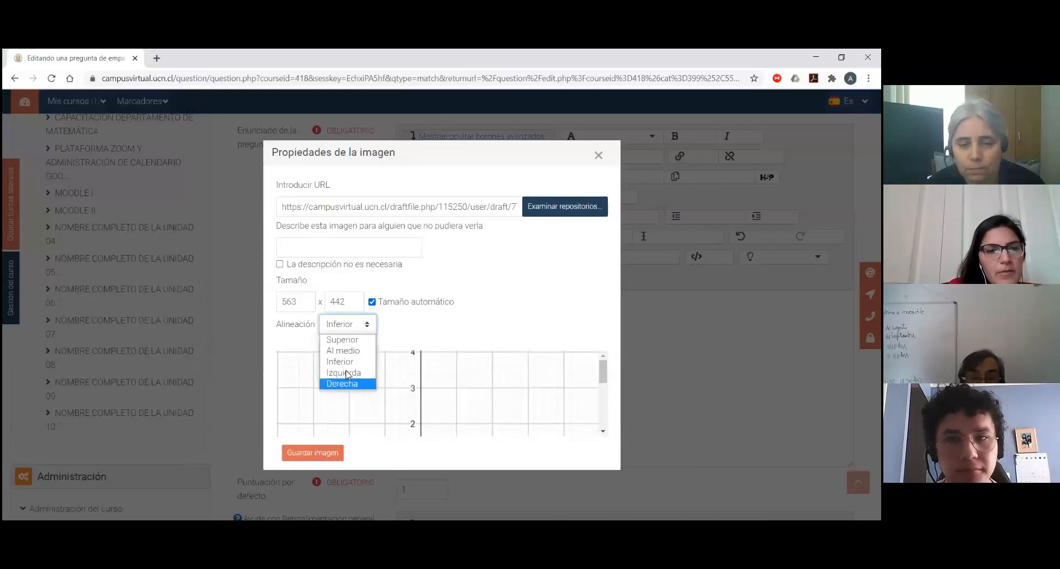
pyautogui.click(347, 351)
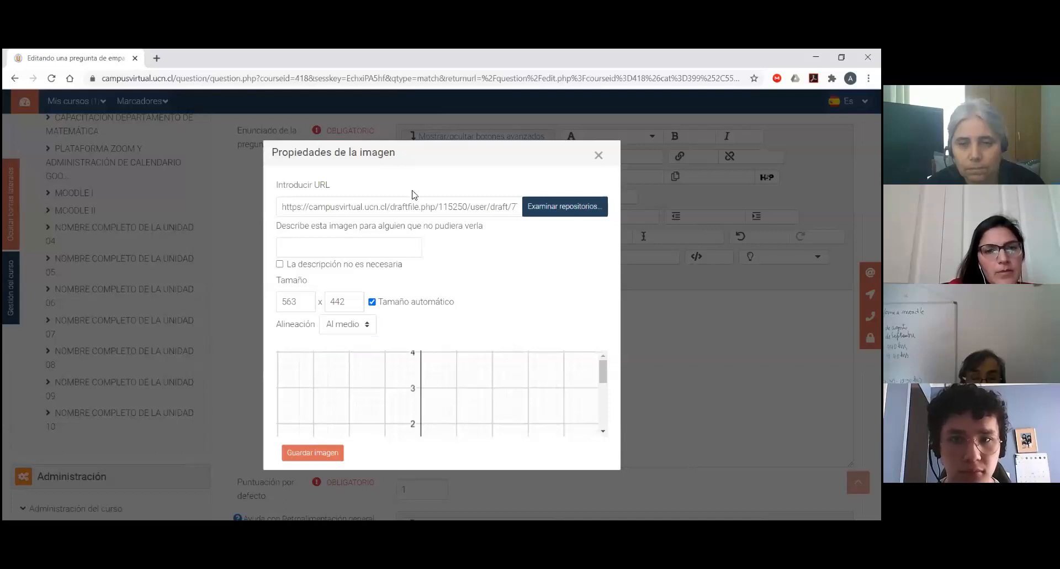
pyautogui.click(311, 453)
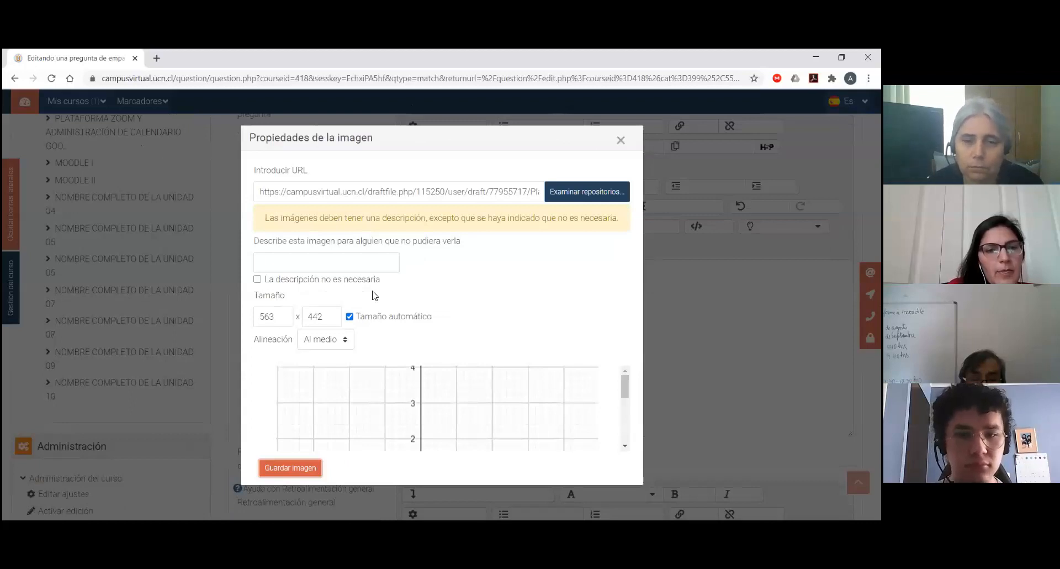
pyautogui.click(257, 279)
pyautogui.click(298, 257)
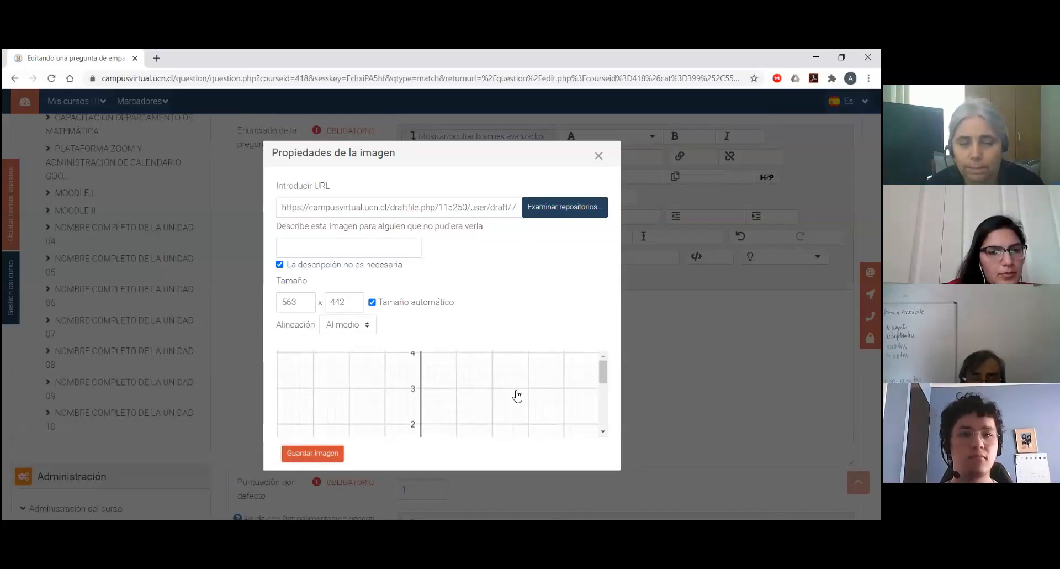
pyautogui.press('Return')
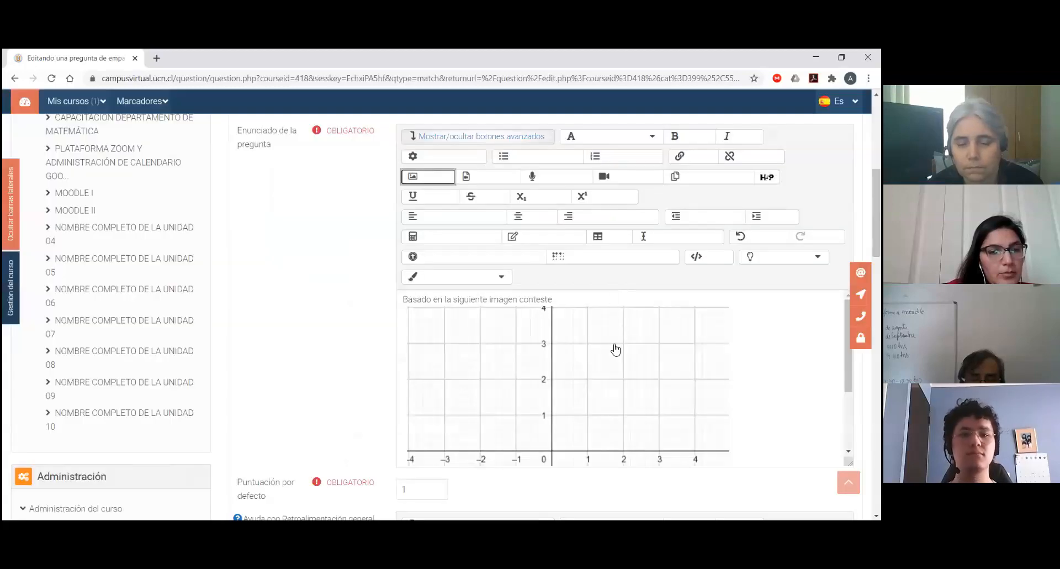
# - Review the inserted image, default score, general feedback, shuffle setting and instructions for the available answer options
pyautogui.scroll(-2, 563, 362)
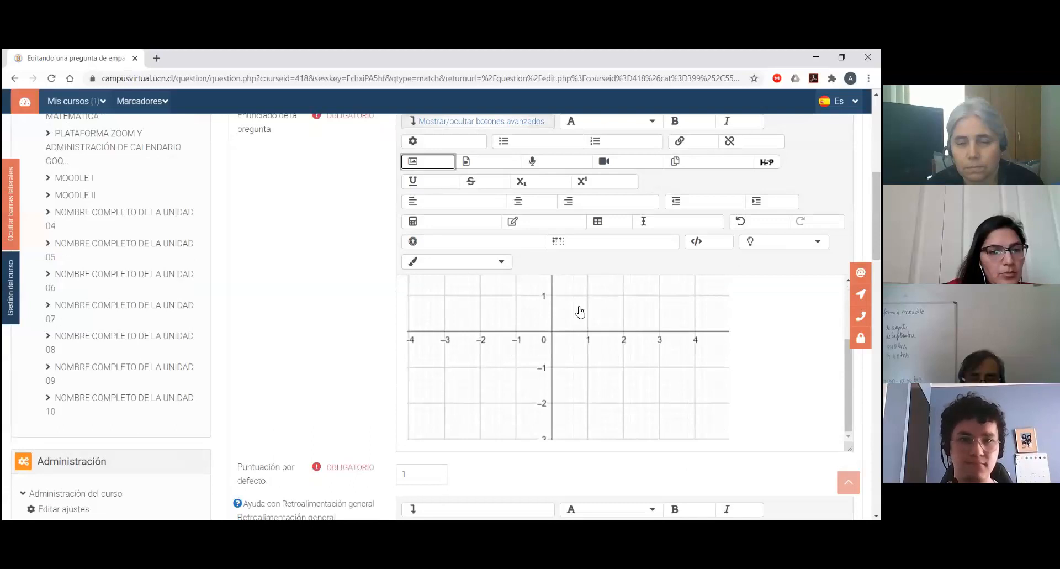
pyautogui.scroll(-1, 580, 309)
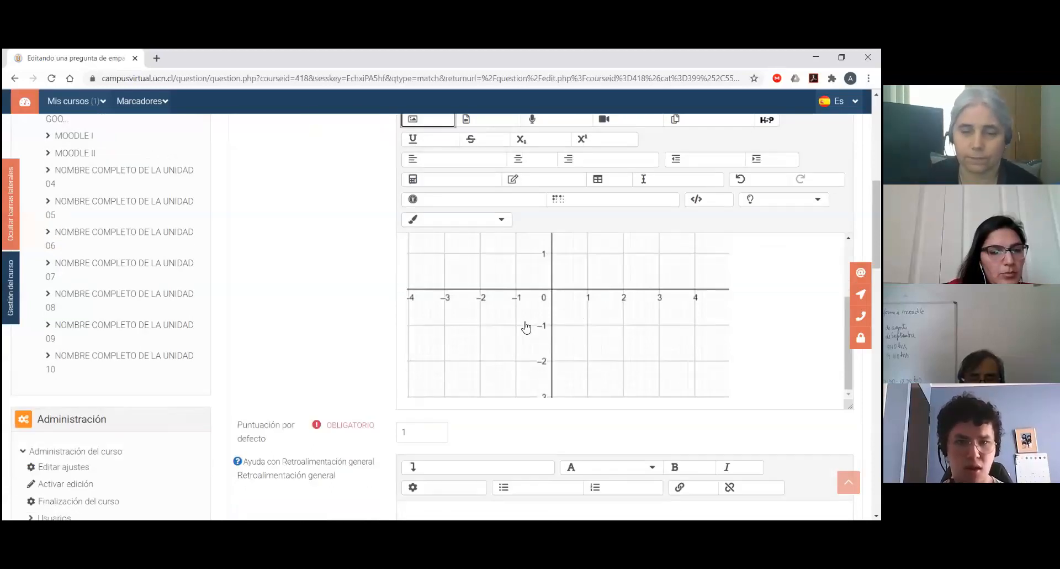
pyautogui.scroll(-2, 405, 312)
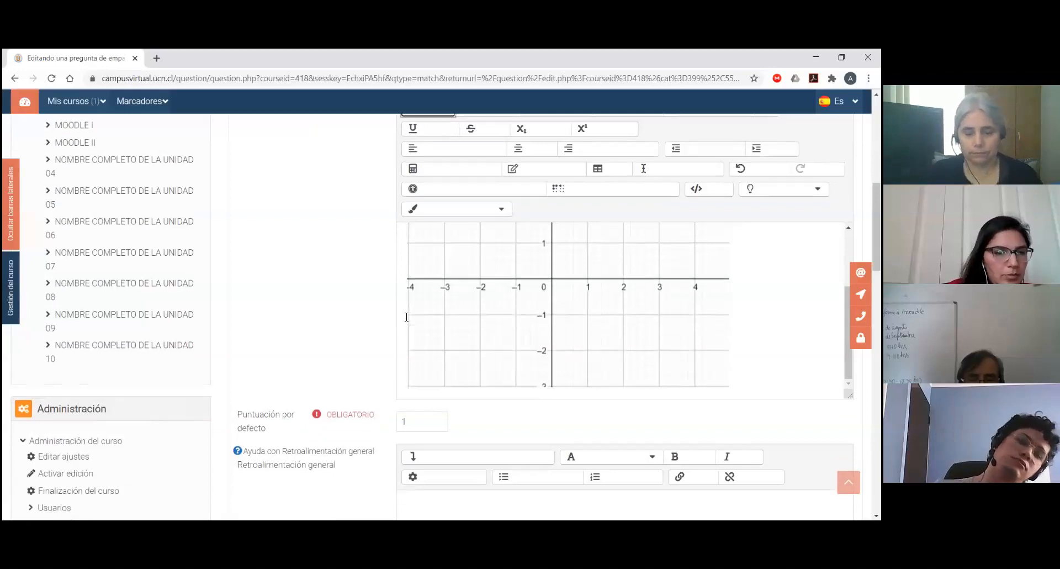
pyautogui.scroll(-1, 403, 298)
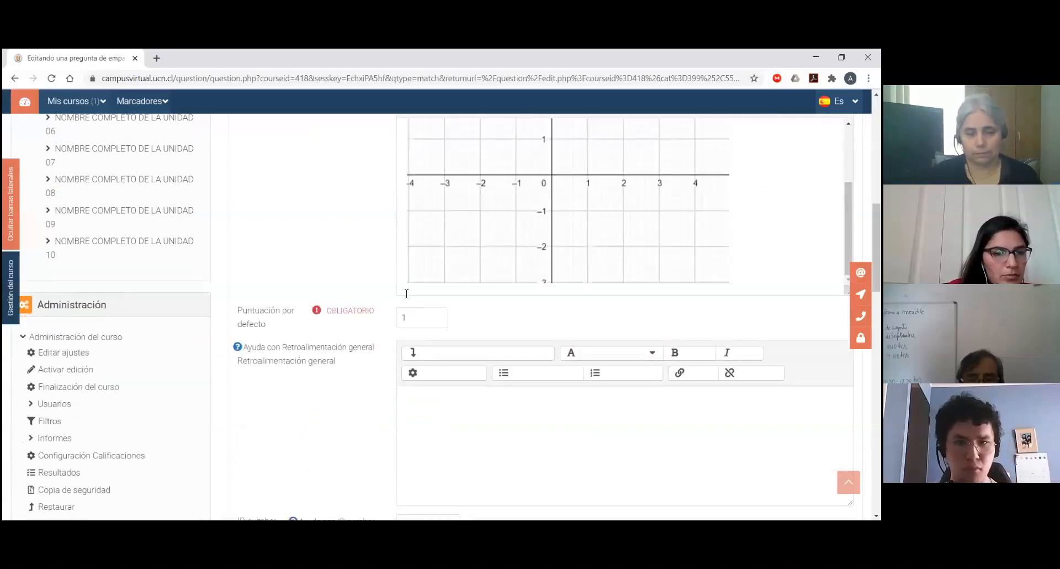
pyautogui.scroll(-3, 406, 293)
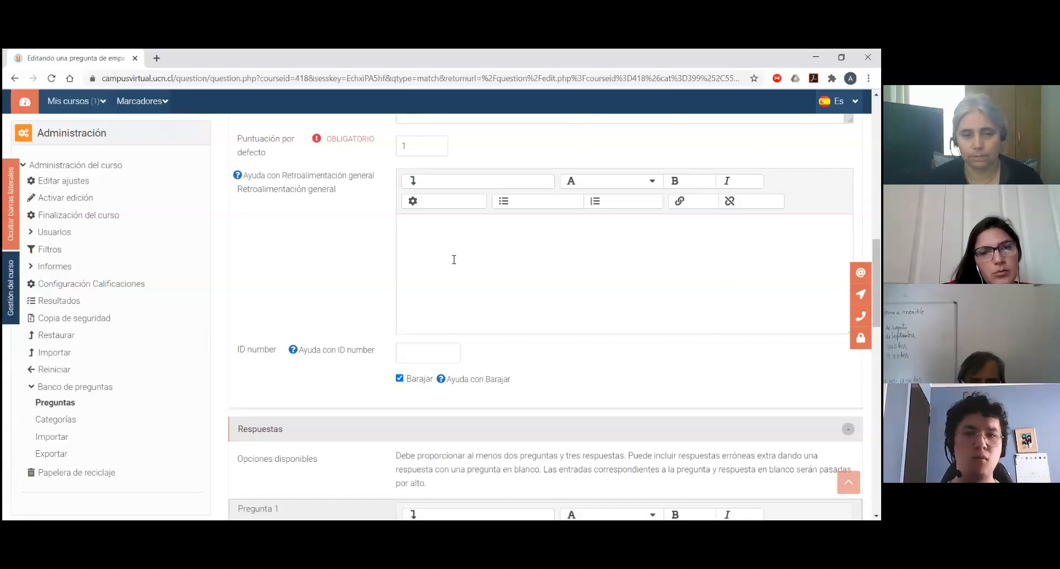
pyautogui.scroll(-1, 486, 248)
pyautogui.scroll(-2, 483, 233)
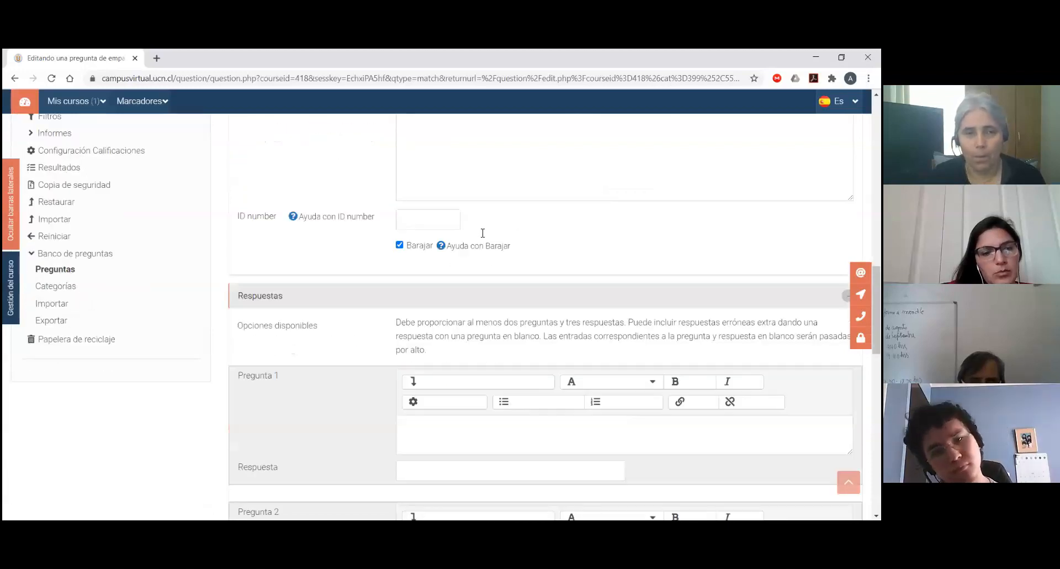
pyautogui.scroll(2, 544, 247)
pyautogui.scroll(-1, 499, 237)
pyautogui.scroll(-1, 461, 228)
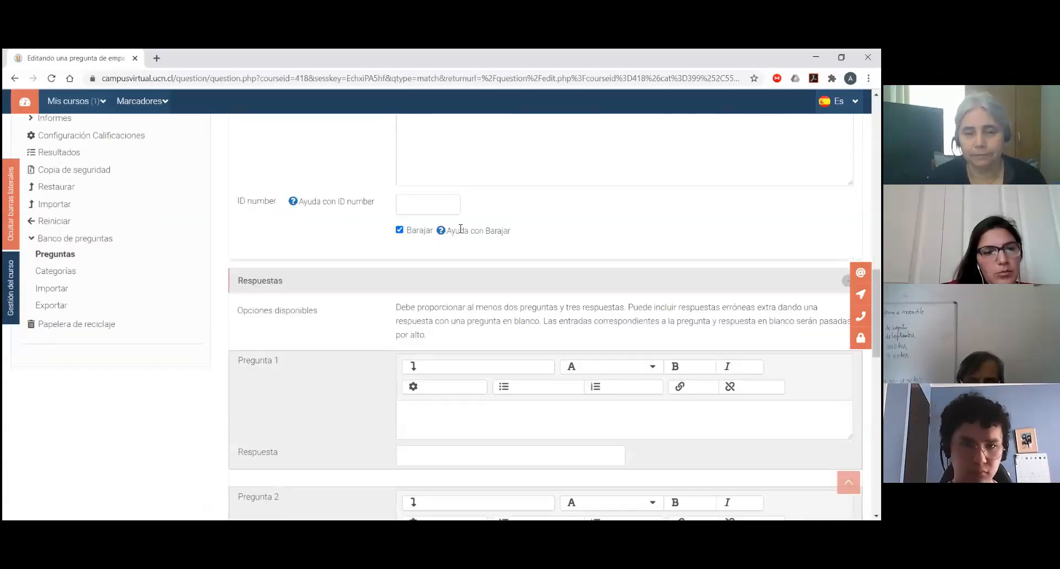
pyautogui.scroll(-2, 546, 271)
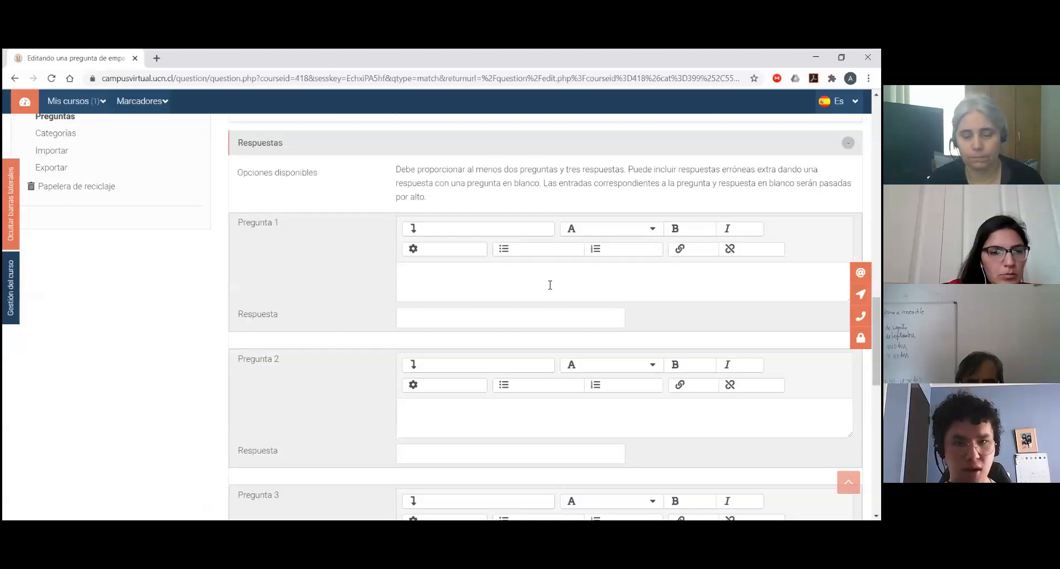
# - Enter "Pregunta 1" as the first matching item with "respuesta 1" as its answer
pyautogui.click(454, 296)
pyautogui.write('PR')
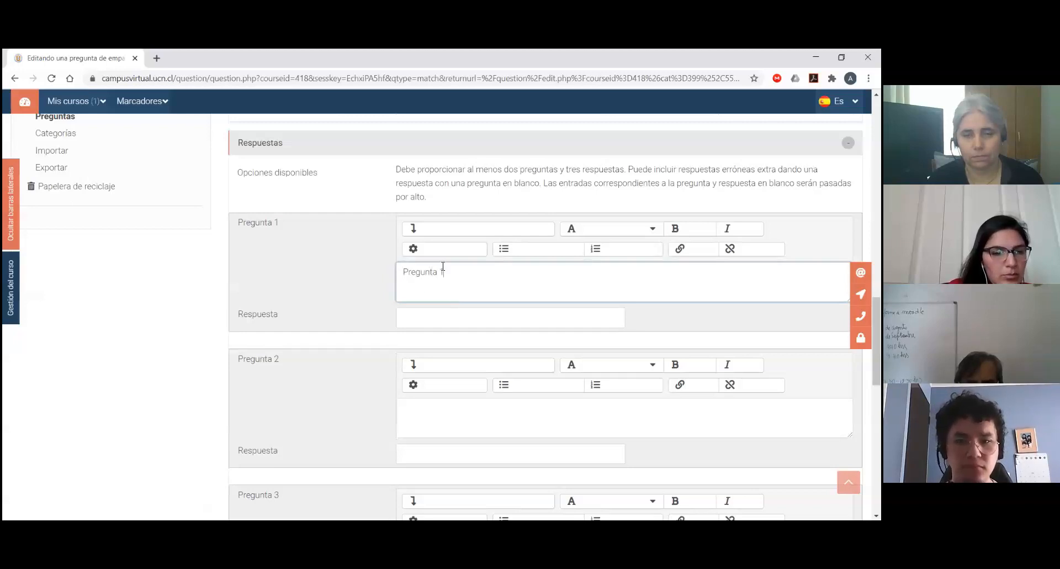
pyautogui.scroll(-1, 455, 273)
pyautogui.click(457, 257)
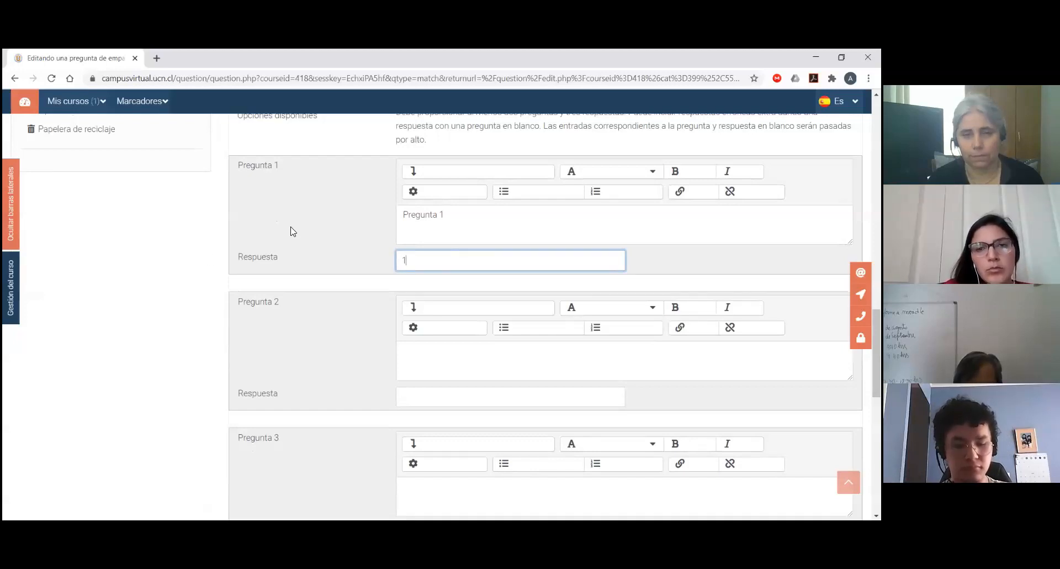
pyautogui.scroll(-1, 384, 188)
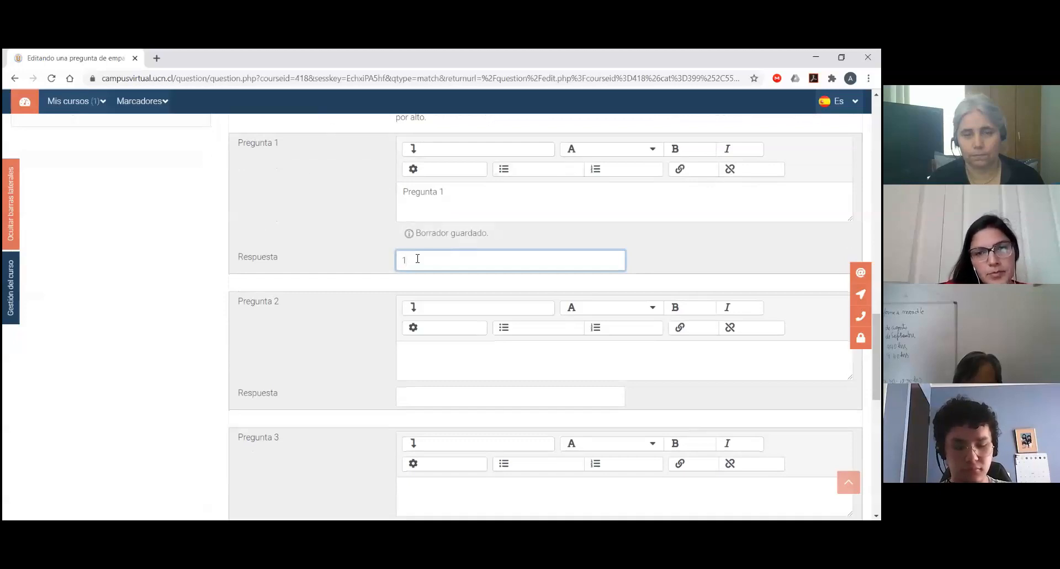
pyautogui.write('respuesta')
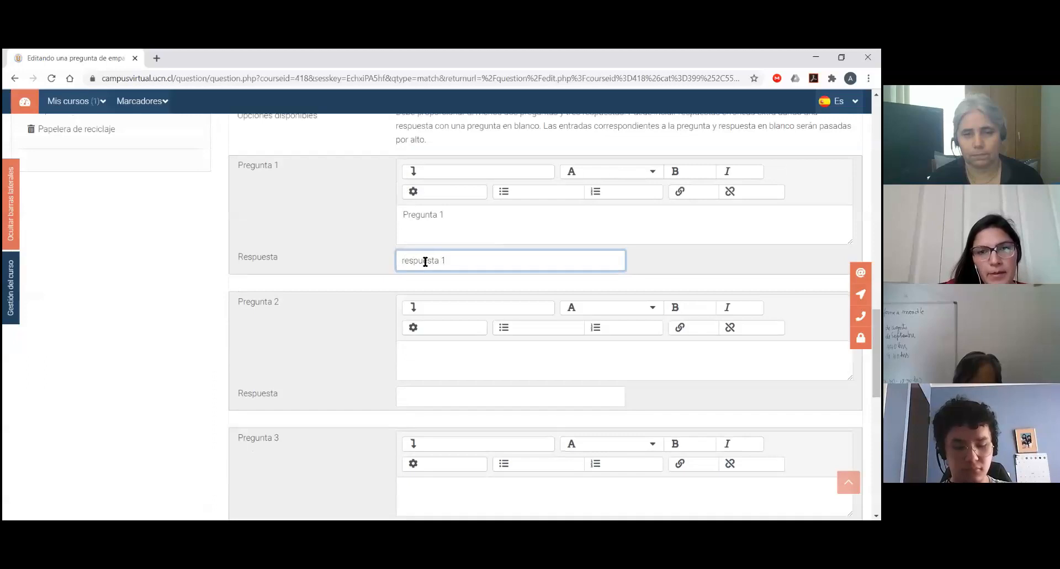
# - Enter "pregunta 2" as the second matching item with "respuesta 2" as its answer
pyautogui.click(463, 367)
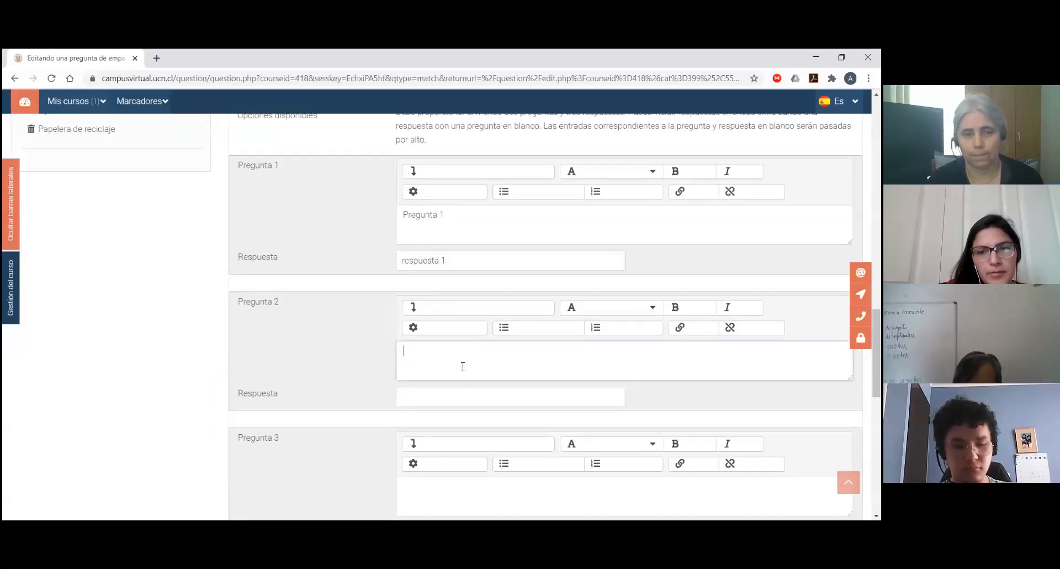
pyautogui.write('pregunta 2 respuesta')
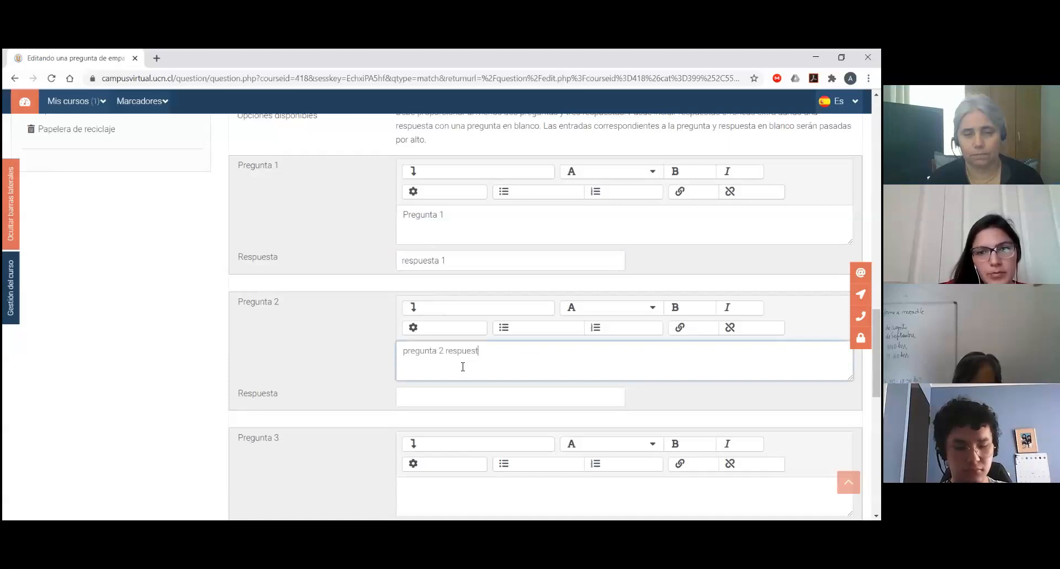
pyautogui.click(457, 404)
pyautogui.write('respuesta 2')
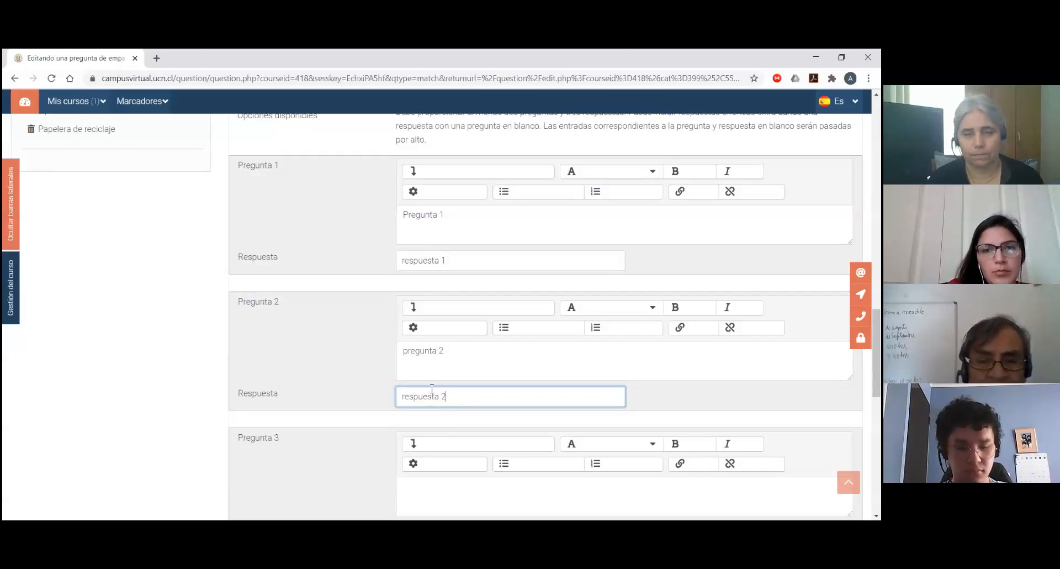
# - Enter "Respuesta 3" as the answer of Pregunta 3, leaving its question blank, and add three more blank question sets
pyautogui.scroll(-4, 429, 393)
pyautogui.click(434, 300)
pyautogui.write('Respuesta 3')
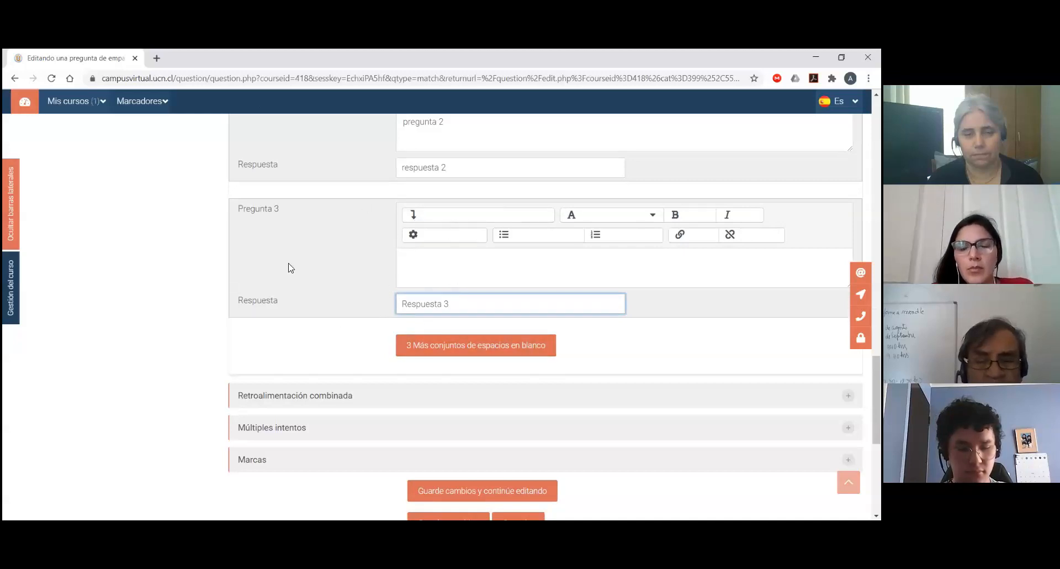
pyautogui.click(479, 355)
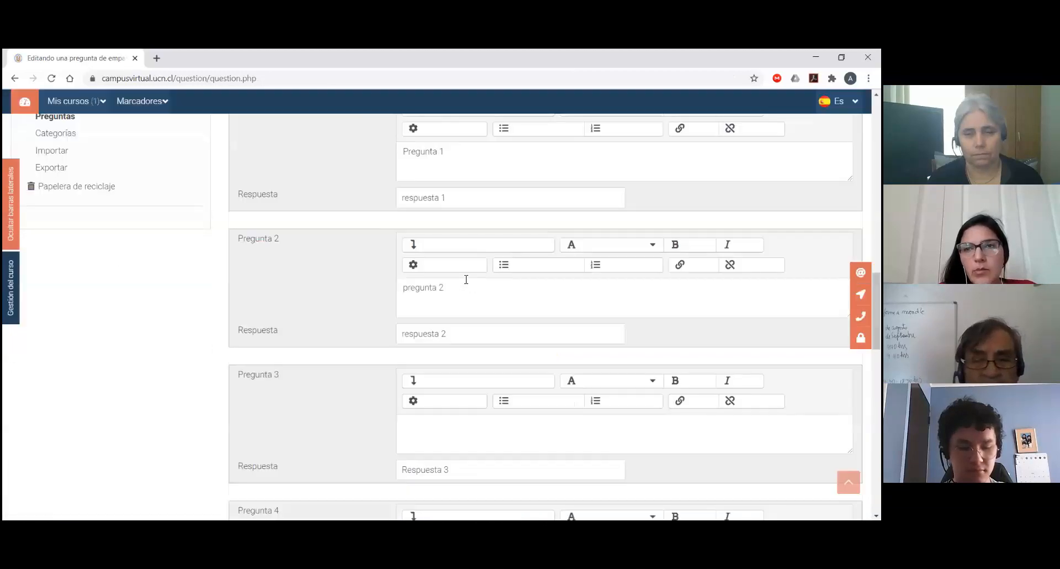
# - Enter "Respuesta 4" as the answer of Pregunta 4, leaving its question text blank
pyautogui.scroll(1, 457, 246)
pyautogui.scroll(-1, 441, 315)
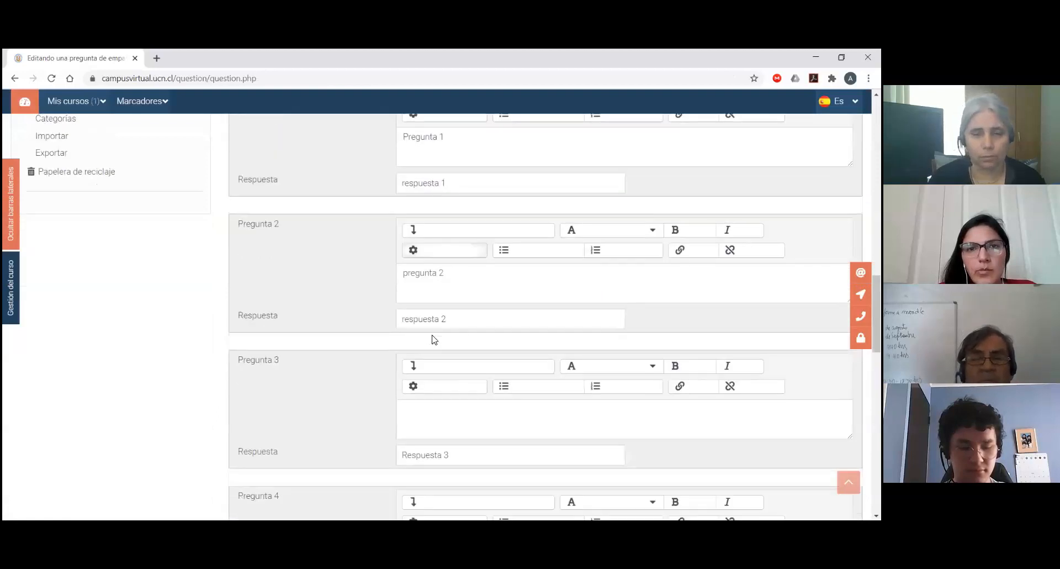
pyautogui.scroll(-3, 428, 340)
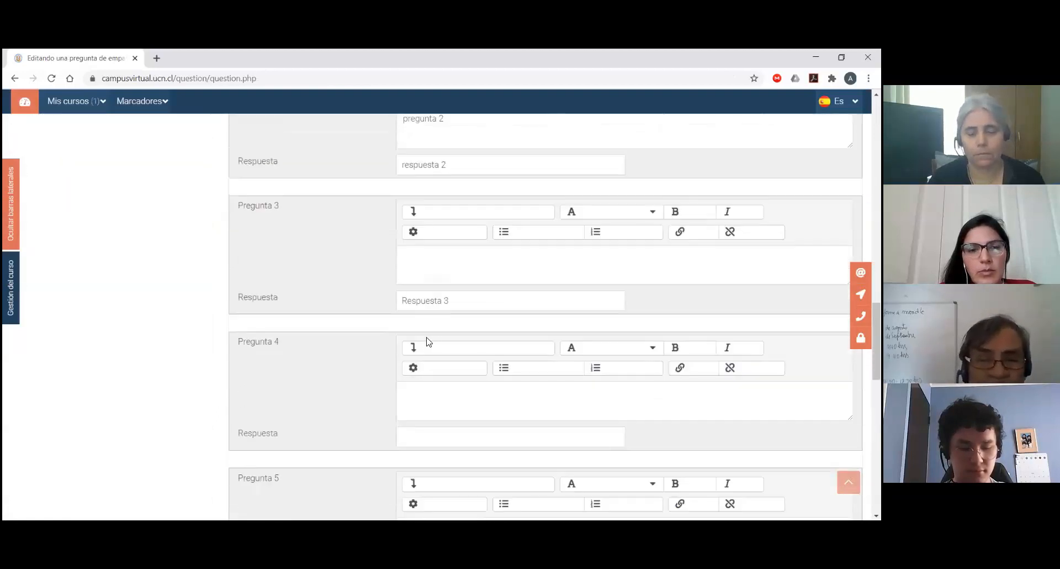
pyautogui.scroll(-3, 428, 340)
pyautogui.click(411, 256)
pyautogui.write('Respuesta 4')
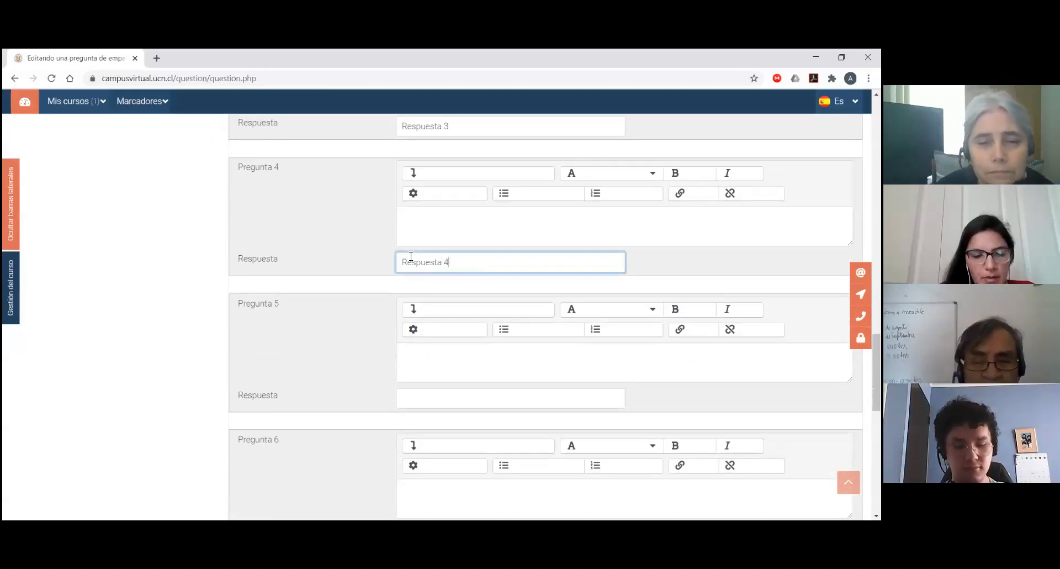
# - Enter "Respuesta 1" as the answer of Pregunta 5, leaving its question text blank
pyautogui.scroll(-1, 452, 344)
pyautogui.click(452, 347)
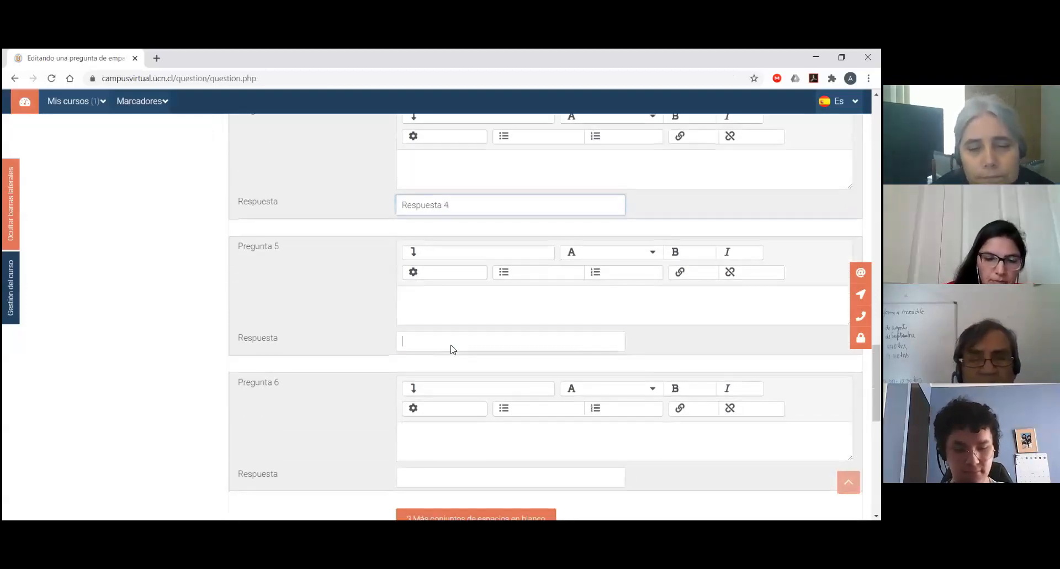
pyautogui.scroll(2, 453, 350)
pyautogui.scroll(-1, 454, 353)
pyautogui.write('Respuesta 1')
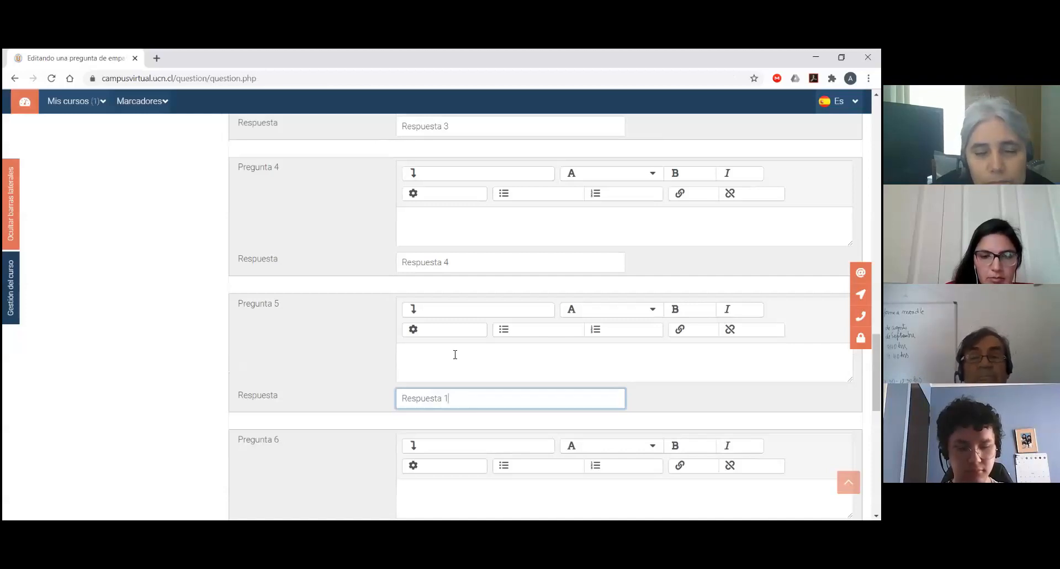
pyautogui.click(355, 414)
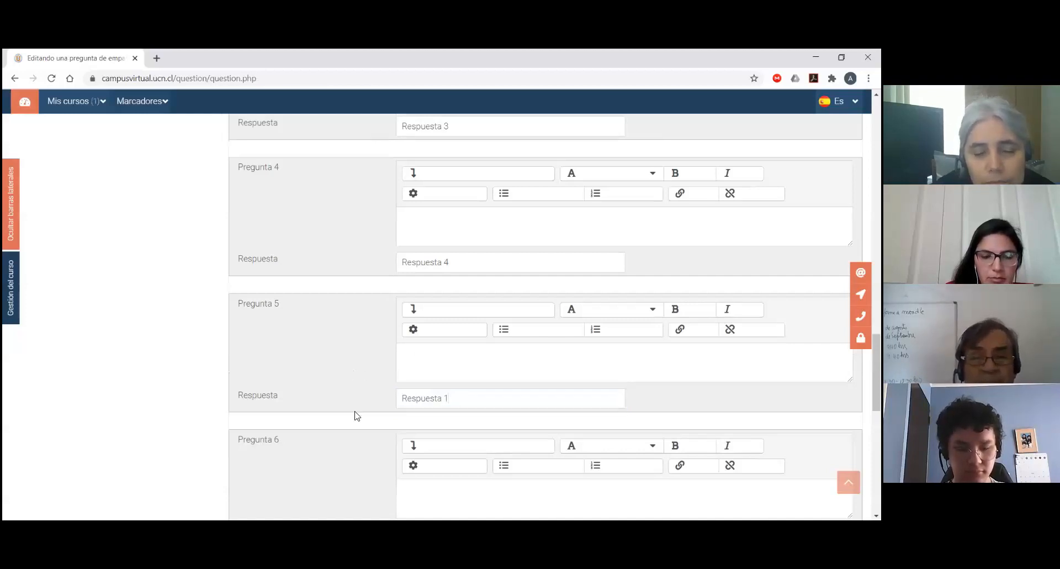
# - Enter "Respuesta 10" as the answer of Pregunta 6, leaving its question text blank
pyautogui.scroll(-3, 407, 457)
pyautogui.click(436, 426)
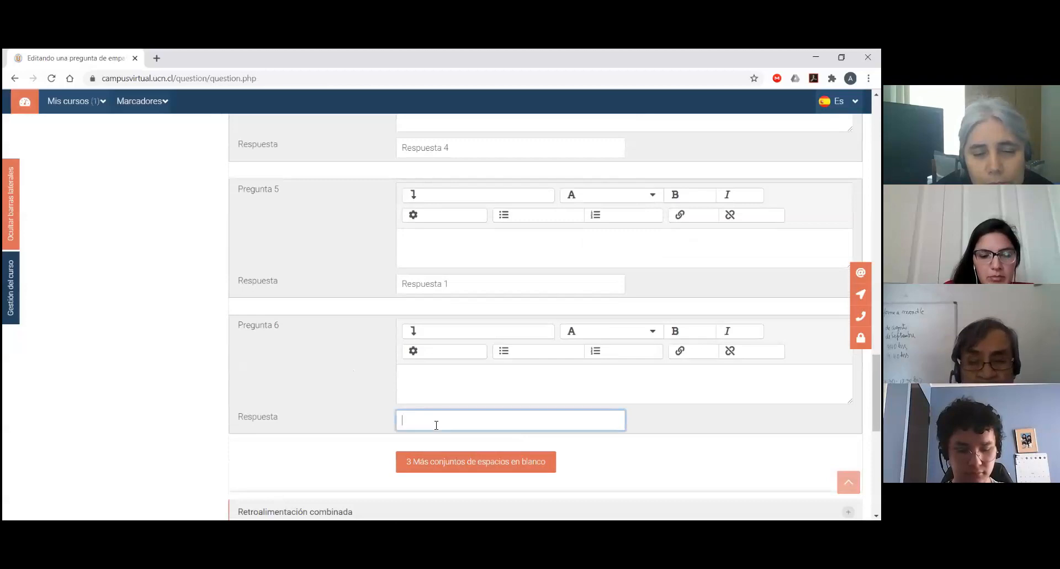
pyautogui.write('Respues')
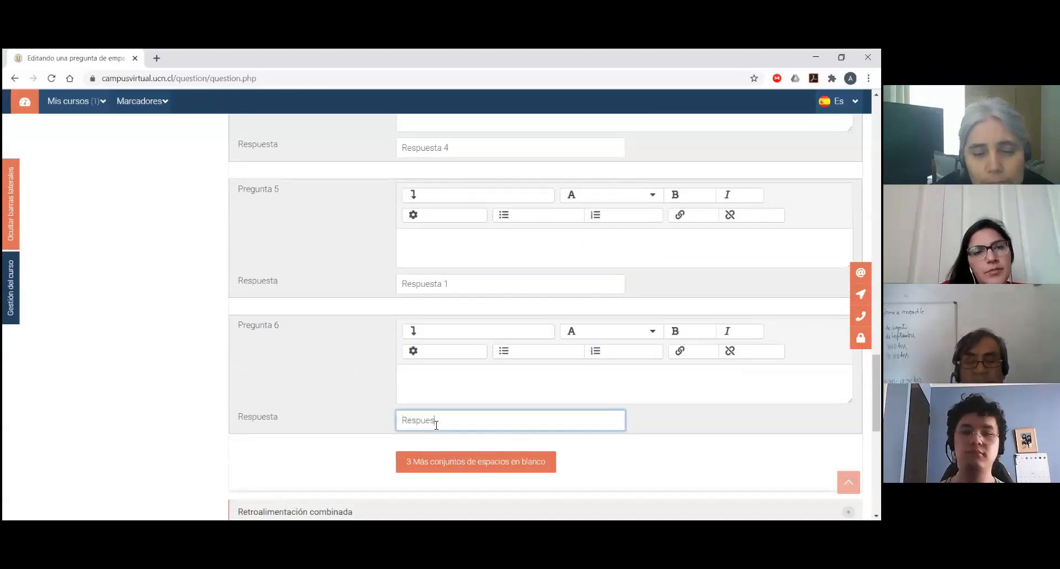
pyautogui.click(315, 387)
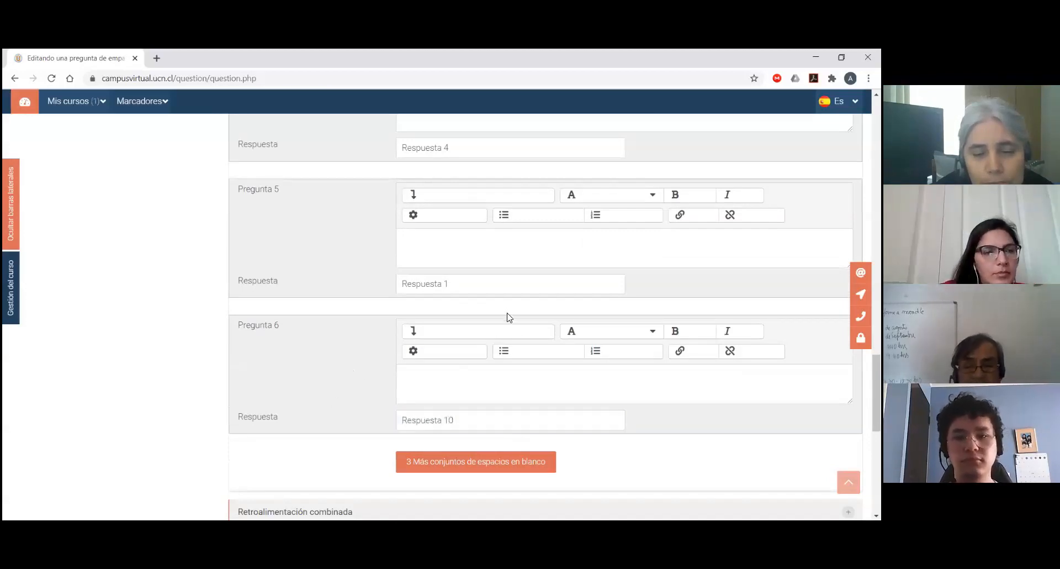
# - Show the advanced formatting buttons of the Pregunta 6 editor, examine them and hide them again
pyautogui.scroll(2, 499, 395)
pyautogui.click(498, 393)
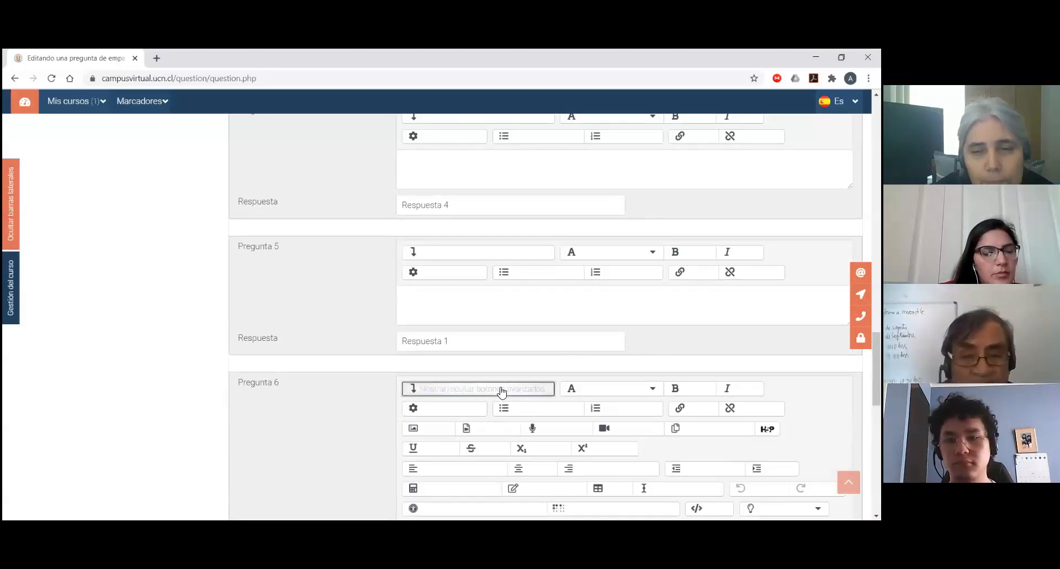
pyautogui.scroll(-1, 505, 399)
pyautogui.scroll(-5, 508, 402)
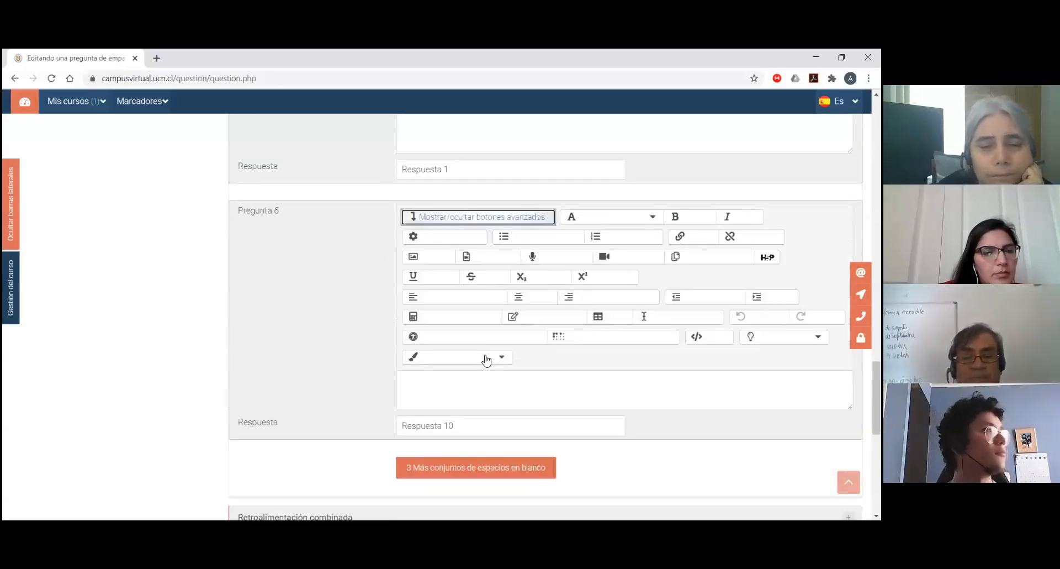
pyautogui.scroll(2, 454, 280)
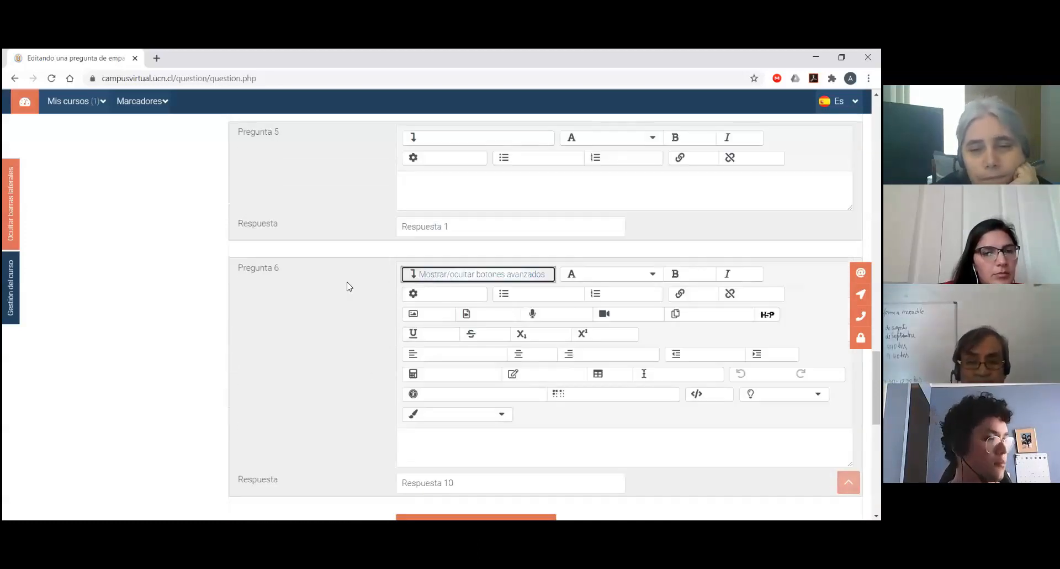
pyautogui.press('Return')
pyautogui.scroll(2, 353, 309)
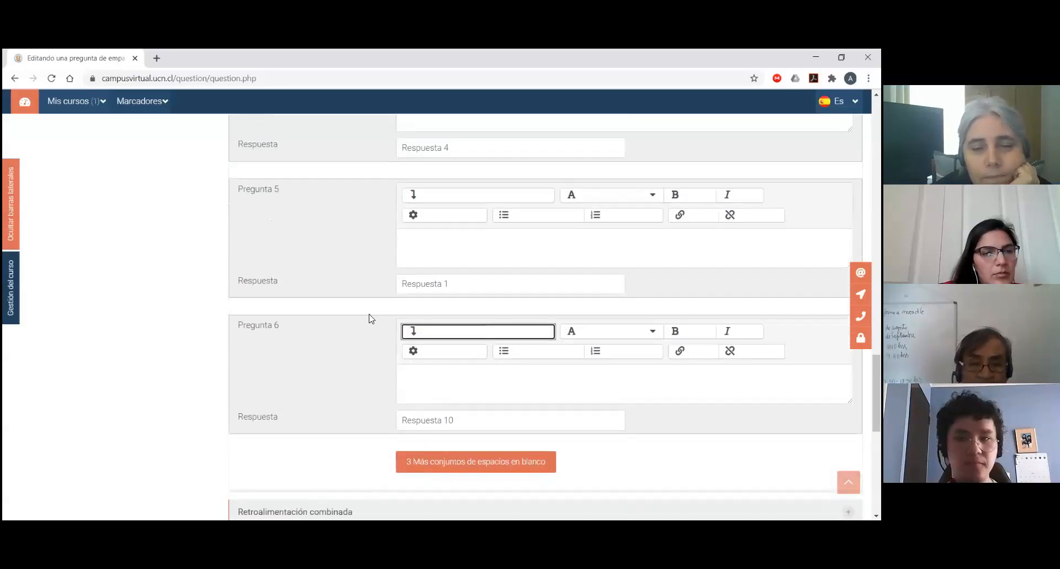
# - Review the answer-only sets and the paired ones, and show the advanced formatting buttons of the Pregunta 2 editor
pyautogui.scroll(2, 370, 318)
pyautogui.tripleClick(430, 341)
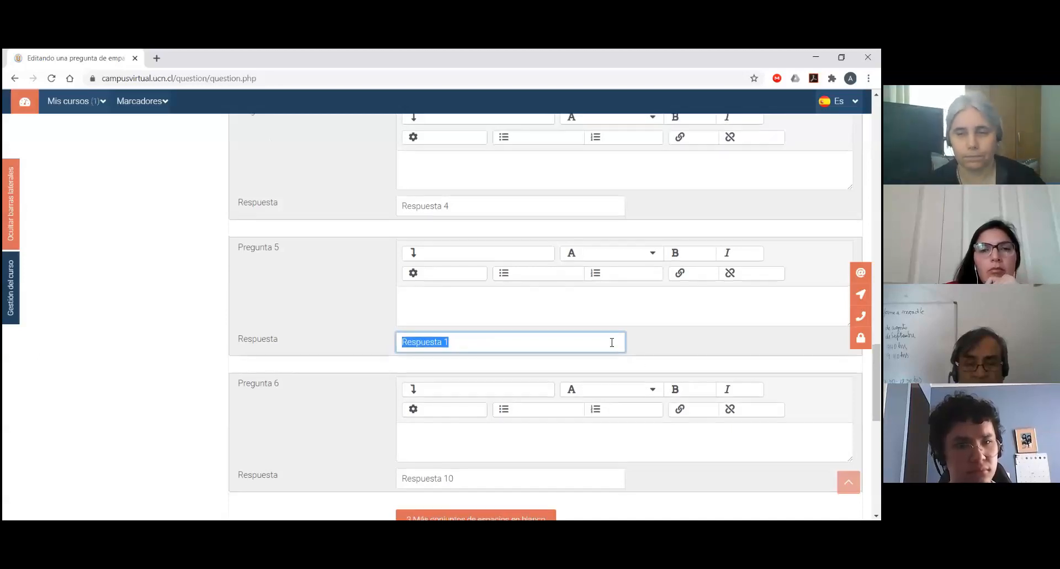
pyautogui.scroll(4, 611, 343)
pyautogui.scroll(2, 469, 347)
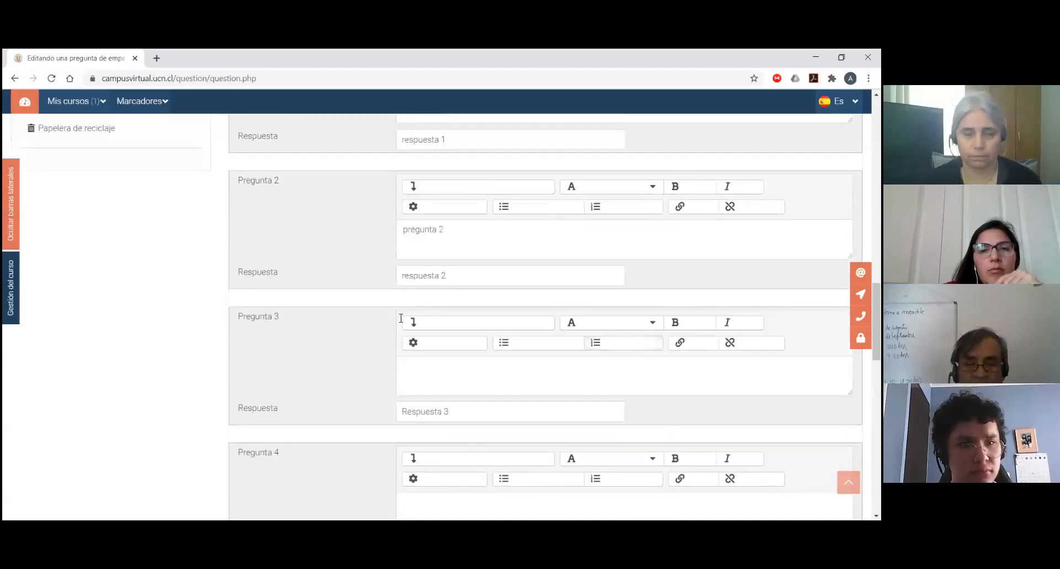
pyautogui.scroll(-1, 430, 320)
pyautogui.click(423, 320)
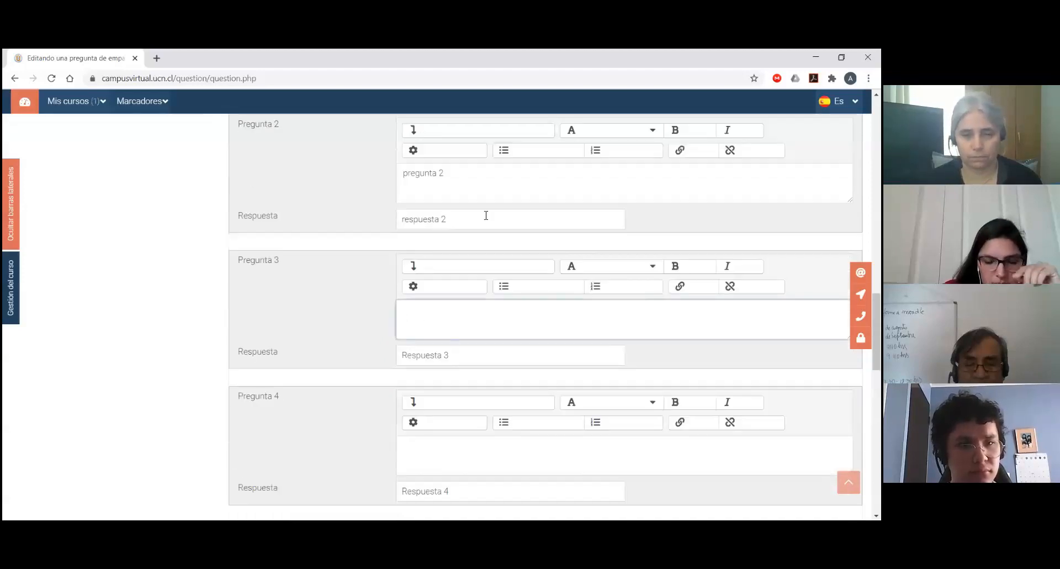
pyautogui.scroll(1, 469, 214)
pyautogui.click(436, 188)
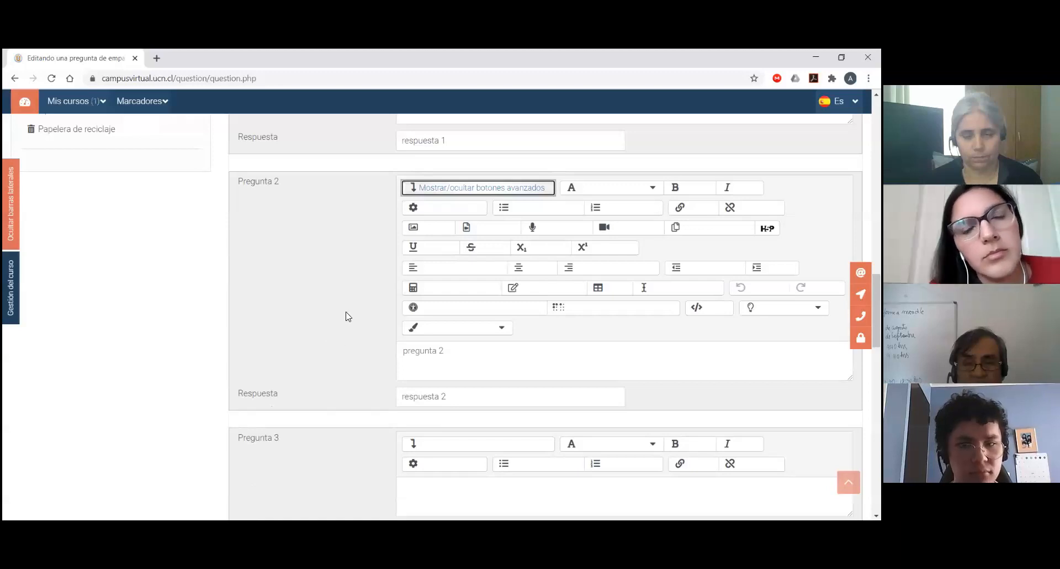
# - Save the matching question's changes and continue editing it
pyautogui.scroll(-6, 348, 303)
pyautogui.scroll(-5, 355, 301)
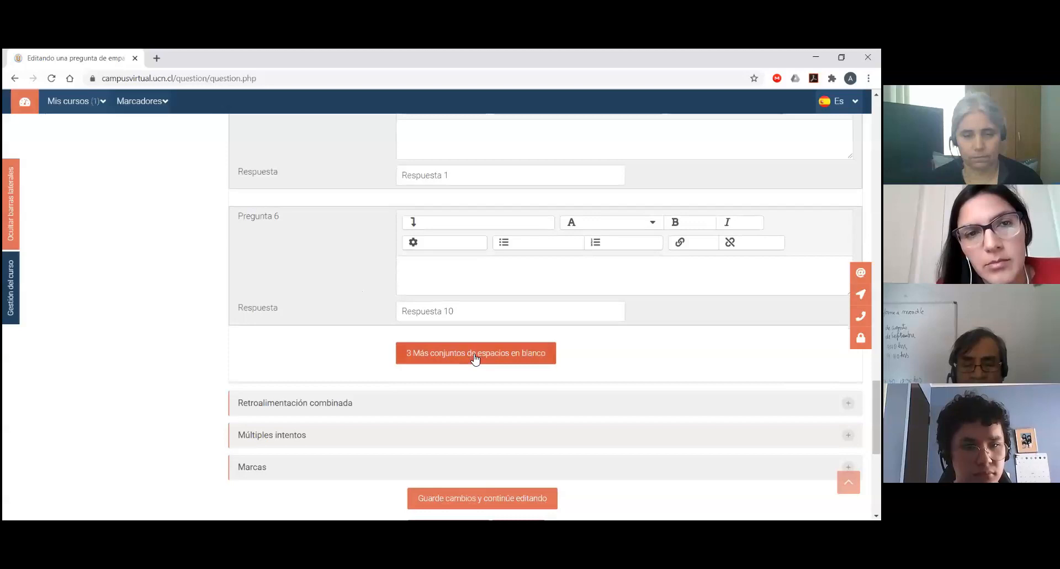
pyautogui.scroll(-2, 481, 360)
pyautogui.scroll(-2, 557, 388)
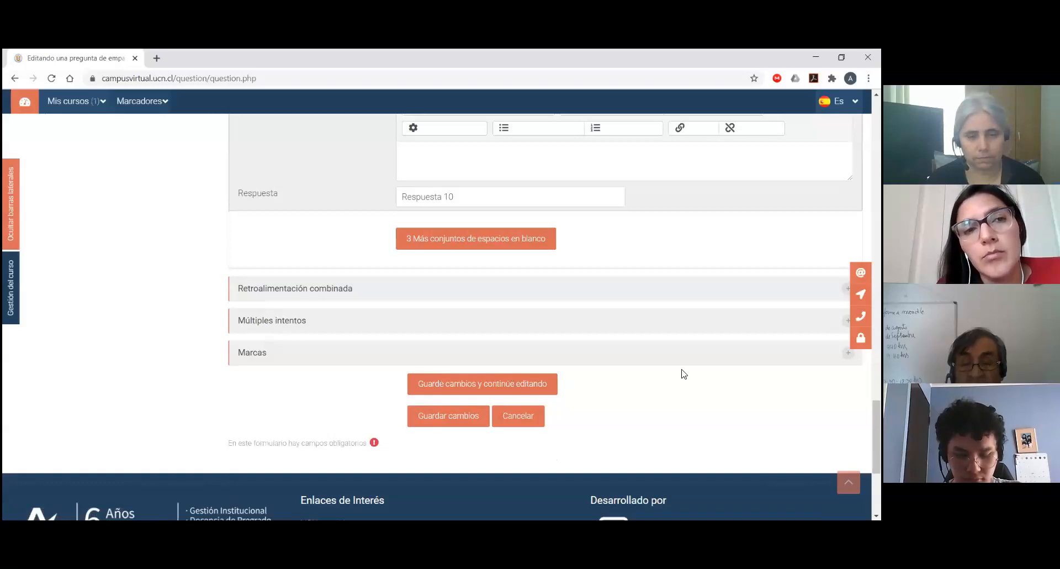
pyautogui.click(478, 387)
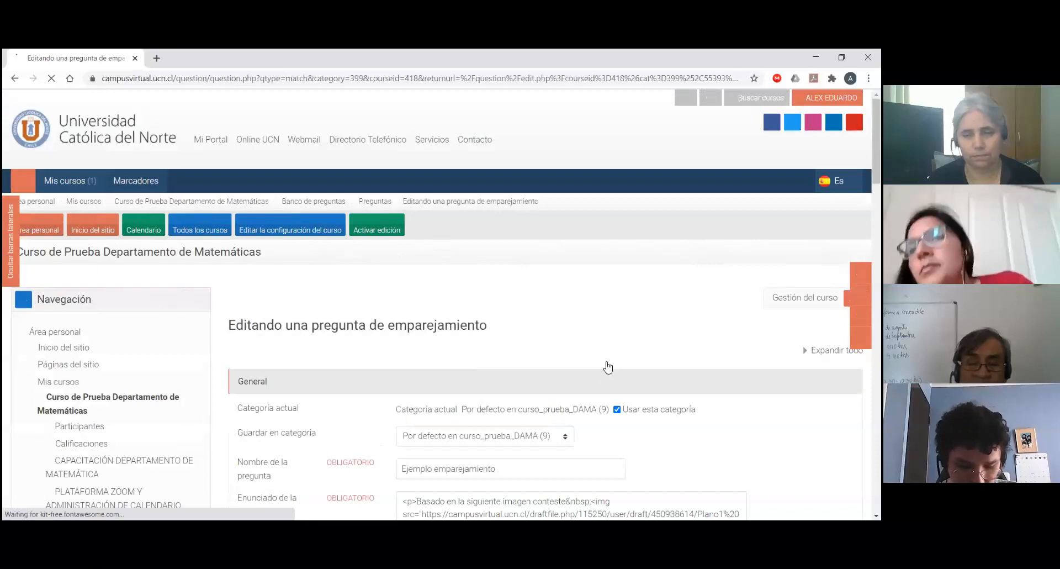
# - Review the saved statement, score, feedback and answer sets, and request a preview of the question
pyautogui.scroll(-3, 610, 394)
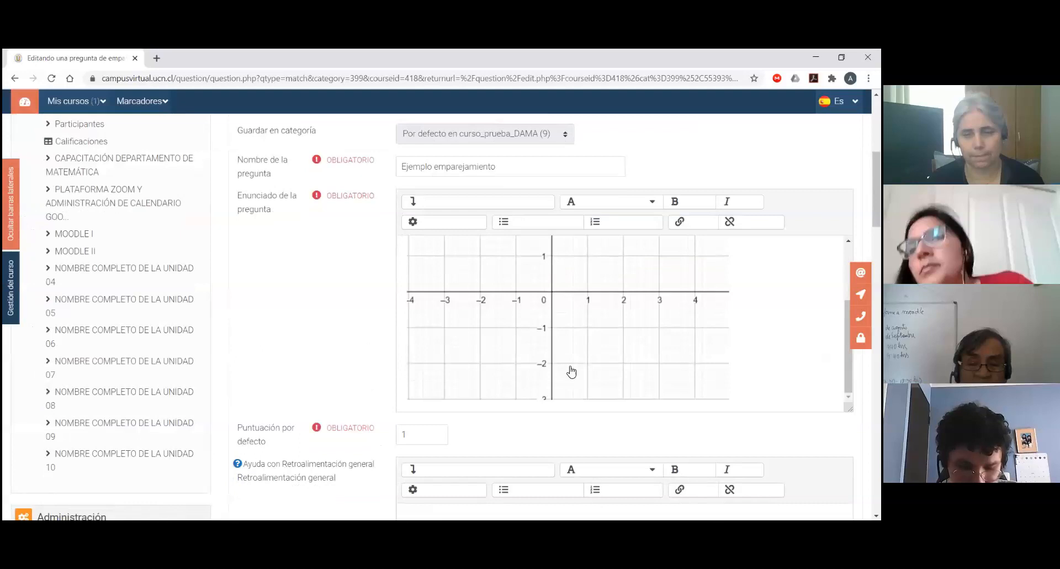
pyautogui.scroll(-3, 571, 371)
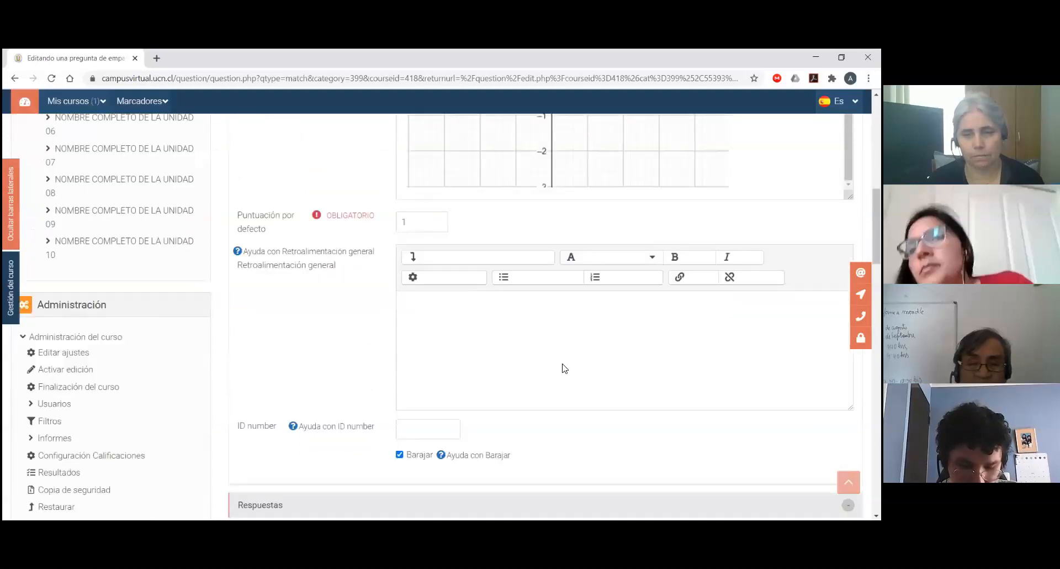
pyautogui.scroll(-1, 561, 366)
pyautogui.scroll(-7, 563, 367)
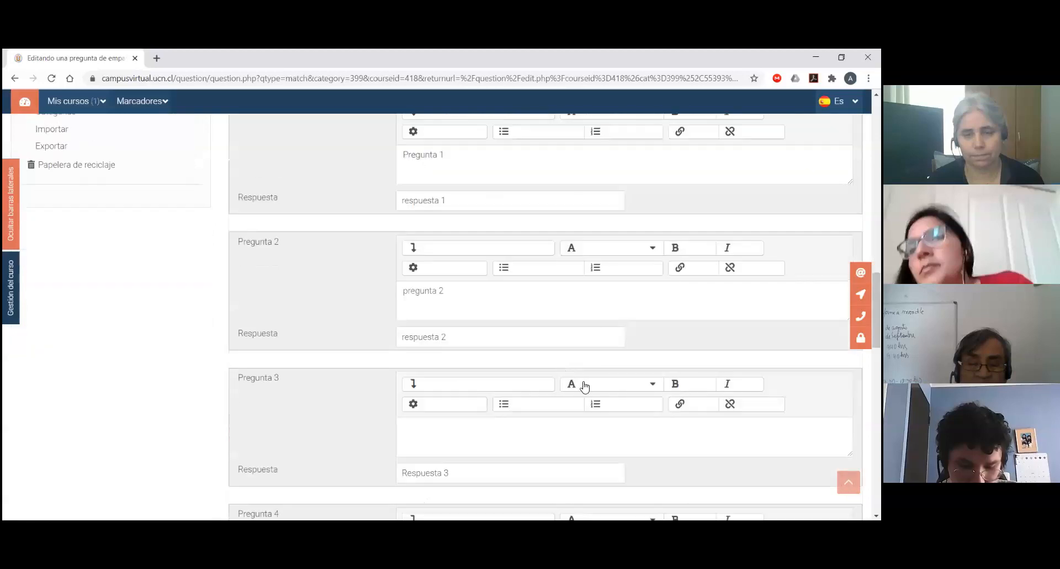
pyautogui.scroll(-15, 648, 384)
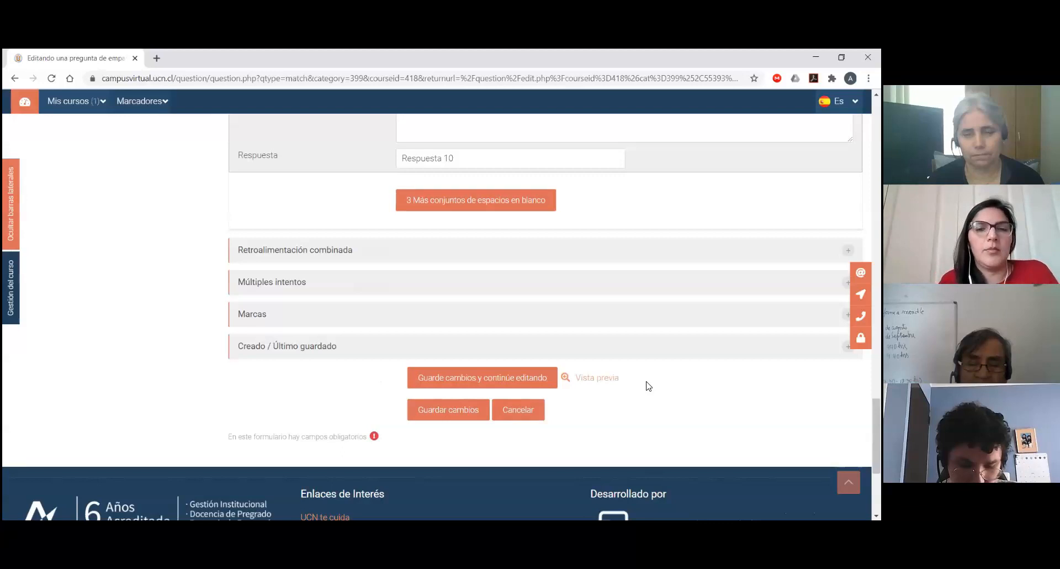
pyautogui.click(596, 381)
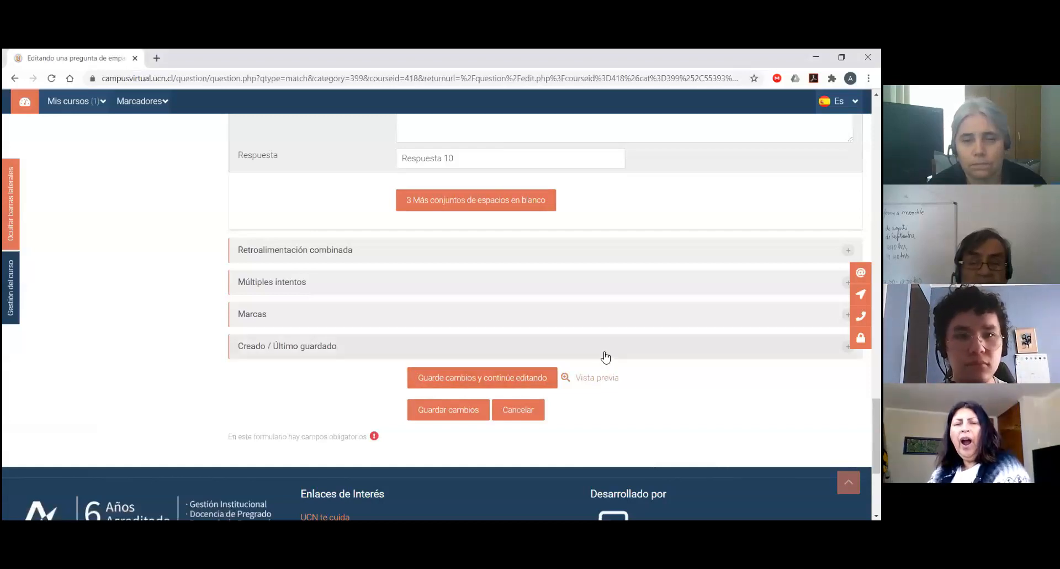
# - Check the last answer sets again and request the question's preview once more
pyautogui.scroll(2, 605, 357)
pyautogui.scroll(2, 606, 354)
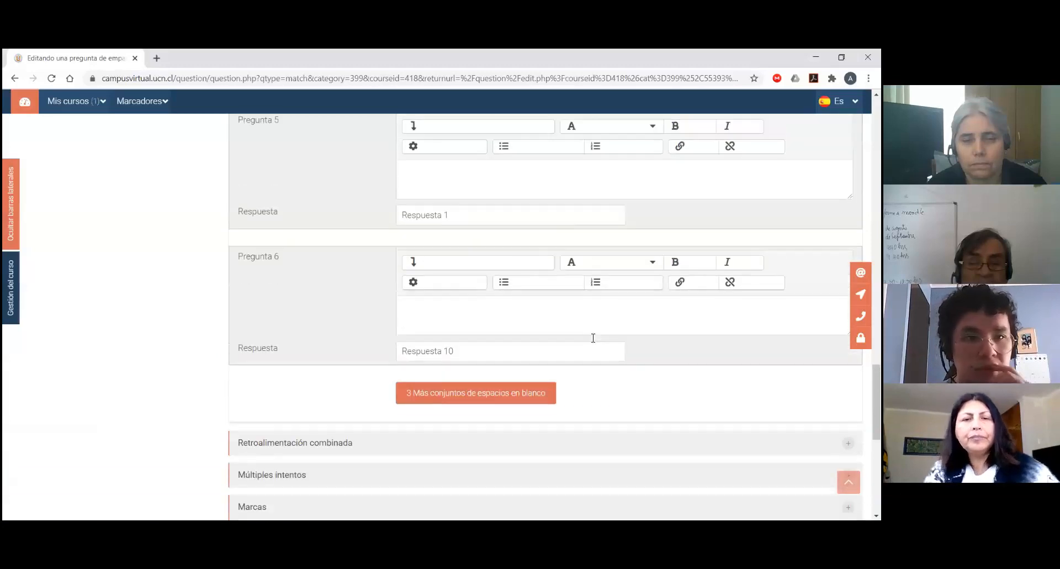
pyautogui.scroll(-1, 585, 380)
pyautogui.scroll(-4, 585, 380)
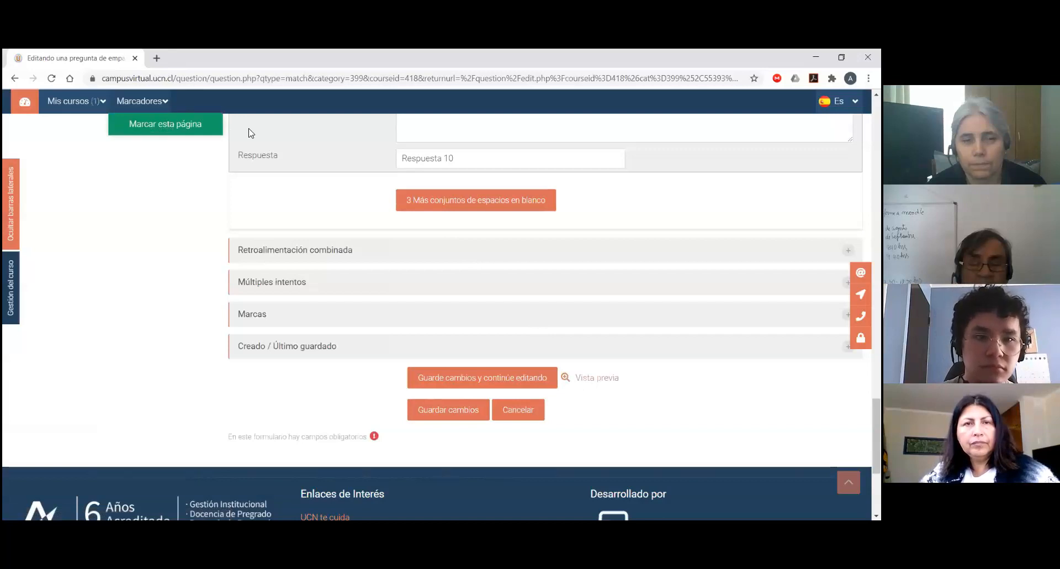
pyautogui.click(601, 377)
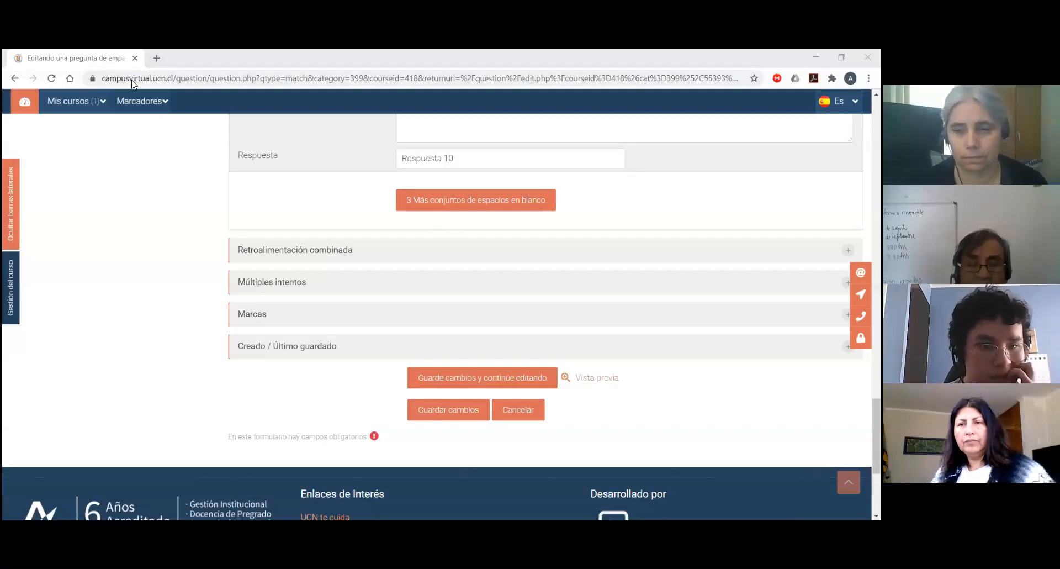
pyautogui.moveTo(76, 101)
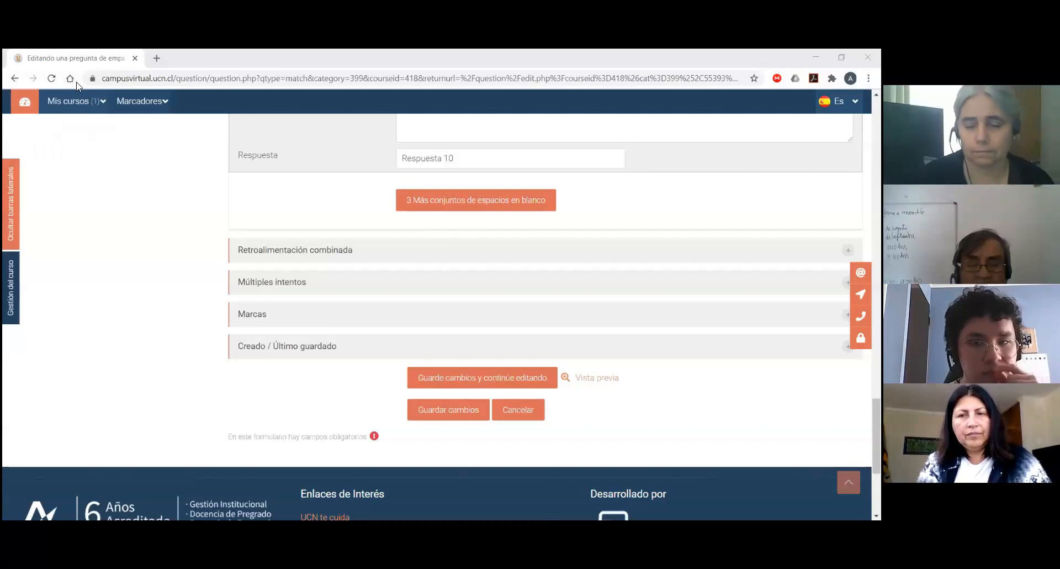
pyautogui.click(9, 103)
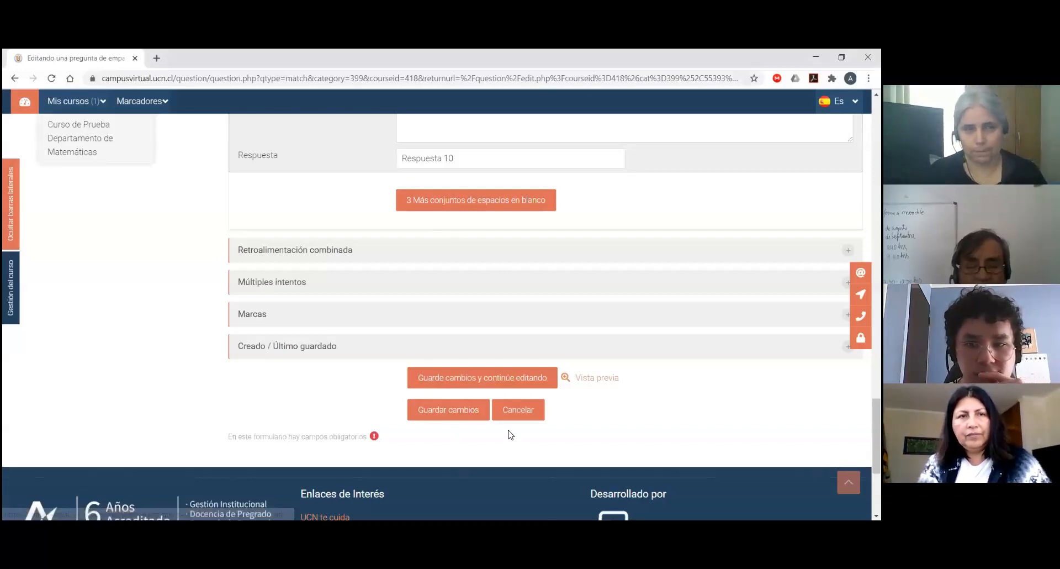
# - Save the matching question, return to the question bank and preview it from its edit actions
pyautogui.click(461, 414)
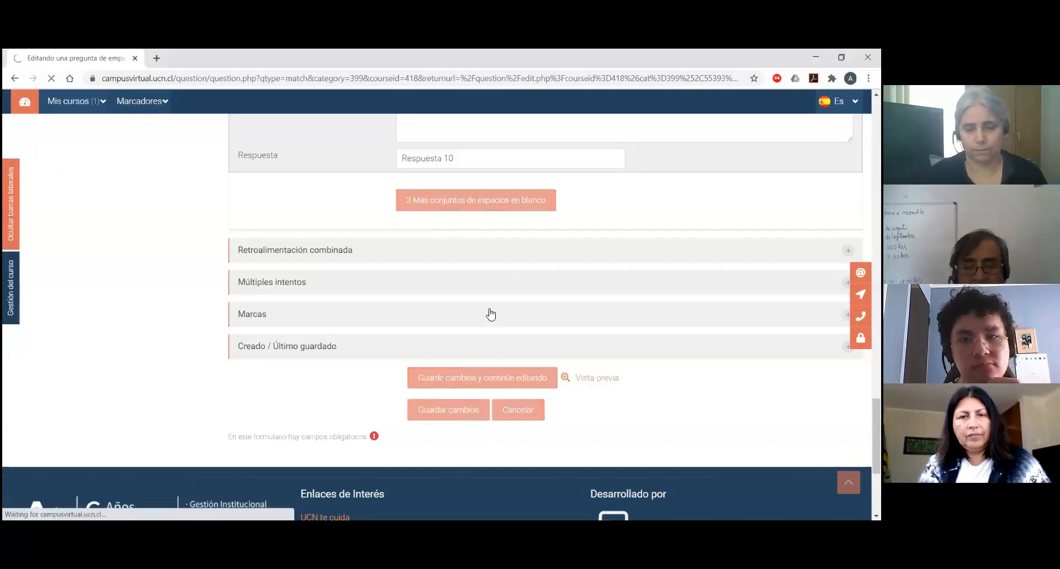
pyautogui.scroll(6, 449, 290)
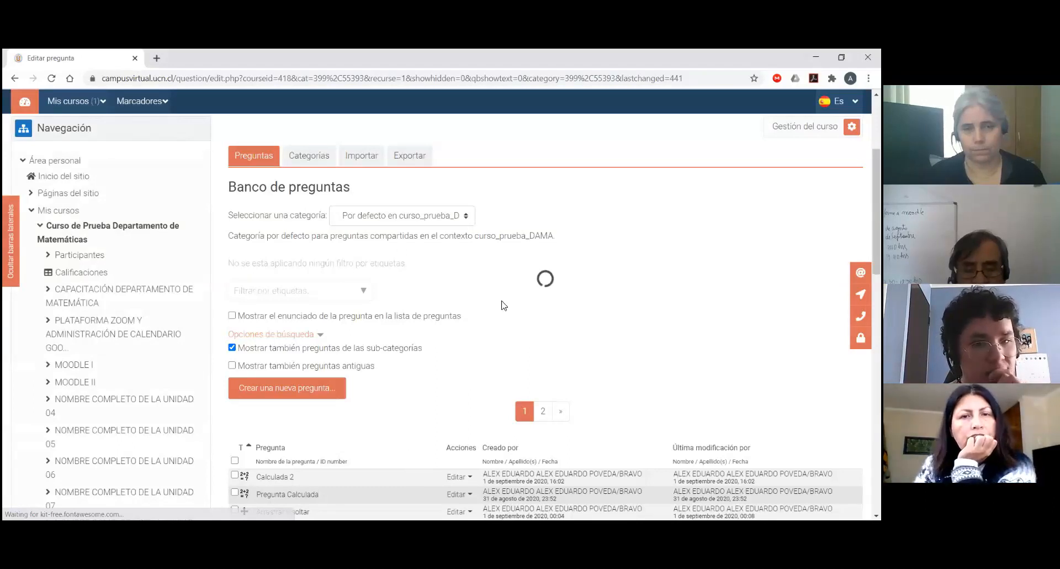
pyautogui.scroll(-5, 503, 305)
pyautogui.click(450, 386)
pyautogui.click(397, 457)
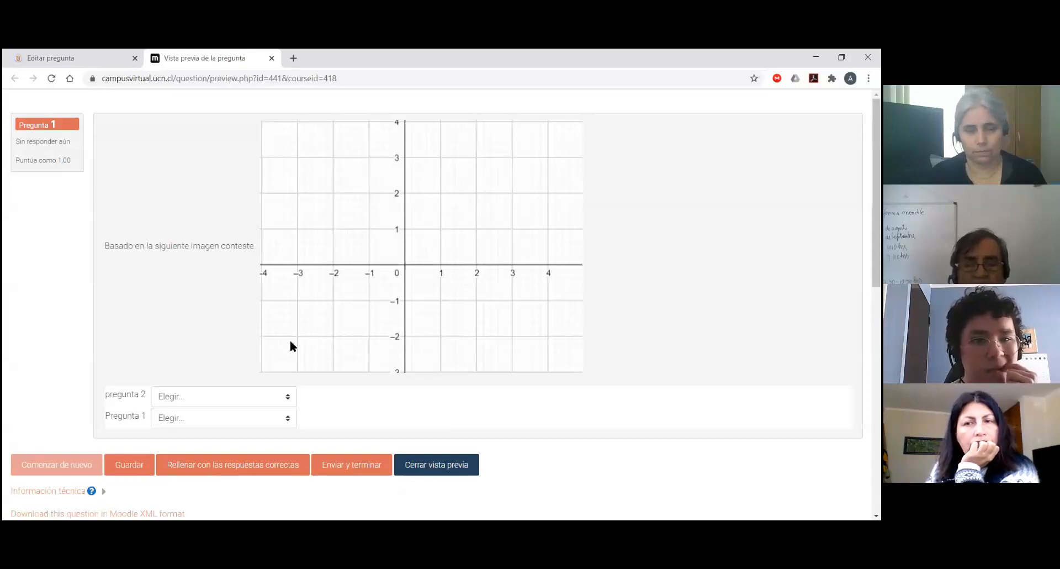
# - Answer pregunta 2 with Respuesta 3 and Pregunta 1 with Respuesta 1 in the matching question's preview, and close the preview without submitting
pyautogui.scroll(-1, 85, 375)
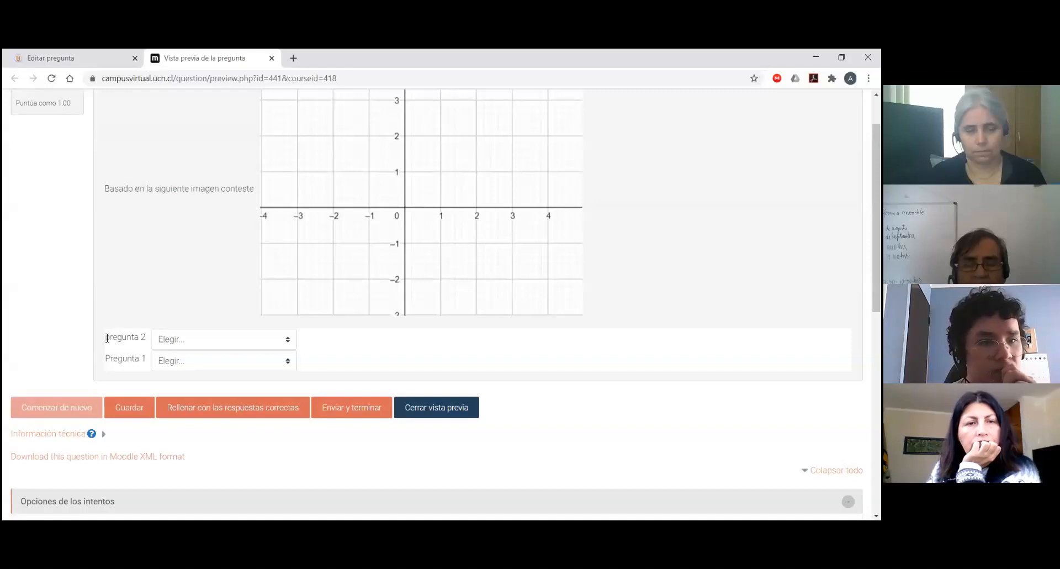
pyautogui.moveTo(132, 341); pyautogui.dragTo(144, 342)
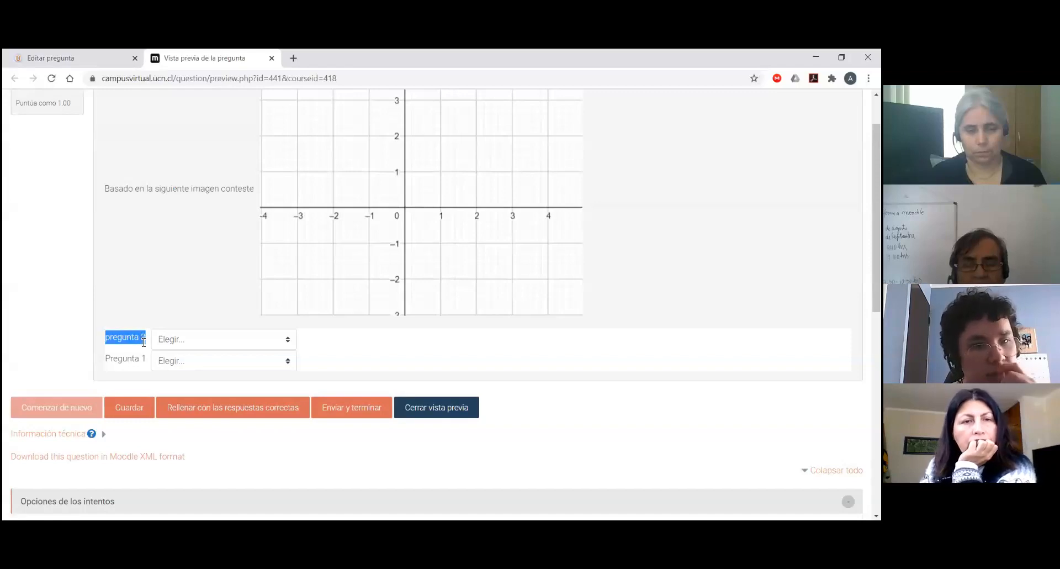
pyautogui.doubleClick(123, 357)
pyautogui.click(331, 353)
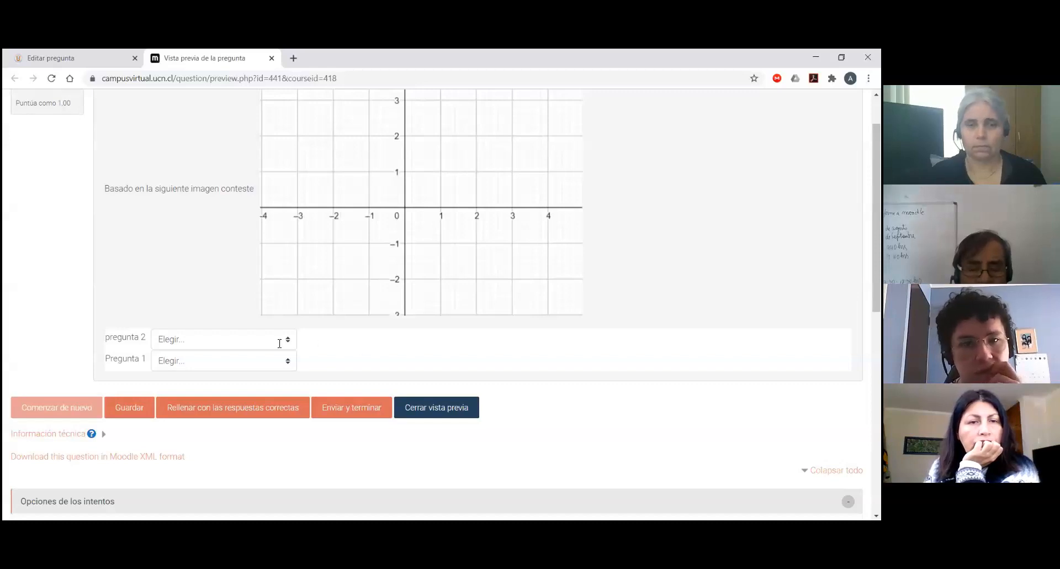
pyautogui.click(203, 345)
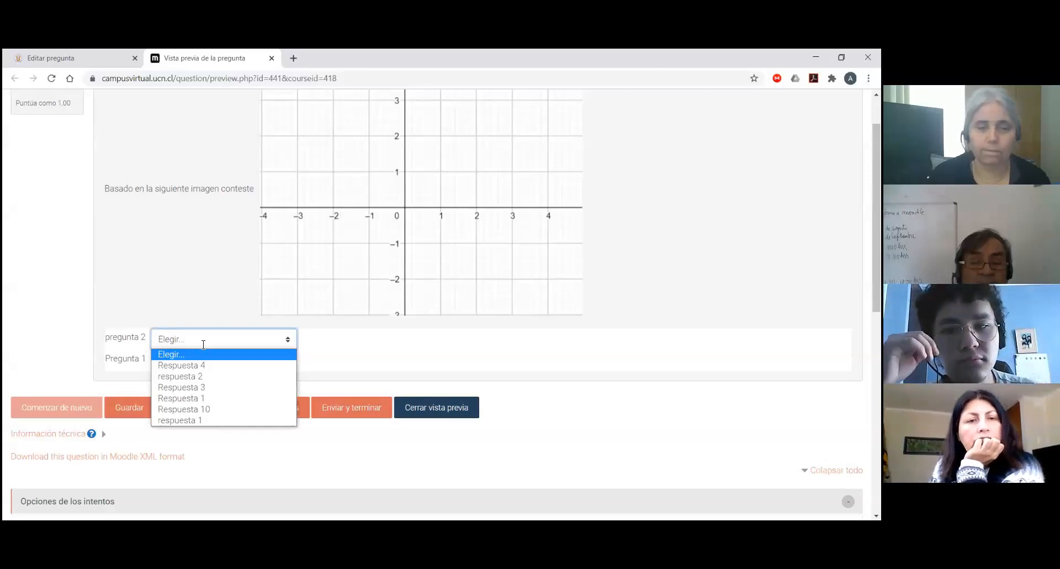
pyautogui.click(196, 387)
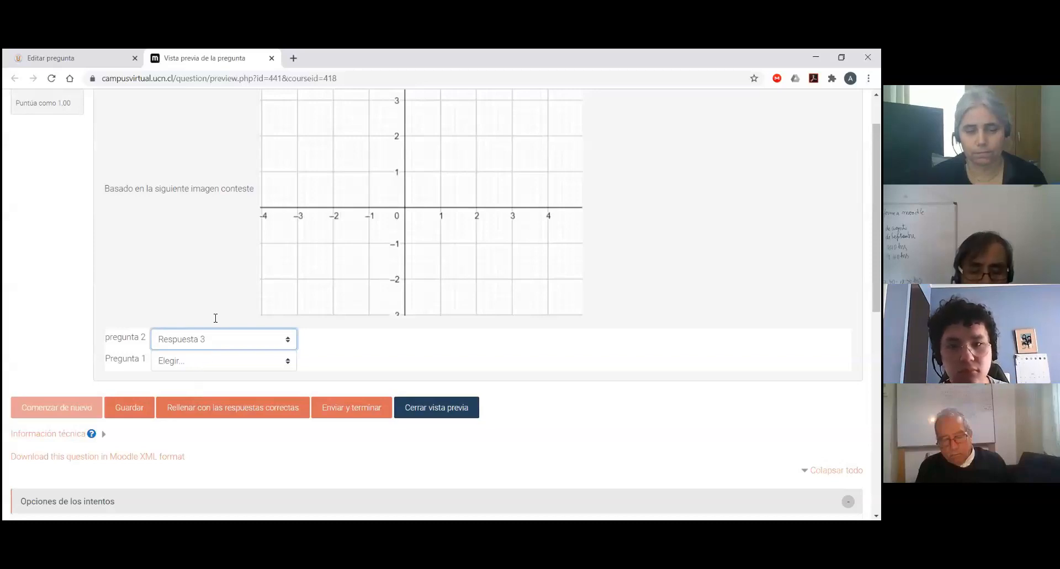
pyautogui.click(201, 365)
pyautogui.click(208, 437)
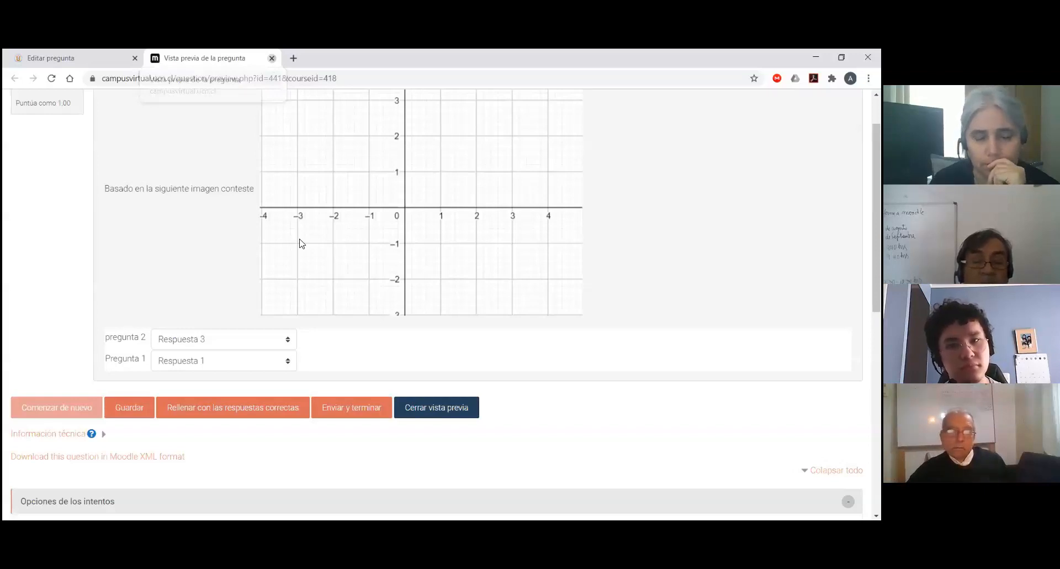
pyautogui.hotkey('ctrl', 'w')
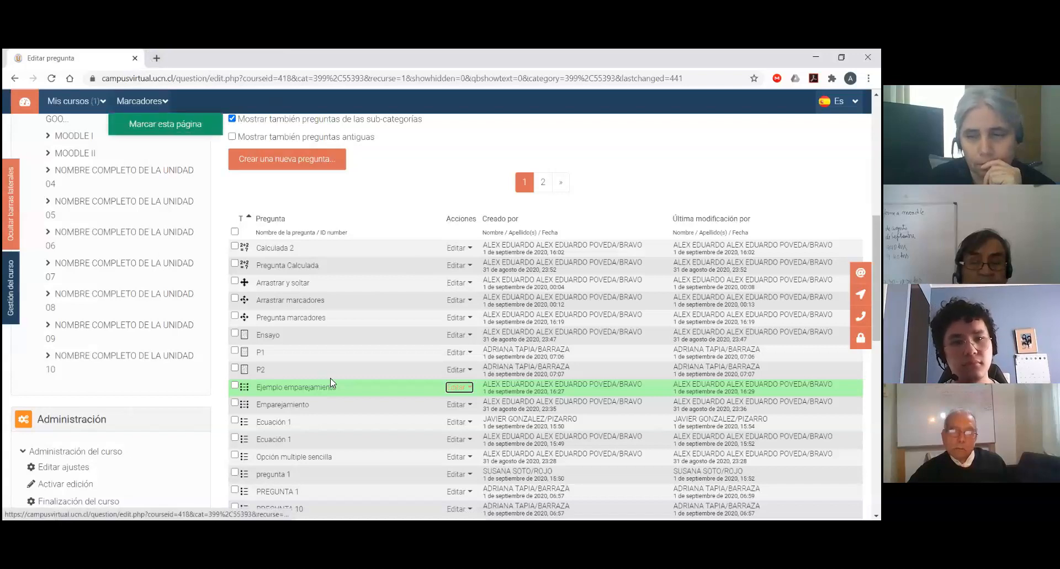
# - Search Google for "pregunta calculada moodle" in a new browser tab
pyautogui.click(156, 58)
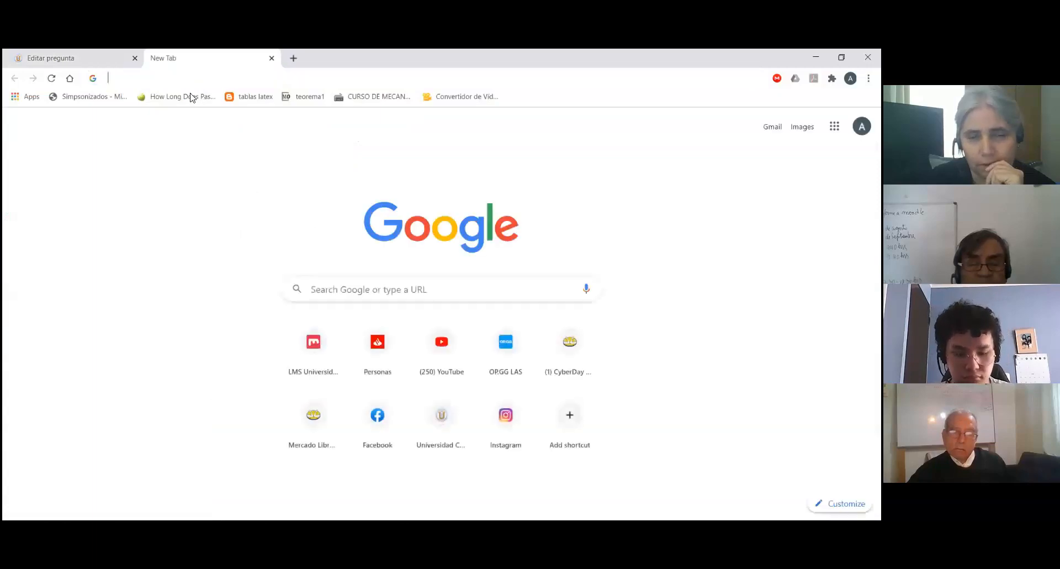
pyautogui.click(187, 85)
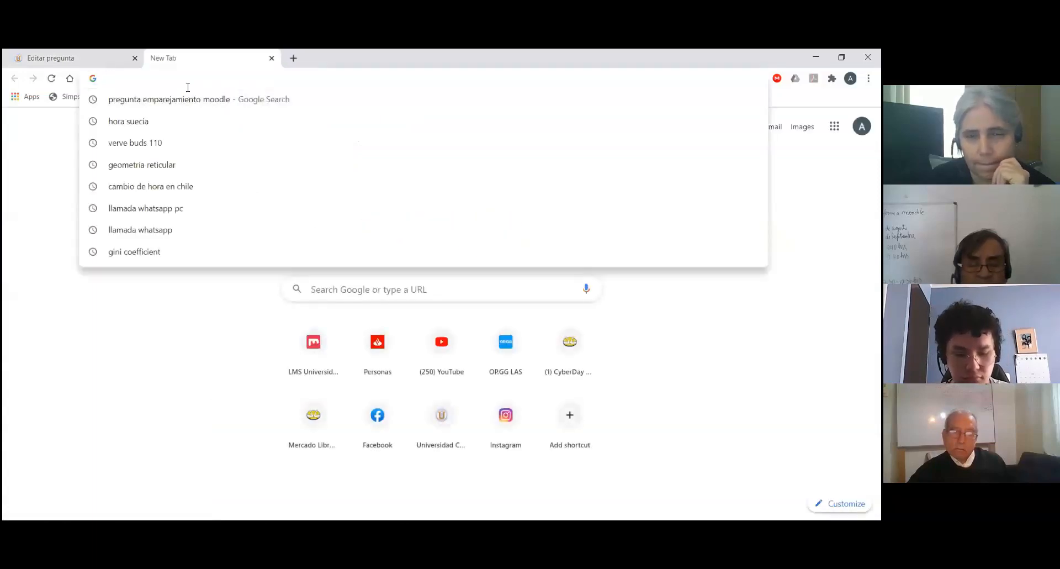
pyautogui.write('pre')
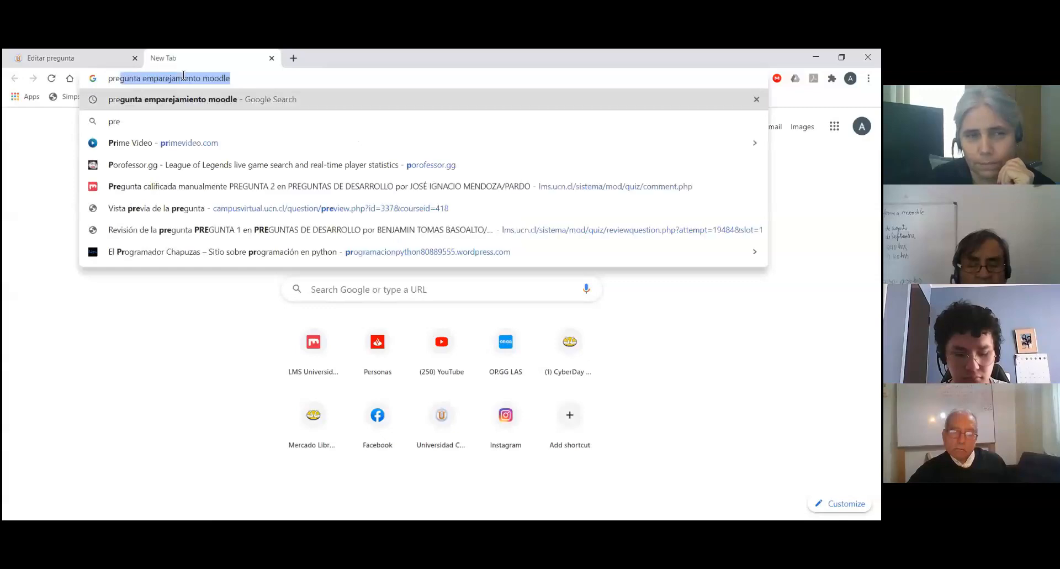
pyautogui.write('gunta calculada')
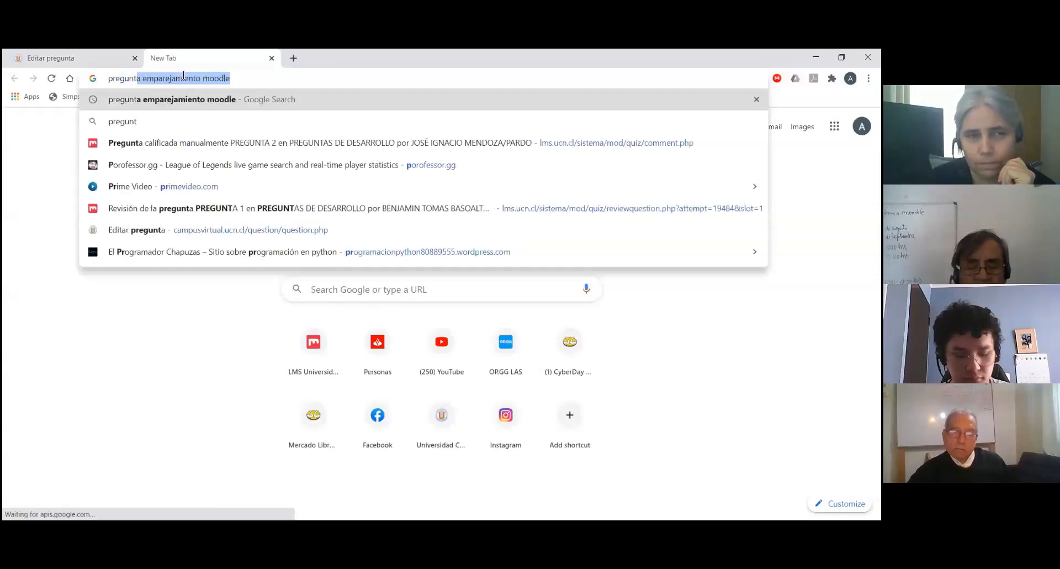
pyautogui.press('Down')
pyautogui.press('Return')
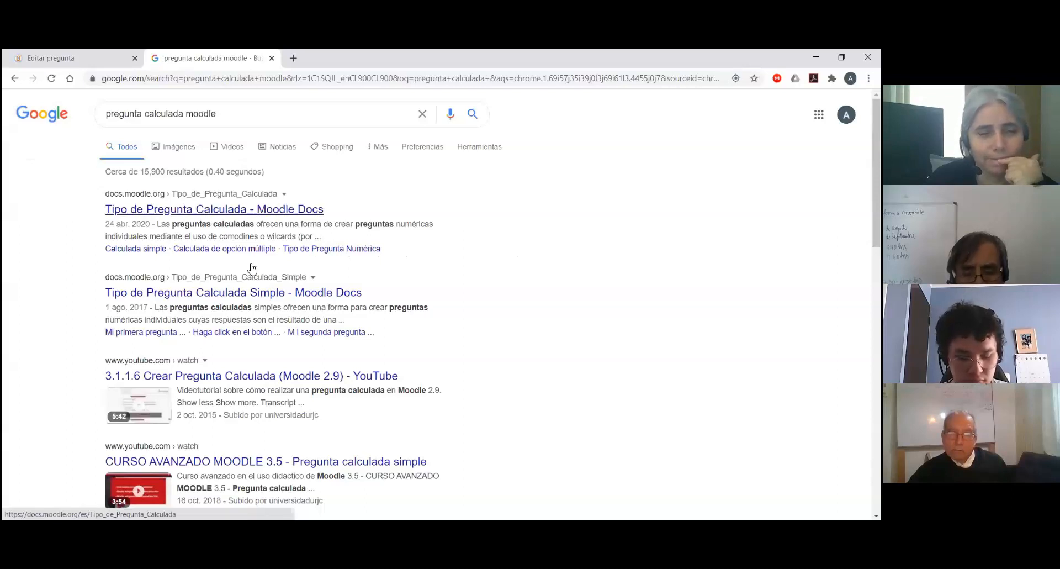
# - Open the Moodle Docs article "Tipo de Pregunta Calculada" and skim its contents list, wildcard and dataset explanation and configuration instructions
pyautogui.click(304, 211)
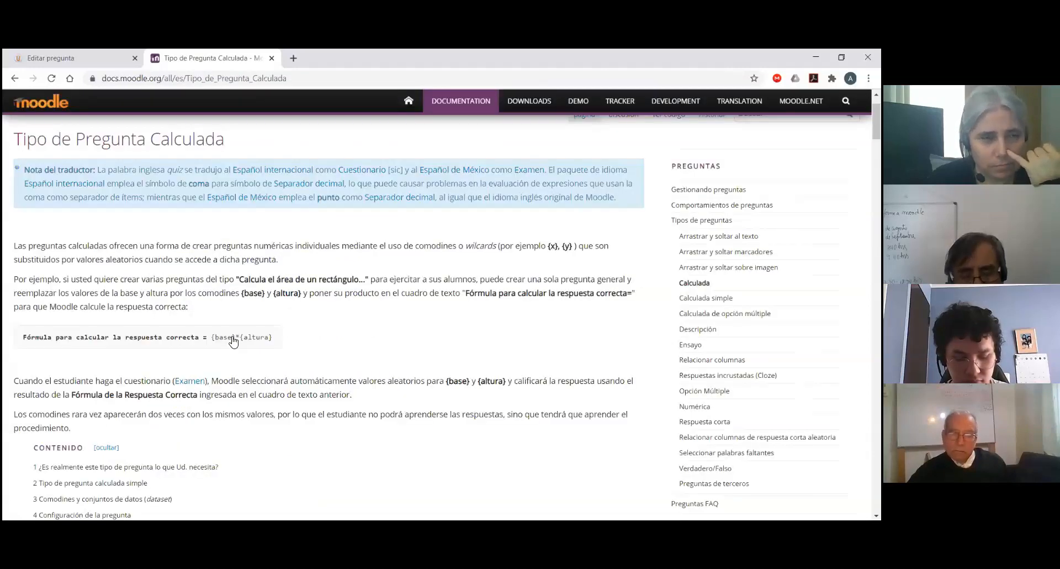
pyautogui.scroll(-3, 241, 344)
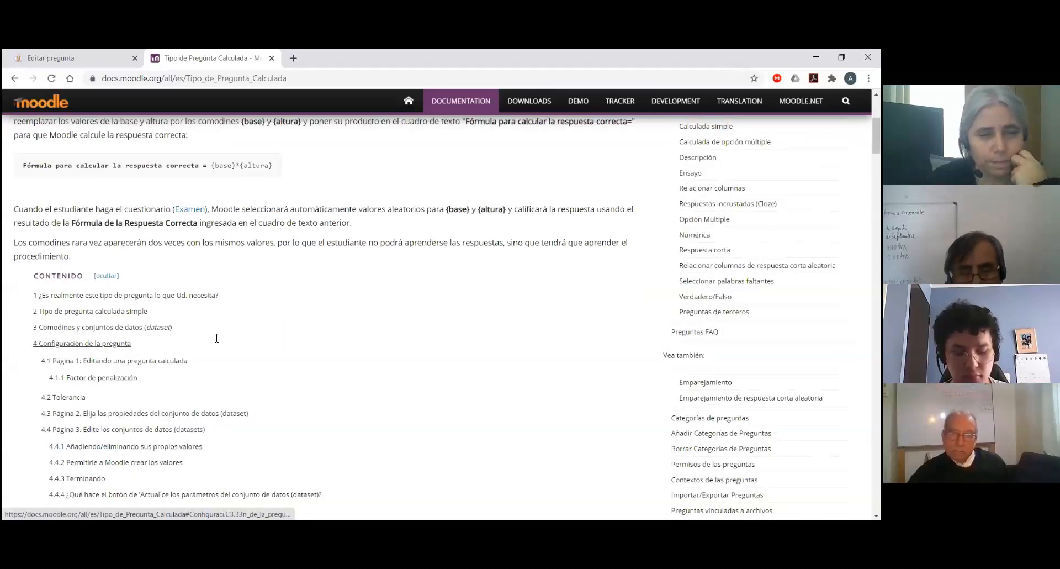
pyautogui.scroll(-4, 216, 338)
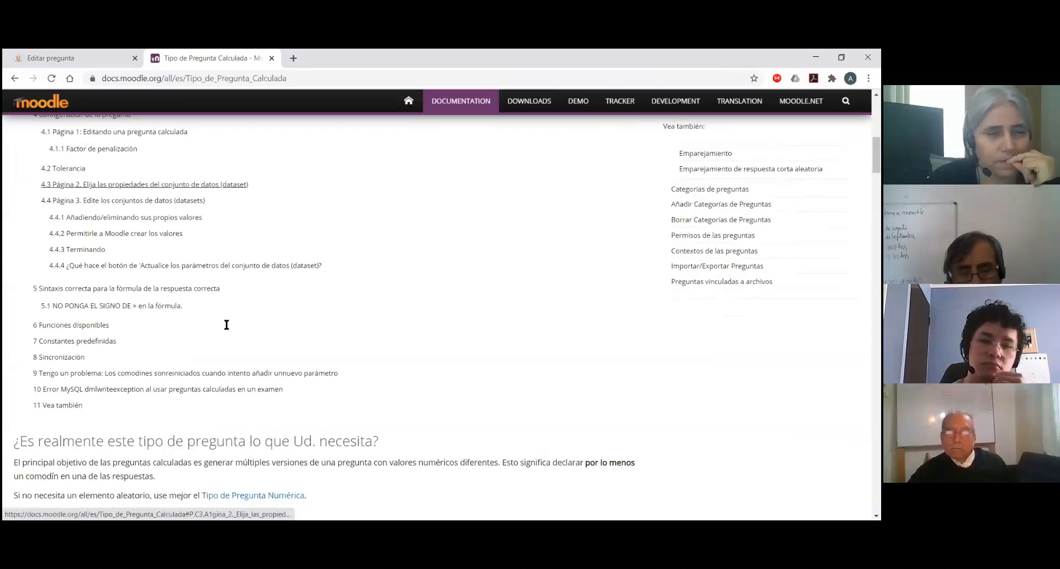
pyautogui.scroll(-6, 229, 334)
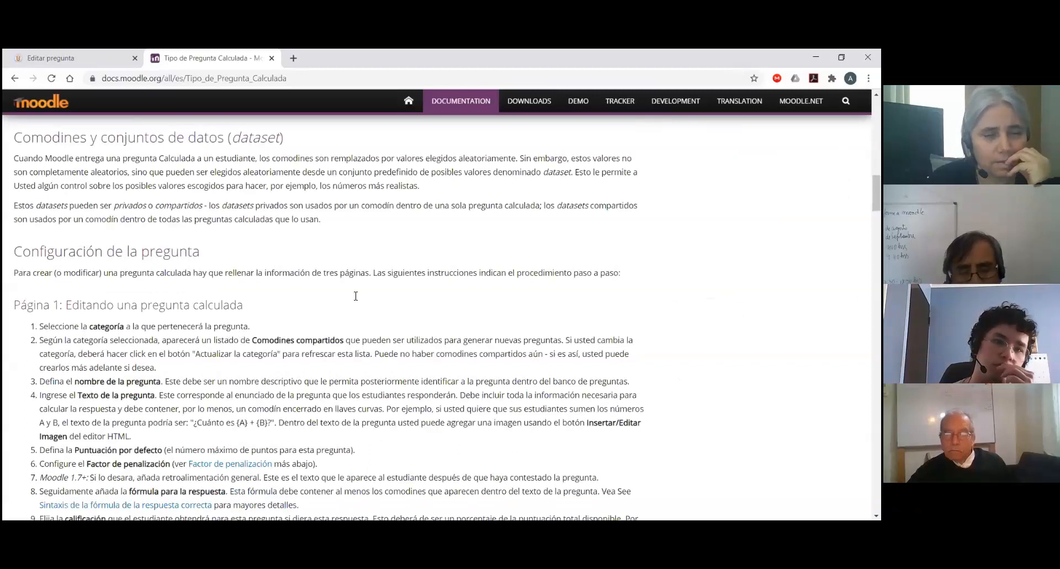
pyautogui.scroll(6, 356, 296)
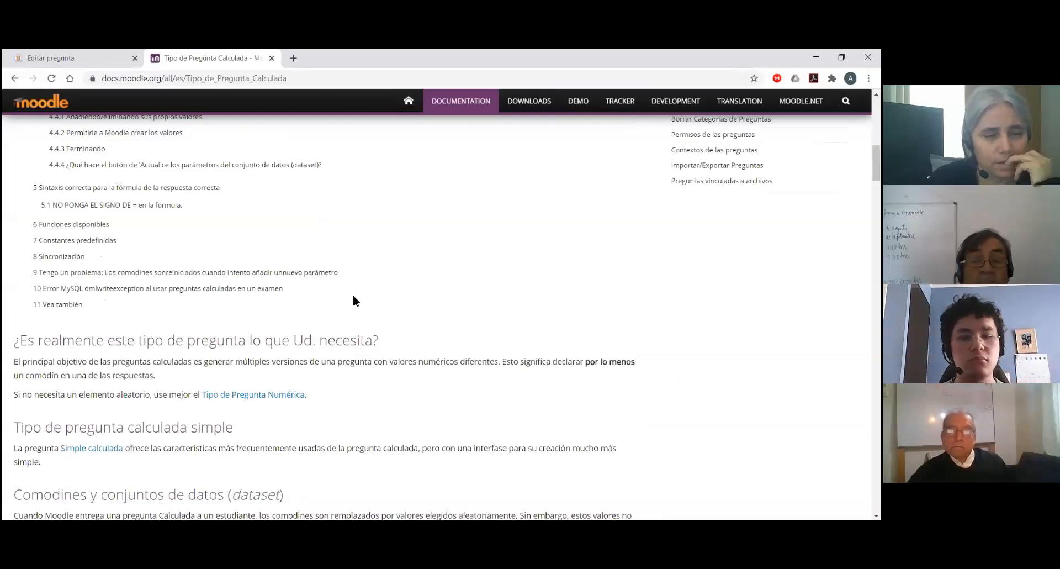
pyautogui.scroll(10, 353, 297)
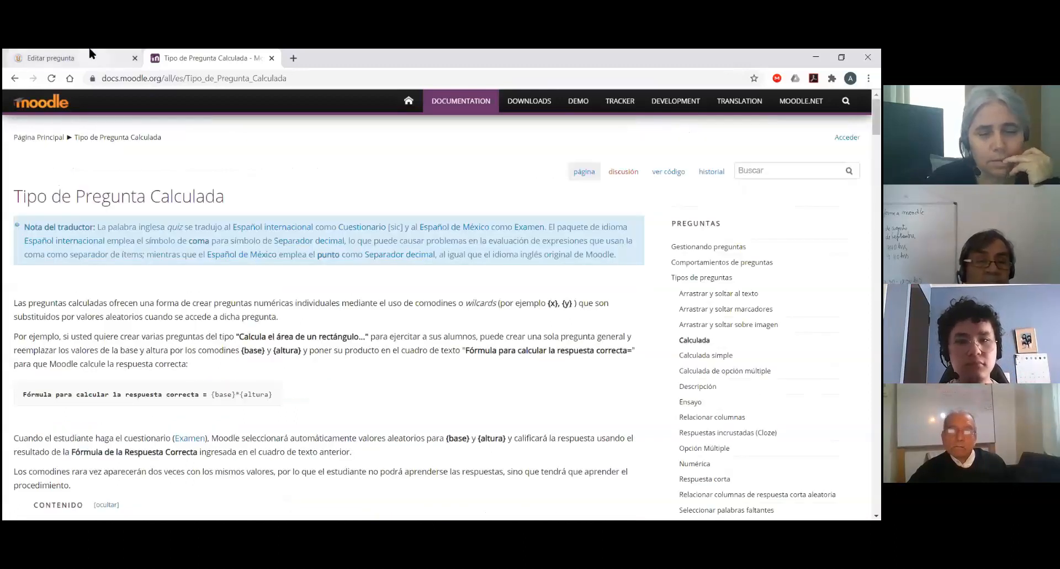